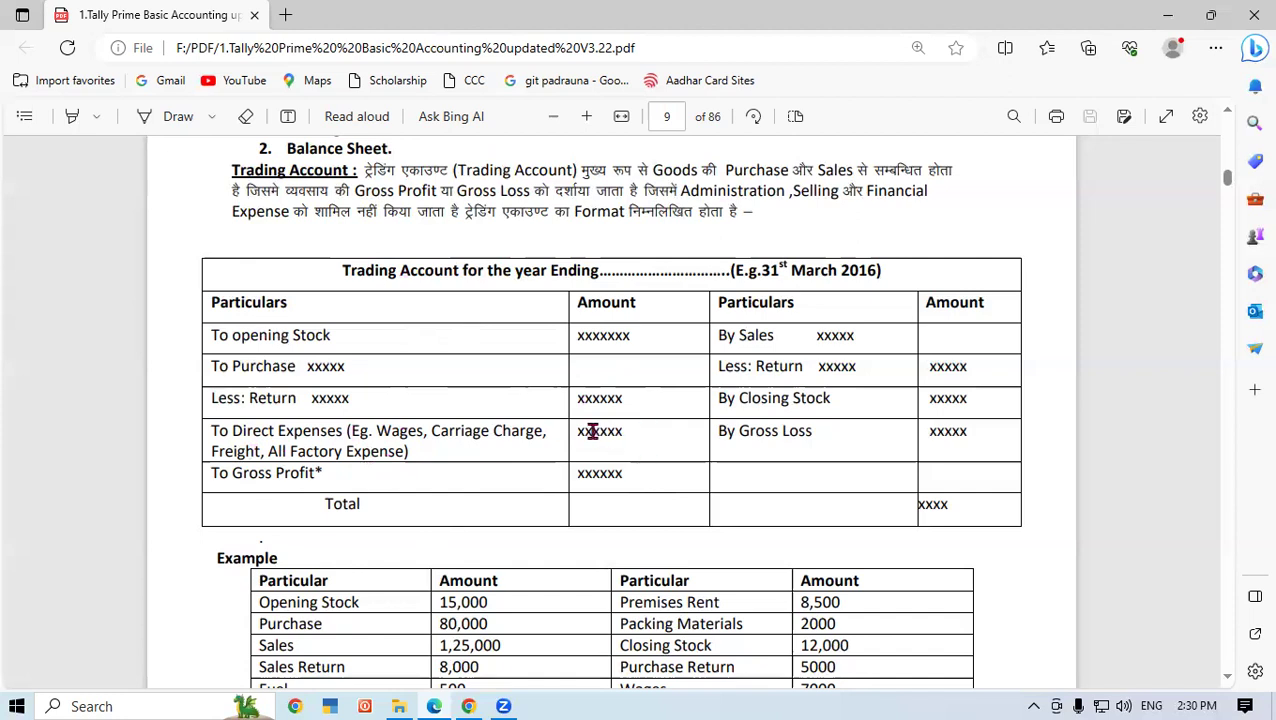
- Examine the Trading Account format on page 9 and match the example's opening stock, purchase and purchase return entries to its rows
drag(592, 431, 620, 462)
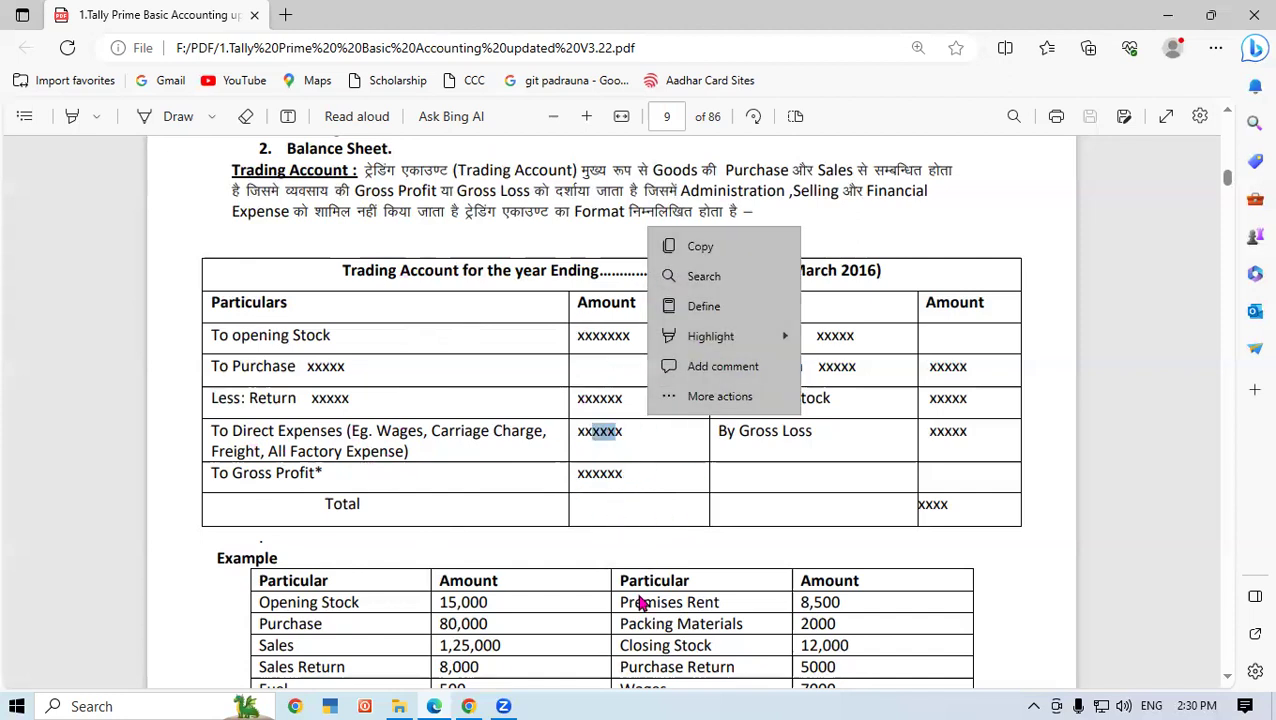
click(628, 540)
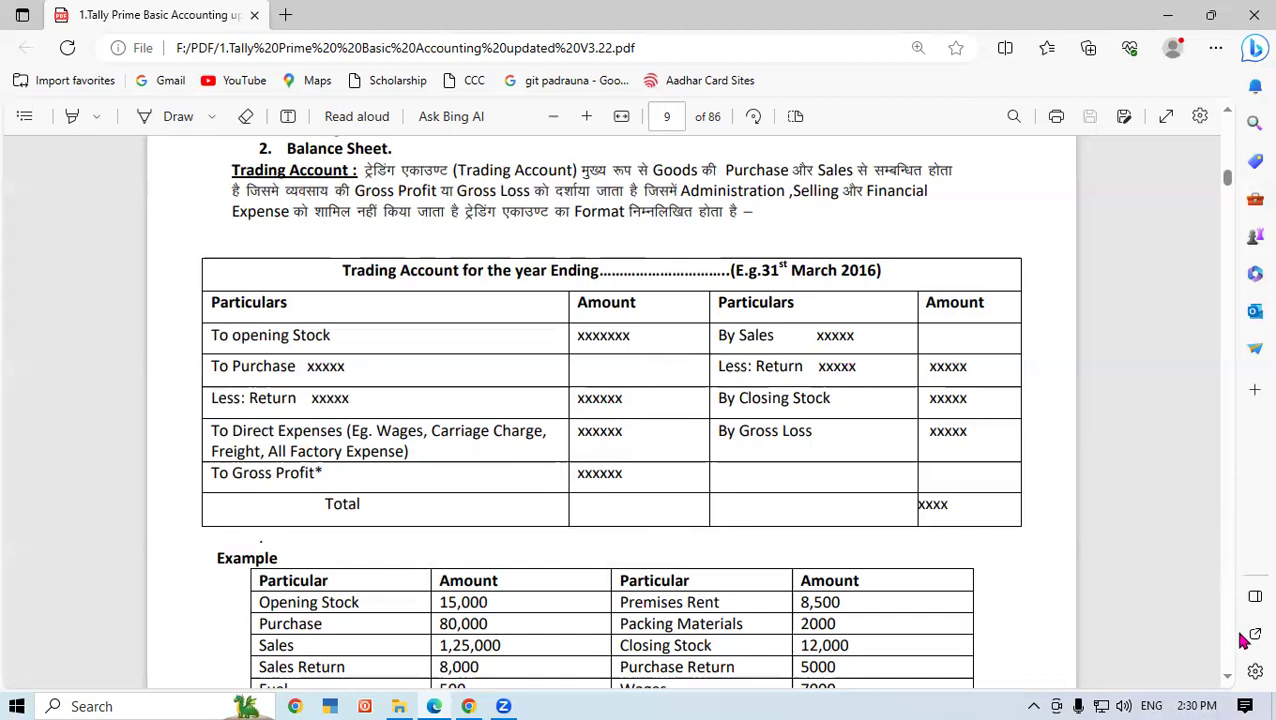
scroll(1231, 676, down, 1)
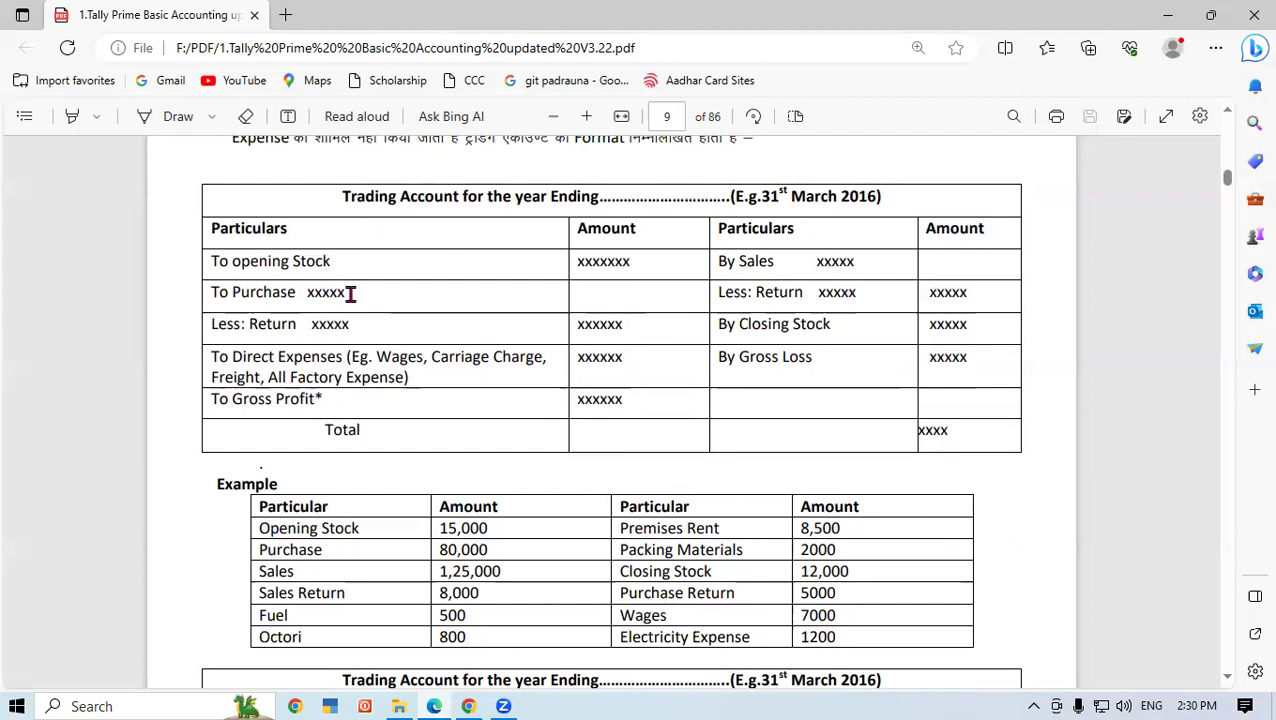
drag(279, 528, 318, 528)
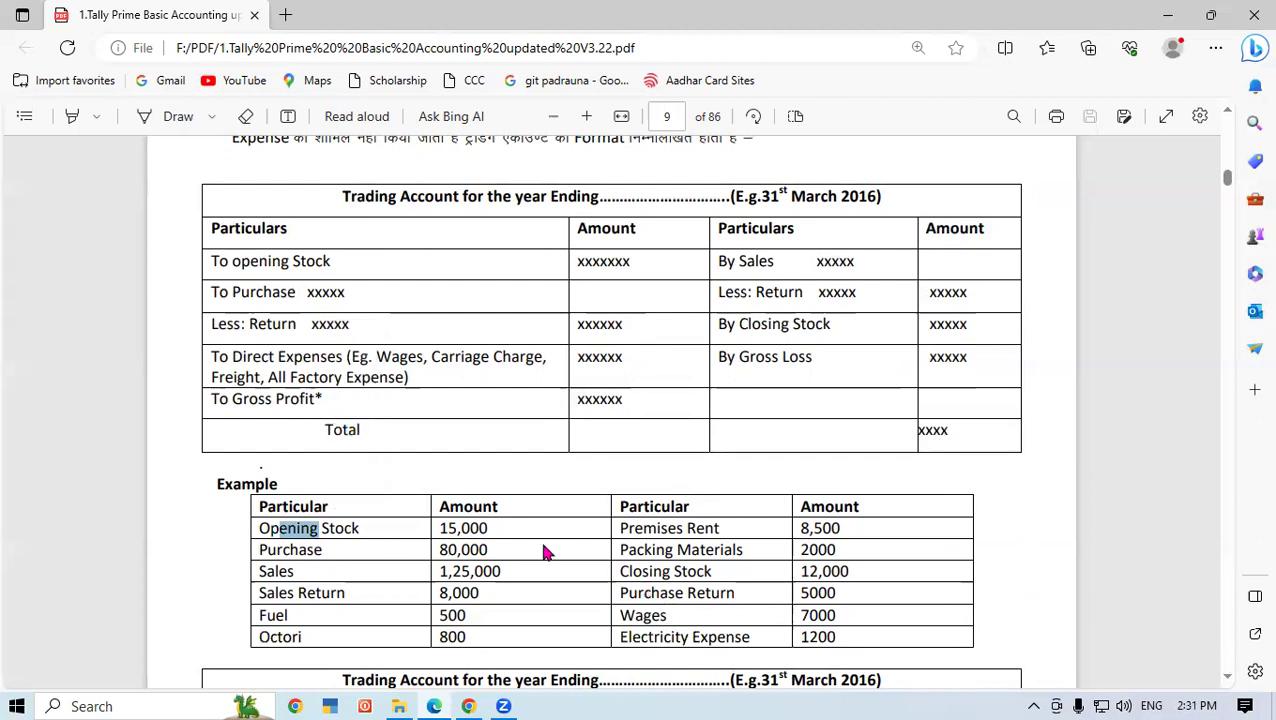
click(412, 492)
double_click(305, 549)
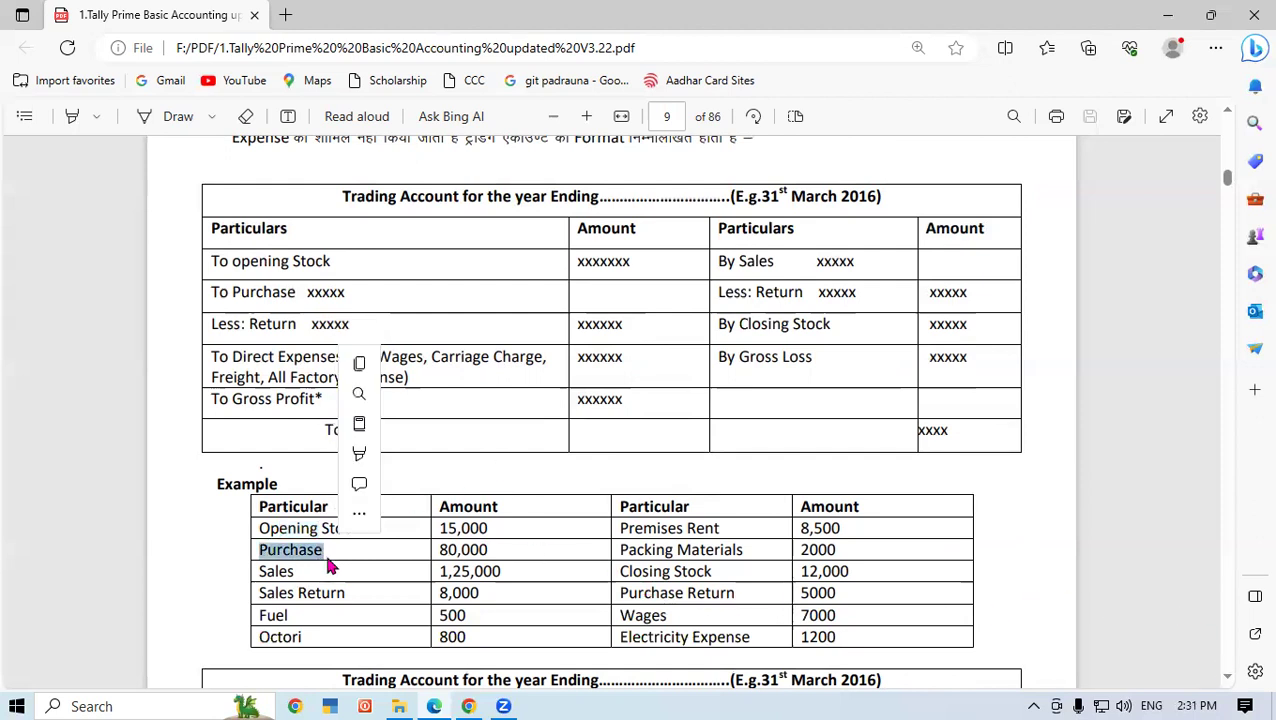
drag(233, 262, 330, 262)
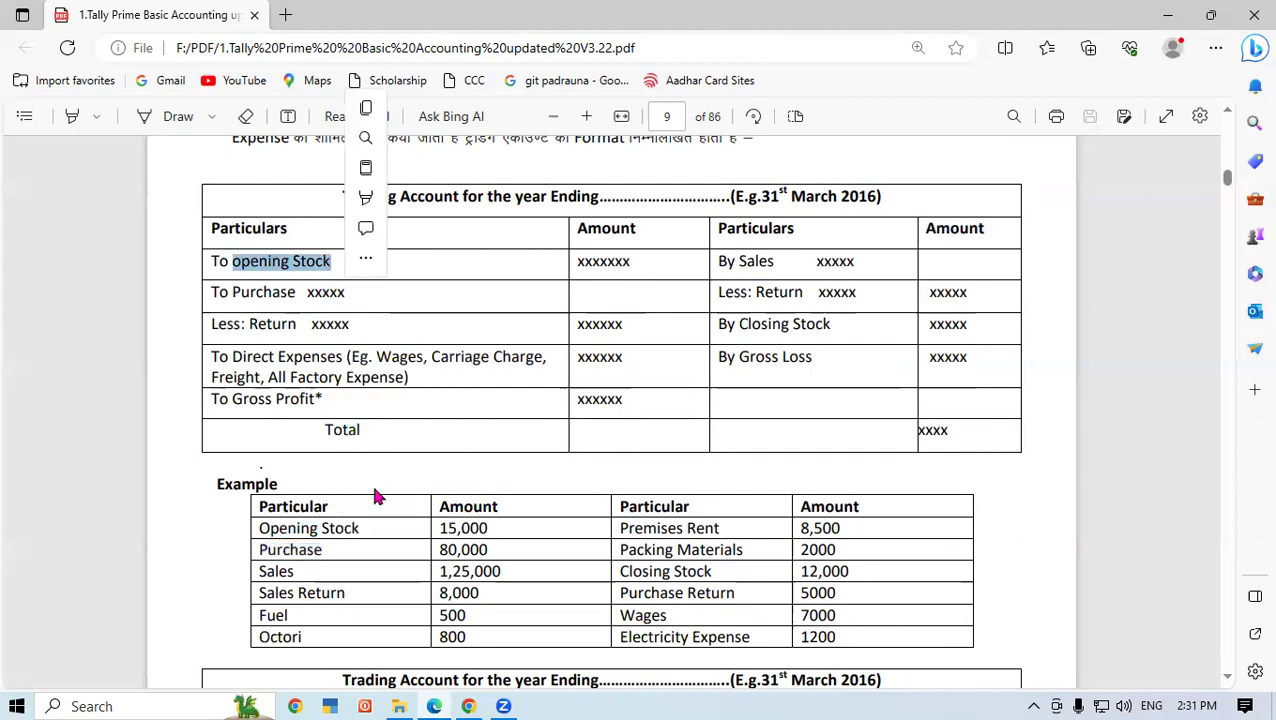
click(338, 535)
drag(287, 530, 352, 541)
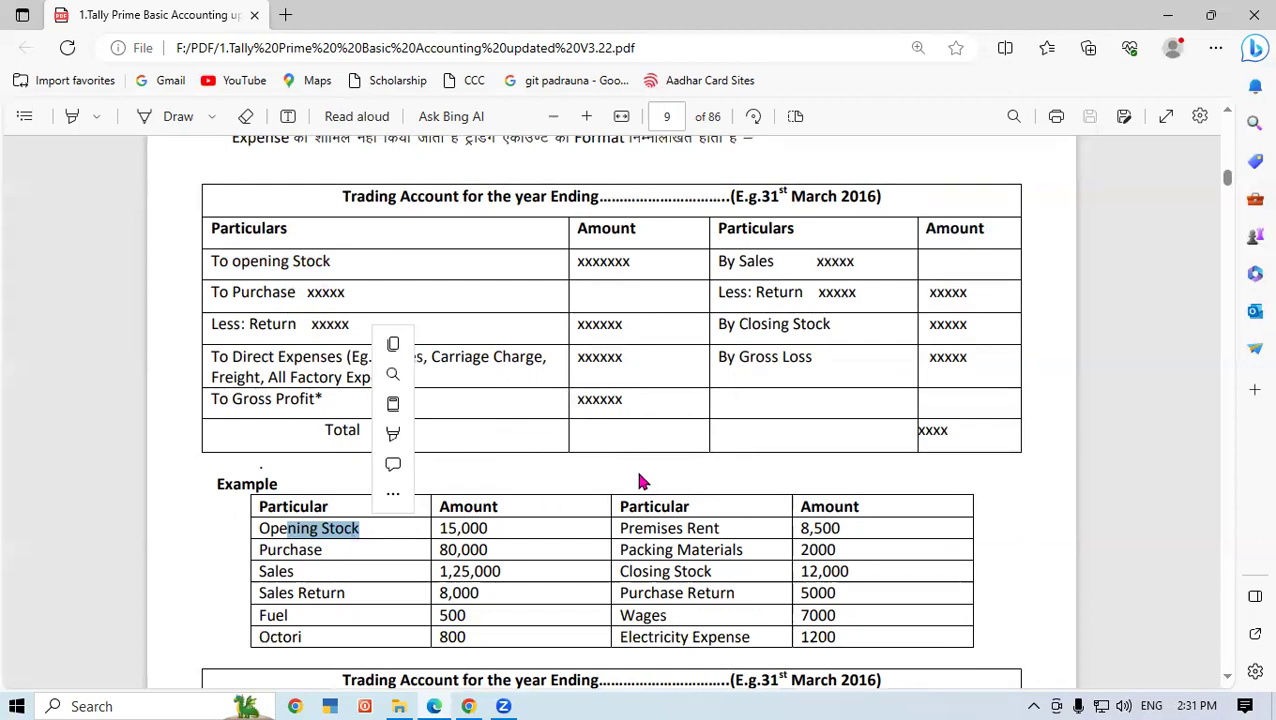
click(460, 440)
drag(270, 553, 322, 551)
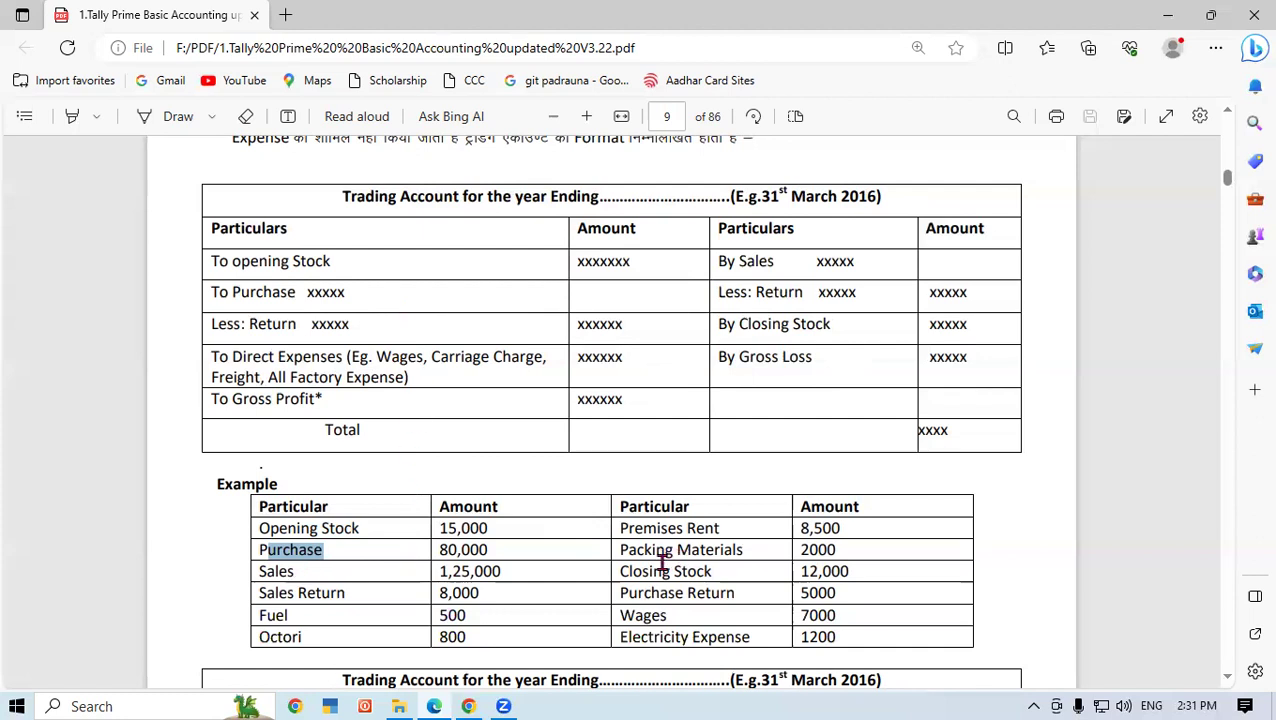
drag(638, 591, 713, 598)
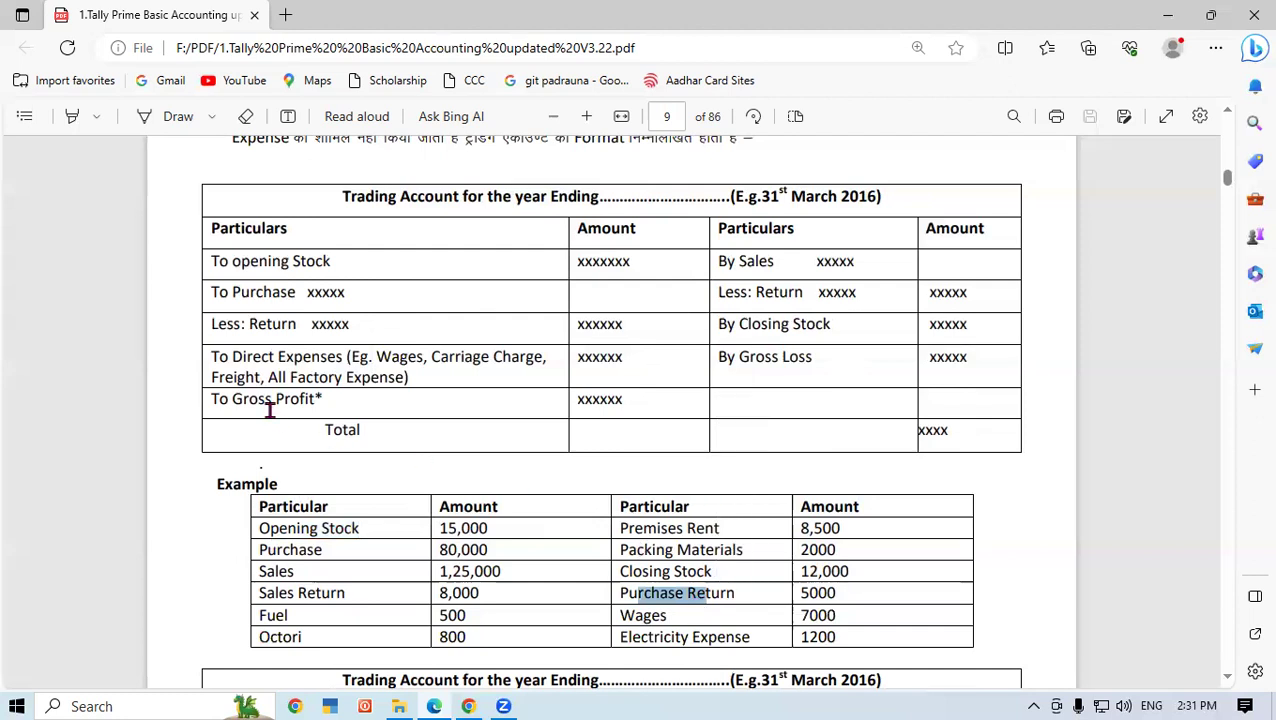
drag(243, 361, 316, 360)
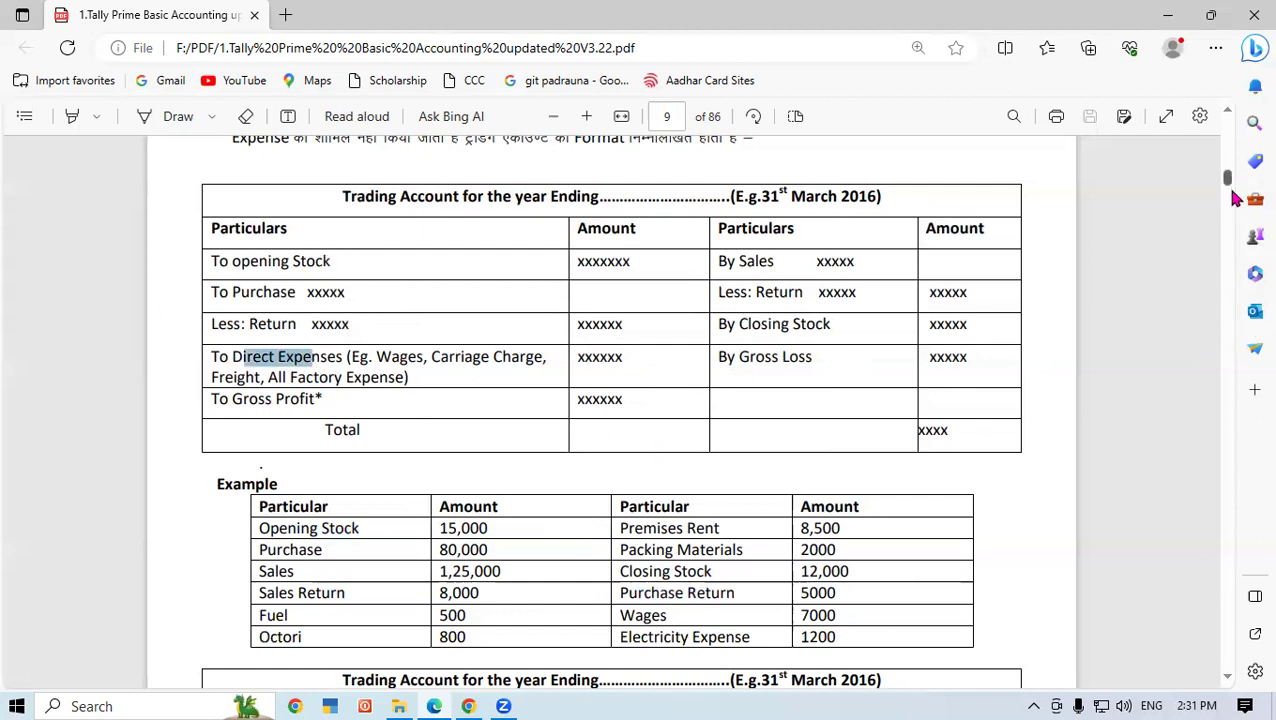
- Review the example's expense items, including electricity expense, wages, packing materials, premises rent and fuel, against the direct expenses row
click(1227, 676)
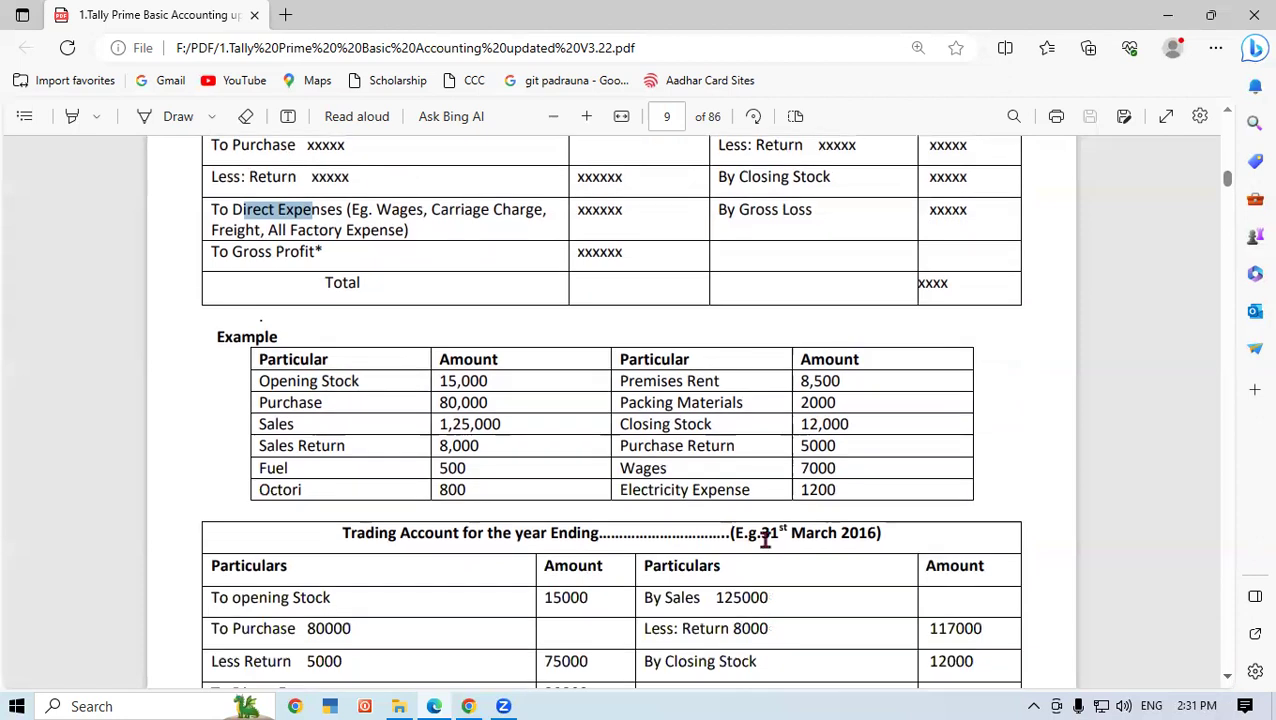
drag(633, 490, 694, 495)
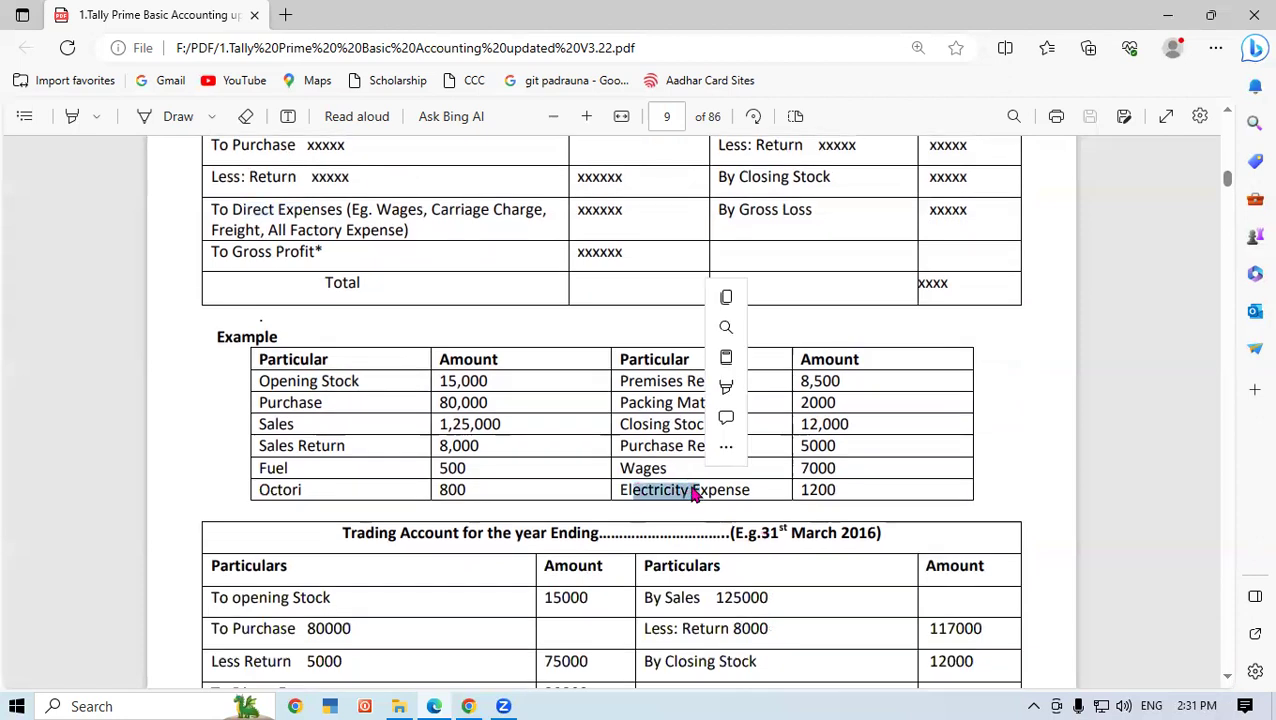
double_click(649, 466)
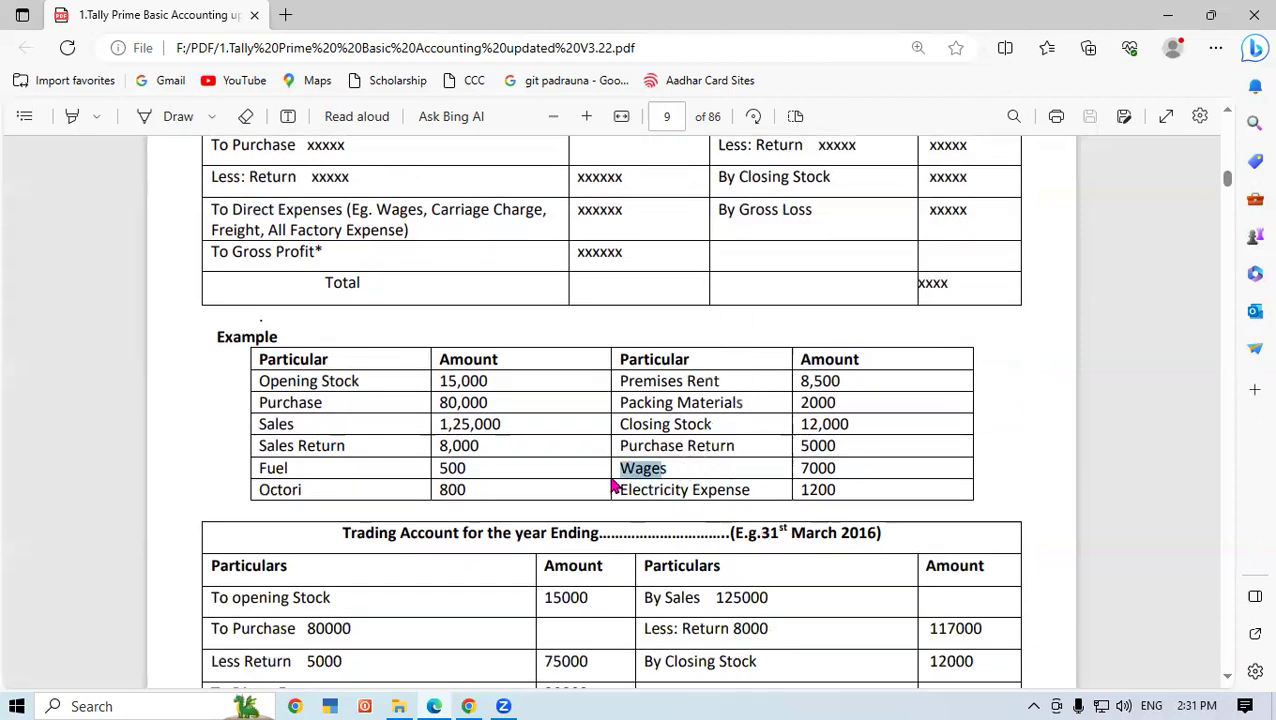
drag(635, 403, 673, 402)
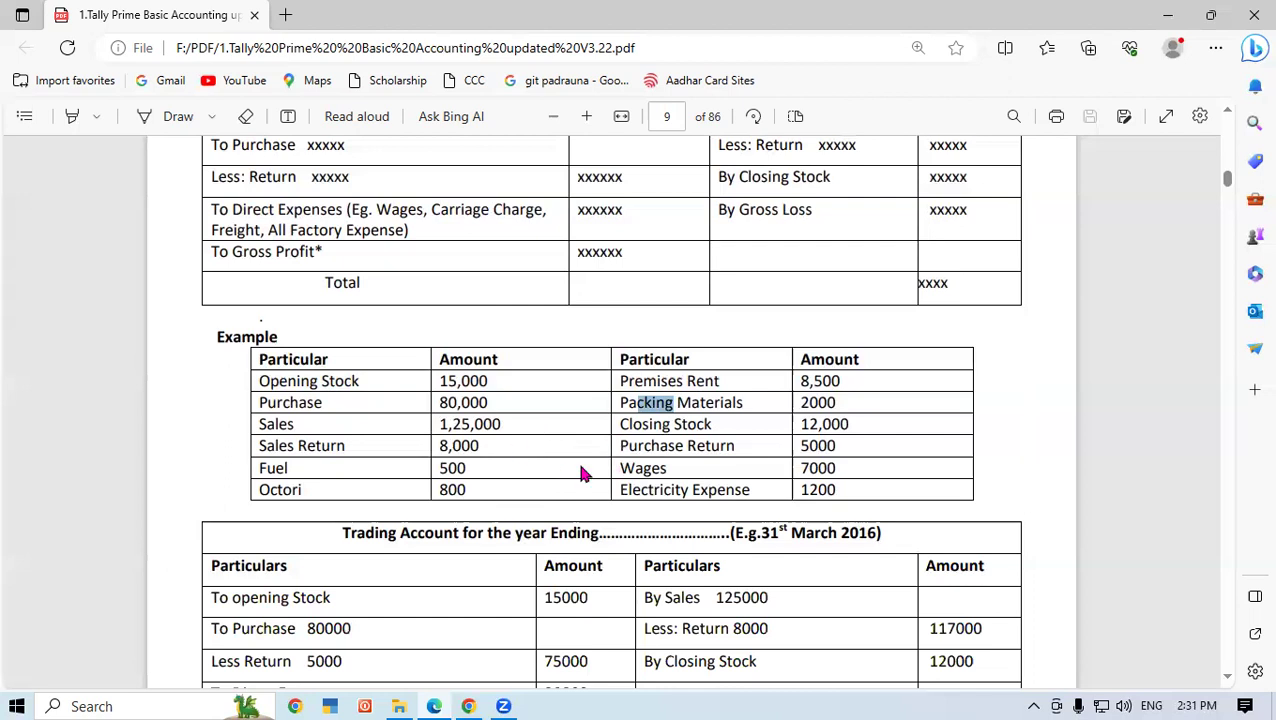
drag(648, 385, 696, 384)
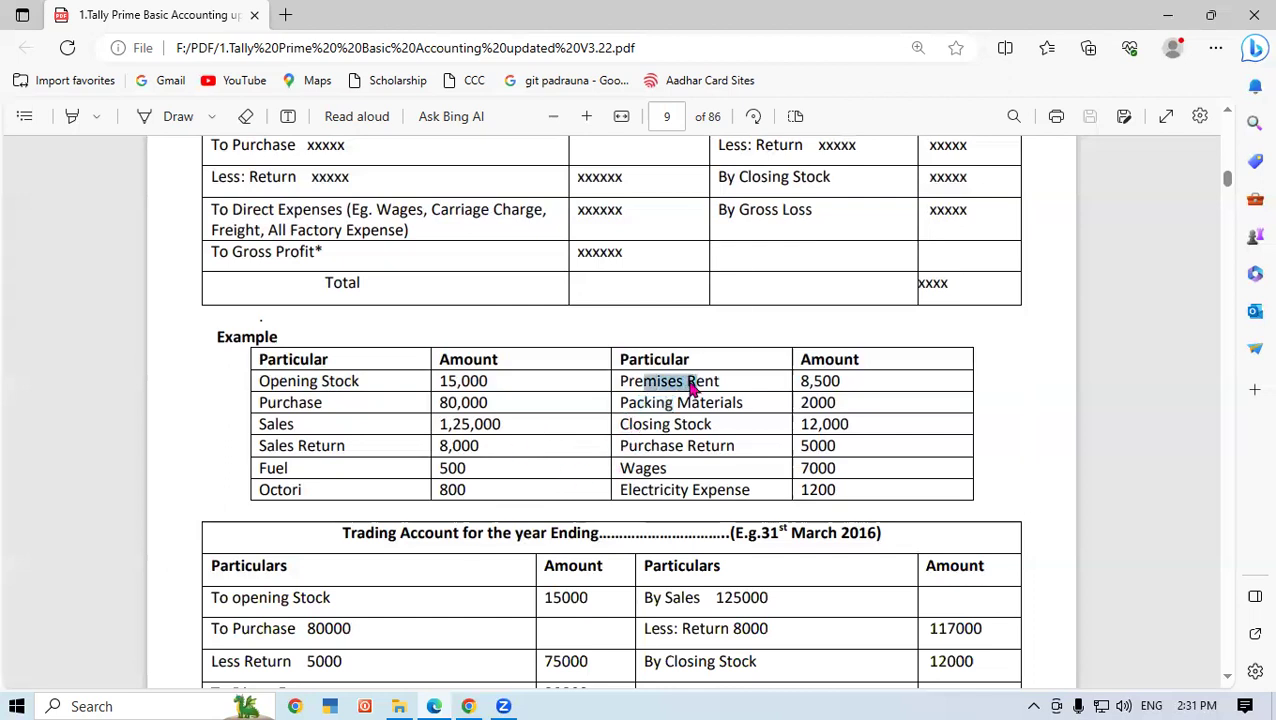
drag(436, 490, 482, 462)
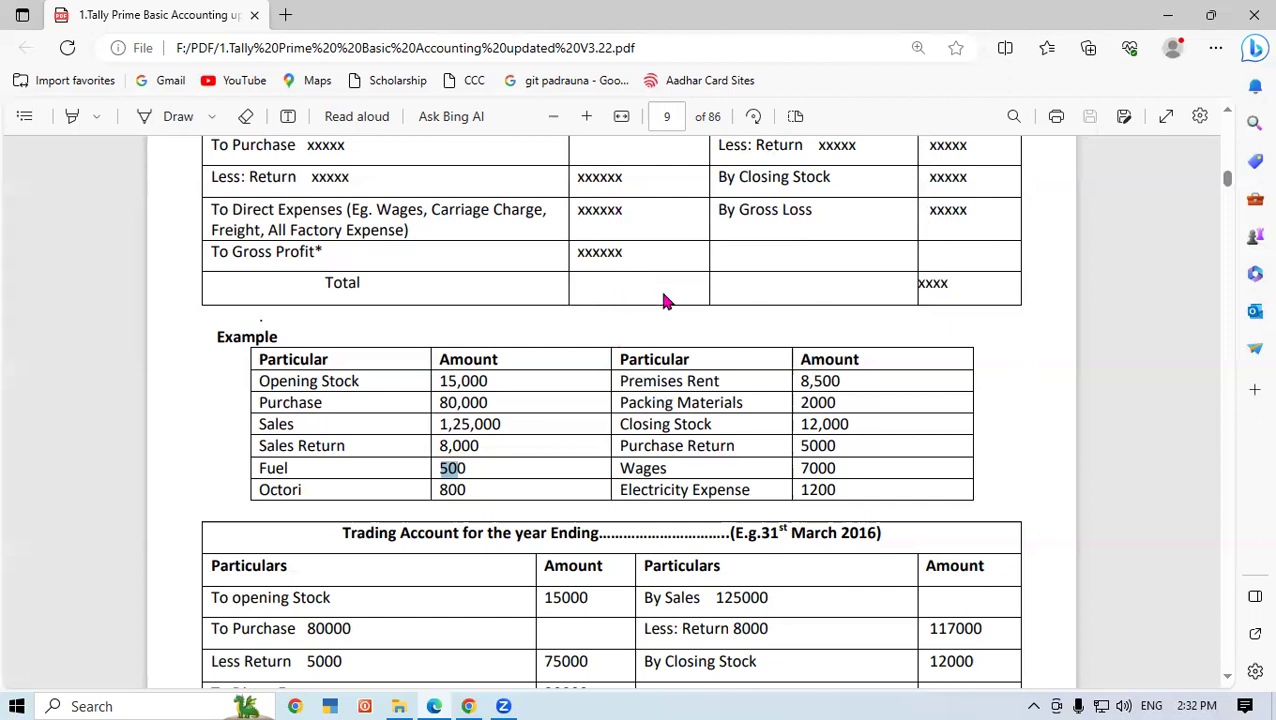
scroll(663, 300, up, 1)
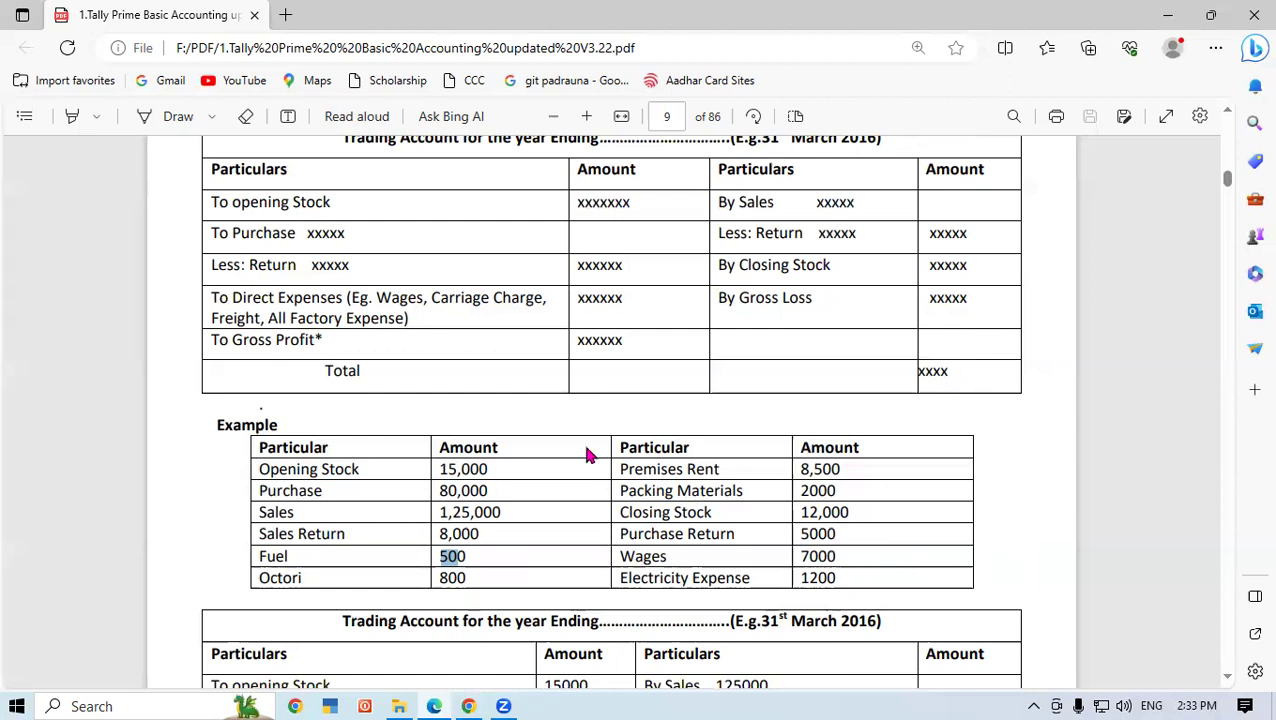
- Launch Excel with a blank workbook
key(super+r)
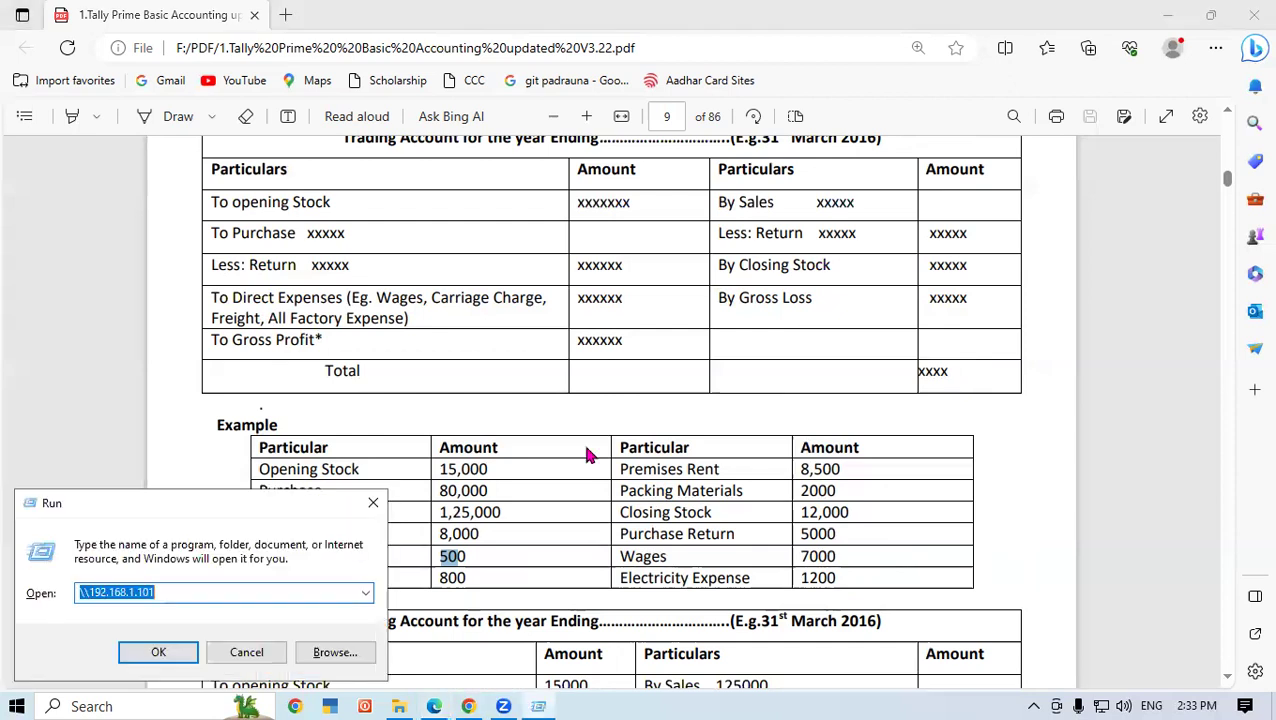
text(excel)
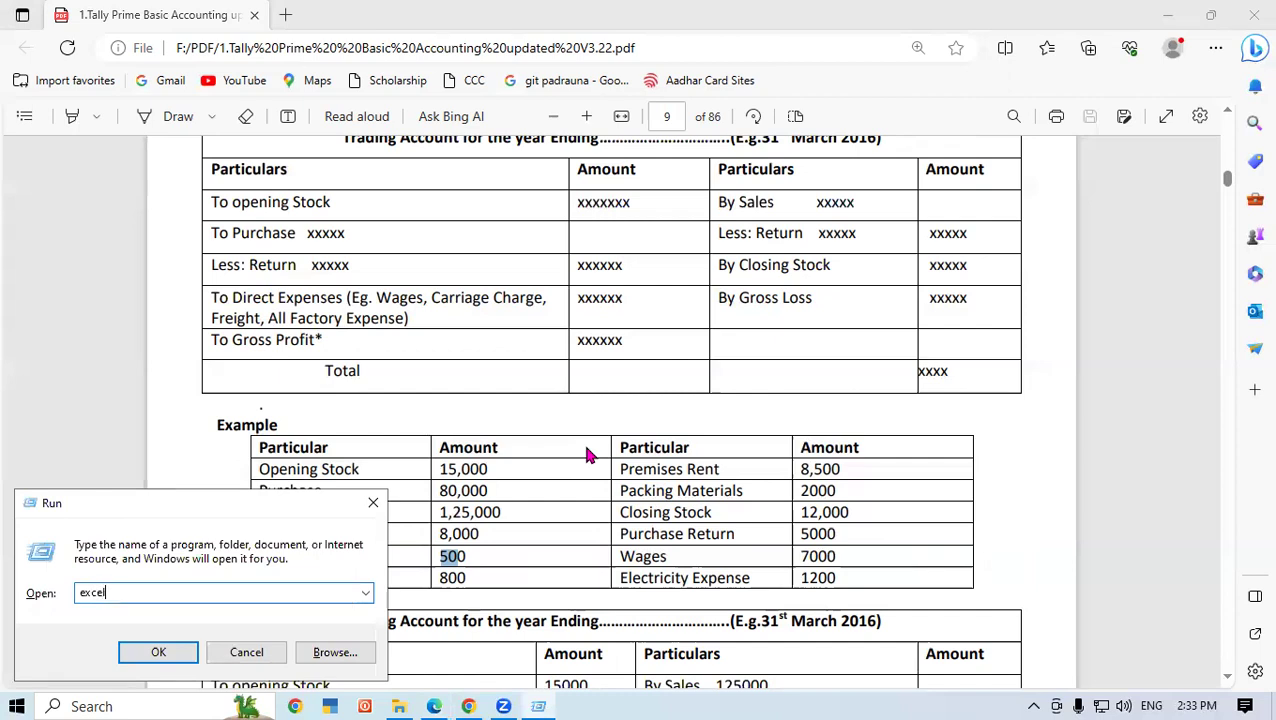
key(Return)
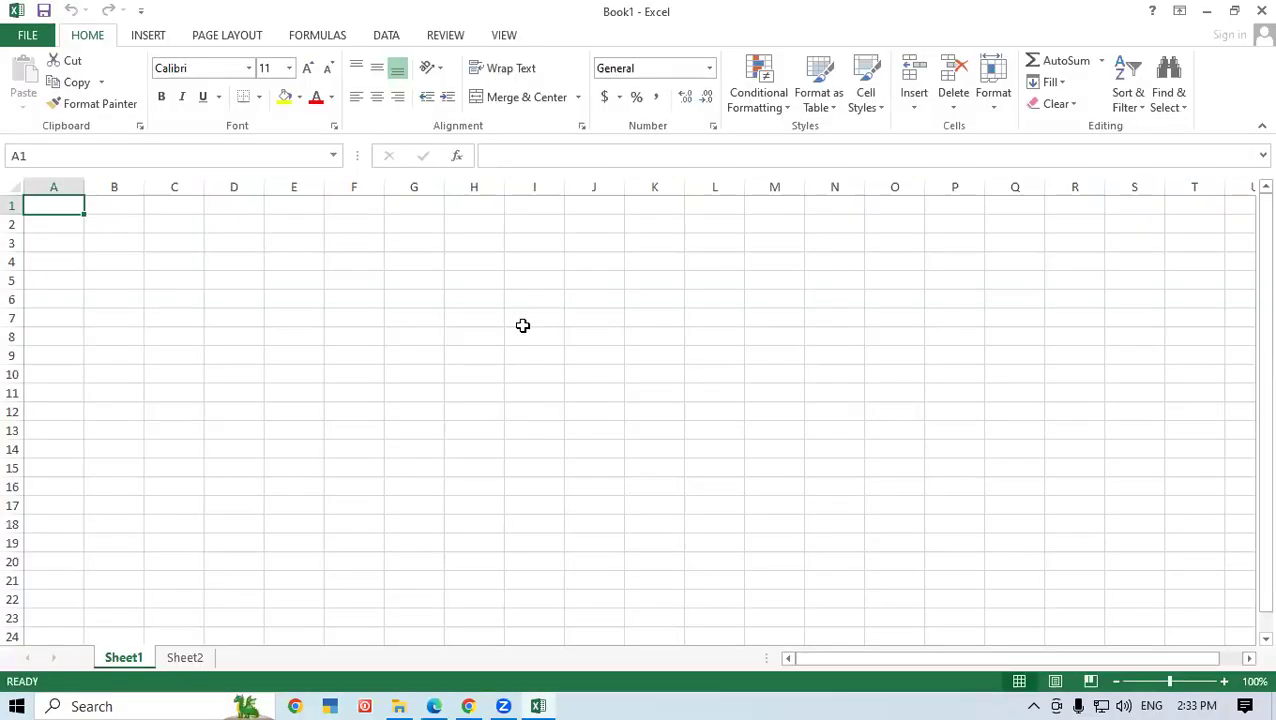
click(567, 370)
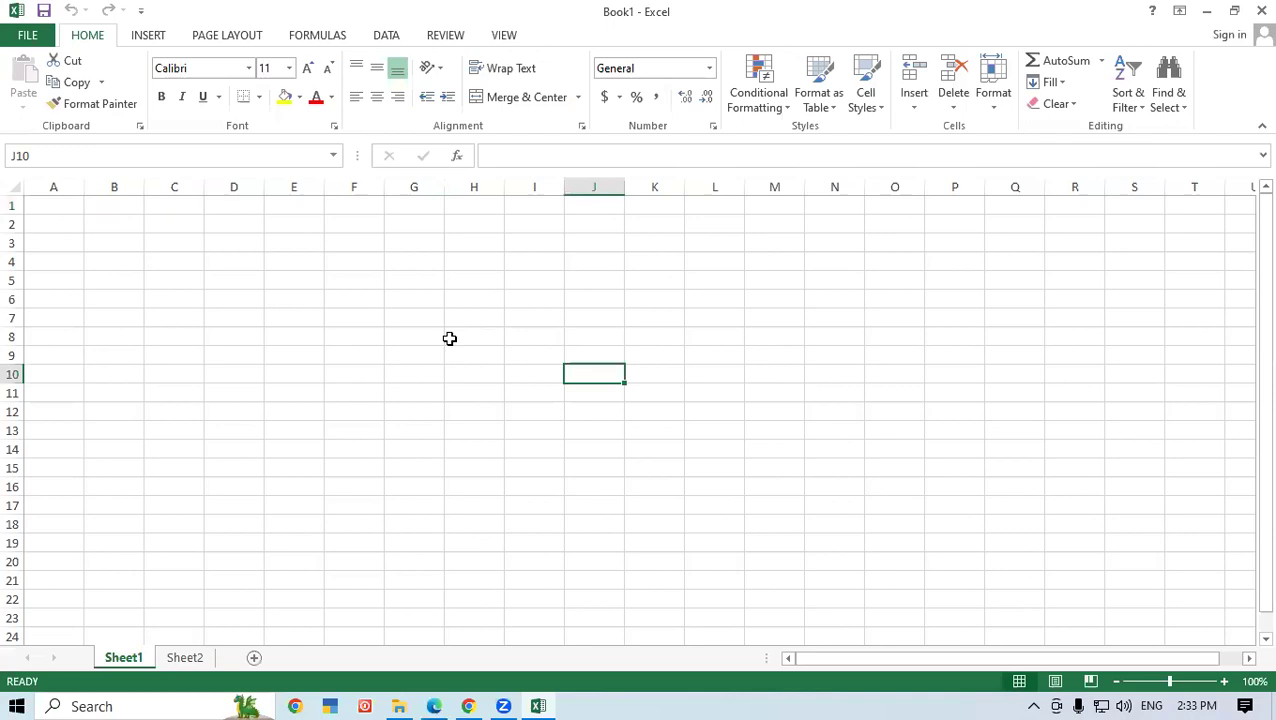
click(787, 318)
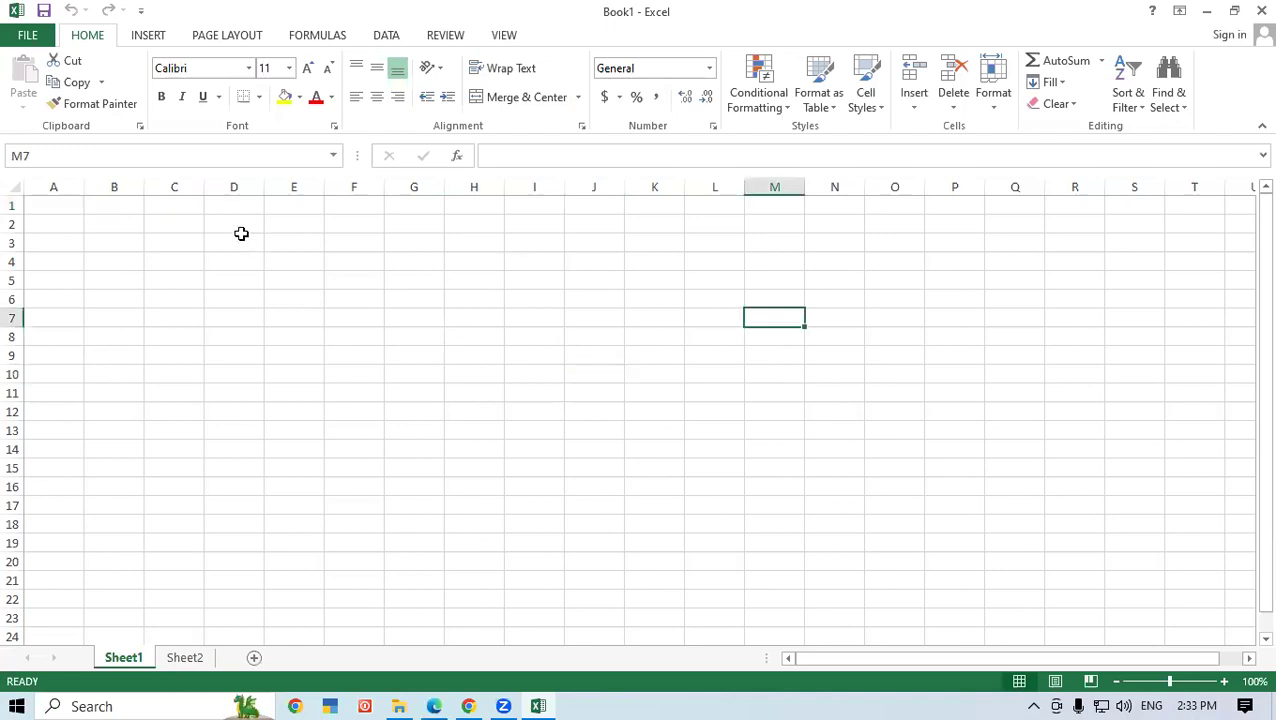
- Merge and center the range C2:R3 for the sheet title
click(191, 223)
drag(185, 226, 1096, 246)
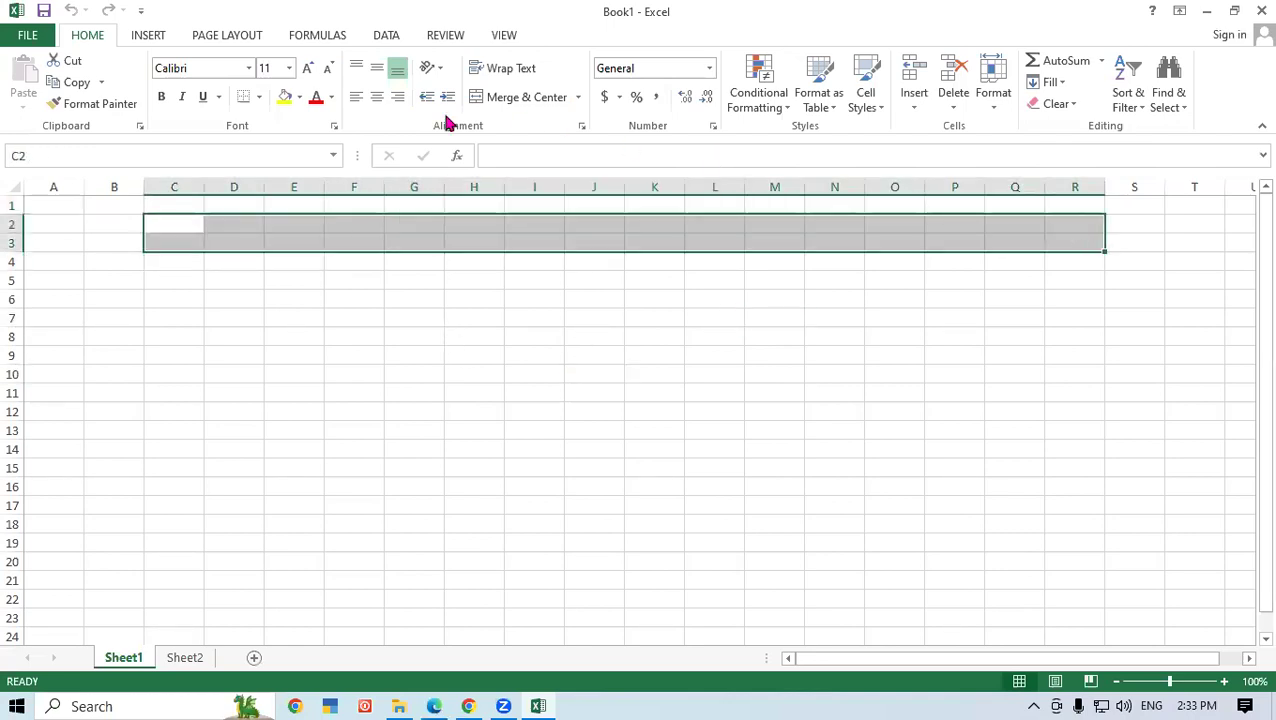
click(577, 99)
click(537, 121)
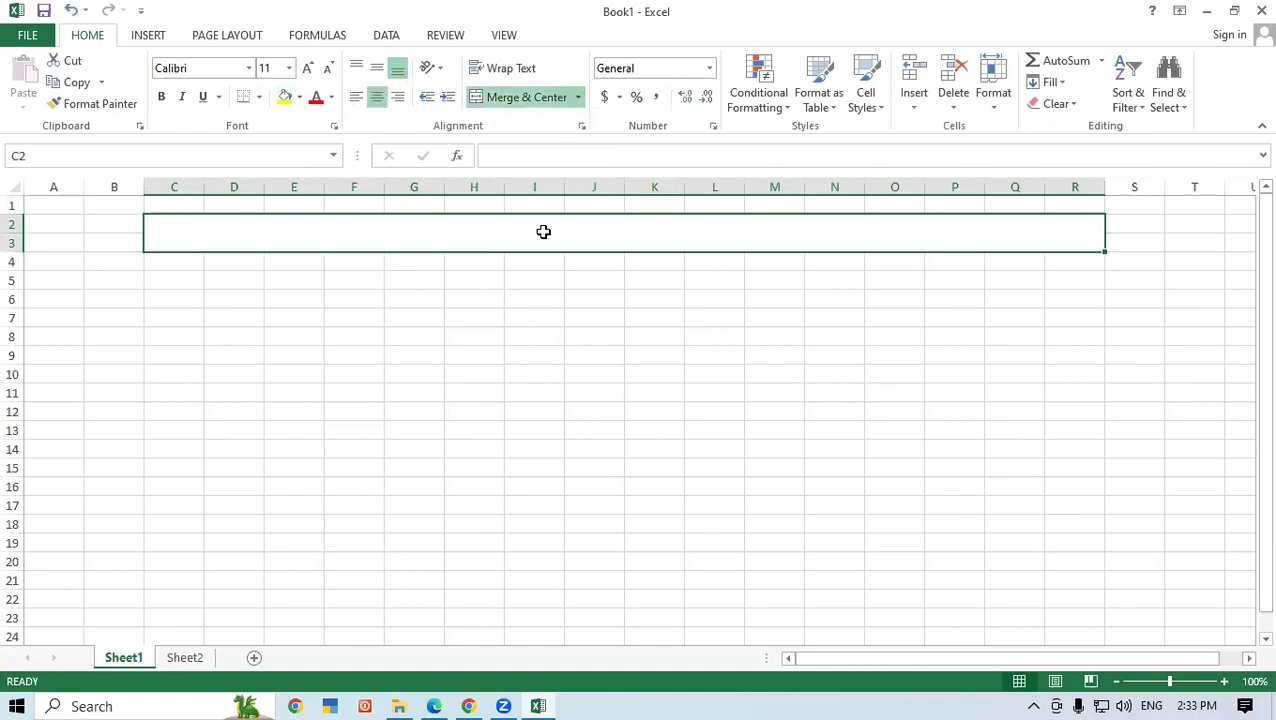
- Enter the title "PREPARATION OF FINAL ACCOUNTS 31/03/2023" in the merged cell C2
text(PREP)
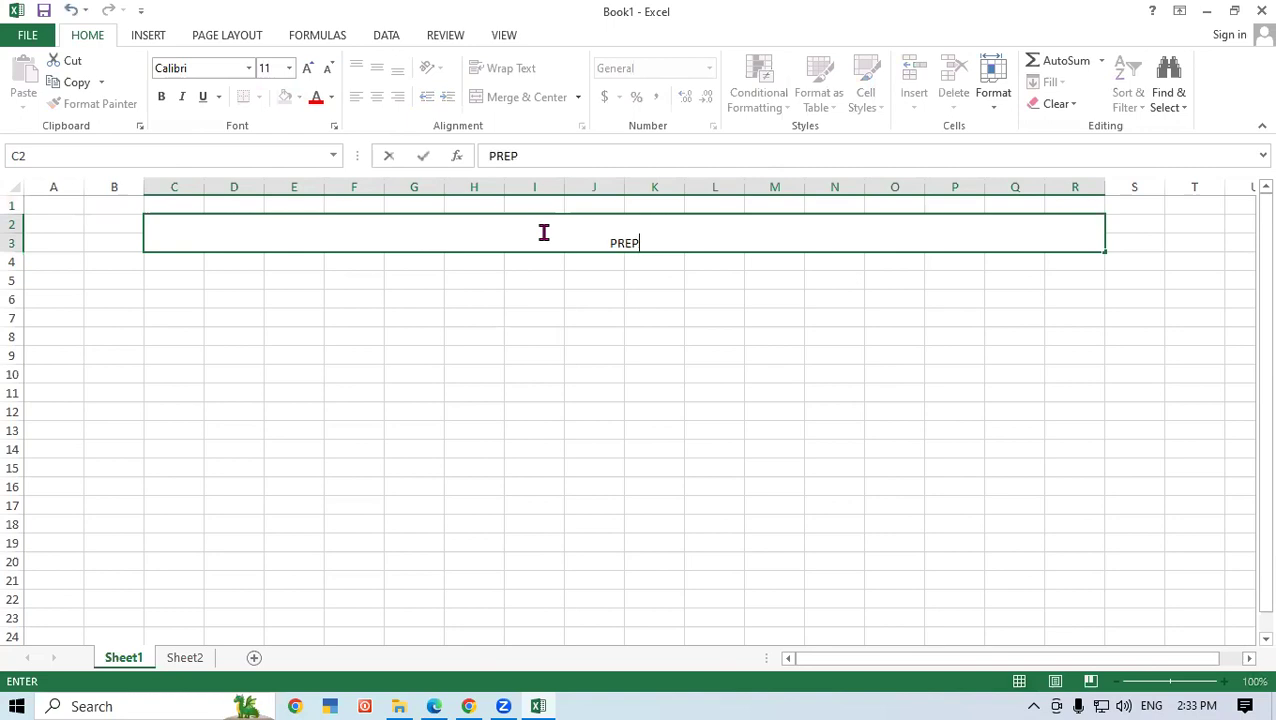
text(ARATION O)
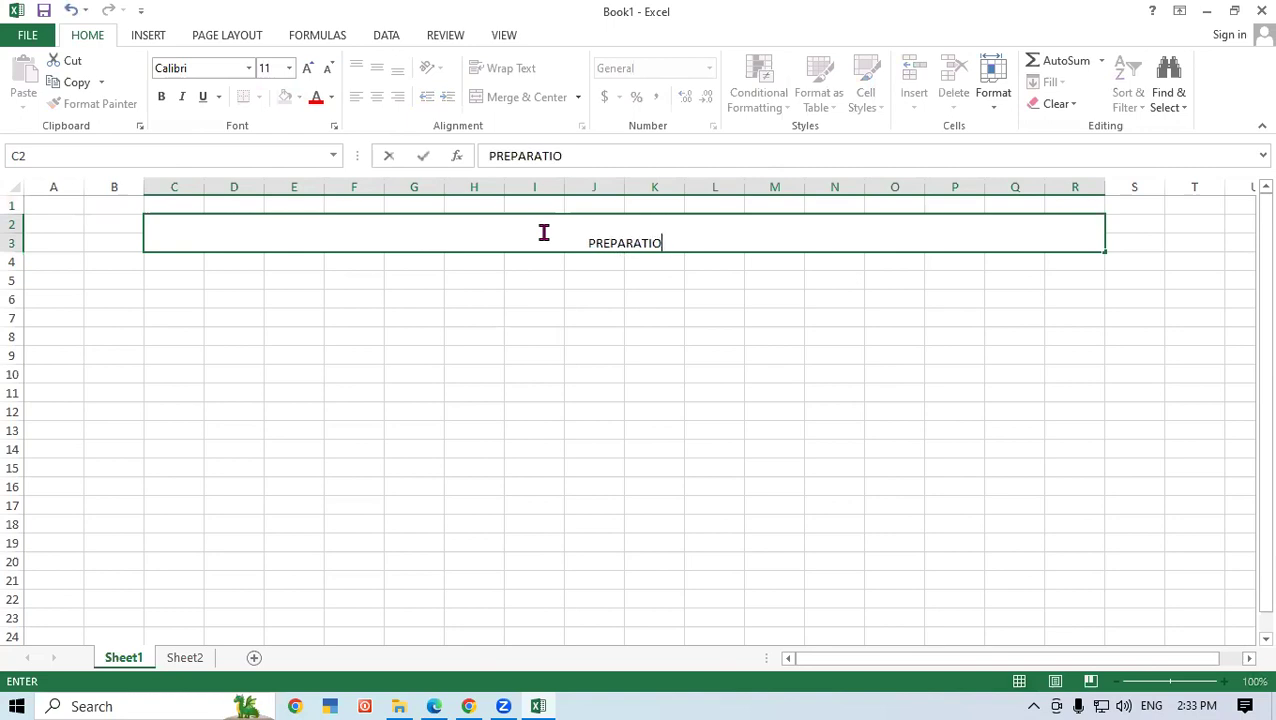
text(F)
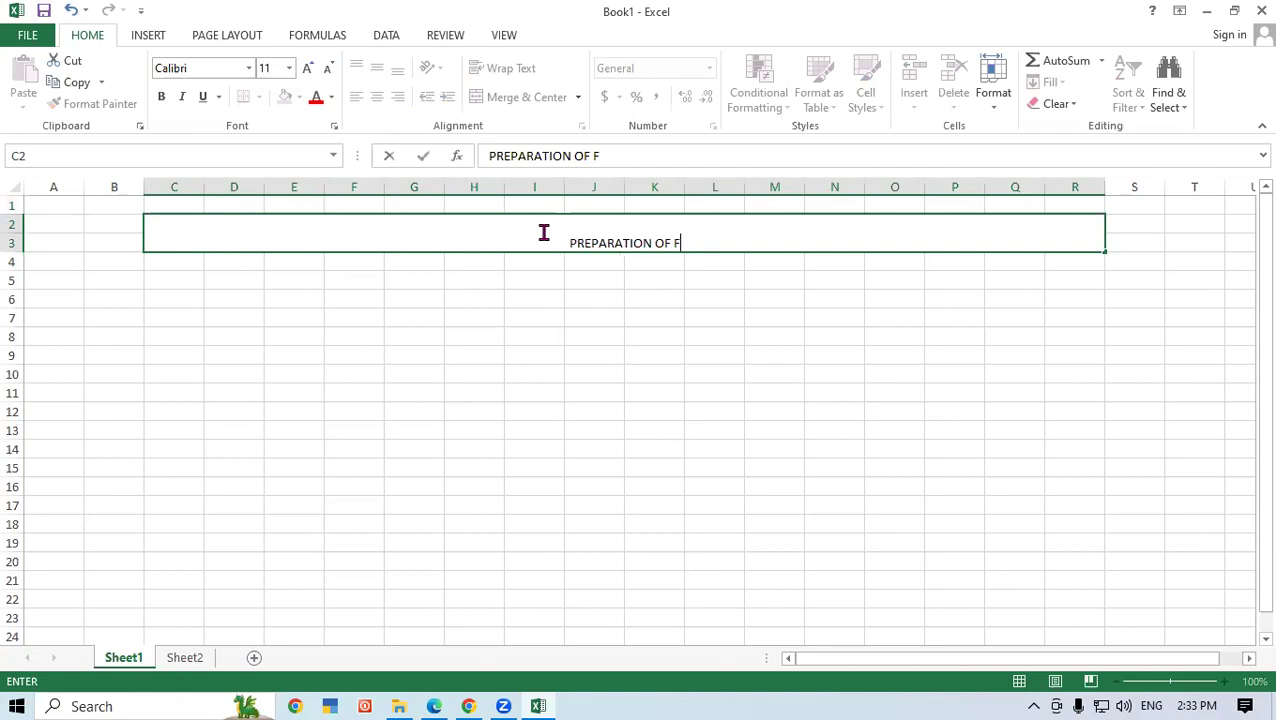
text(INAL AC)
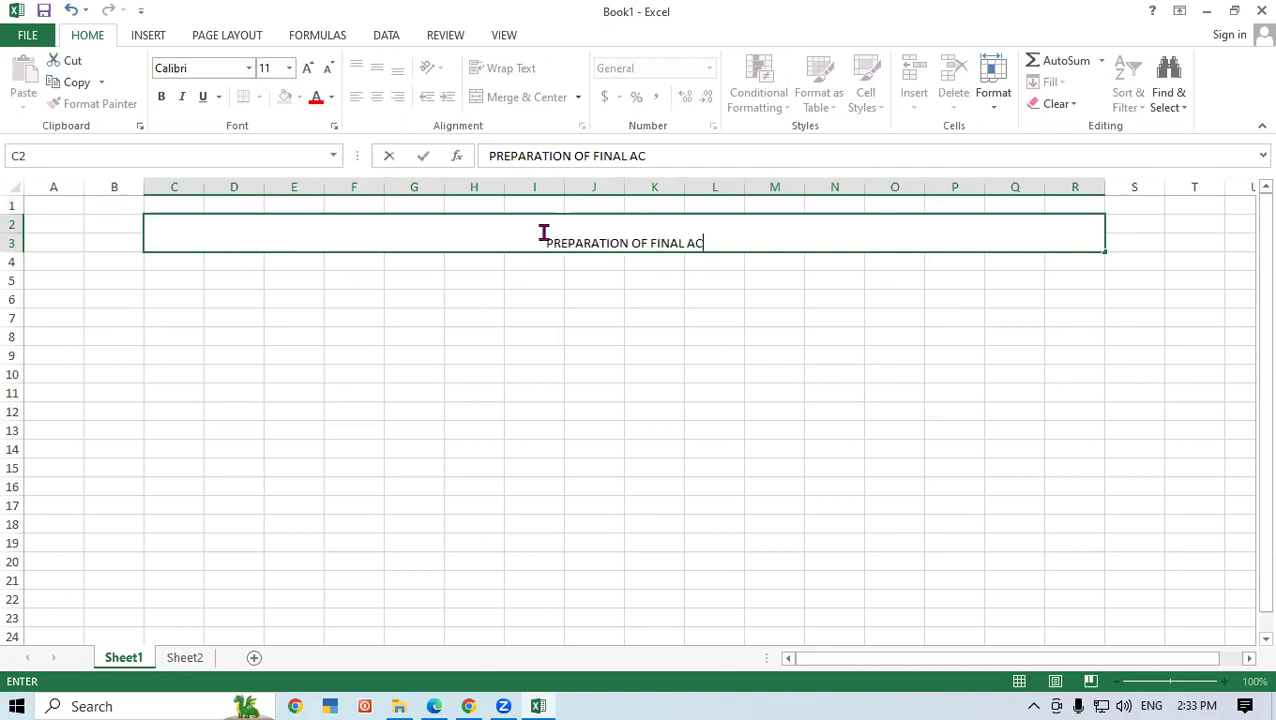
text(COUNTS)
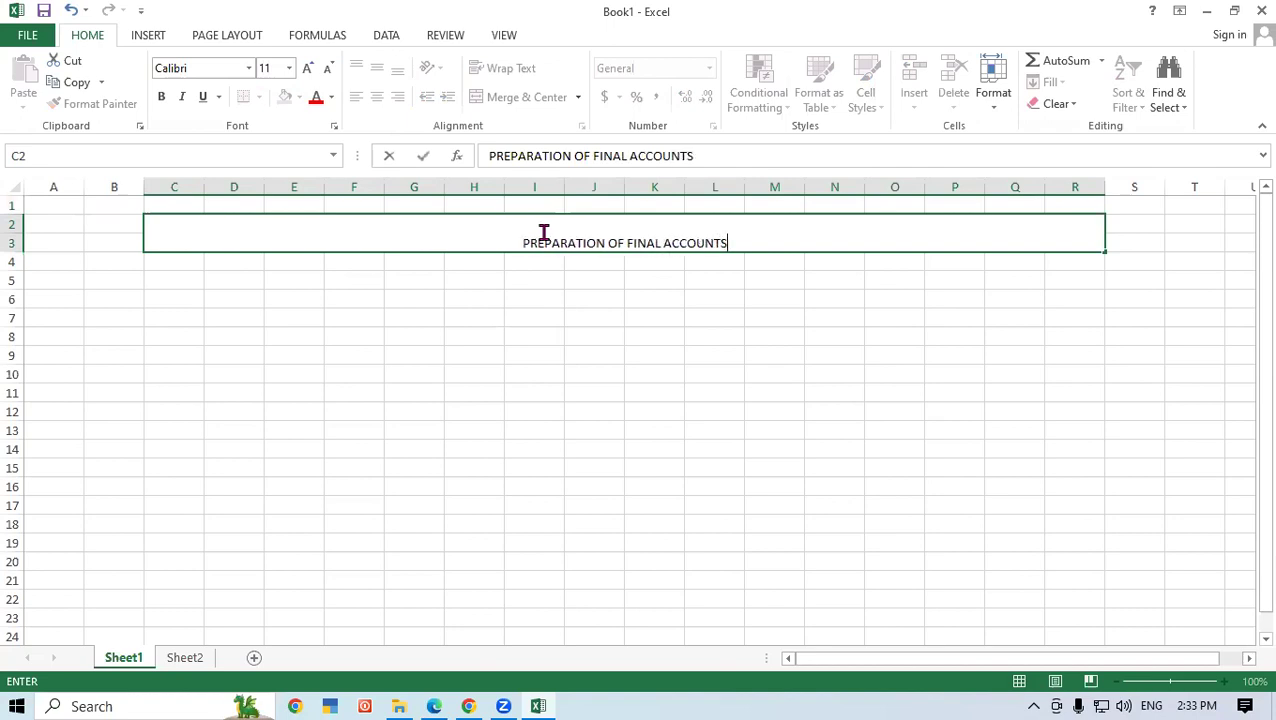
text( 31/0)
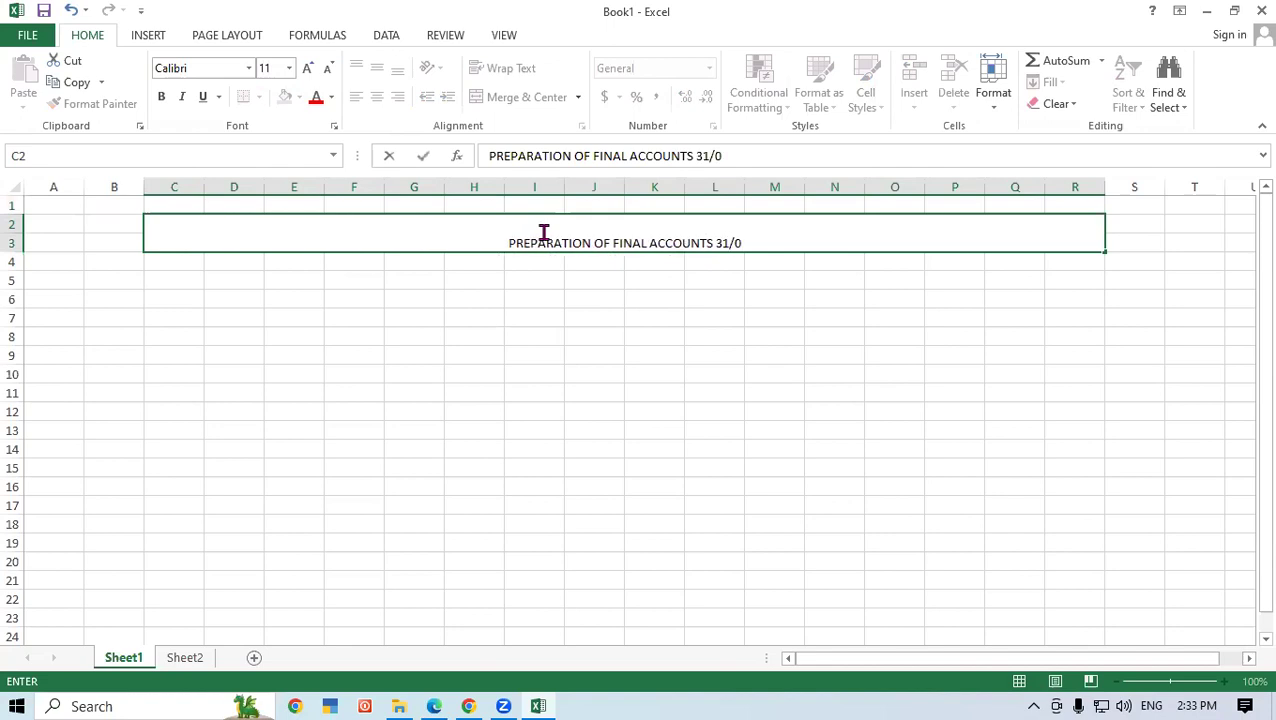
text(3/)
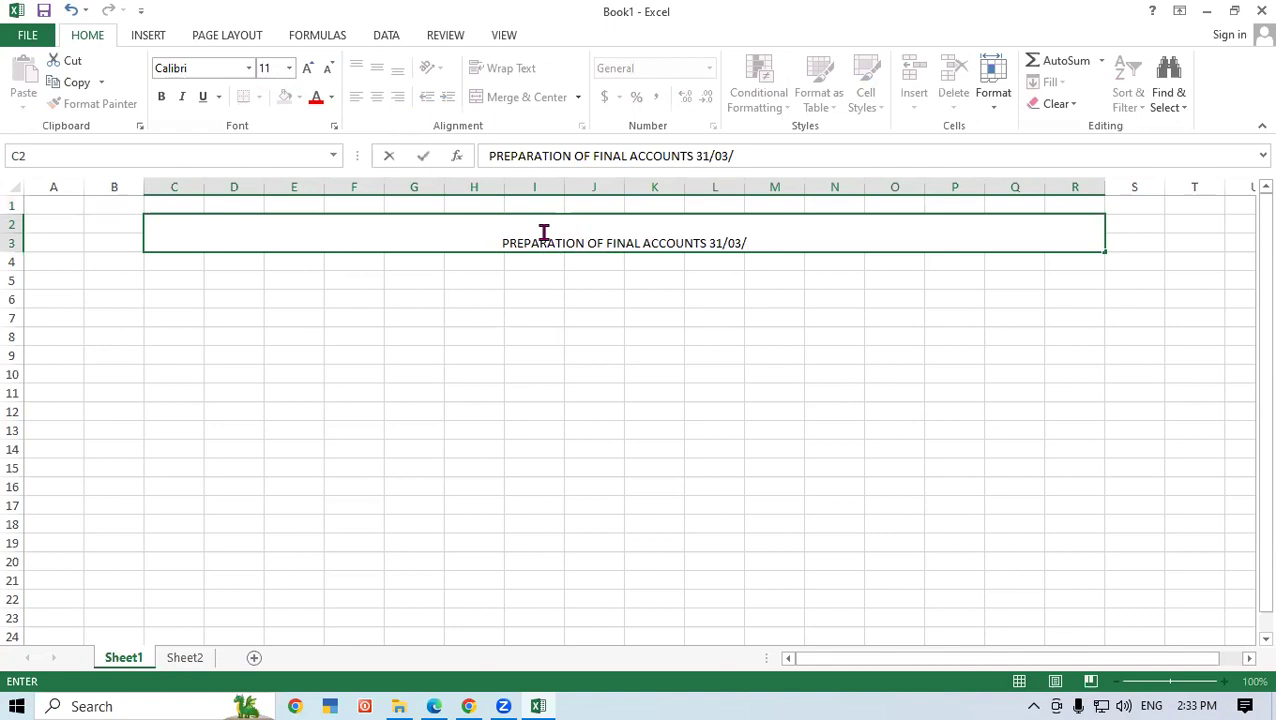
text(2023)
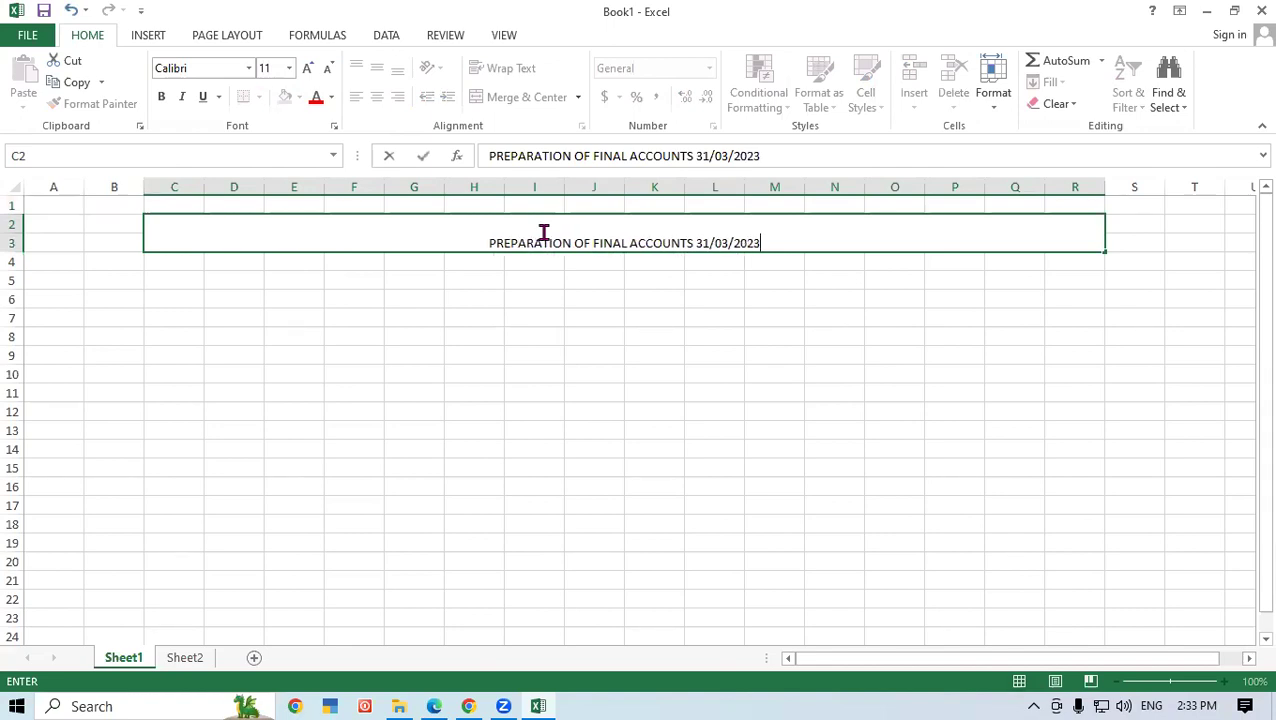
click(639, 393)
- Set the font size of the title in the merged cell to 28
click(666, 232)
click(307, 68)
click(307, 68)
click(307, 68)
click(307, 68)
click(307, 68)
click(307, 68)
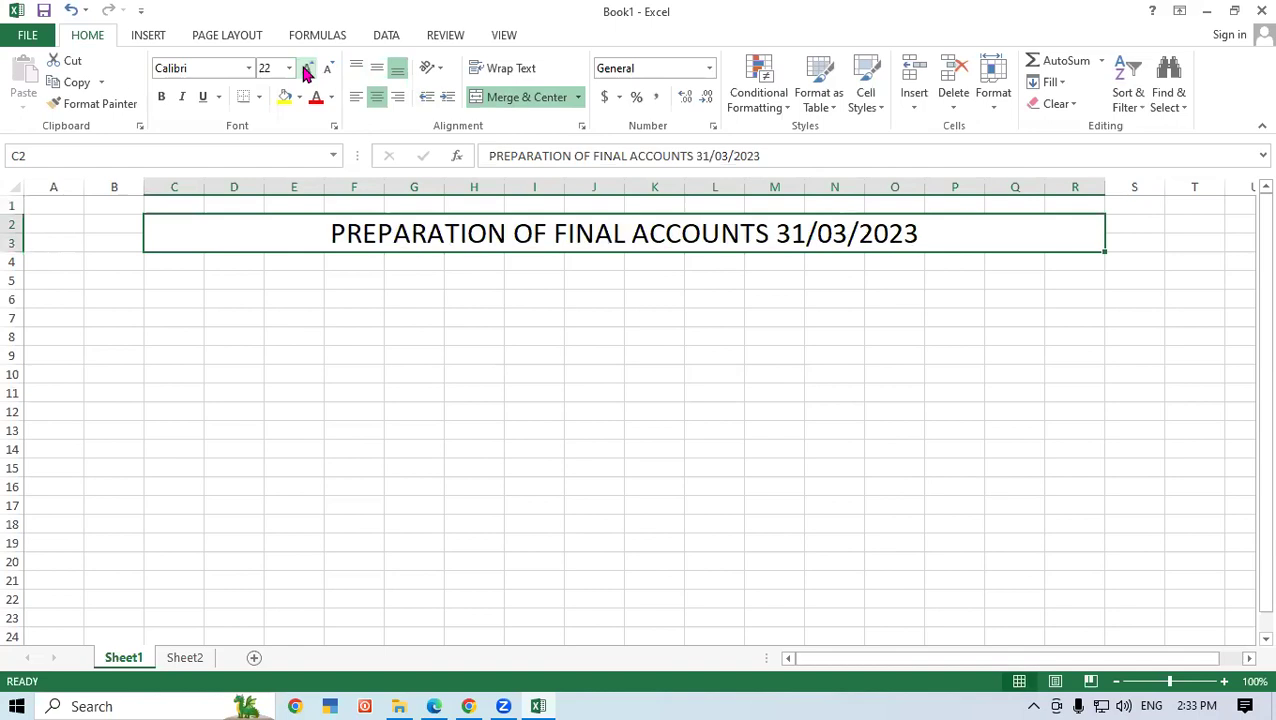
click(307, 68)
click(307, 68)
click(307, 68)
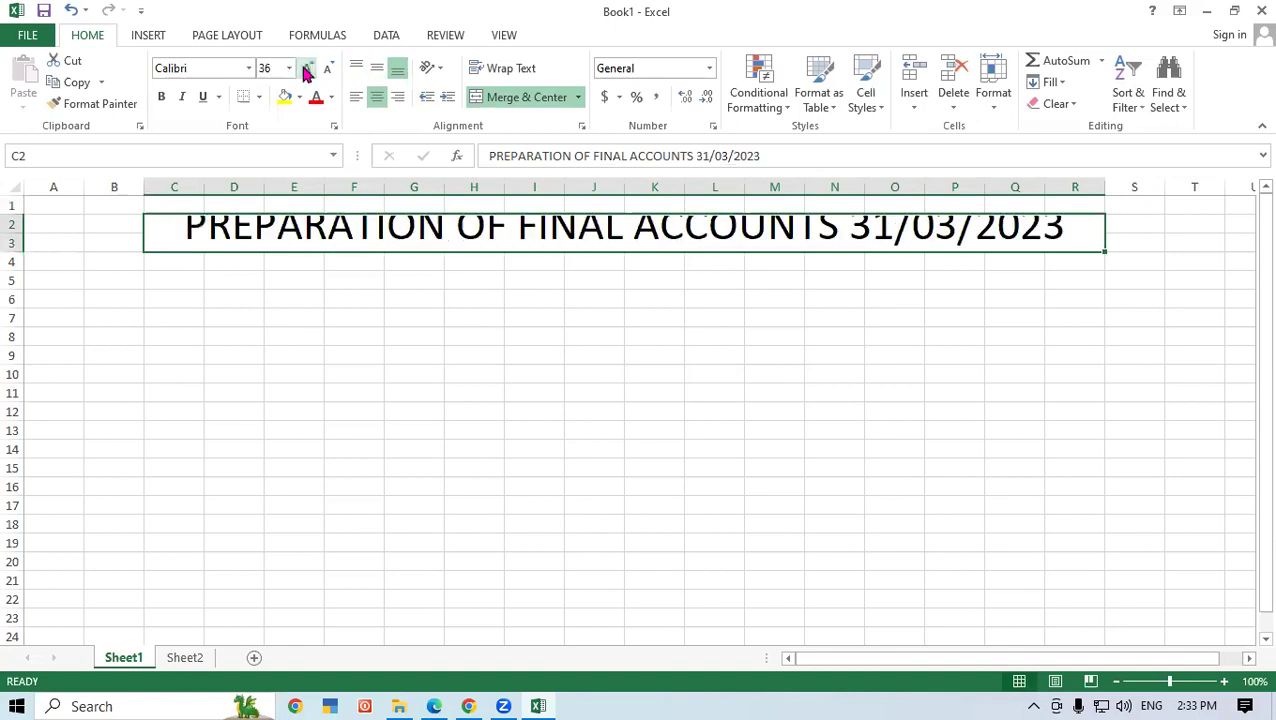
click(327, 70)
- Change the date in the title in C2 to 31/03/2016
click(649, 355)
double_click(984, 225)
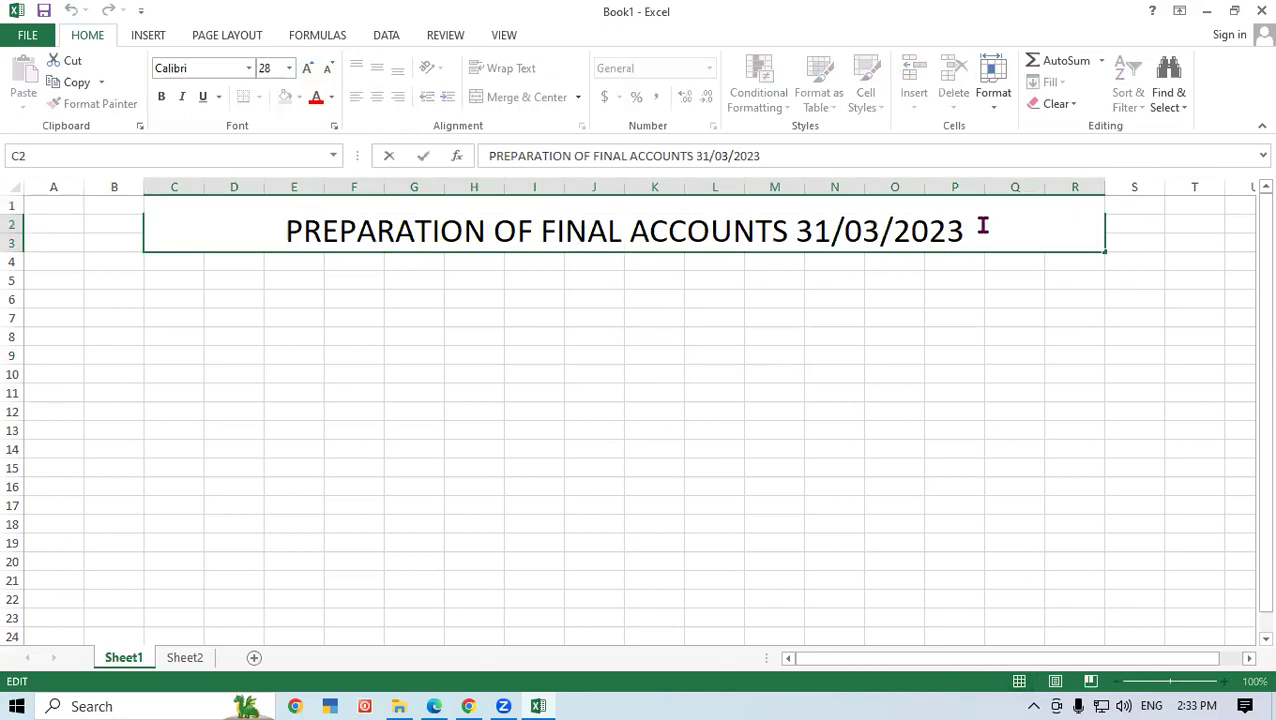
key(BackSpace)
key(BackSpace)
text(16)
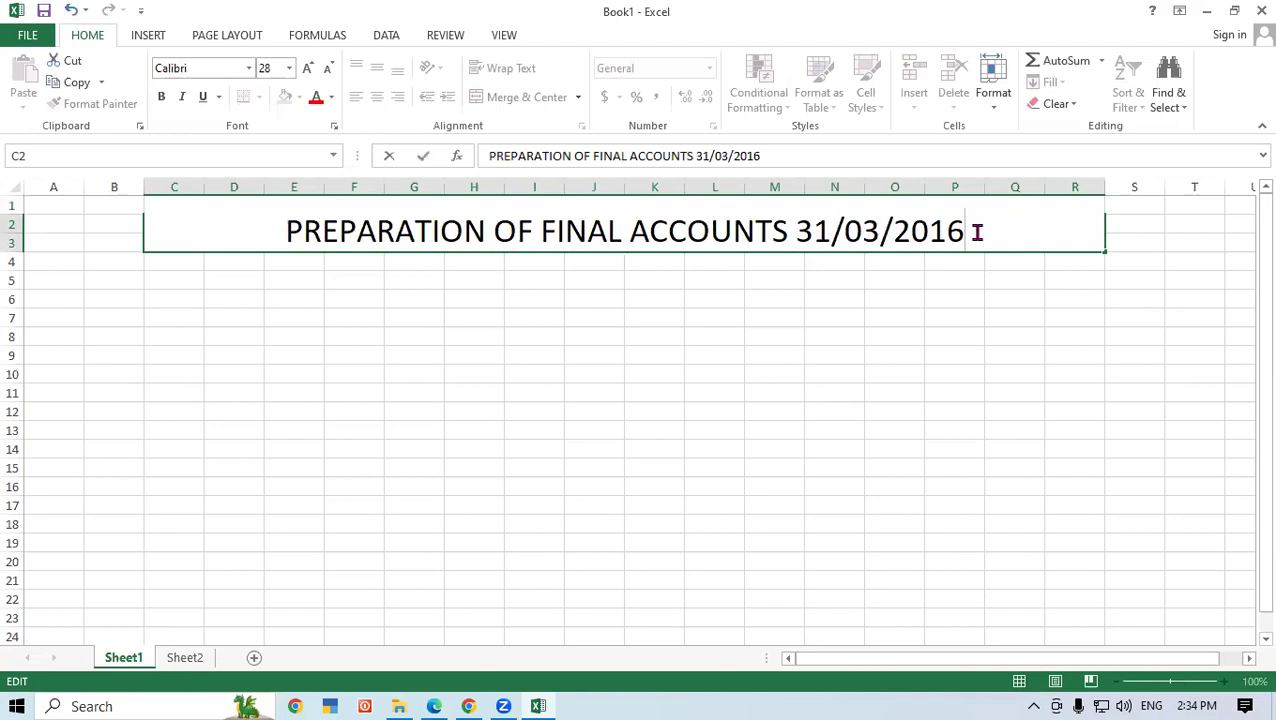
click(870, 338)
- Apply a thick box border and bold formatting to the title cell C2
click(955, 238)
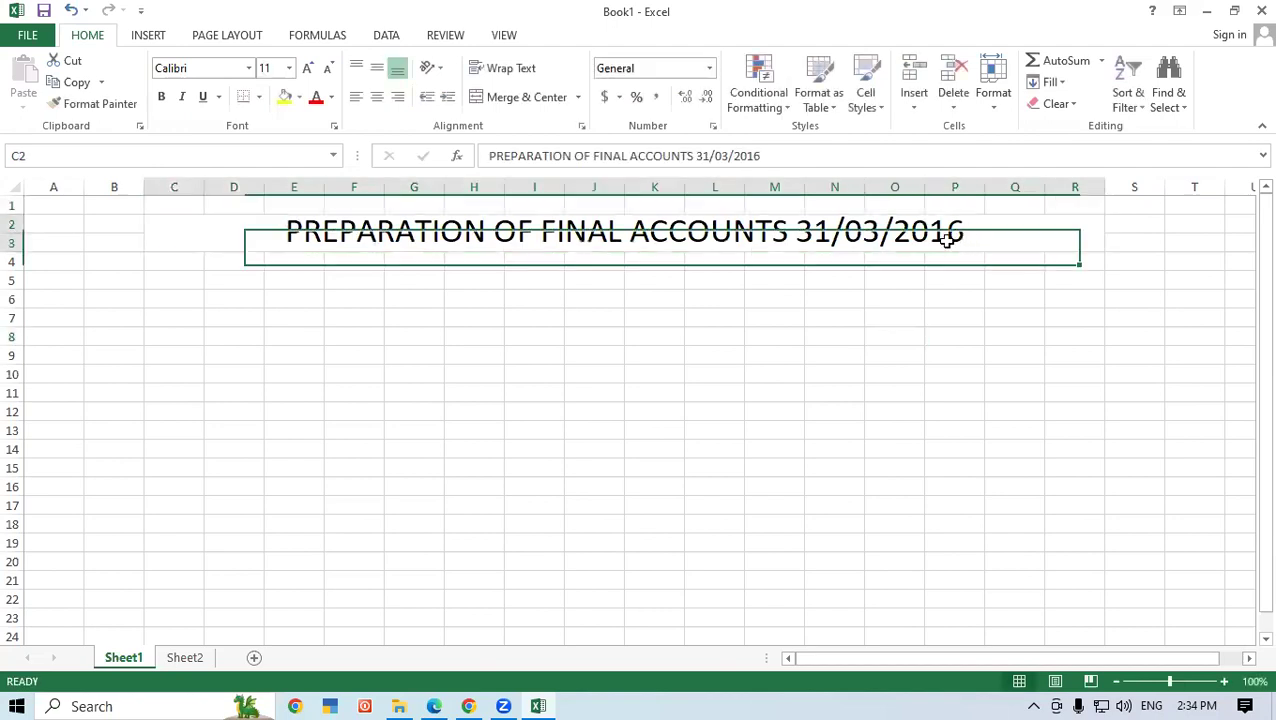
click(261, 97)
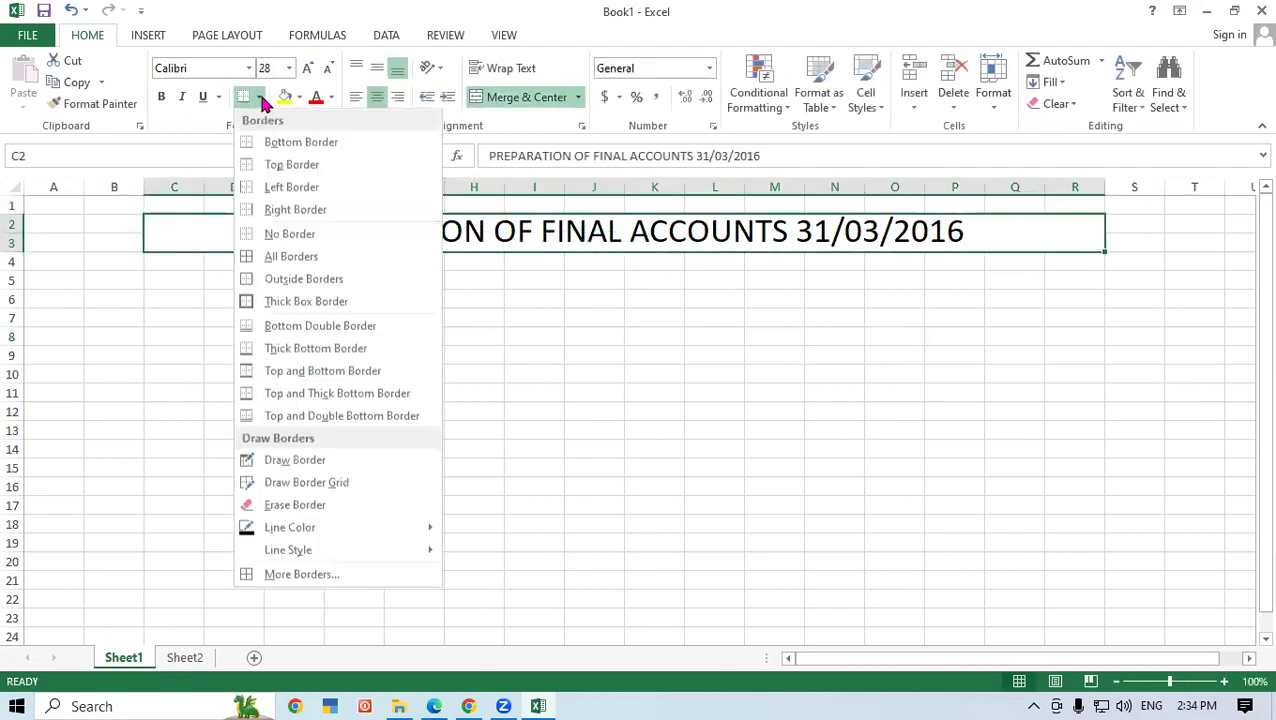
click(296, 304)
drag(1005, 252, 1008, 248)
click(162, 97)
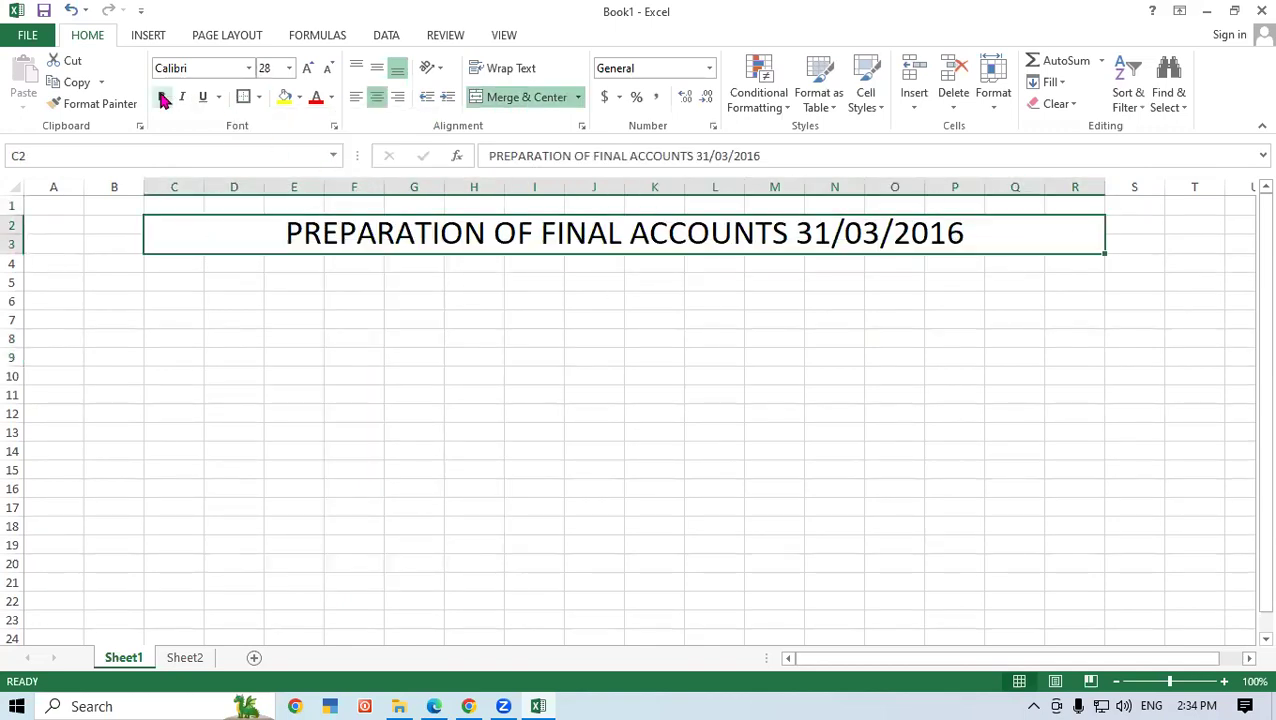
click(273, 408)
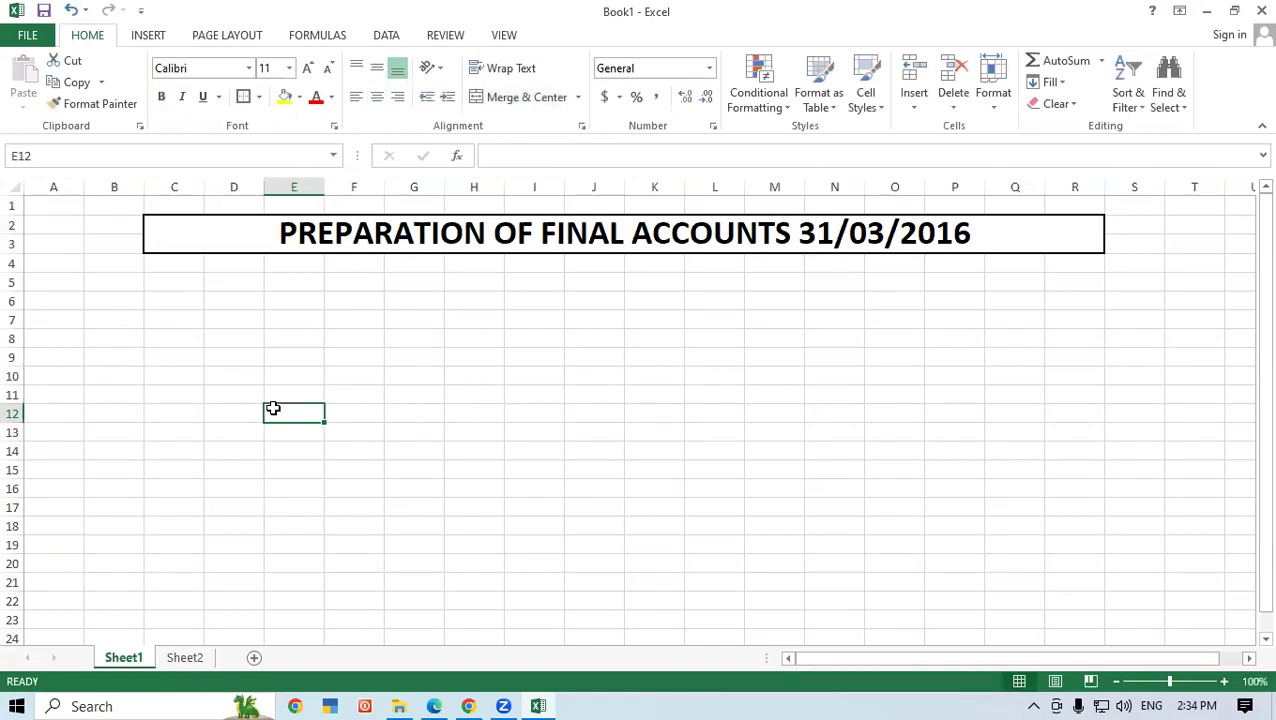
- Set the title's font color to red and its cell fill to yellow
click(241, 241)
click(316, 97)
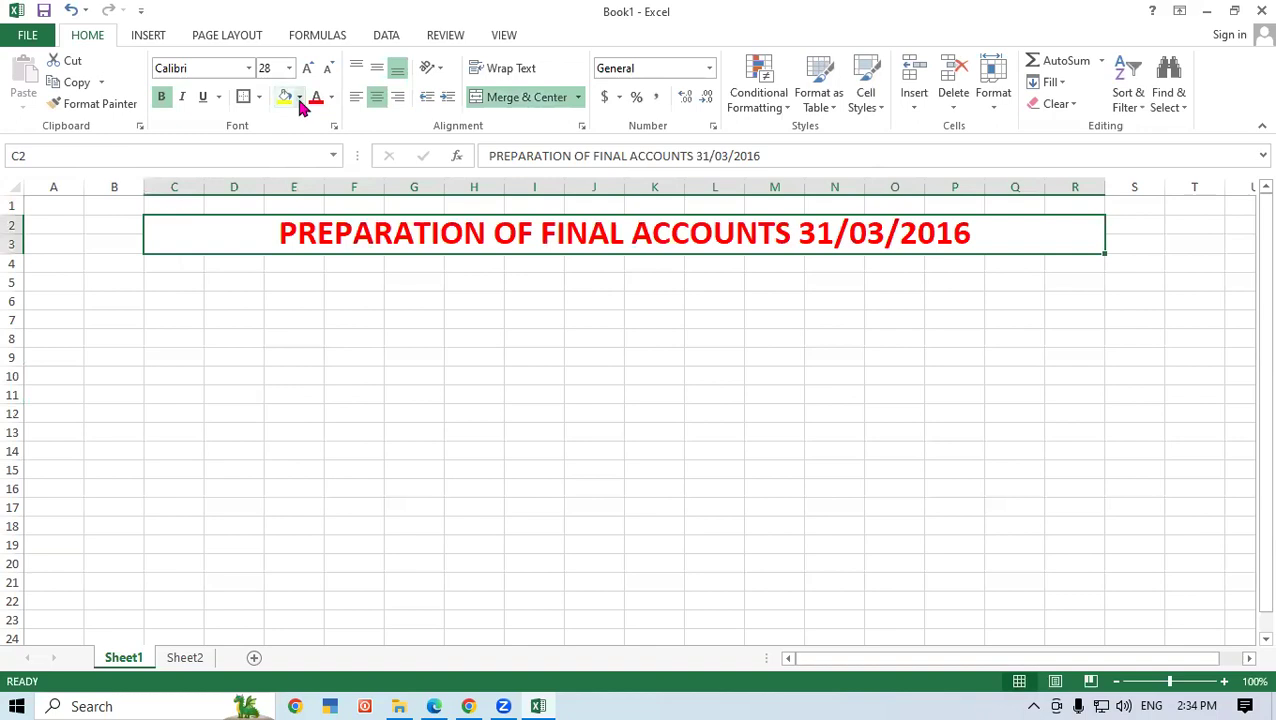
click(298, 97)
click(329, 246)
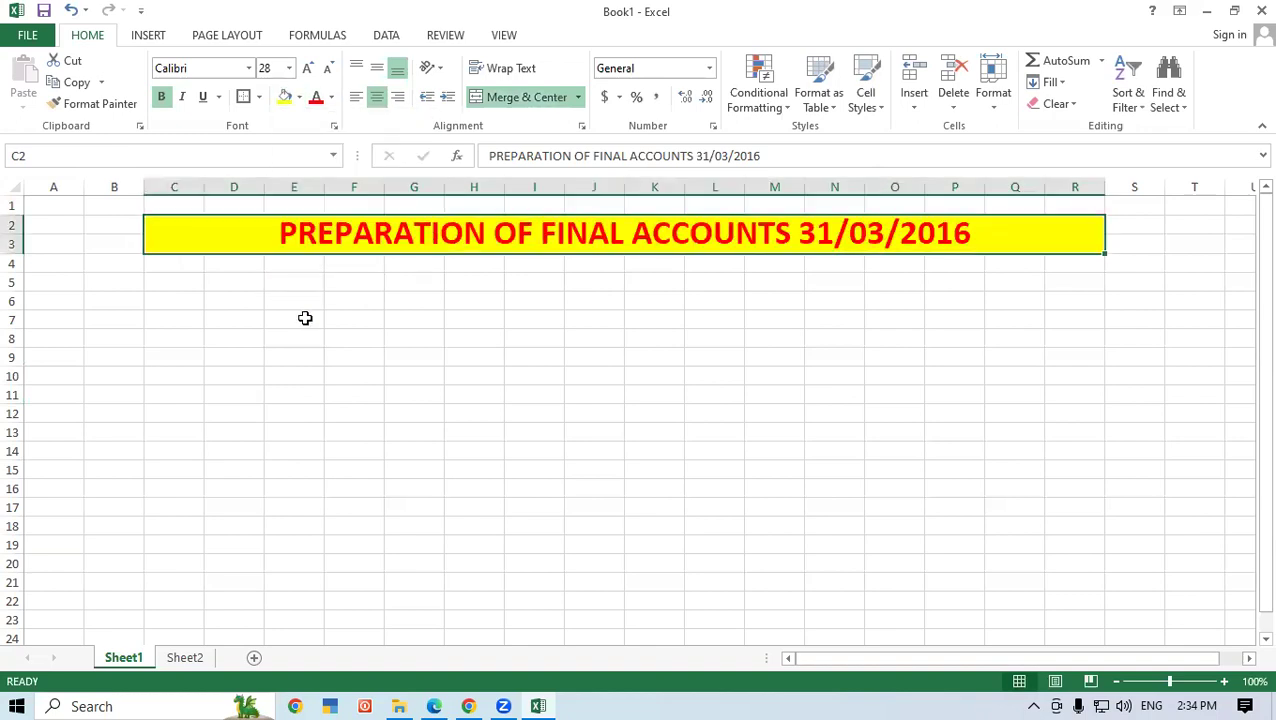
click(305, 318)
click(447, 303)
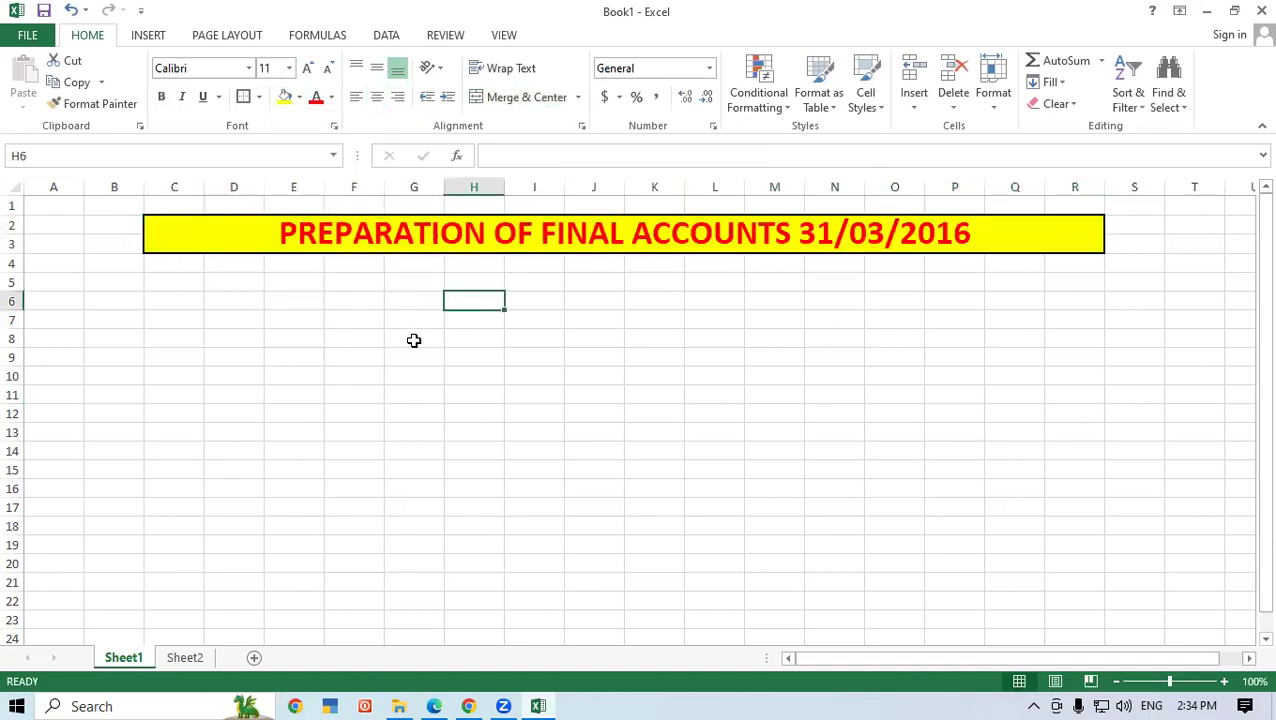
click(414, 340)
- Merge the range D5:P6 below the title into one cell using Merge Cells
drag(241, 288, 954, 296)
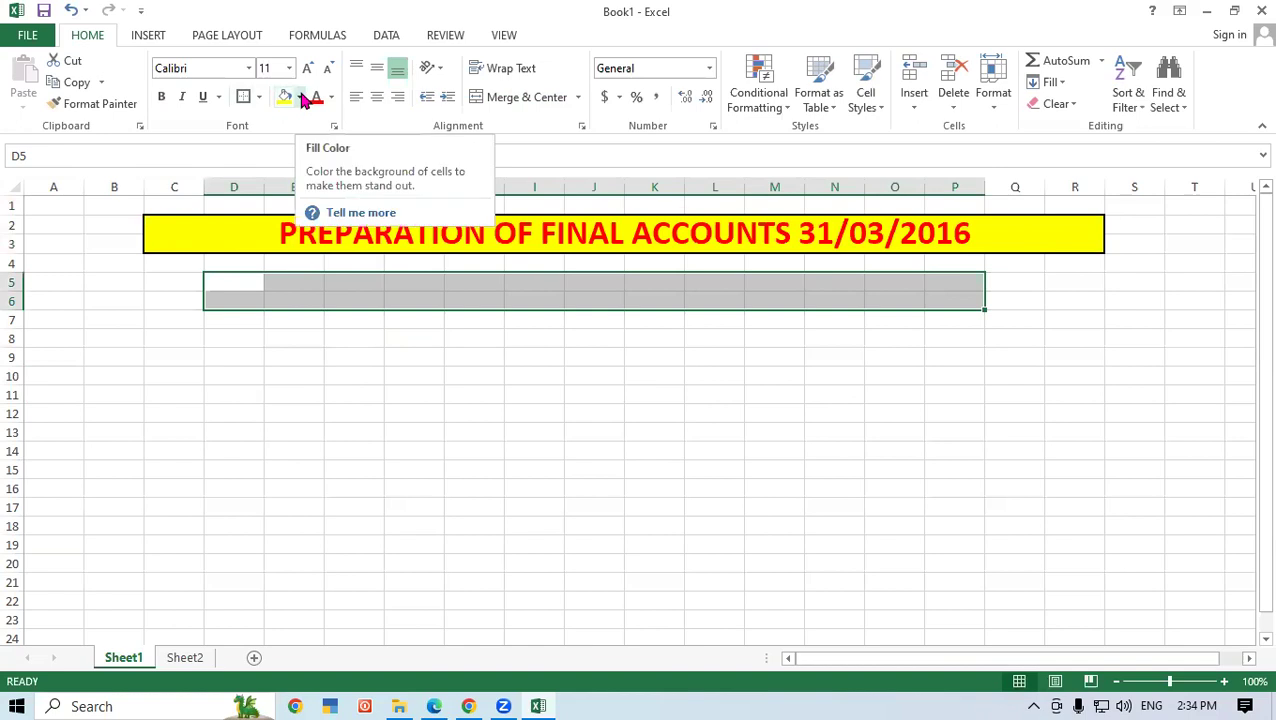
click(258, 97)
key(Escape)
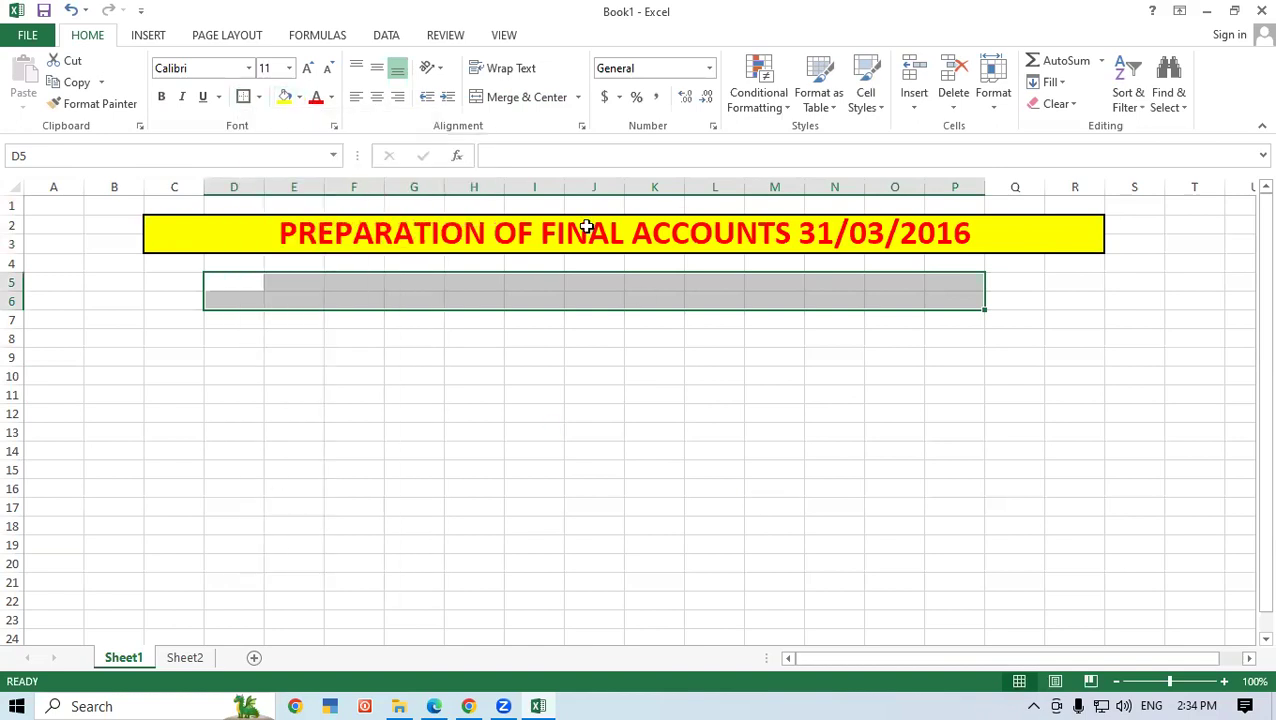
click(577, 99)
click(545, 165)
click(521, 393)
click(575, 296)
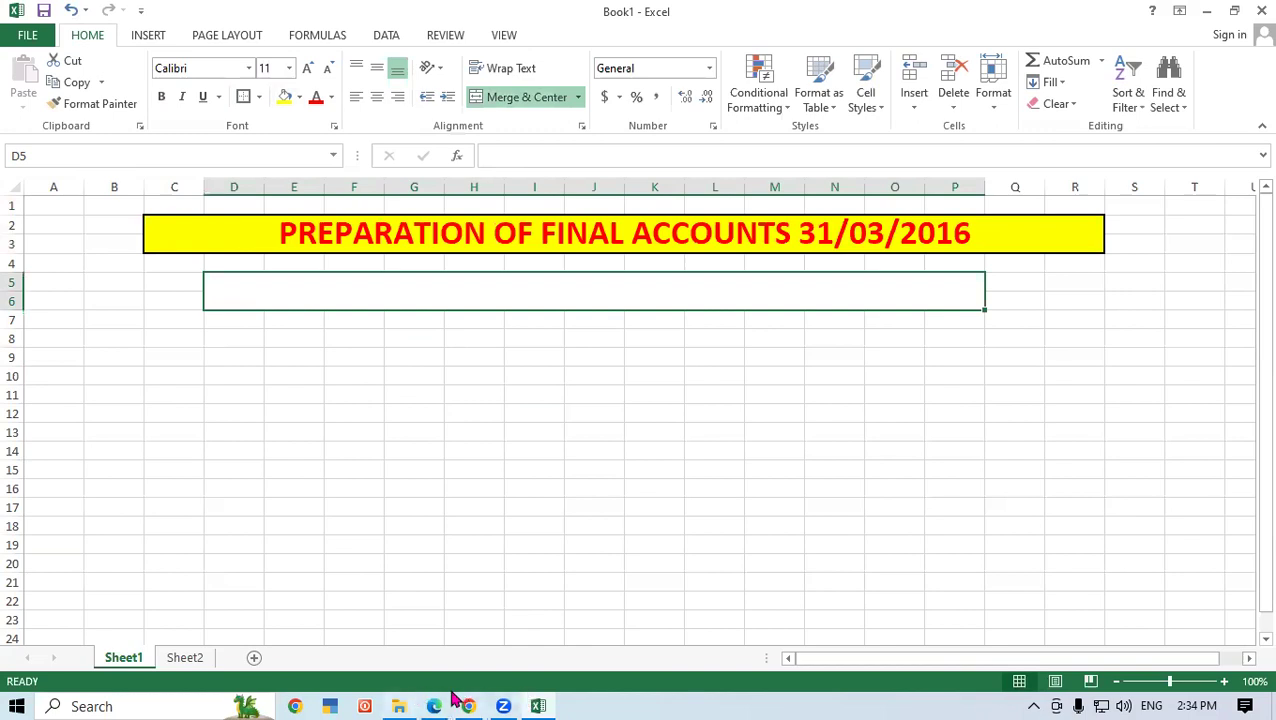
- Switch to the PDF in Edge and copy the "Trading Account for the year Ending" heading of the format table on page 9
mouse_move(467, 703)
click(450, 636)
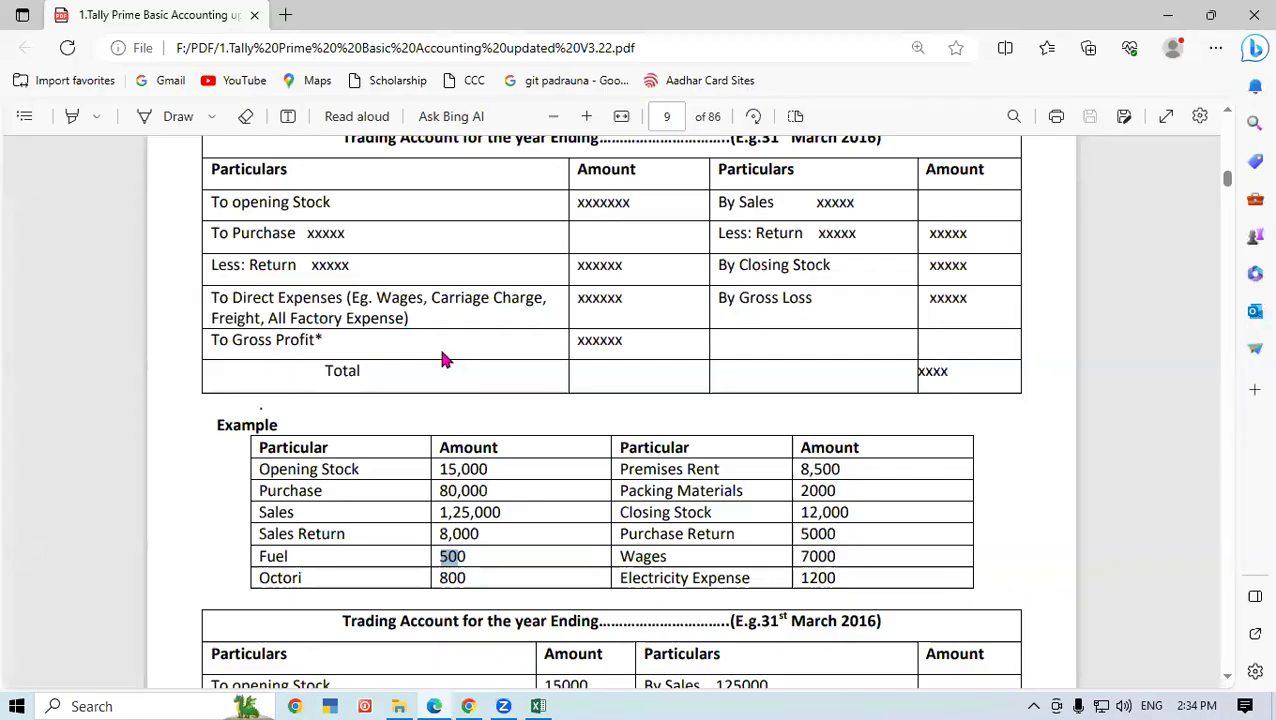
scroll(1231, 128, up, 2)
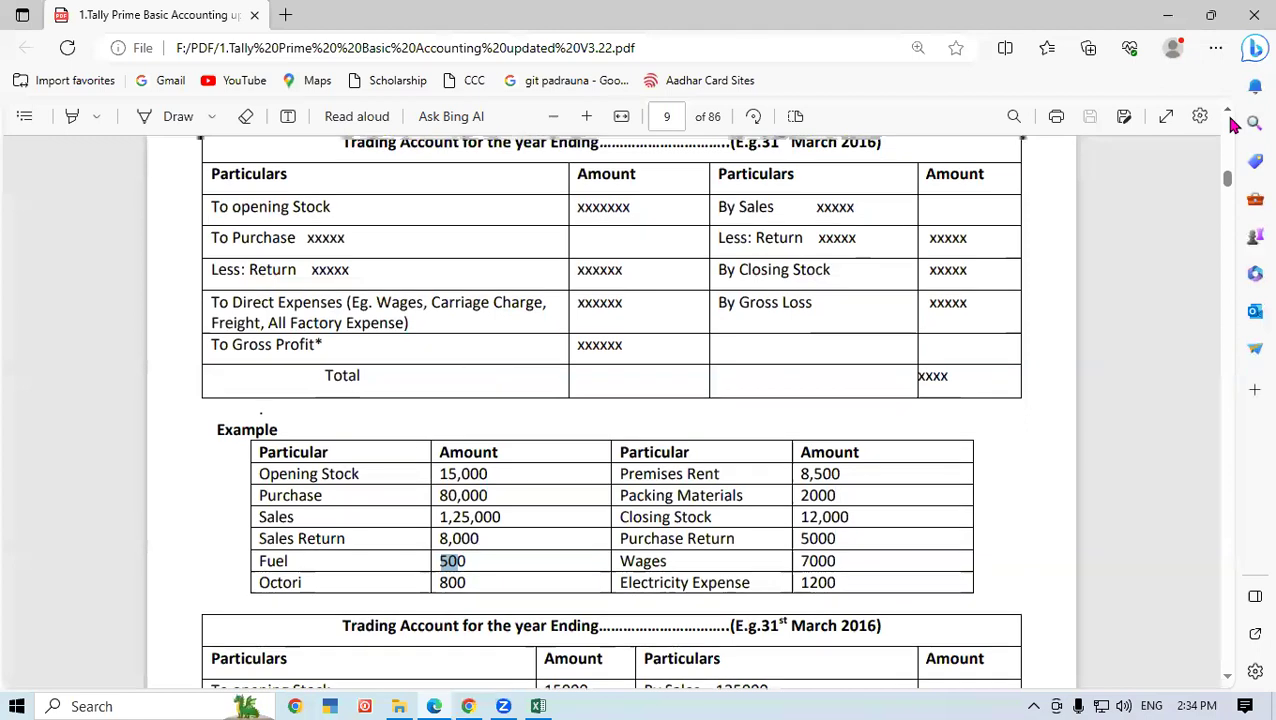
scroll(500, 330, up, 1)
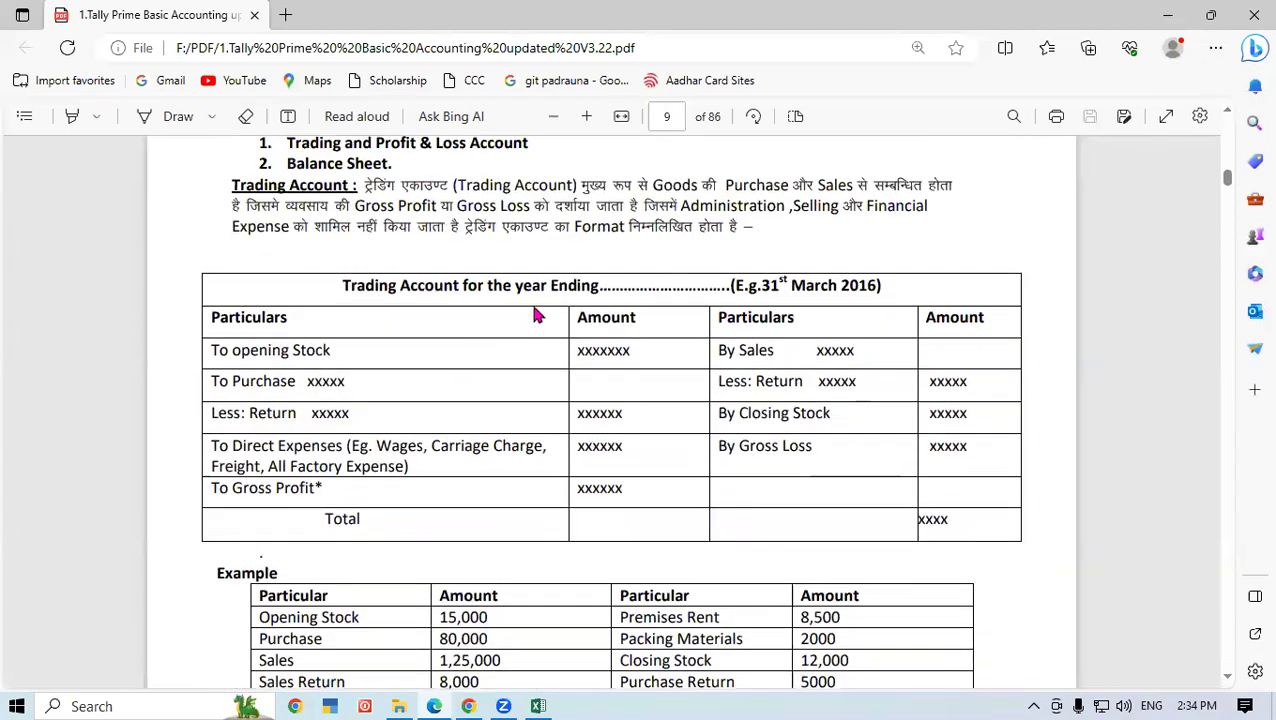
triple_click(851, 286)
right_click(870, 288)
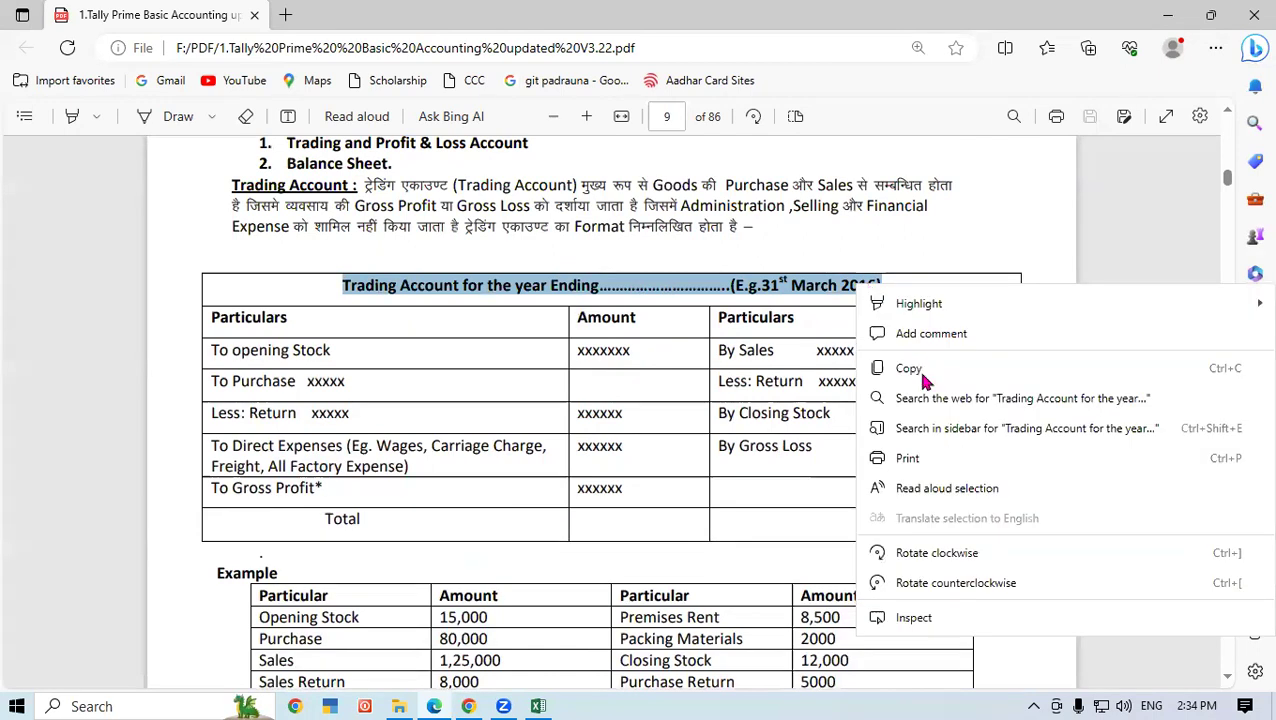
click(819, 362)
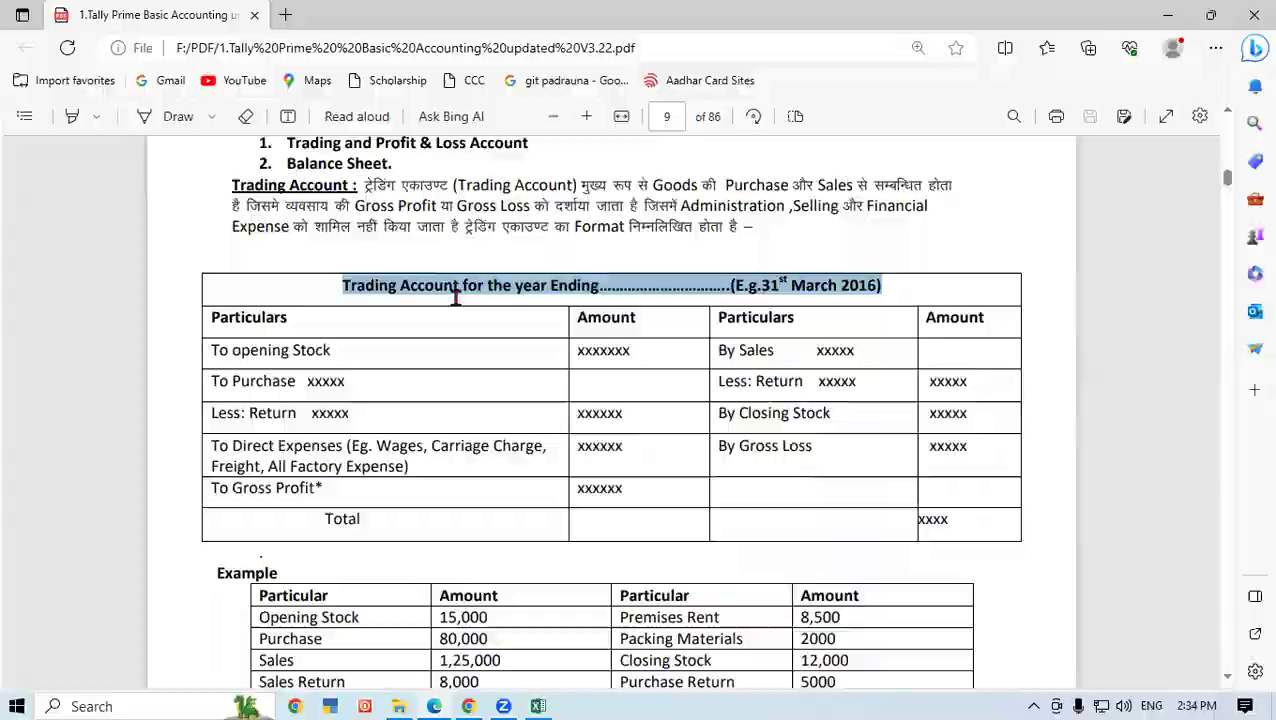
- Switch back to Excel and paste the copied Trading Account heading as the text of merged cell D5
key(alt+Tab)
double_click(356, 308)
text(Trading Account for the year Ending……………………………(E.g.31st March 2016))
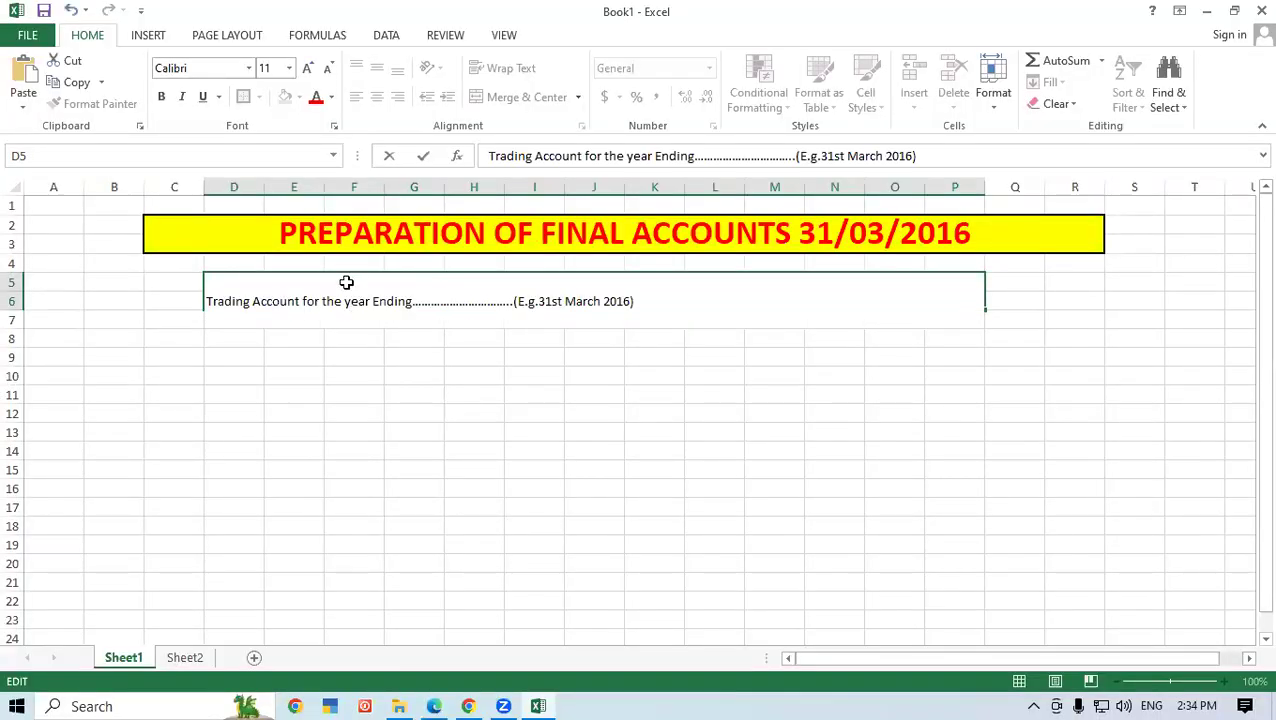
key(ctrl+Return)
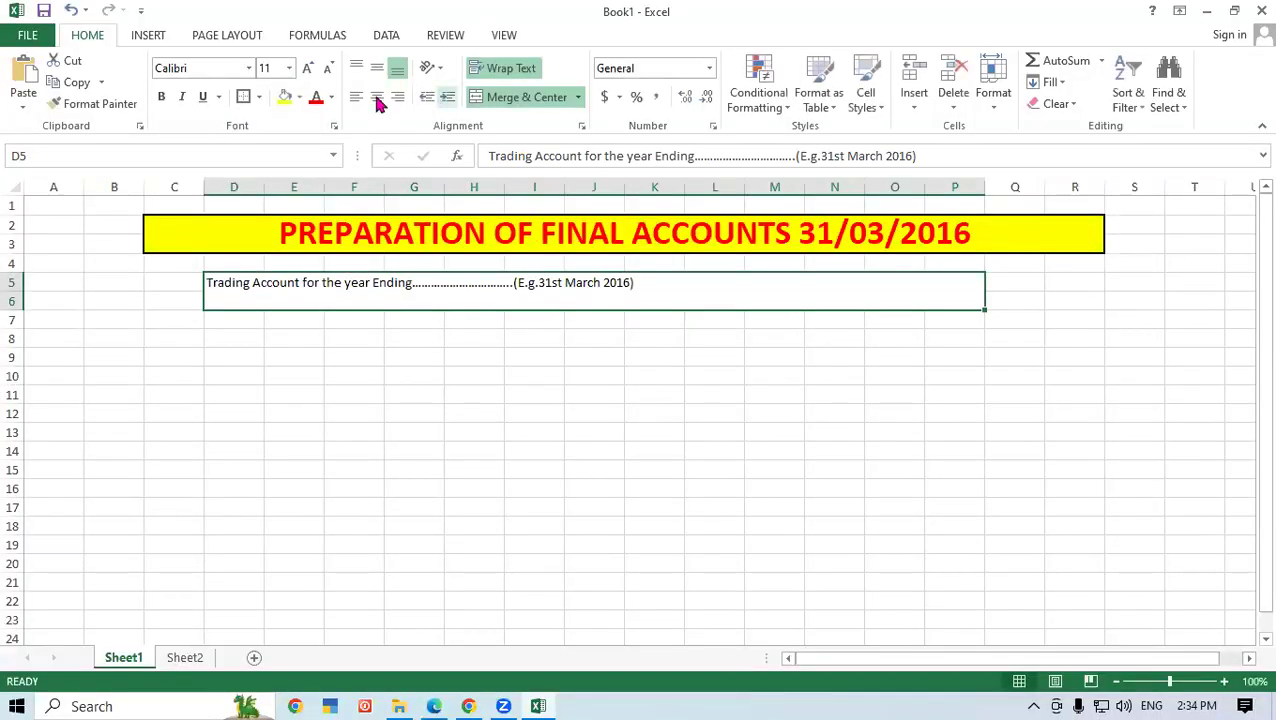
- Center the Trading Account heading horizontally and middle-align it vertically in its merged cell
click(378, 100)
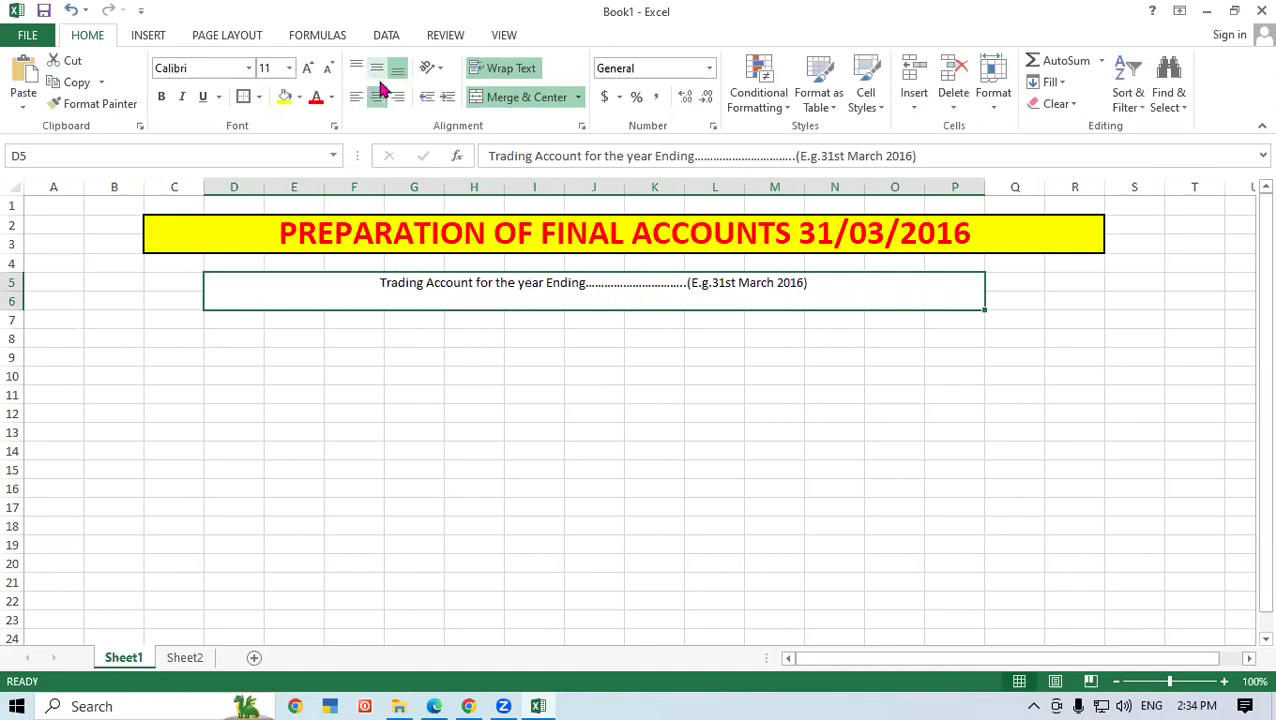
click(398, 97)
click(376, 68)
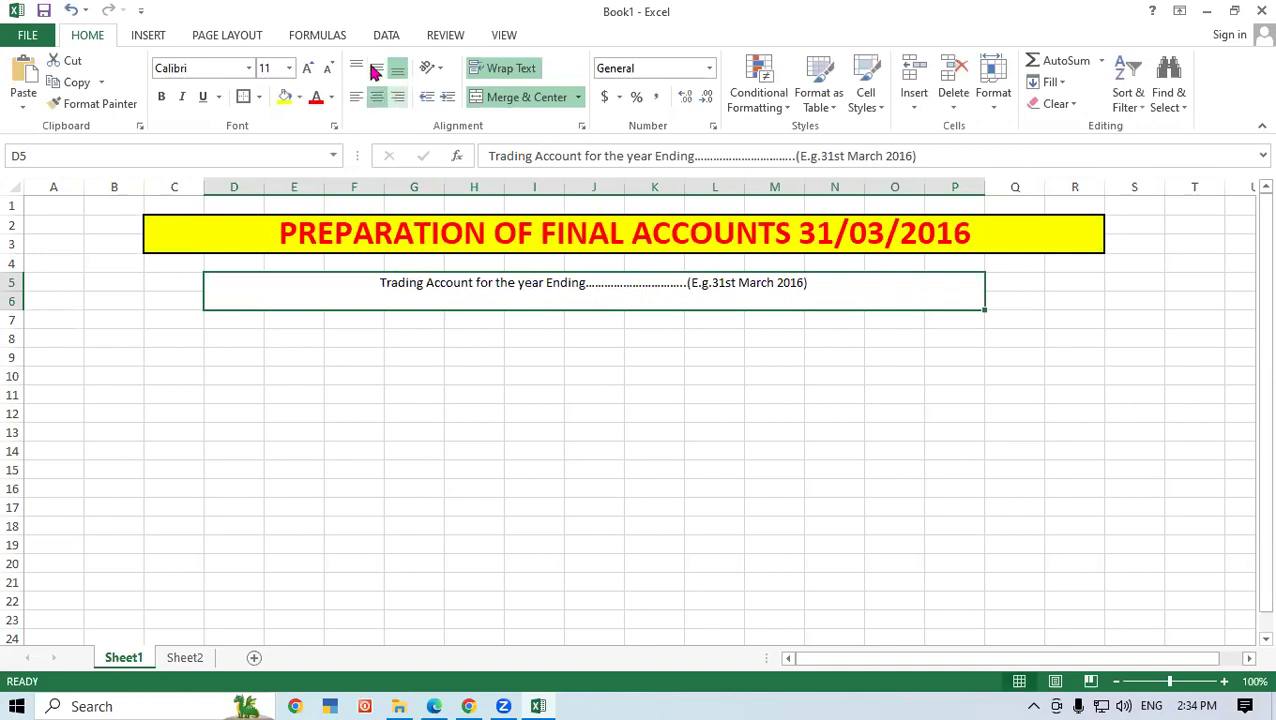
click(378, 99)
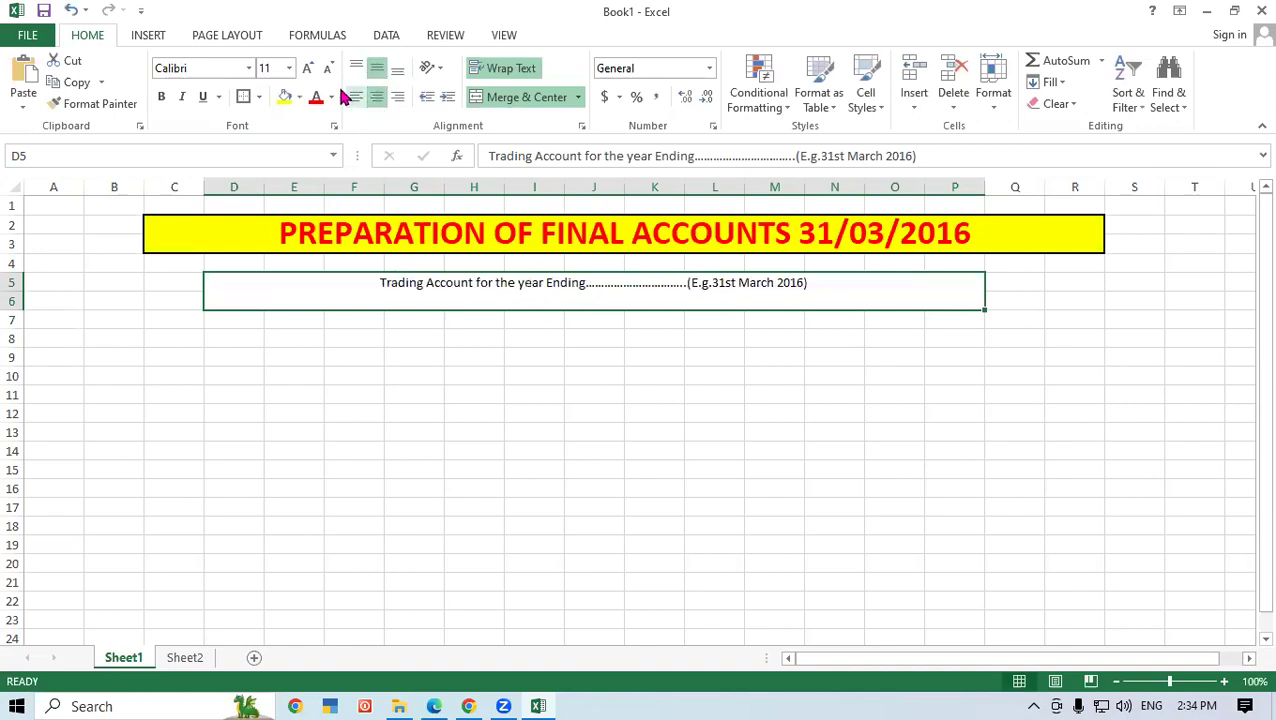
- Increase the font size of the Trading Account heading to 14
click(308, 70)
click(308, 70)
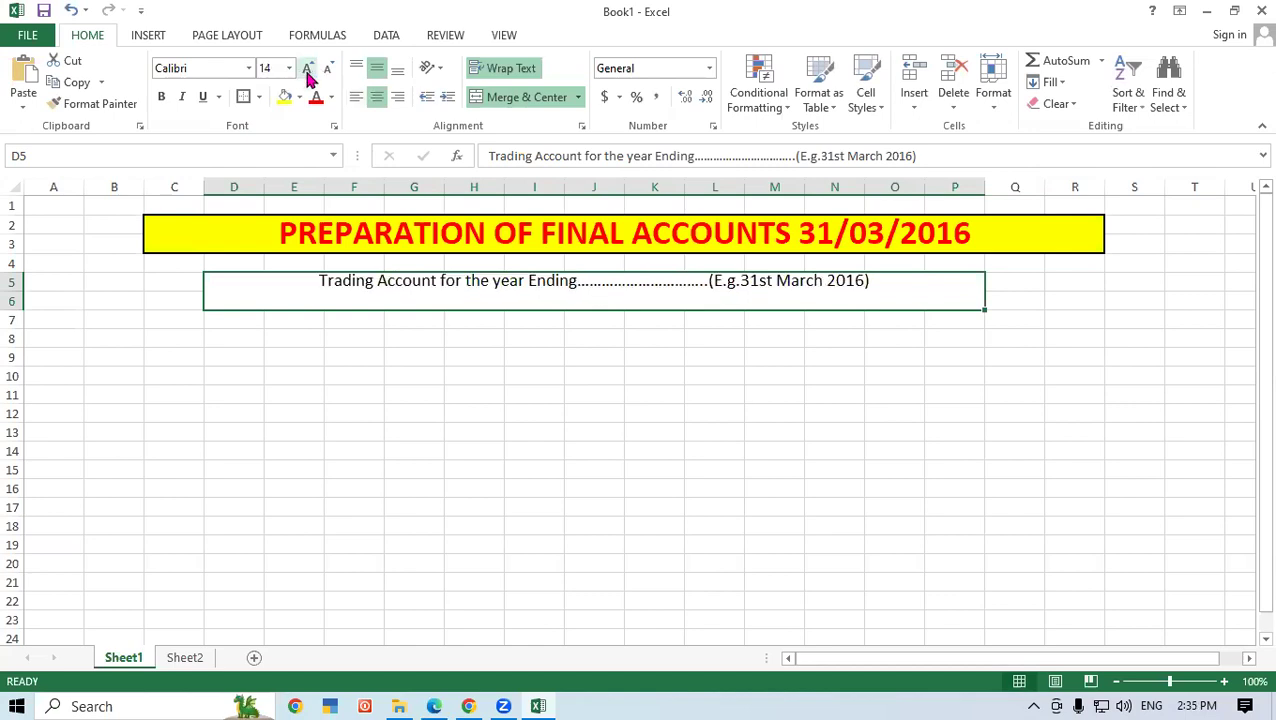
click(490, 415)
- Apply a thick box border around the Trading Account heading cell
click(508, 290)
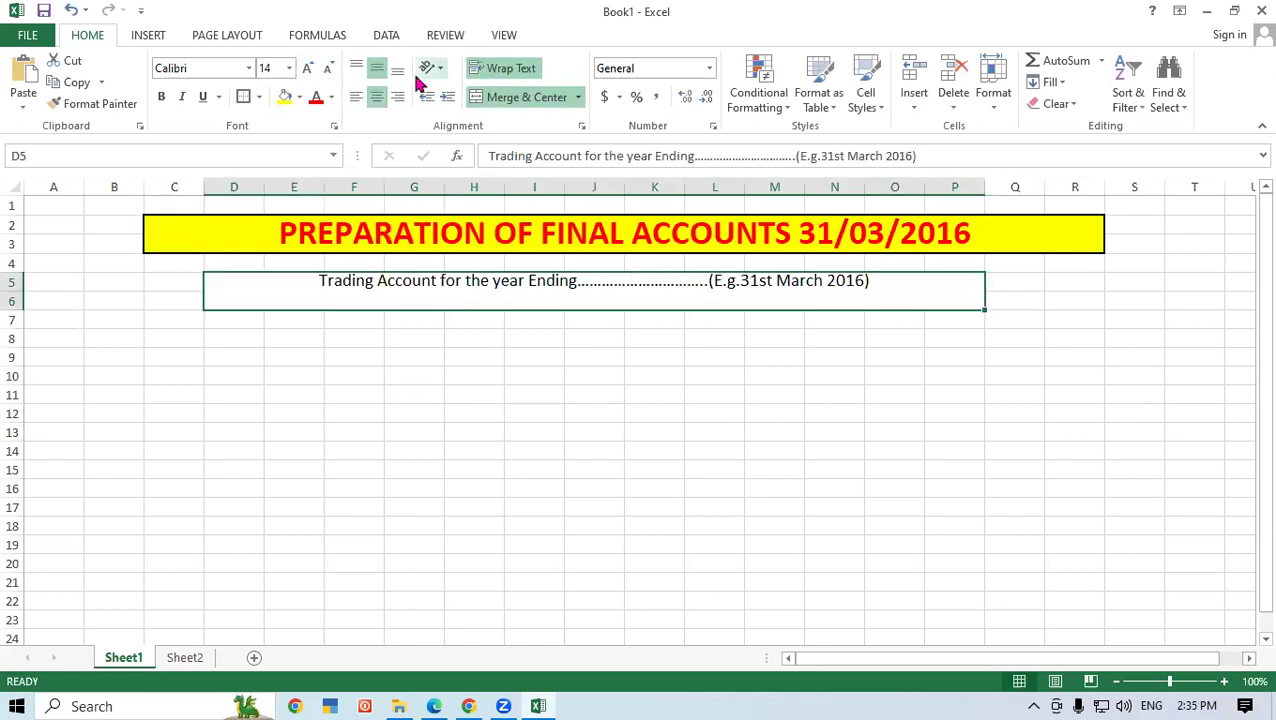
click(258, 97)
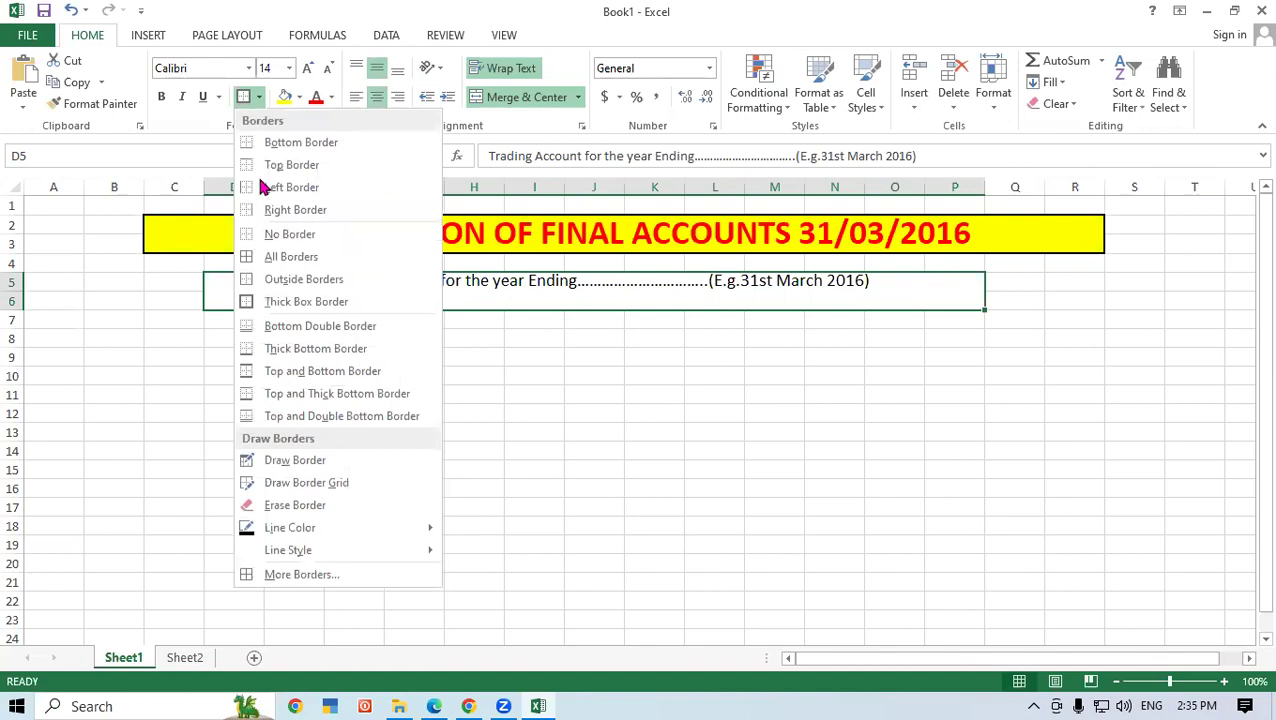
click(262, 300)
click(464, 362)
- Make the Trading Account heading bold with a red font color
click(385, 290)
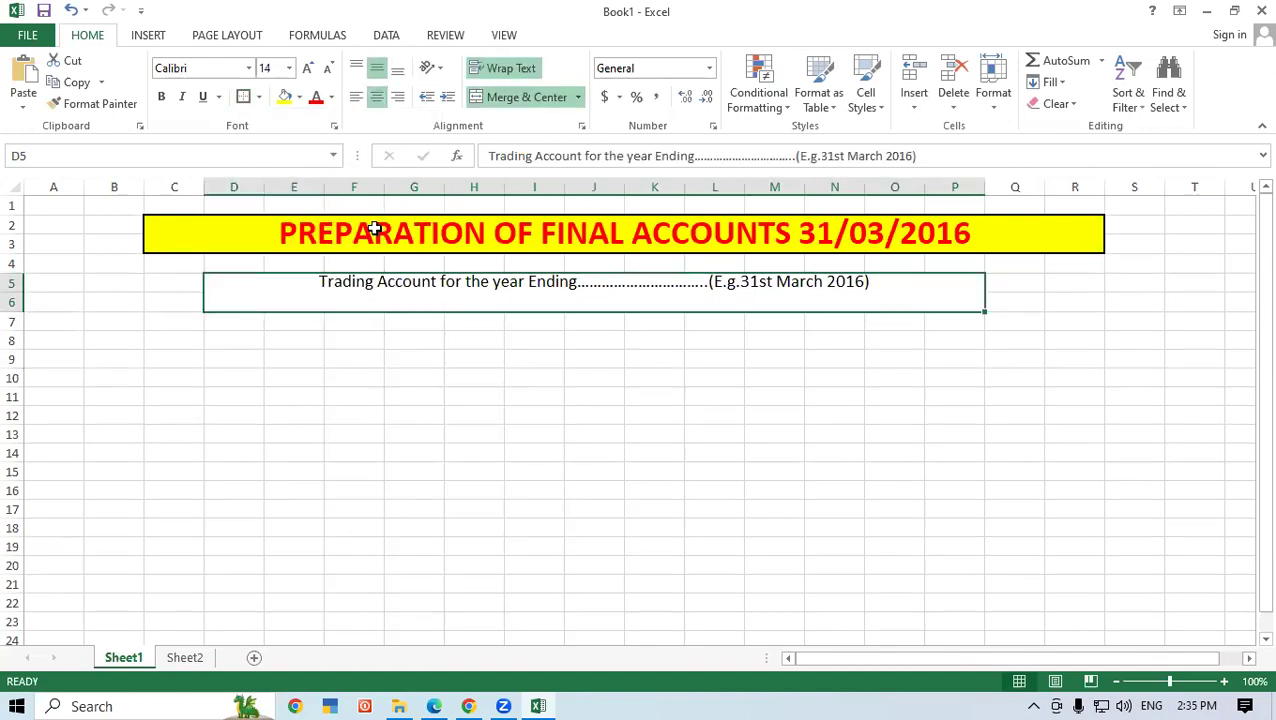
click(161, 97)
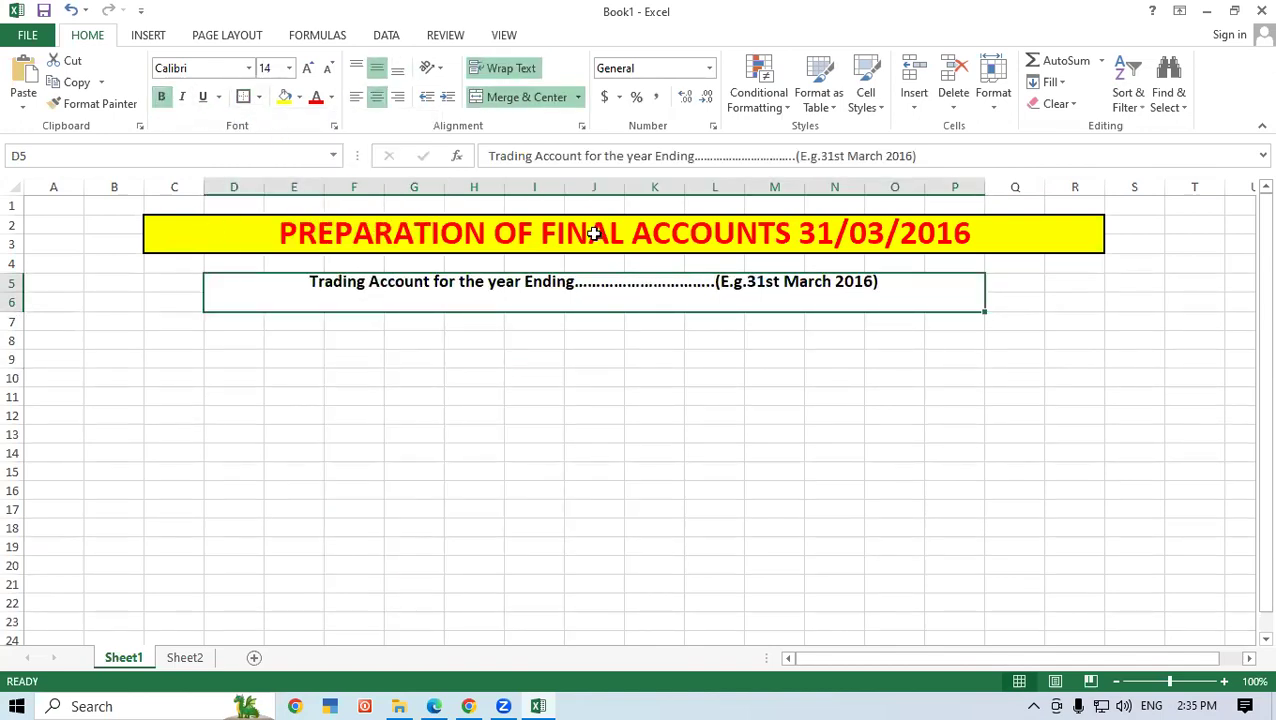
click(317, 101)
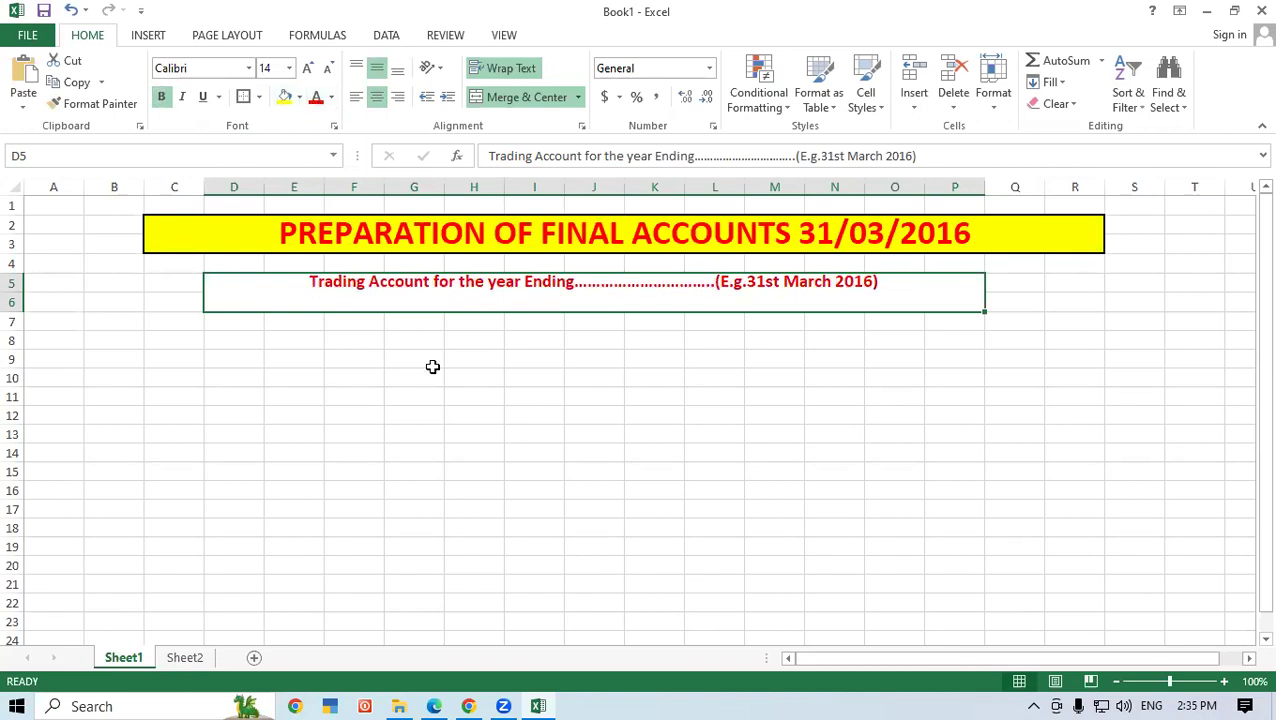
click(433, 365)
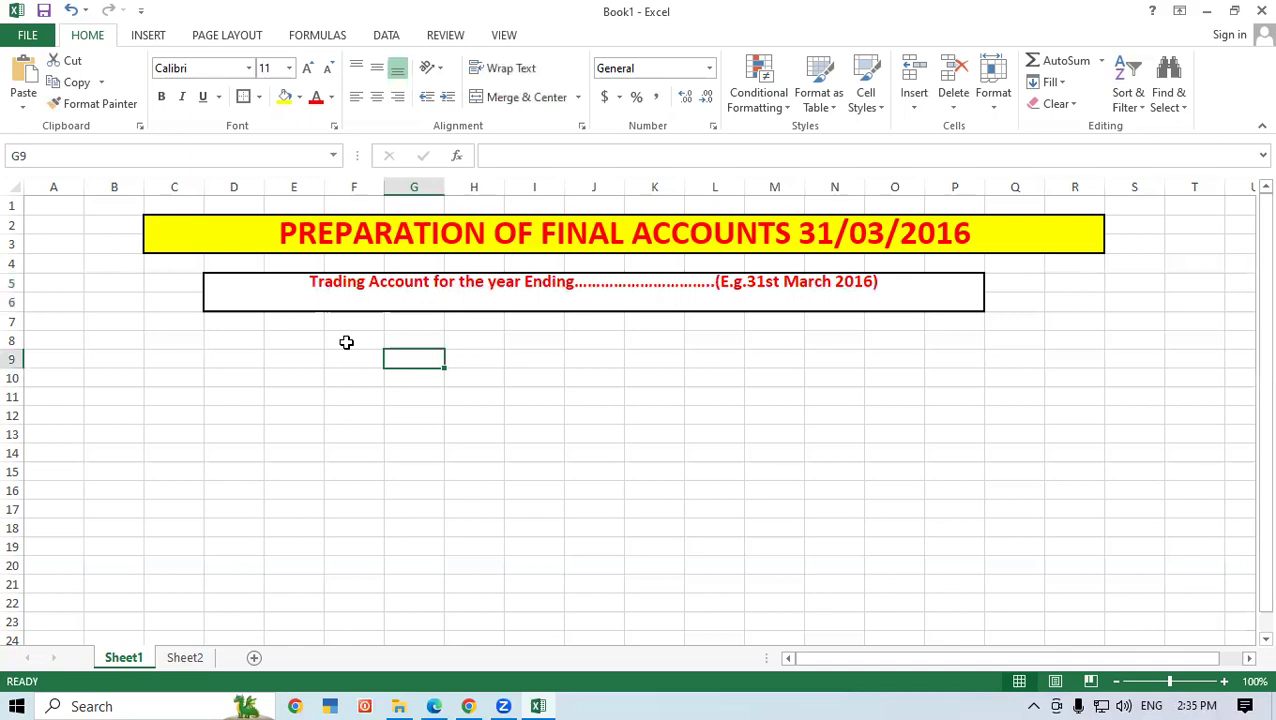
- Merge the cells of each row across columns F to H in the range F8:H23
drag(346, 342, 477, 614)
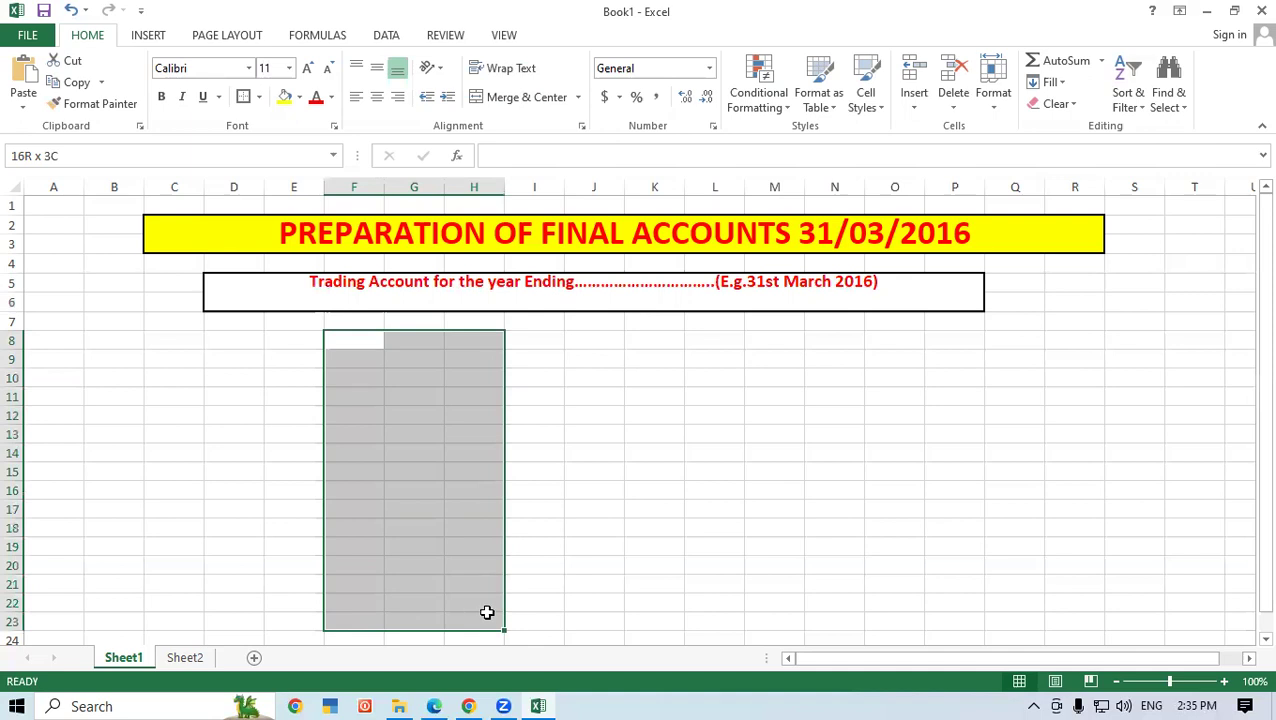
drag(487, 612, 487, 612)
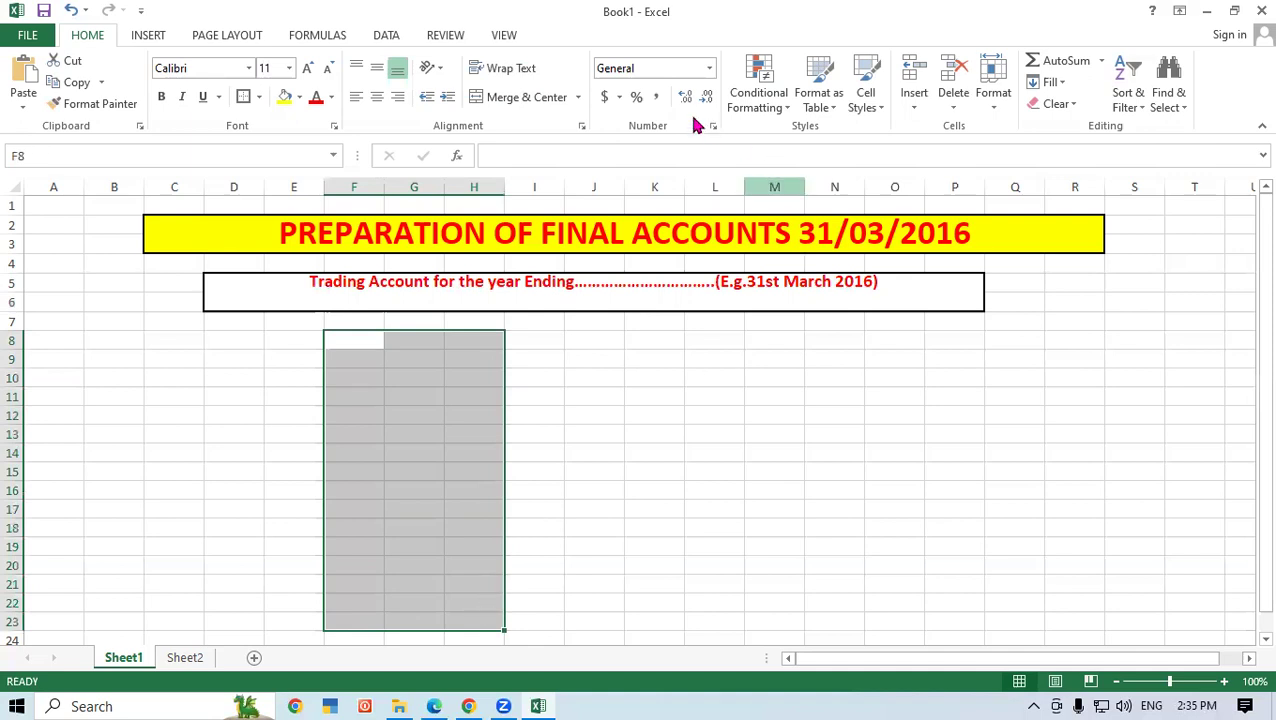
click(577, 97)
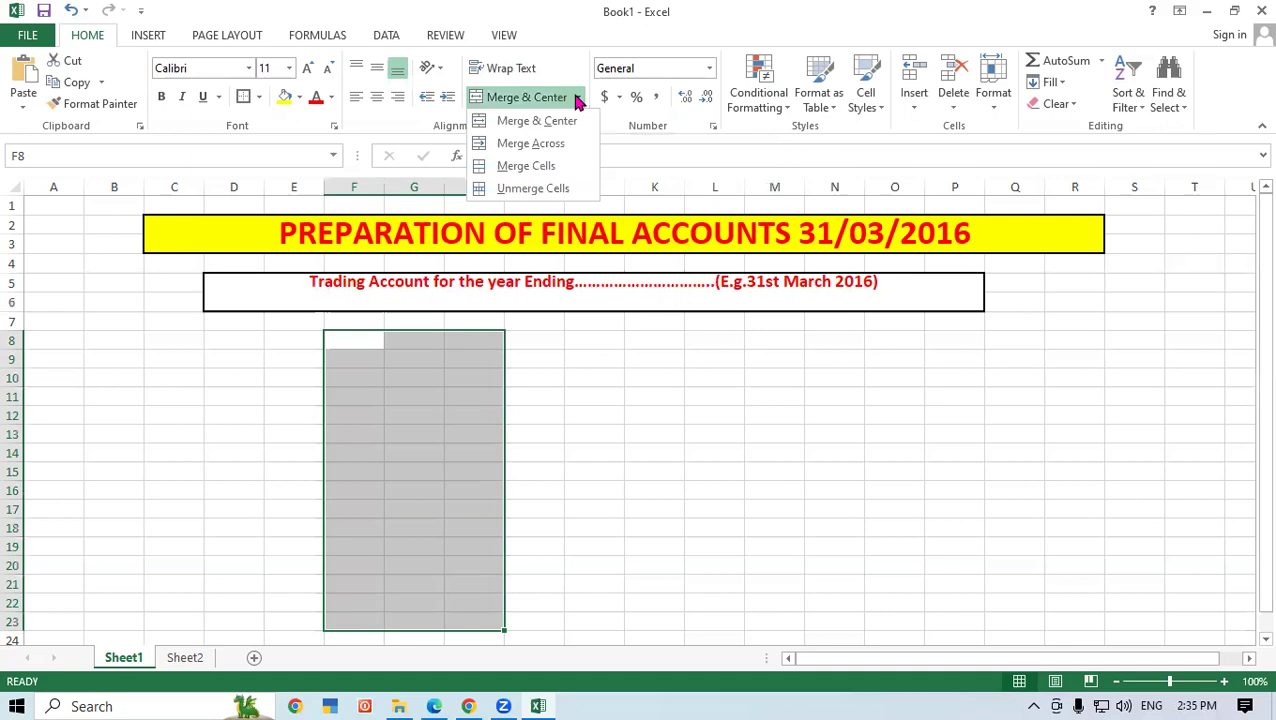
click(530, 143)
click(654, 489)
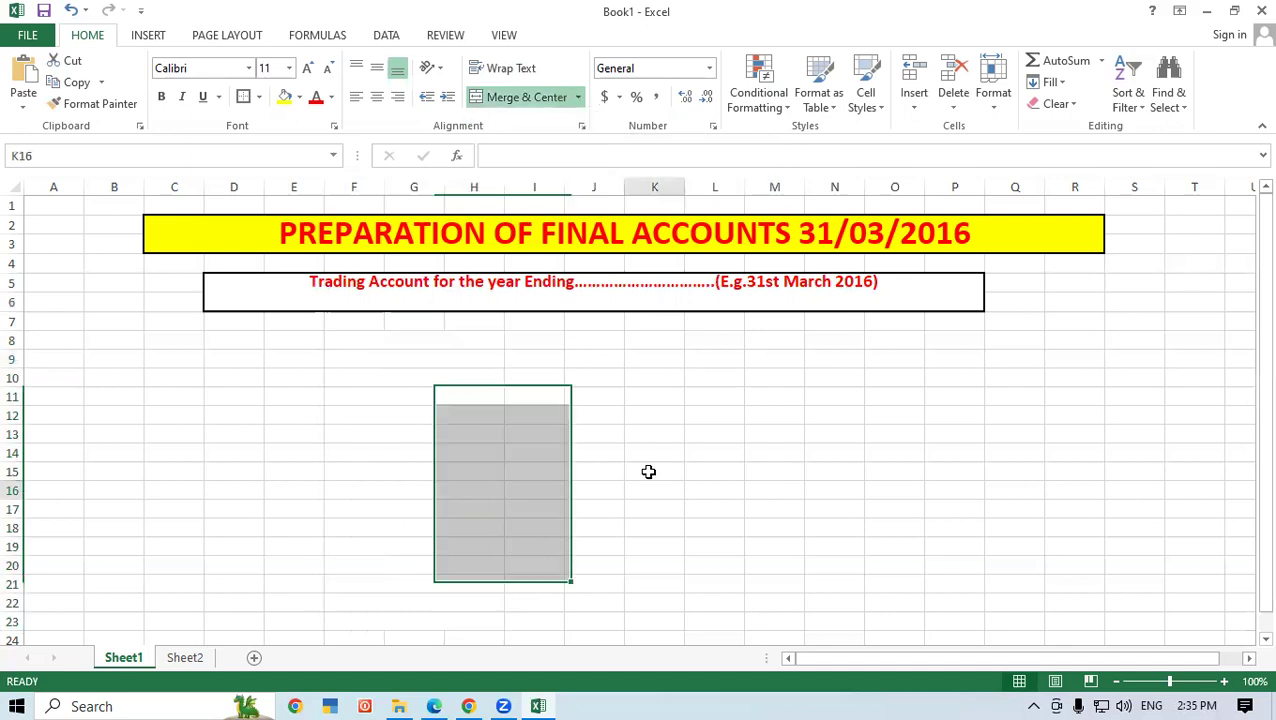
- Enter the heading PARTICULAR in merged cell F8 and AMOUNT in cell I8
click(419, 342)
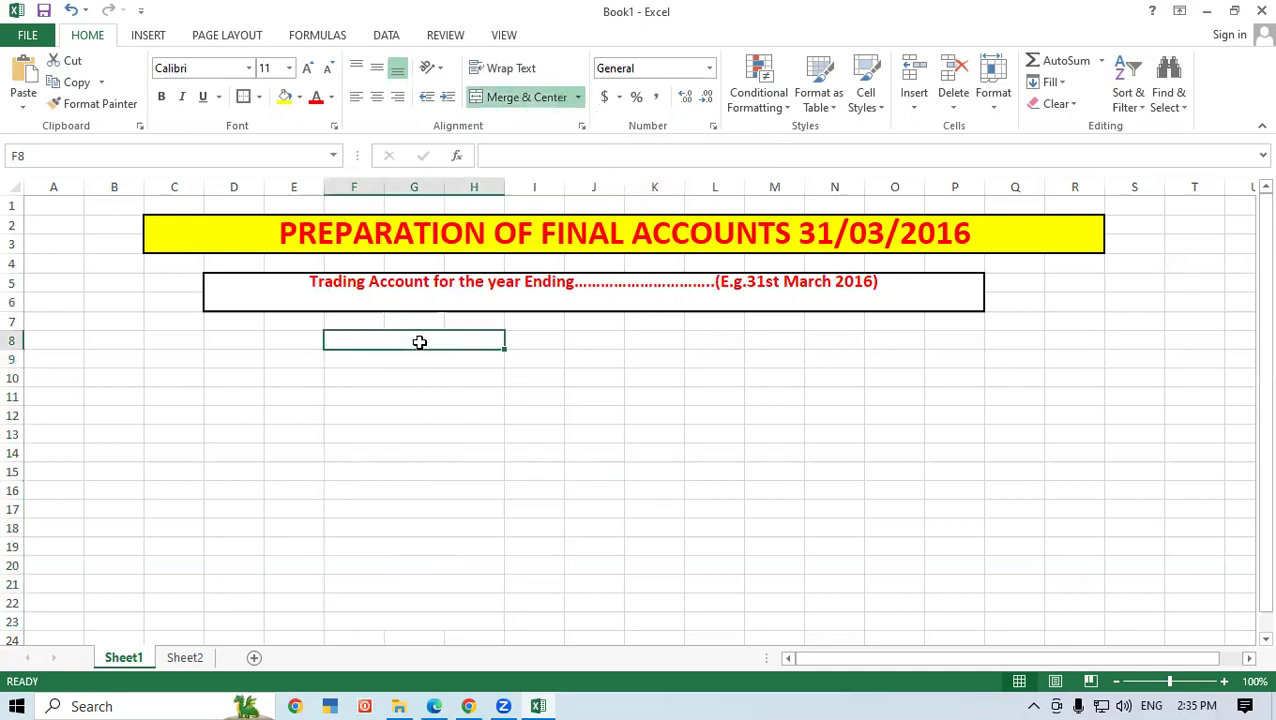
text(PARTI)
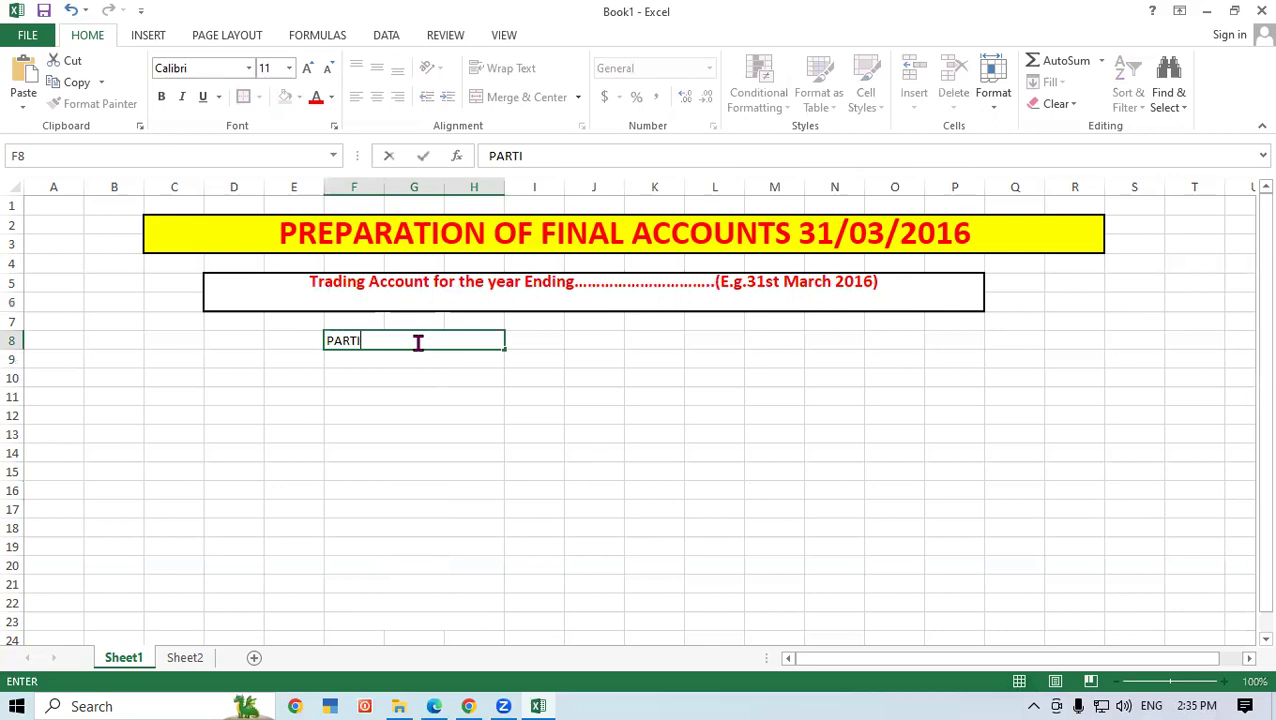
text(CULAR)
click(541, 340)
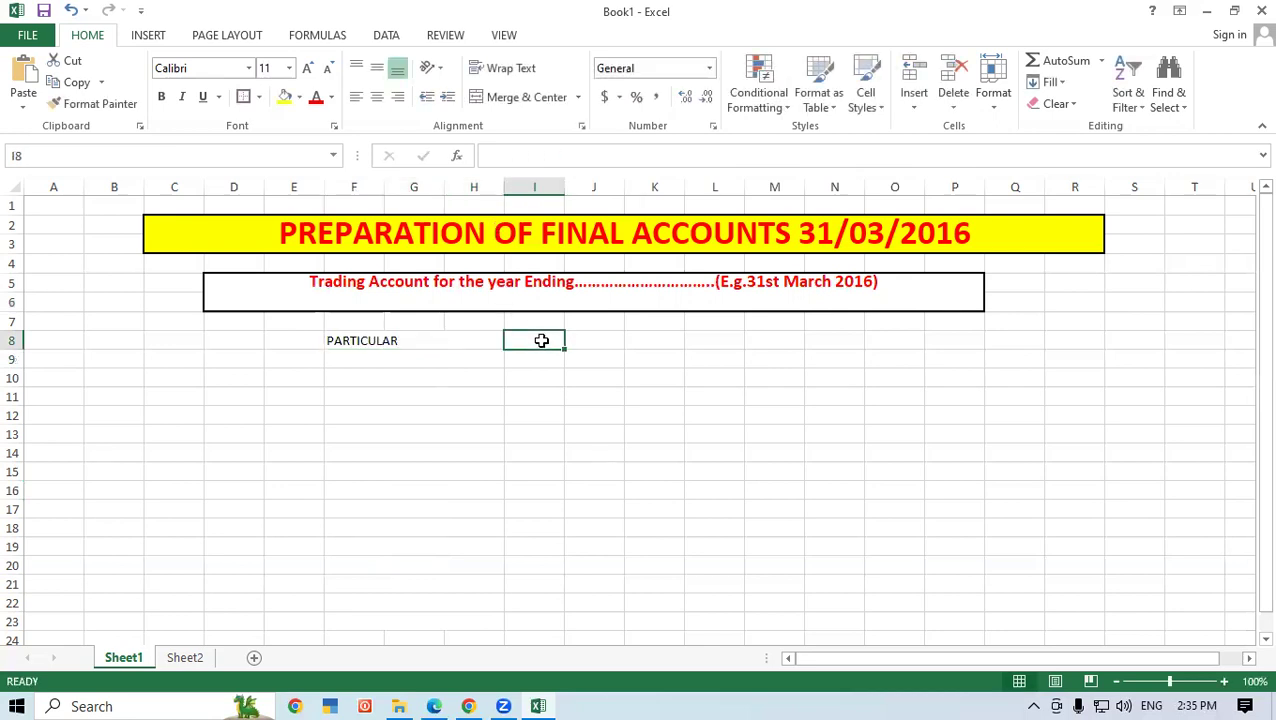
text(AMO)
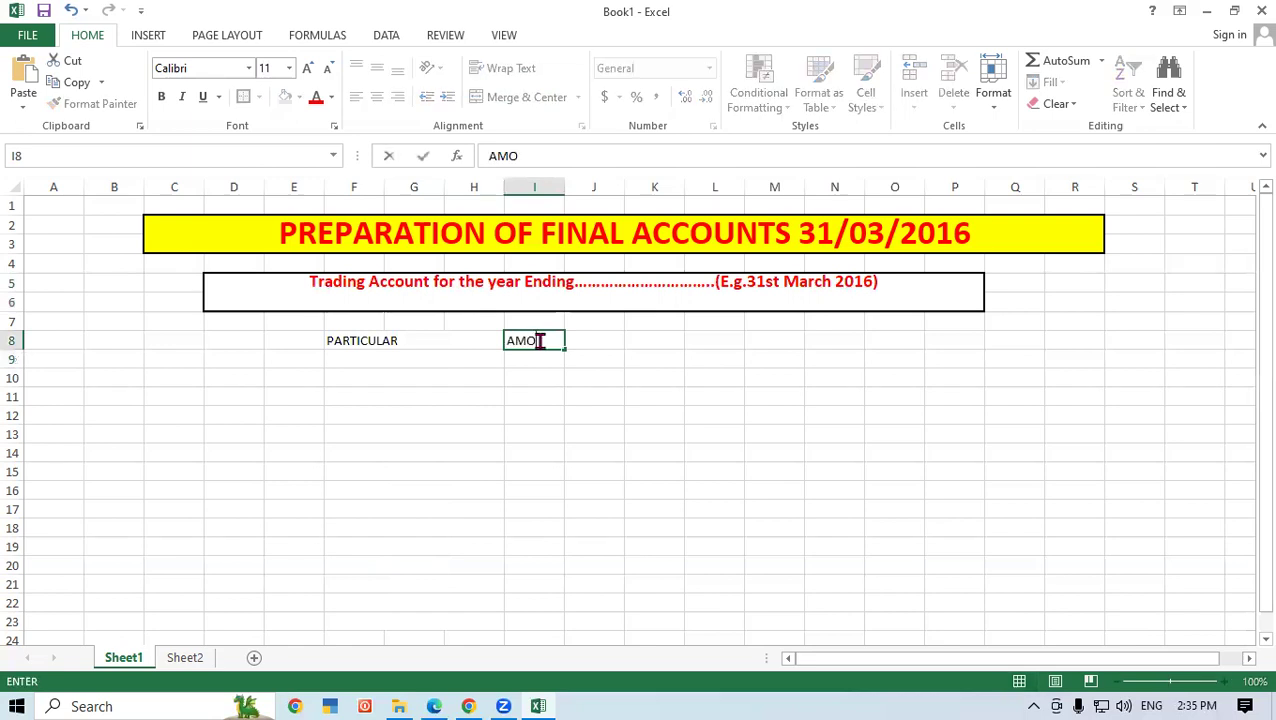
text(UNT)
click(584, 429)
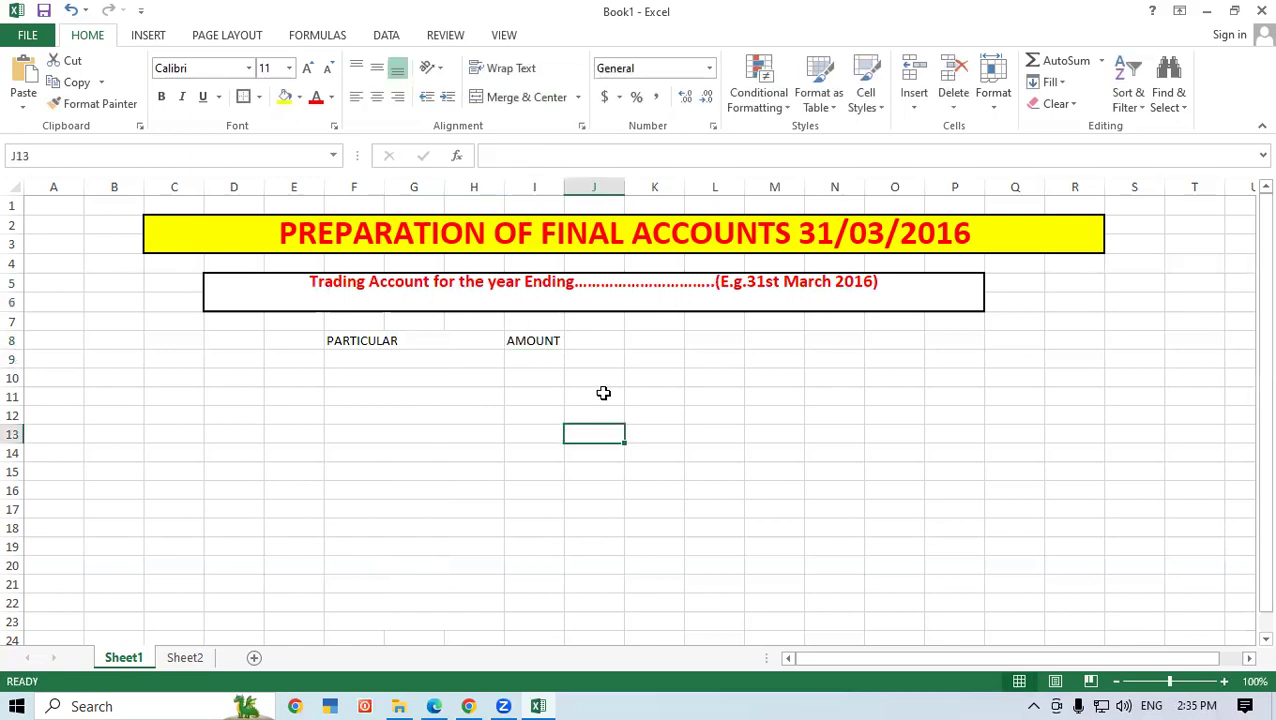
- Merge the cells of each row across columns J to L in the range J8:L24
mouse_move(605, 339)
mouse_down()
mouse_move(703, 339)
mouse_move(726, 606)
mouse_up()
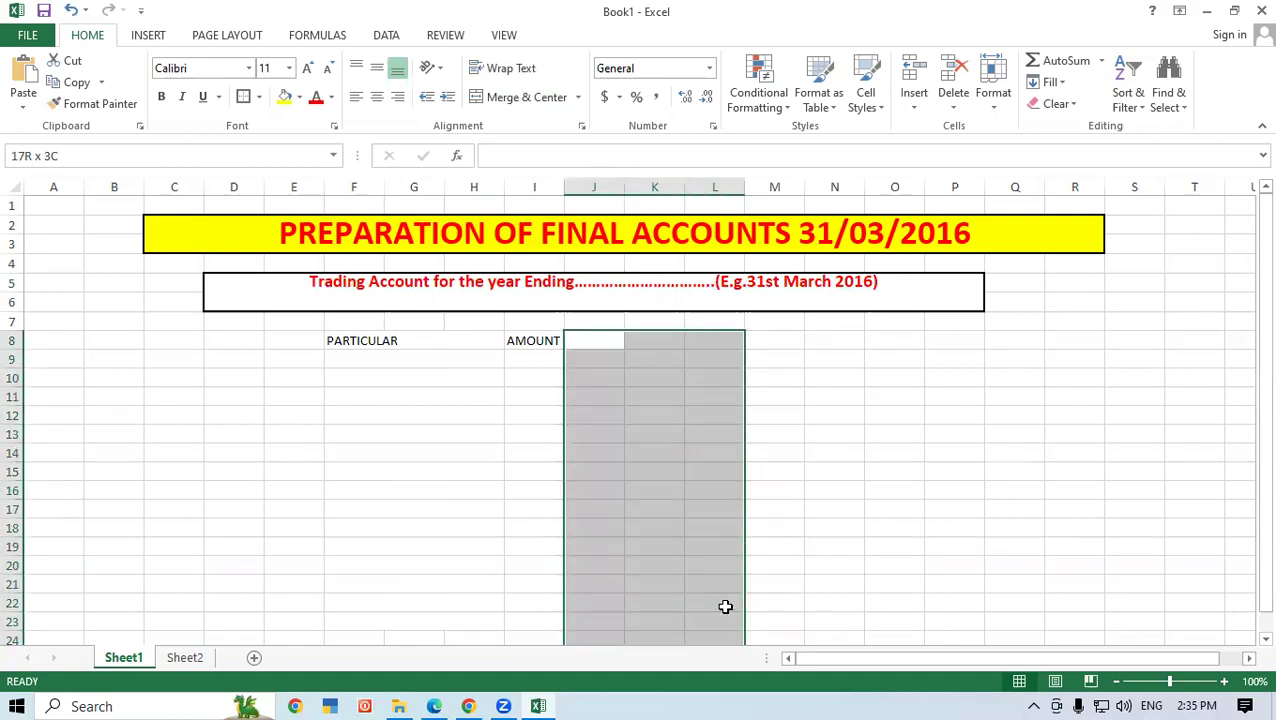
click(577, 97)
click(564, 140)
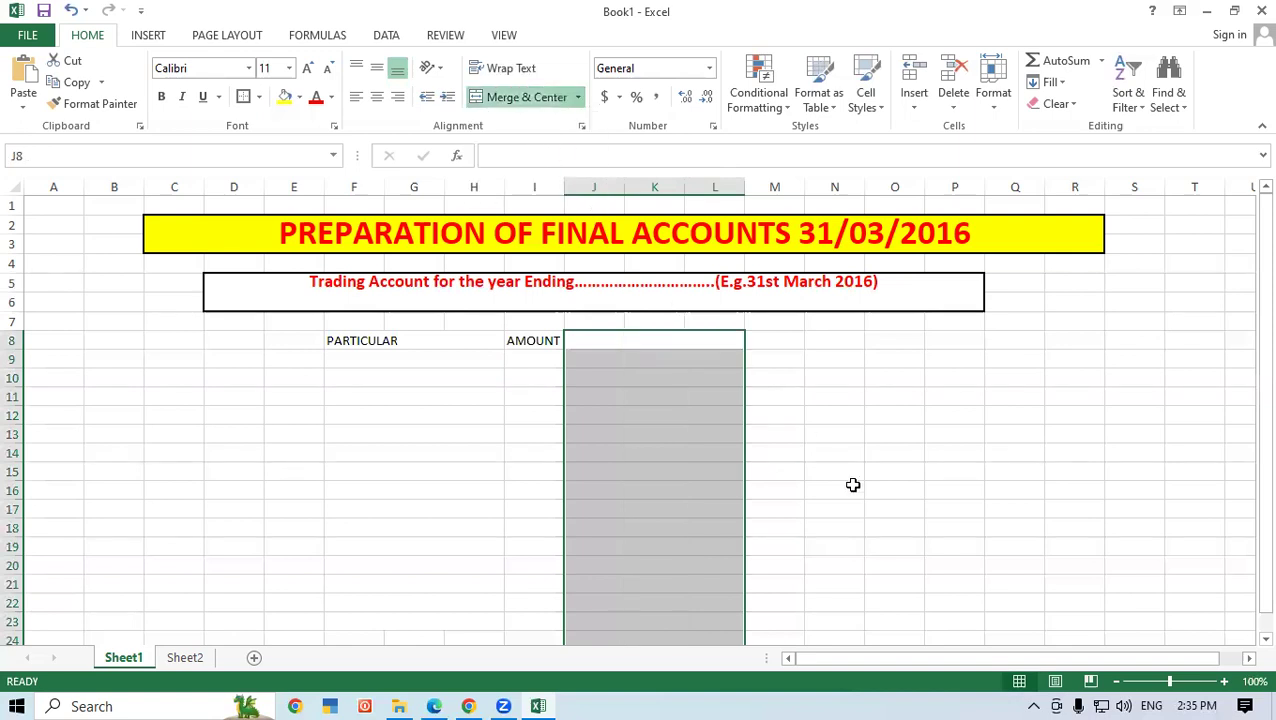
click(853, 485)
- Enter the heading AMOUNT in cell M8 for the second amount column
click(782, 339)
text(A)
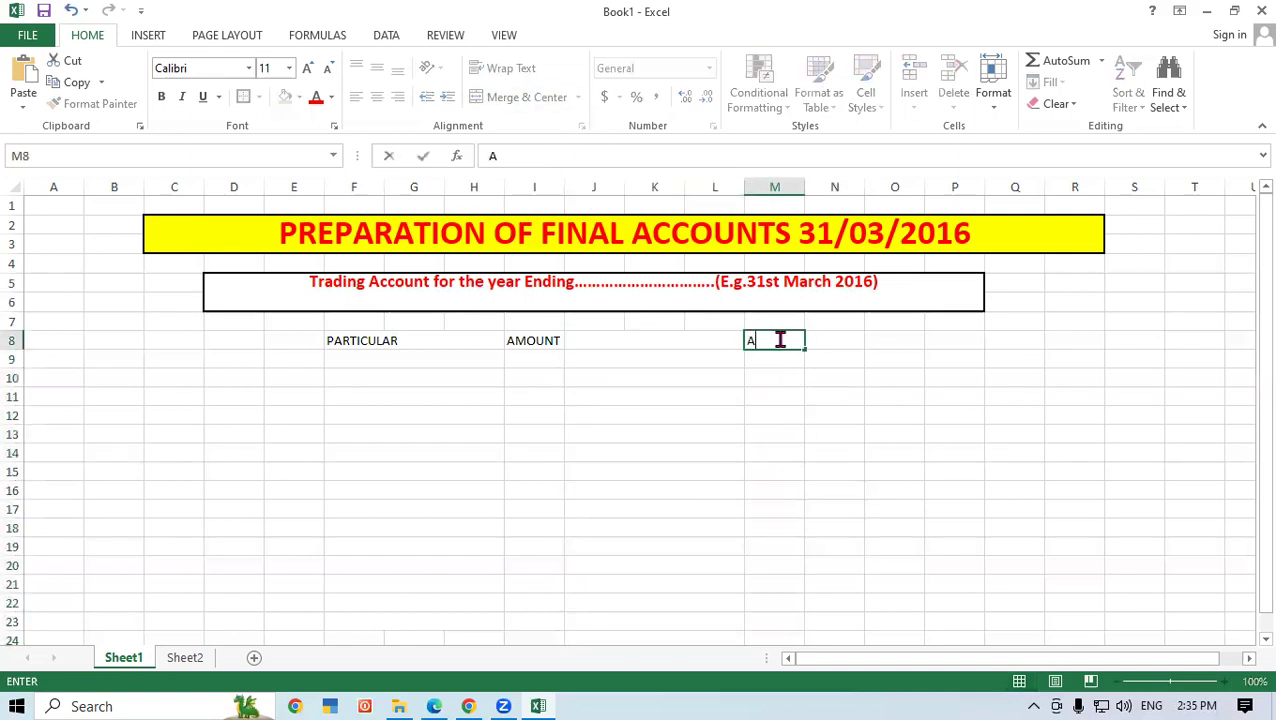
text(MOUNT)
click(795, 433)
- Apply all borders to the table range F8:M21
drag(356, 340, 772, 578)
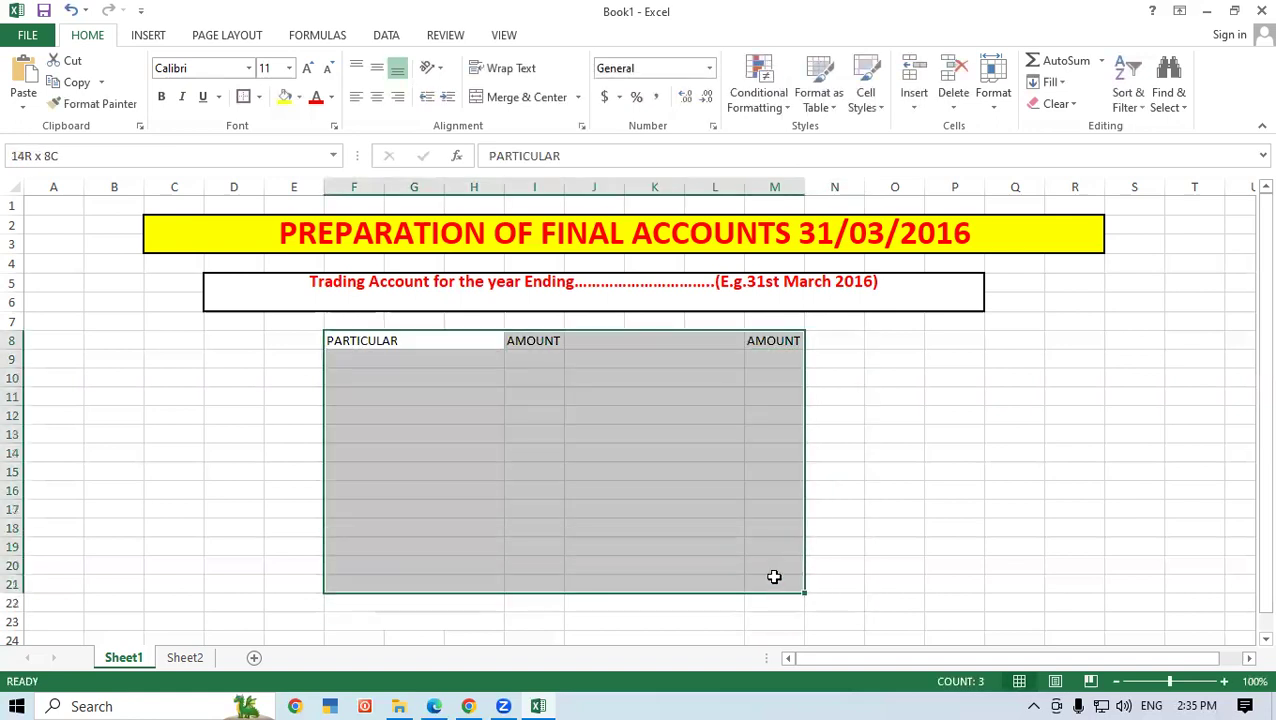
click(258, 97)
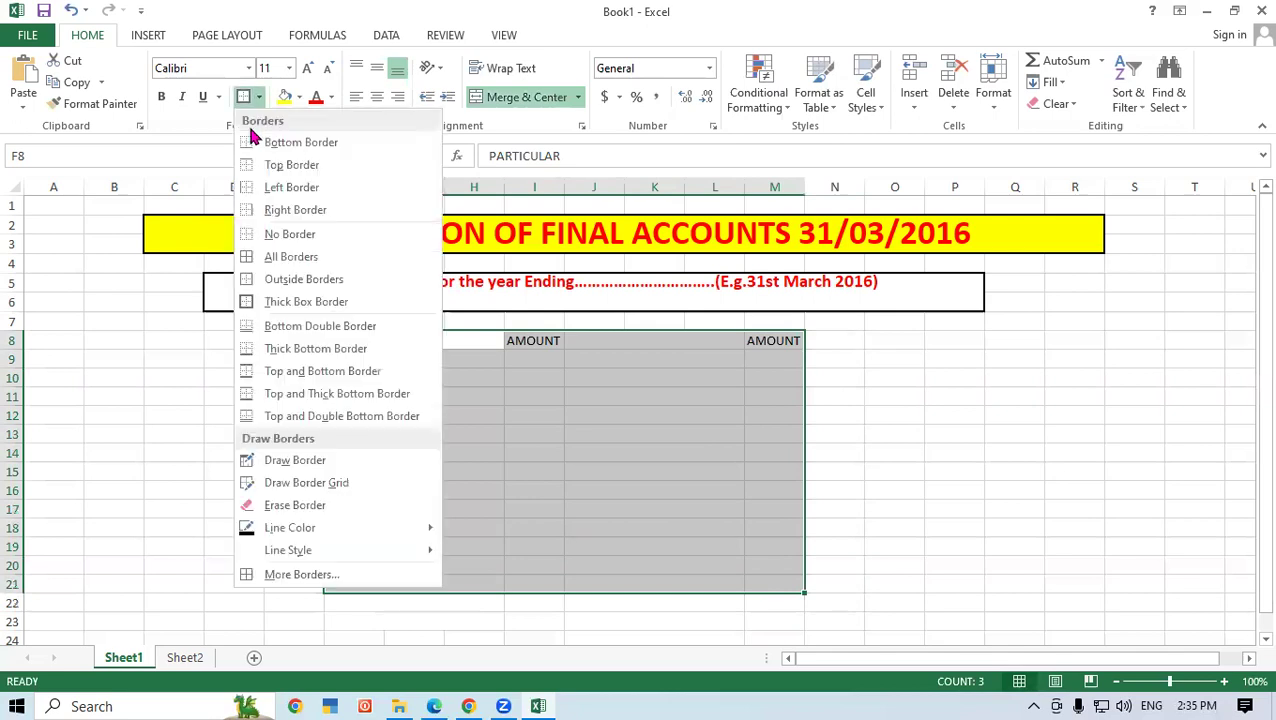
click(264, 256)
click(877, 418)
- Increase the font size of the table's heading row F8:M8 to 16
drag(421, 344, 765, 340)
click(307, 68)
click(307, 68)
click(1097, 515)
- Autofit the widths of columns F to M to their contents
drag(360, 186, 796, 183)
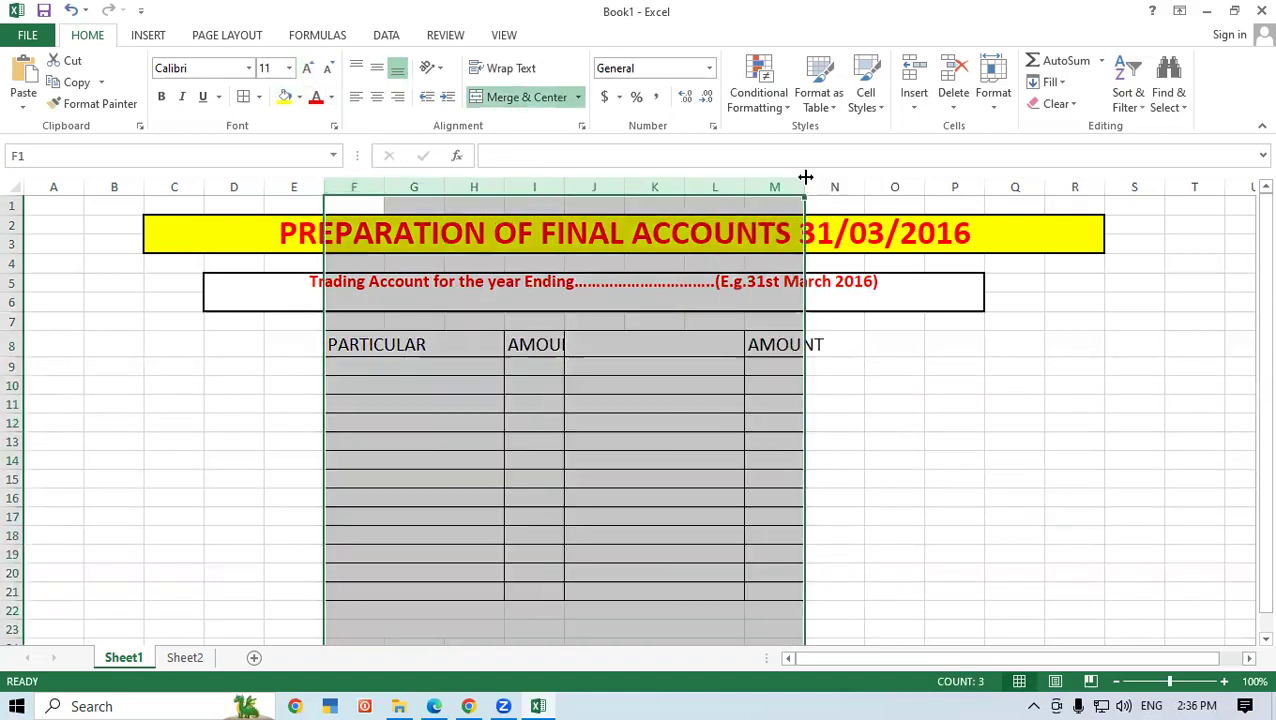
double_click(805, 177)
click(893, 344)
- Enter the heading PARTICULAR in the empty merged cell J8
click(690, 347)
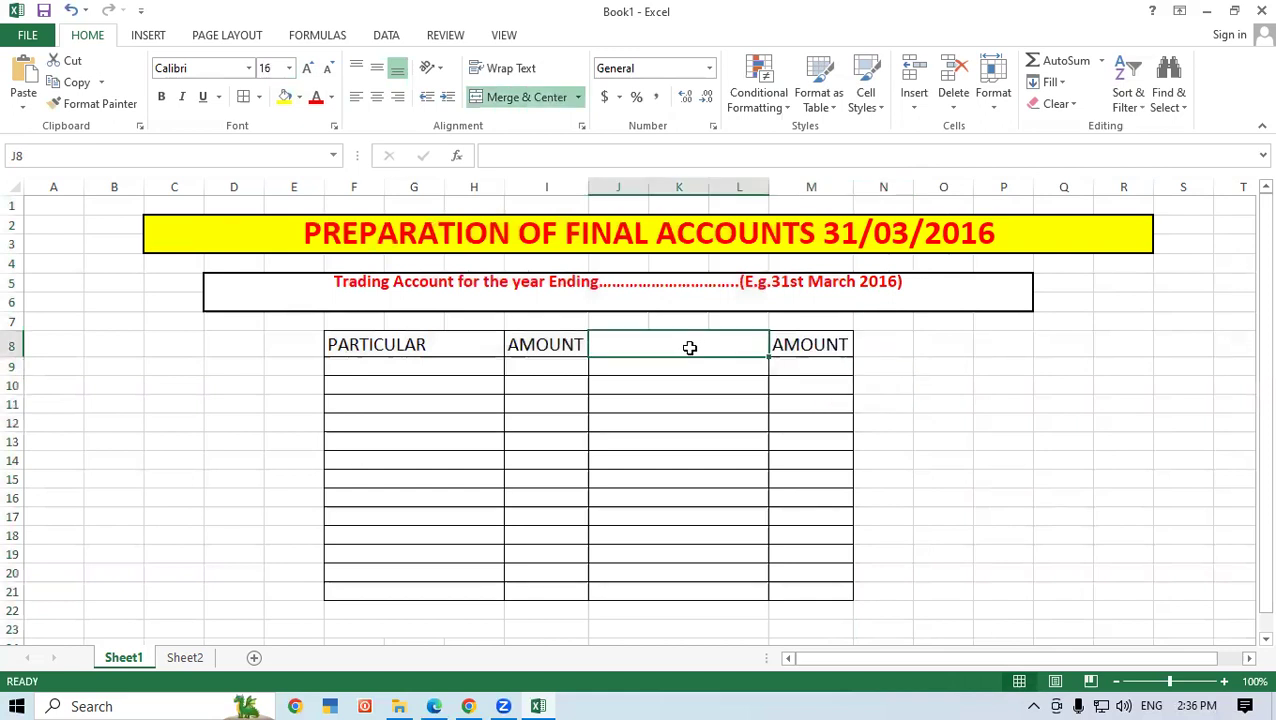
text(PARTICULA)
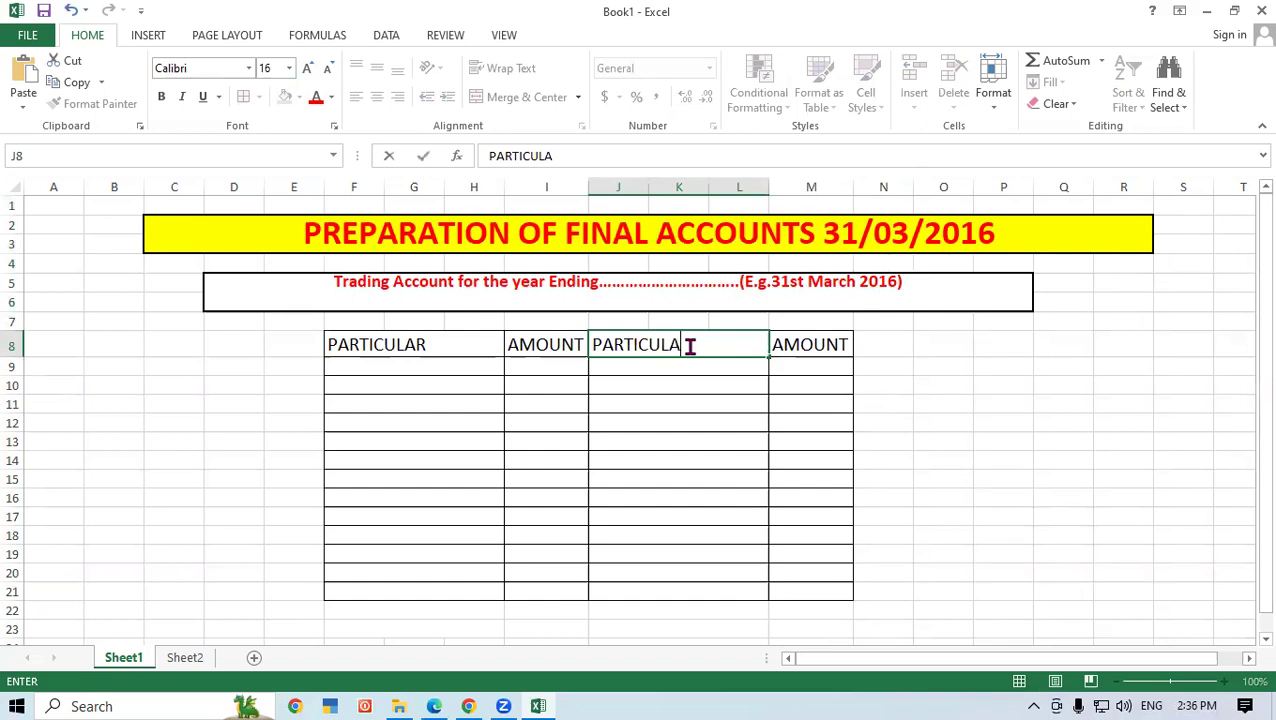
text(R)
click(665, 441)
click(661, 479)
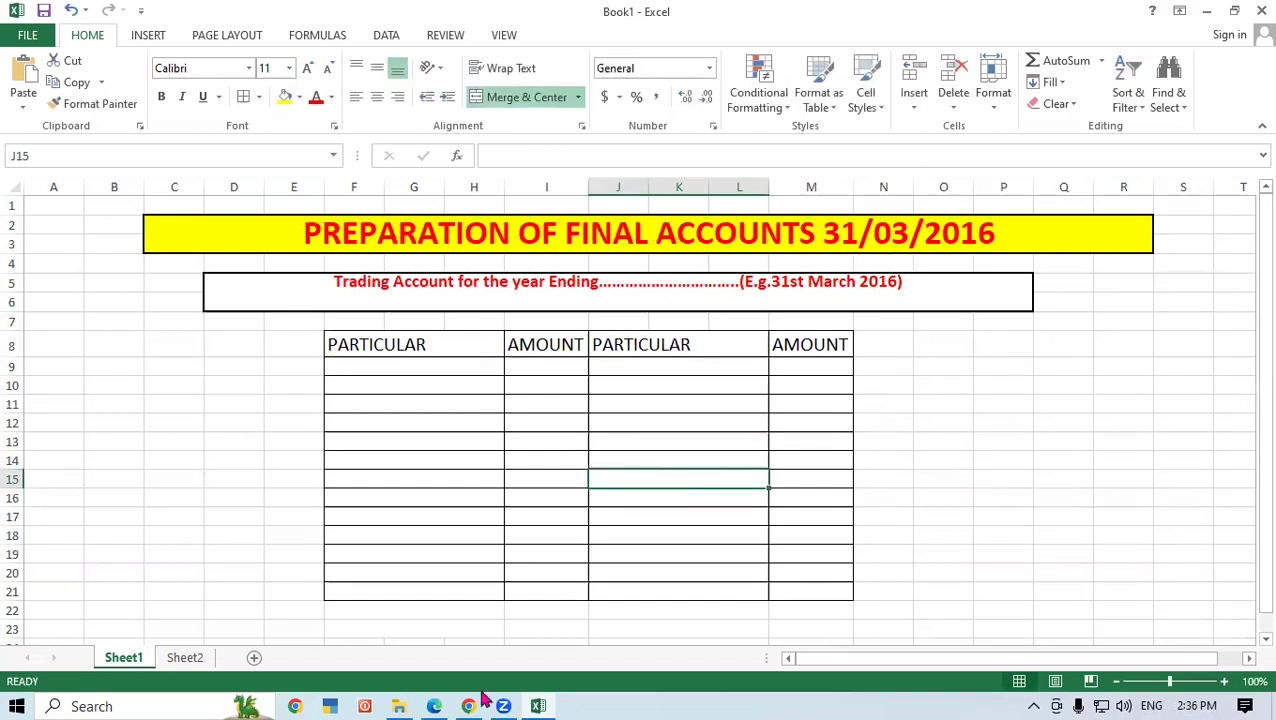
- Check the table headings in the PDF in the browser, and correct both PARTICULAR headings in the Excel table to PARTICULARS
mouse_move(441, 700)
click(427, 632)
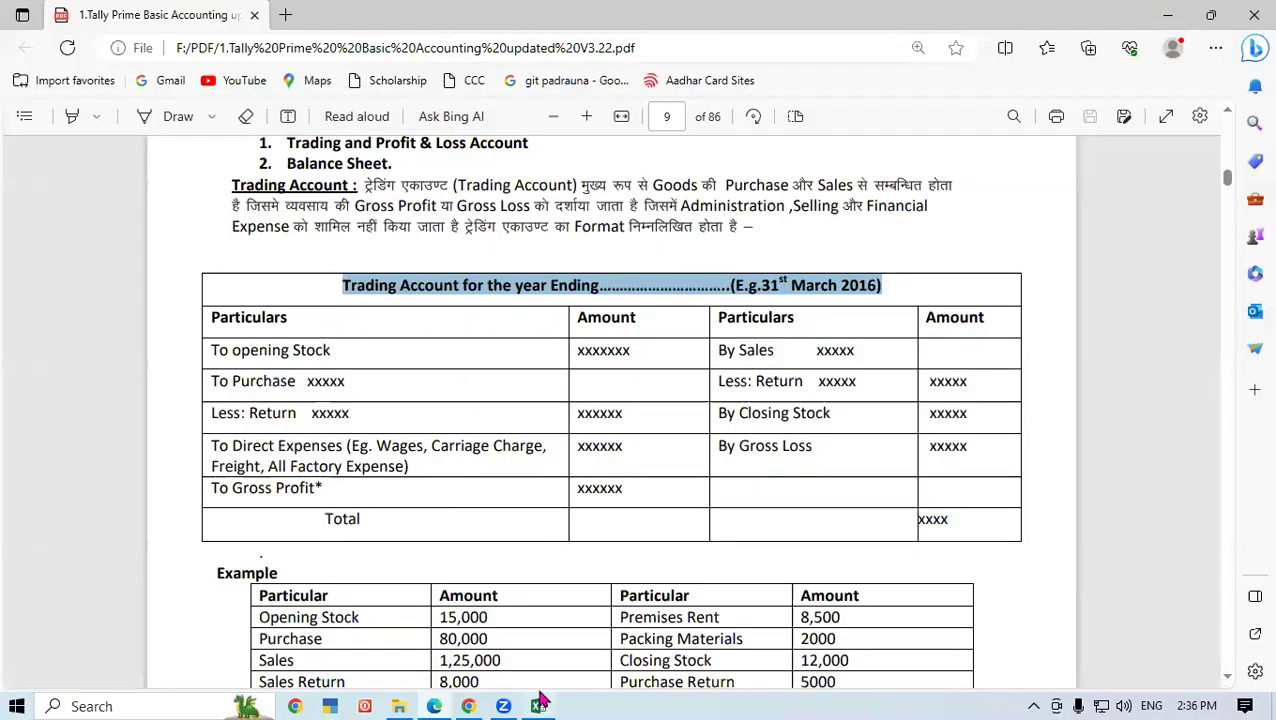
mouse_move(540, 700)
click(535, 623)
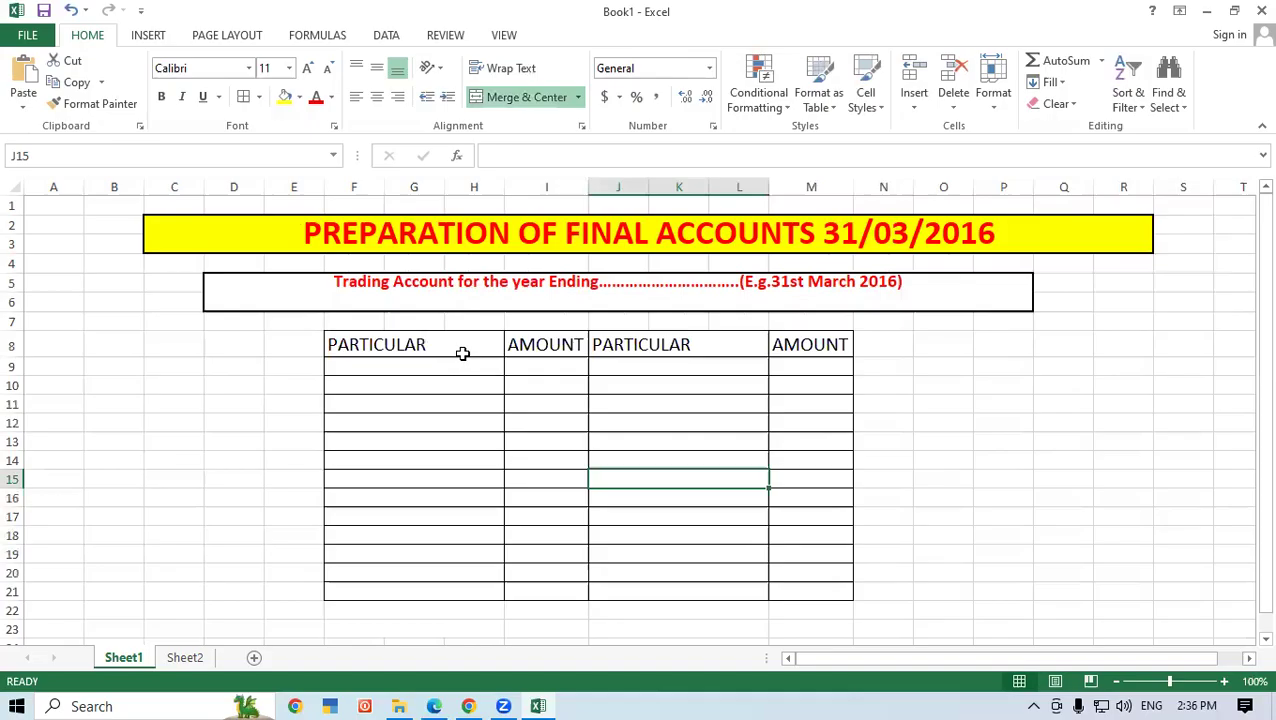
double_click(457, 346)
text(S)
click(703, 338)
double_click(706, 340)
text(S)
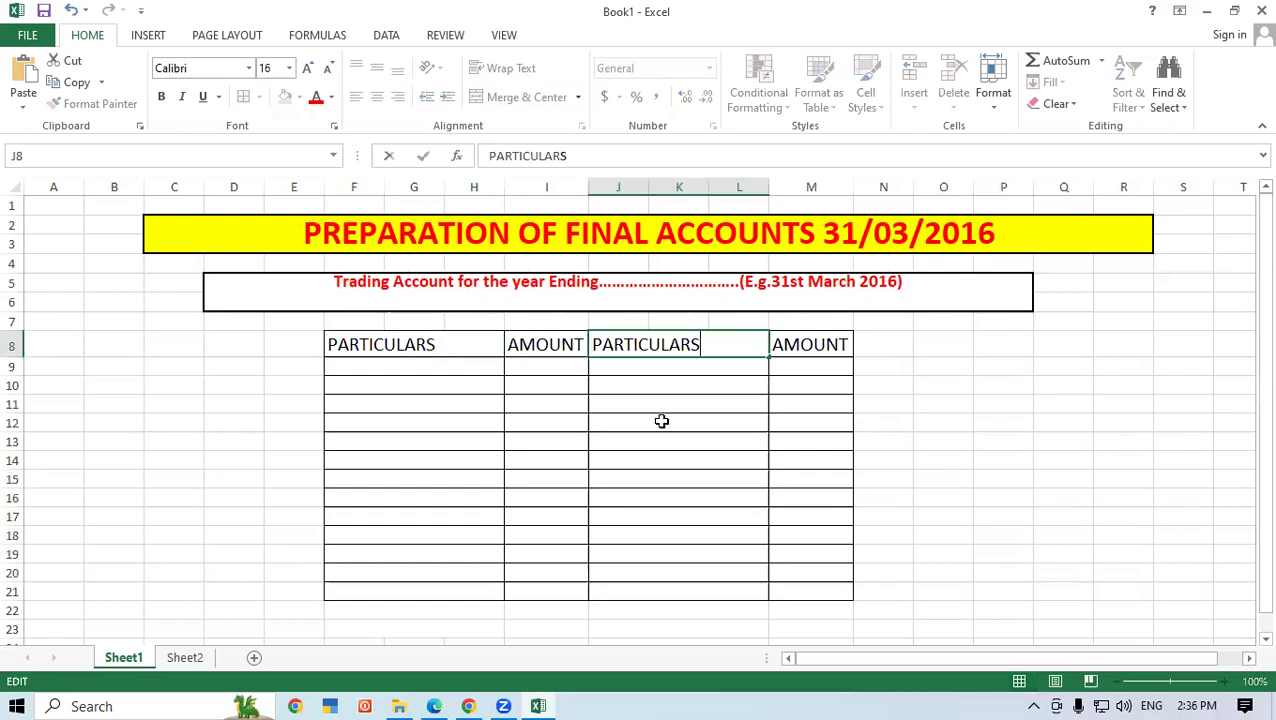
click(661, 421)
click(988, 399)
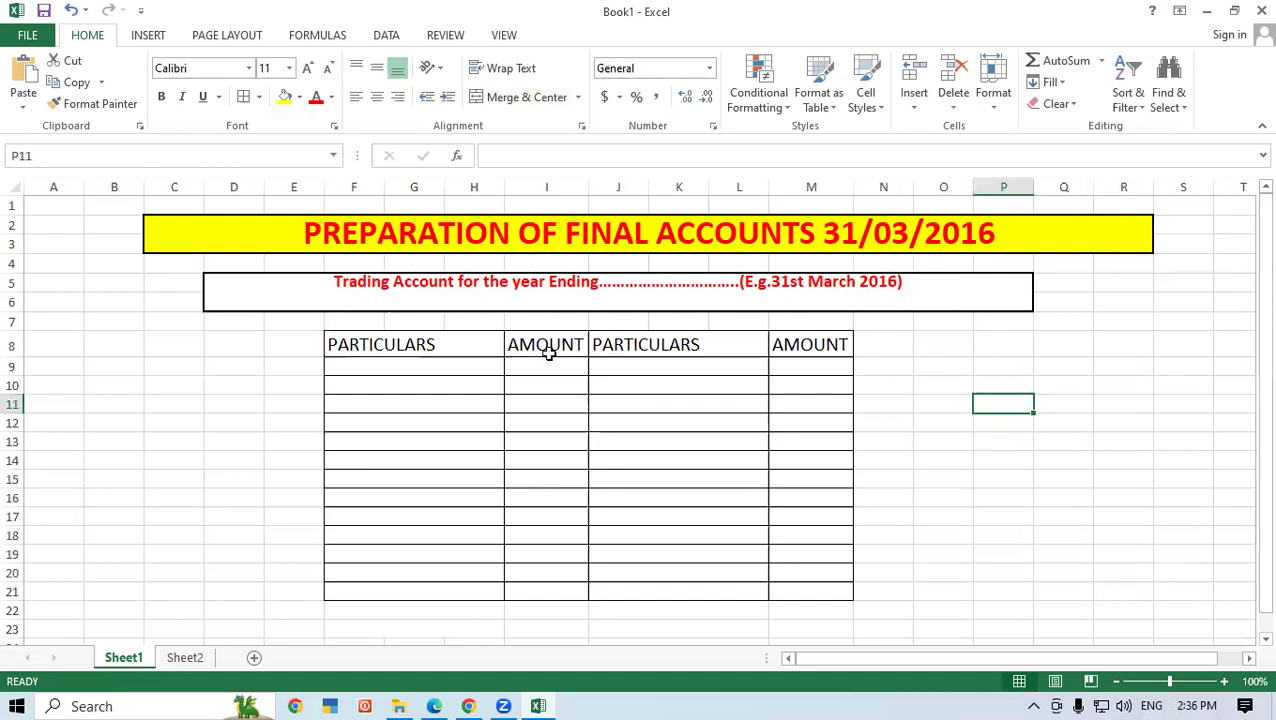
- Center both PARTICULARS headings, in F8 and J8, horizontally within their merged cells
click(410, 344)
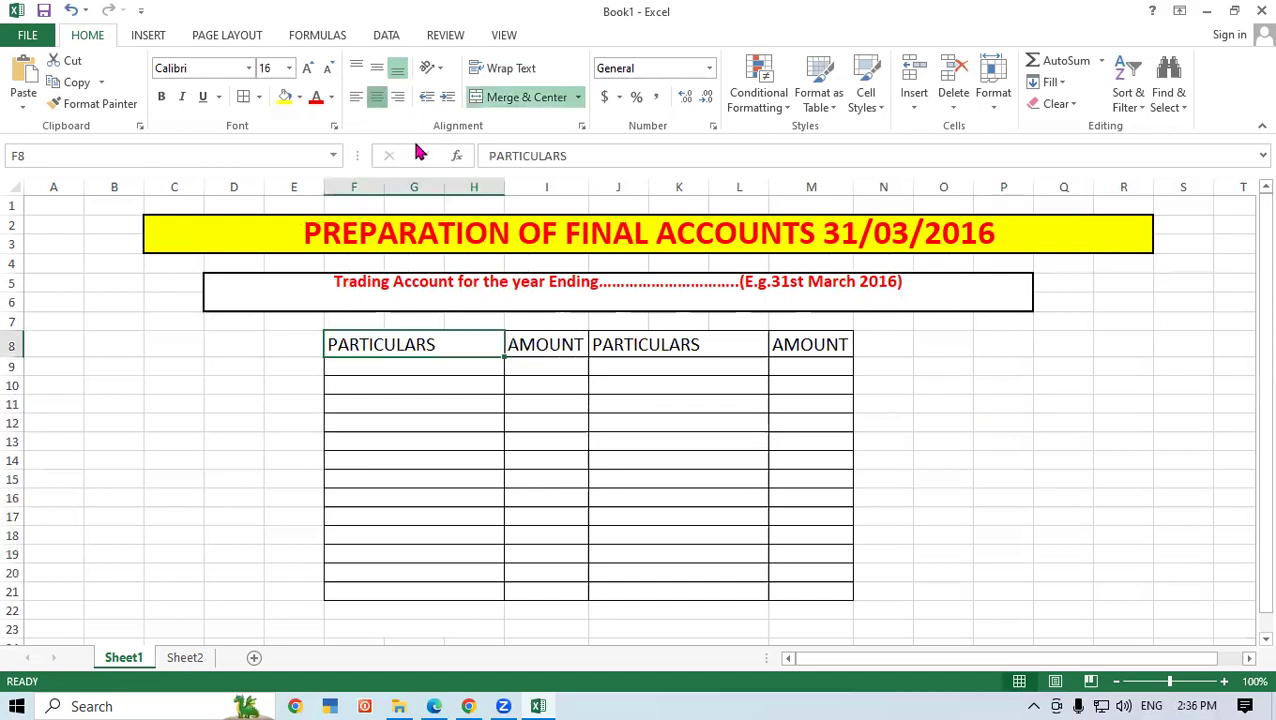
click(377, 97)
click(681, 340)
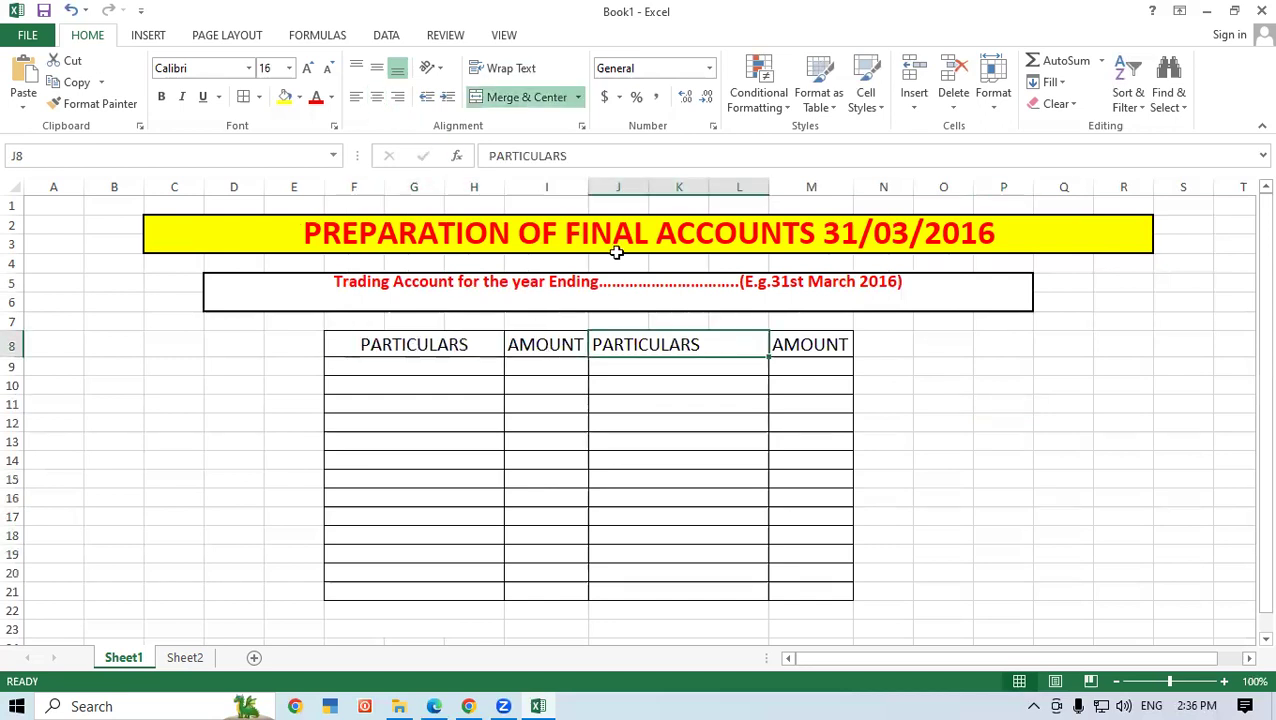
click(377, 97)
click(642, 456)
- Make the table's heading row F8:M8 bold
drag(403, 343, 810, 343)
key(ctrl+b)
click(846, 497)
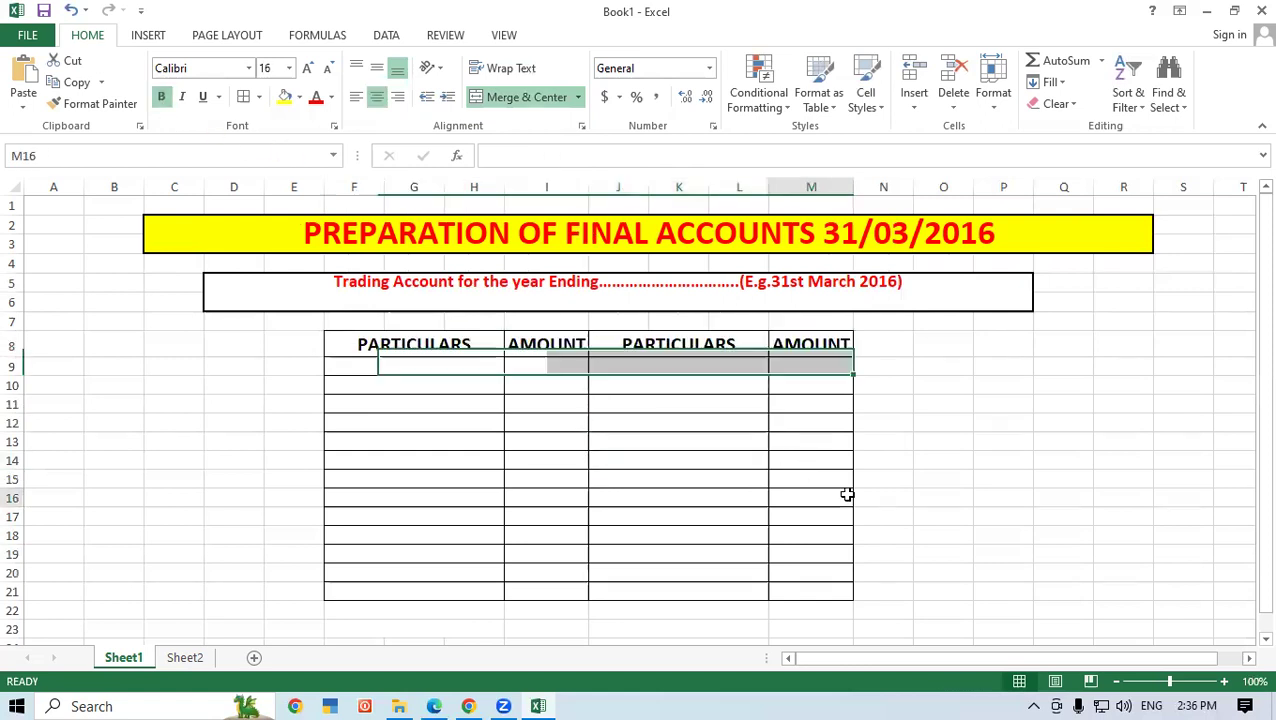
- Look up the first debit item in the PDF's Trading Account format and enter TO OPENING STOCK in Excel cell F9
click(350, 370)
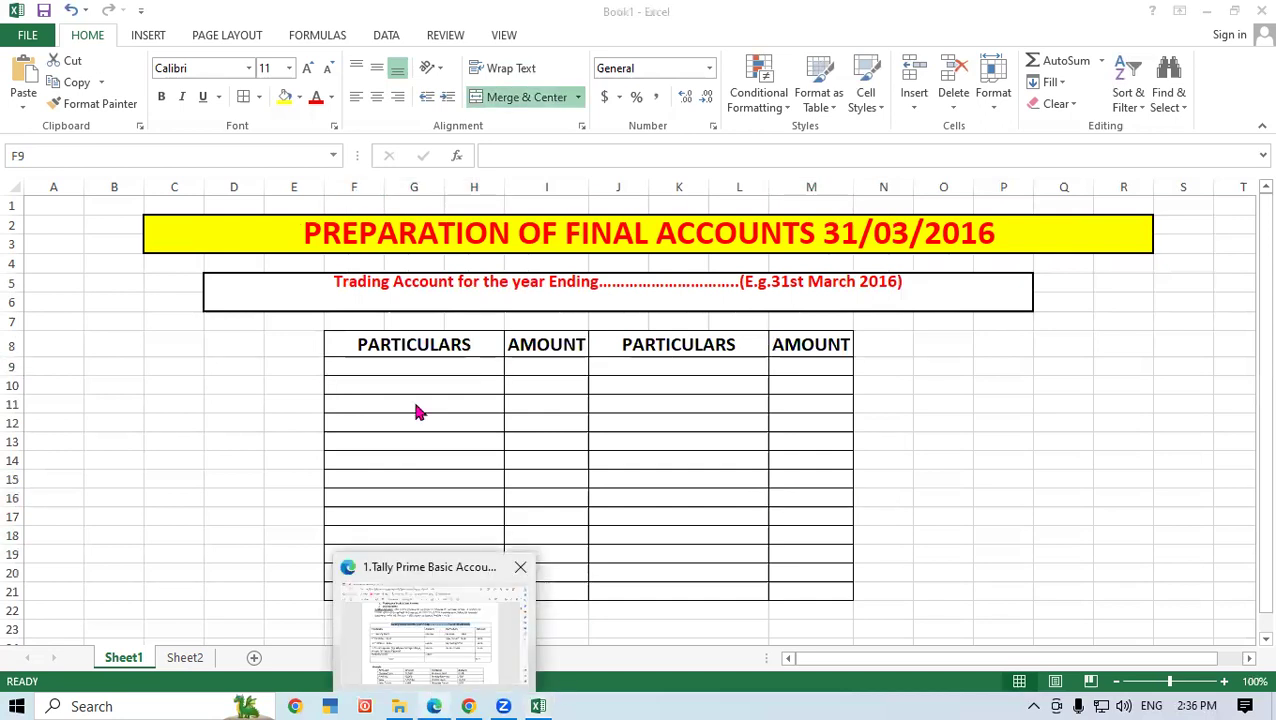
click(442, 632)
drag(208, 345, 321, 358)
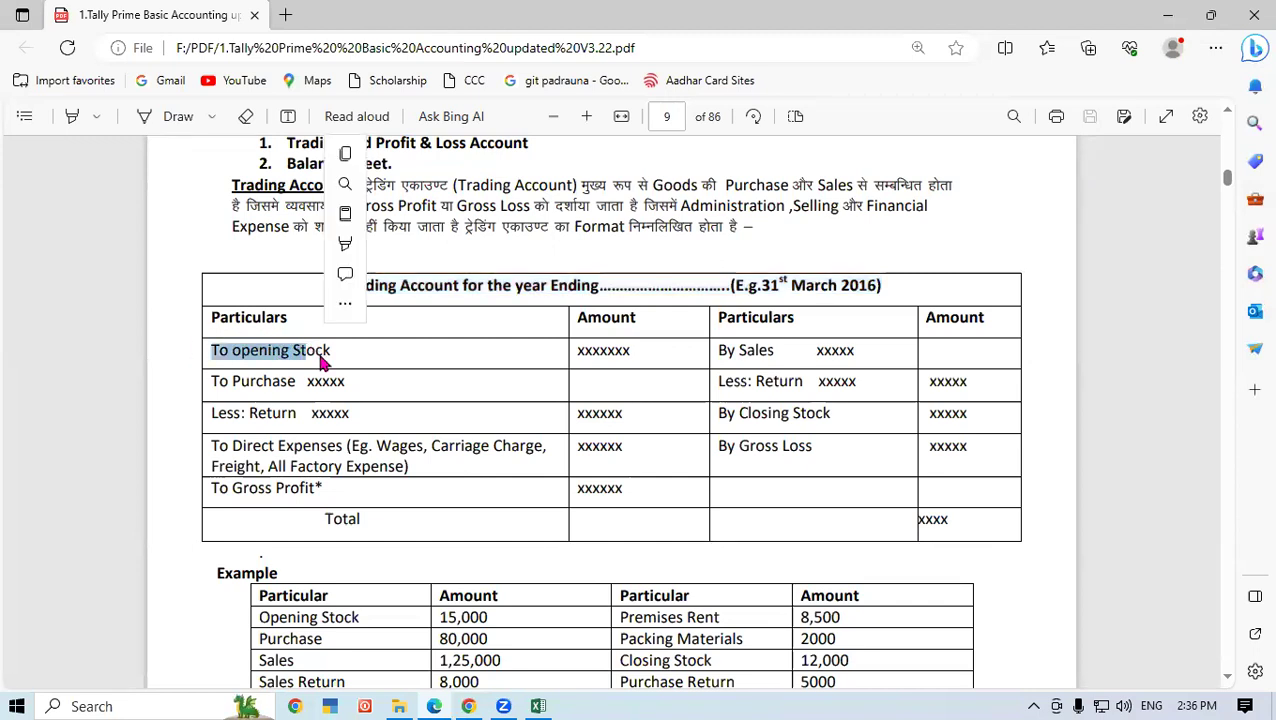
click(522, 357)
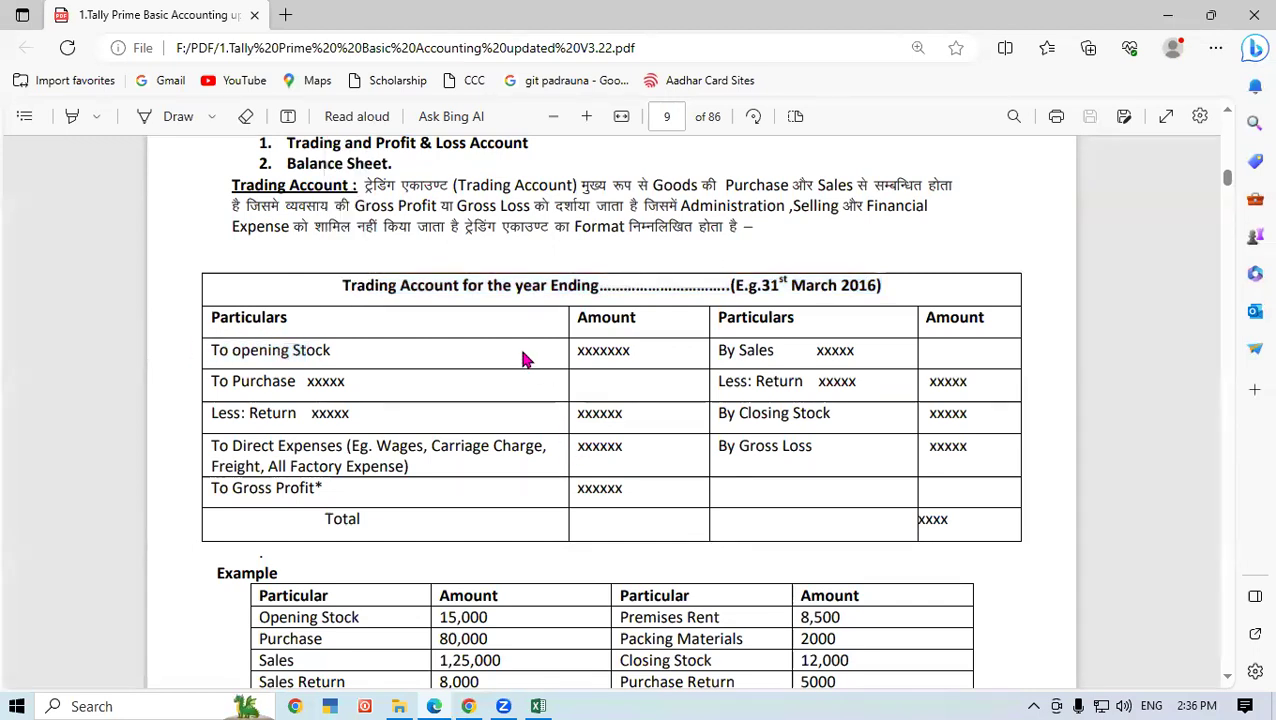
click(537, 705)
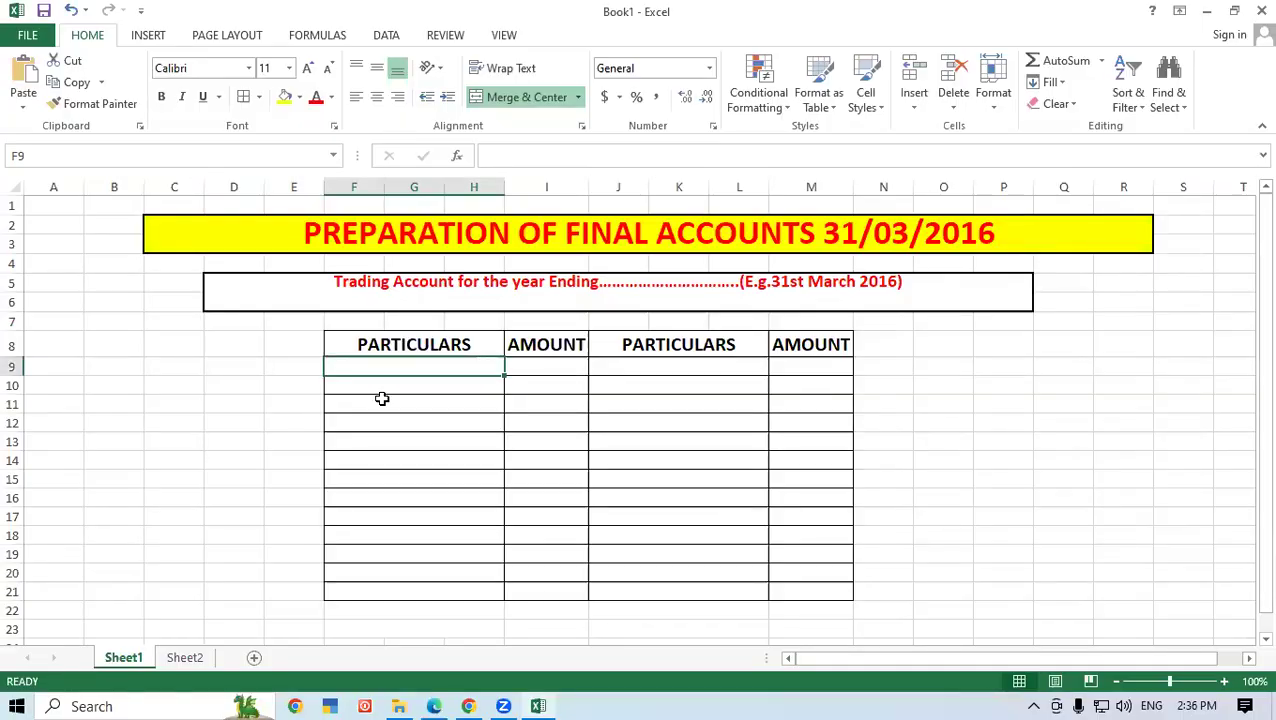
text(TO OPEN)
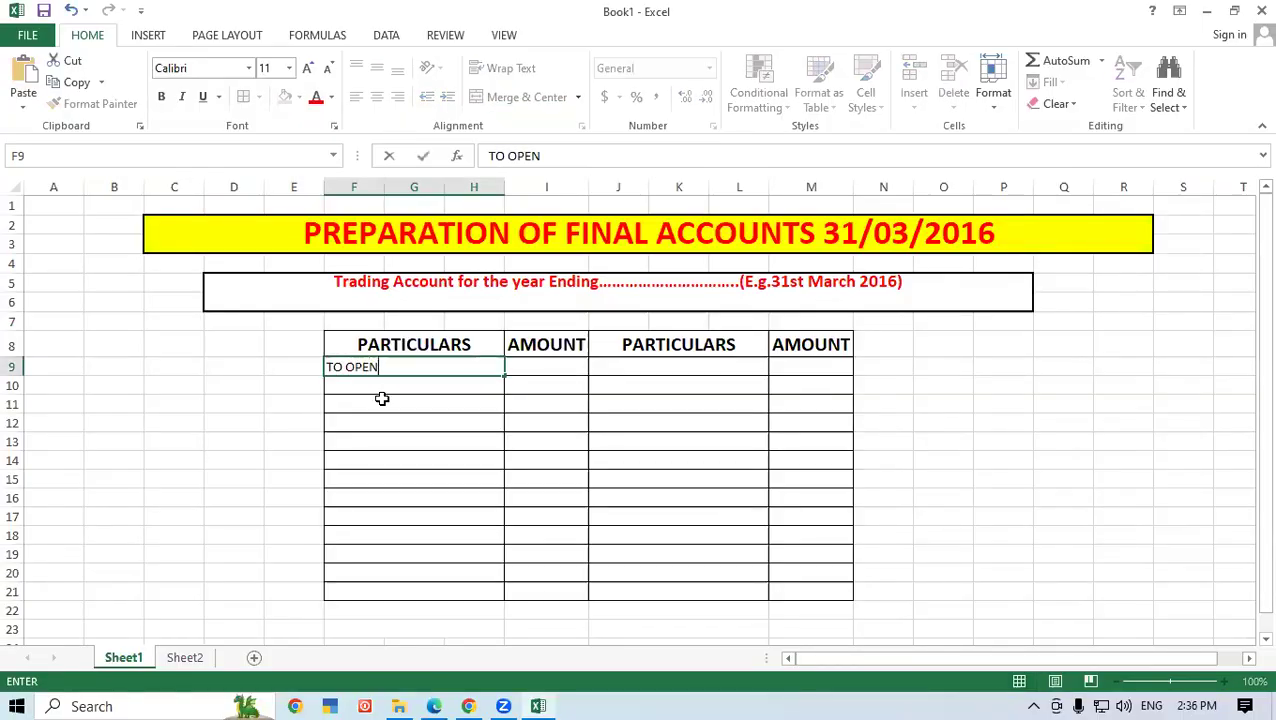
text(TOCK)
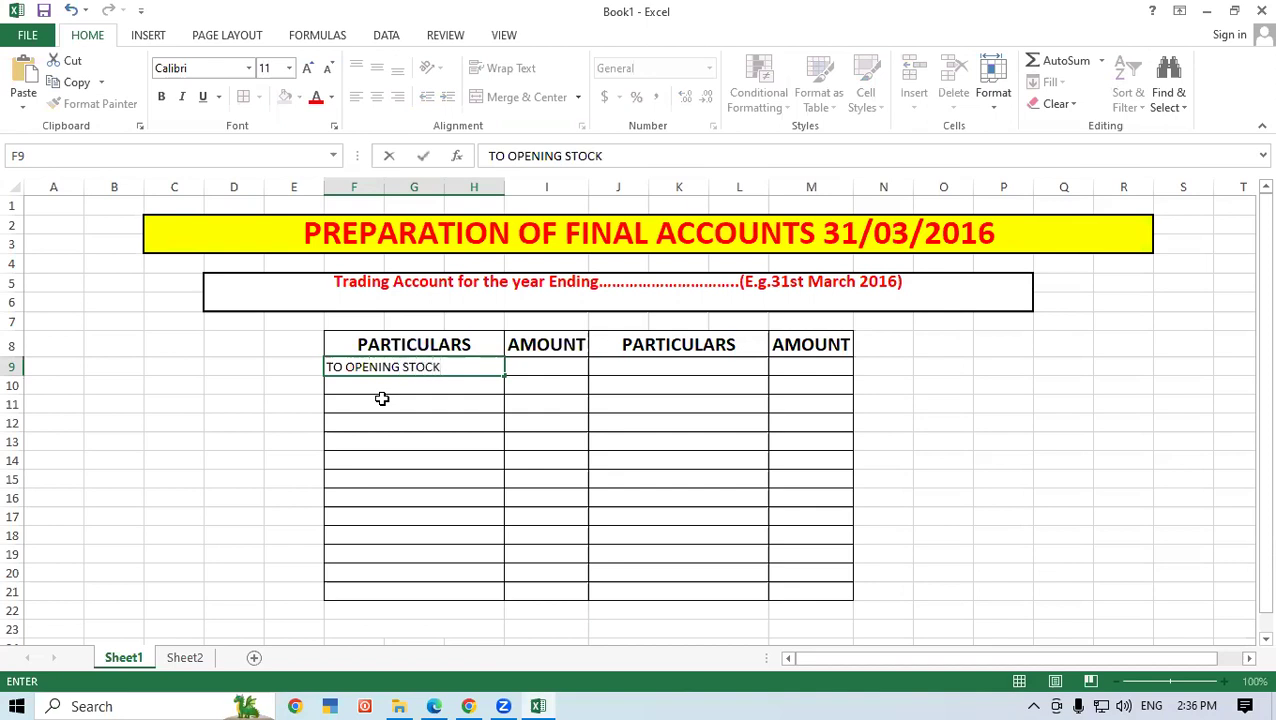
click(382, 398)
- Enter TO PURCHASE in cell F10, below the opening stock item
click(395, 385)
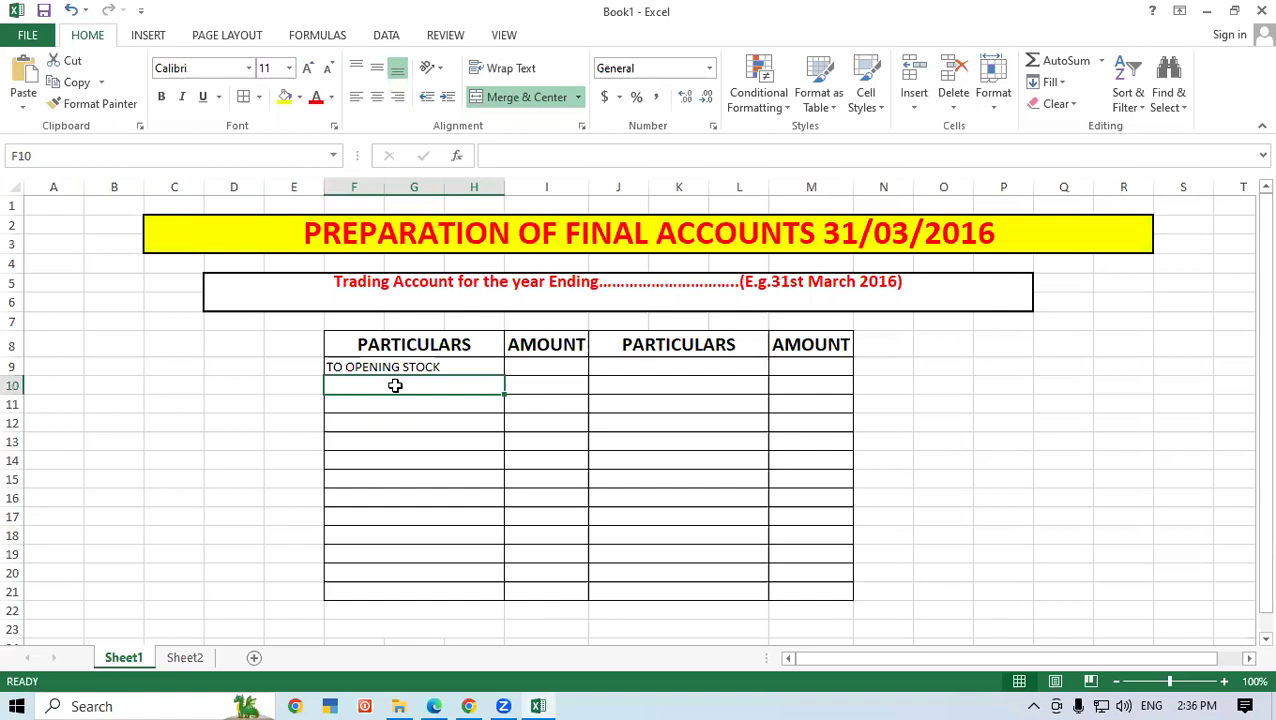
text(TO PUR)
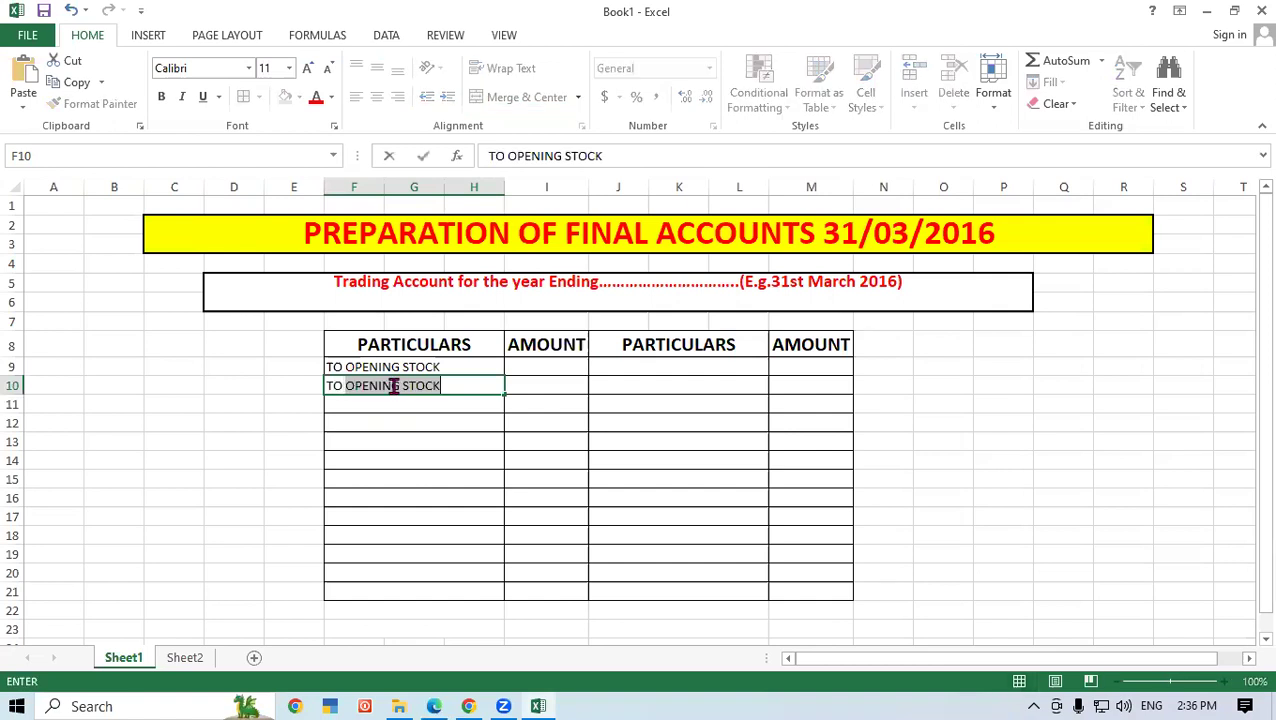
text(CHASE)
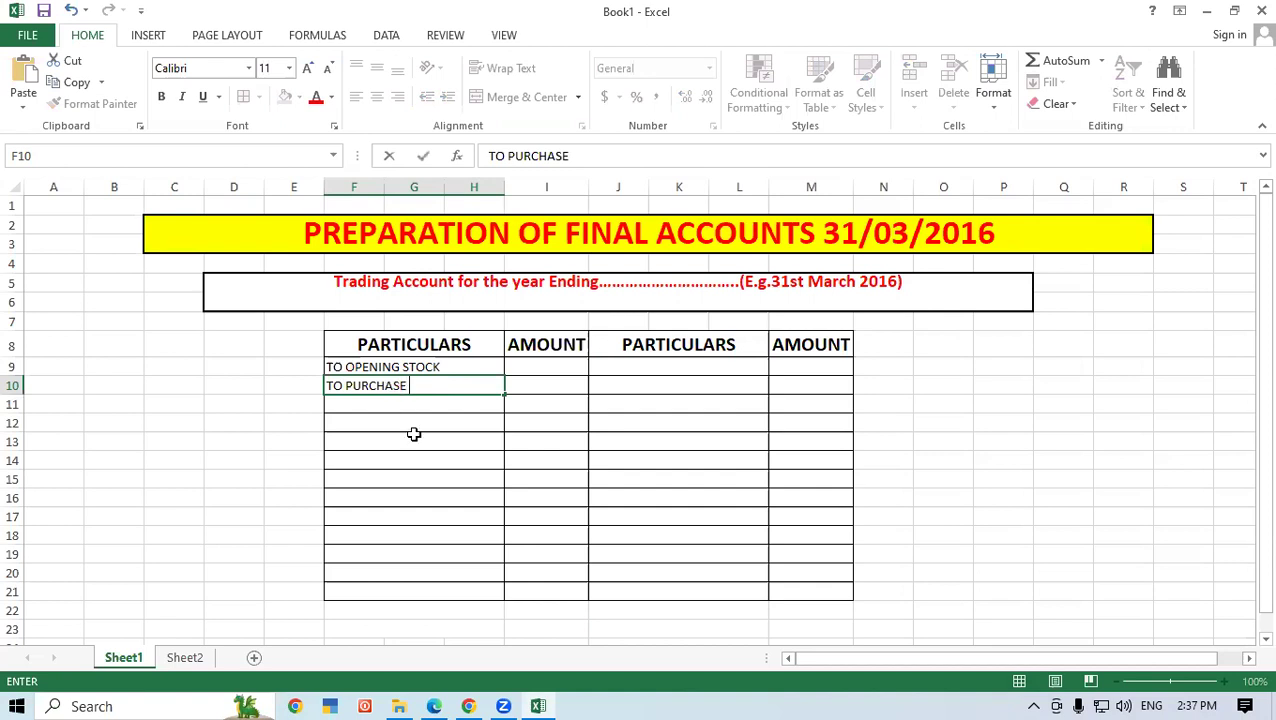
- Check the PDF format for the item following purchase and enter LESS: RETURN in Excel cell F11
click(434, 706)
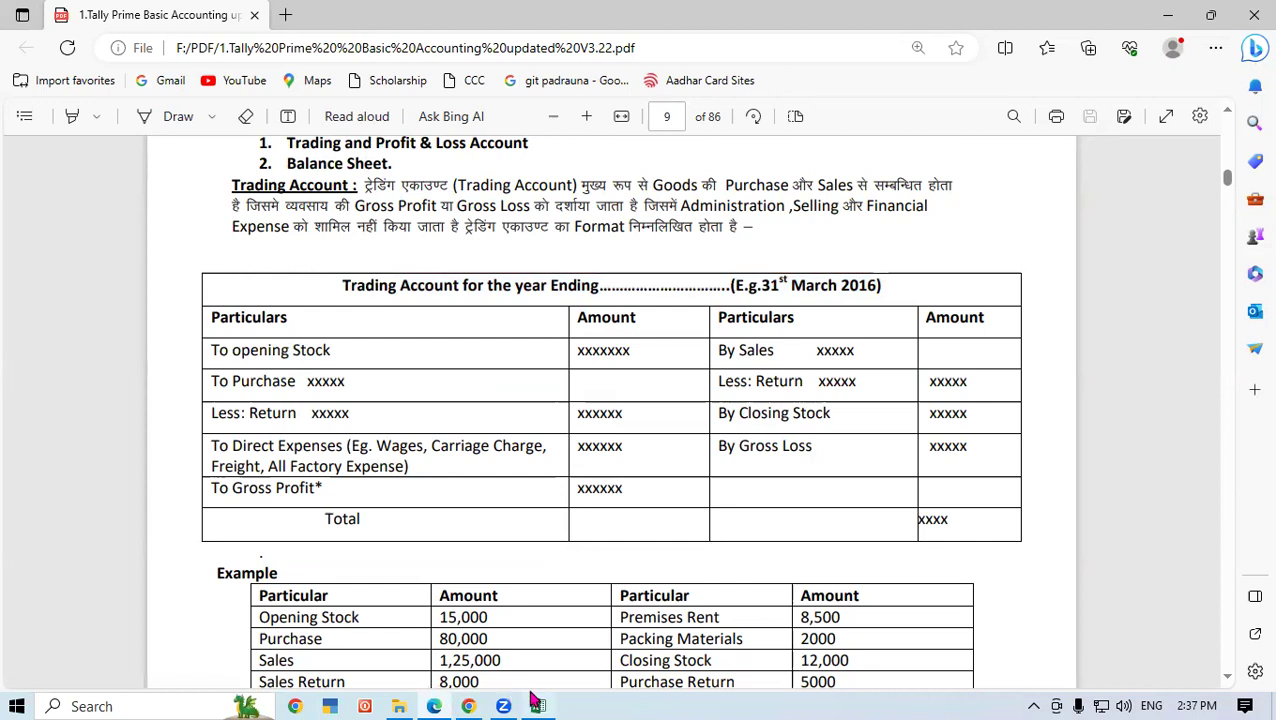
mouse_move(538, 704)
click(567, 628)
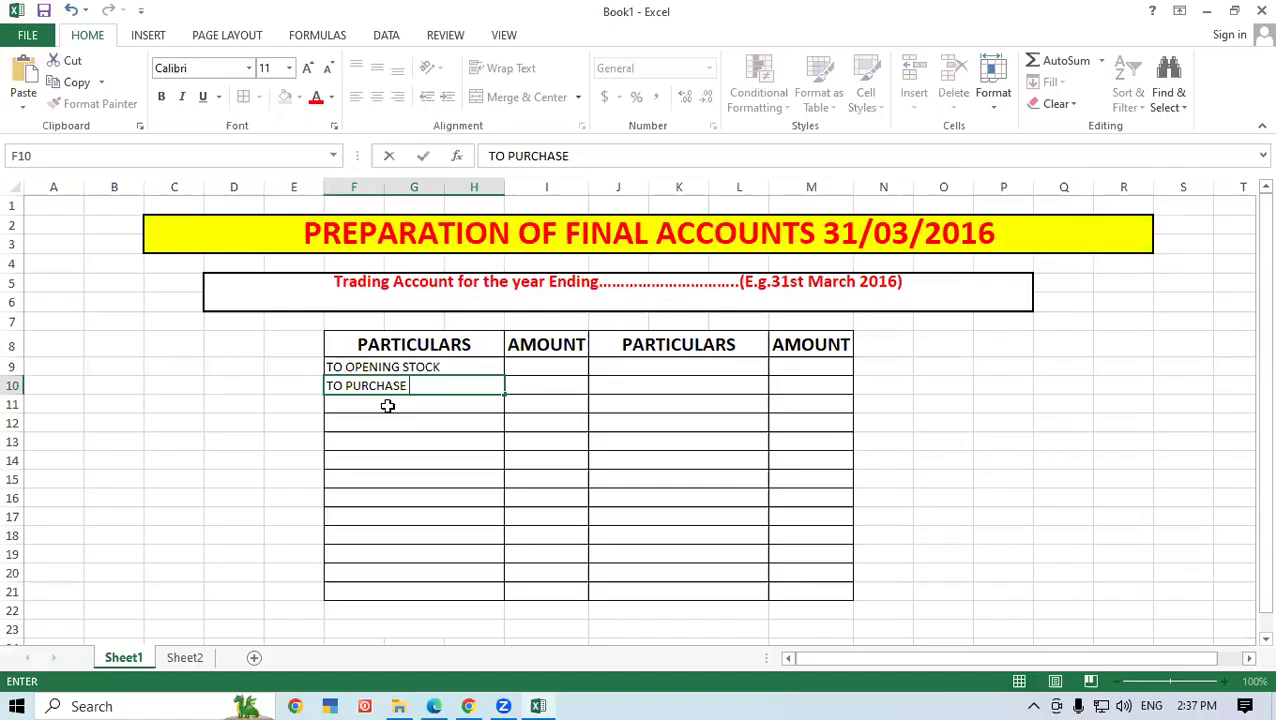
click(388, 405)
text(L)
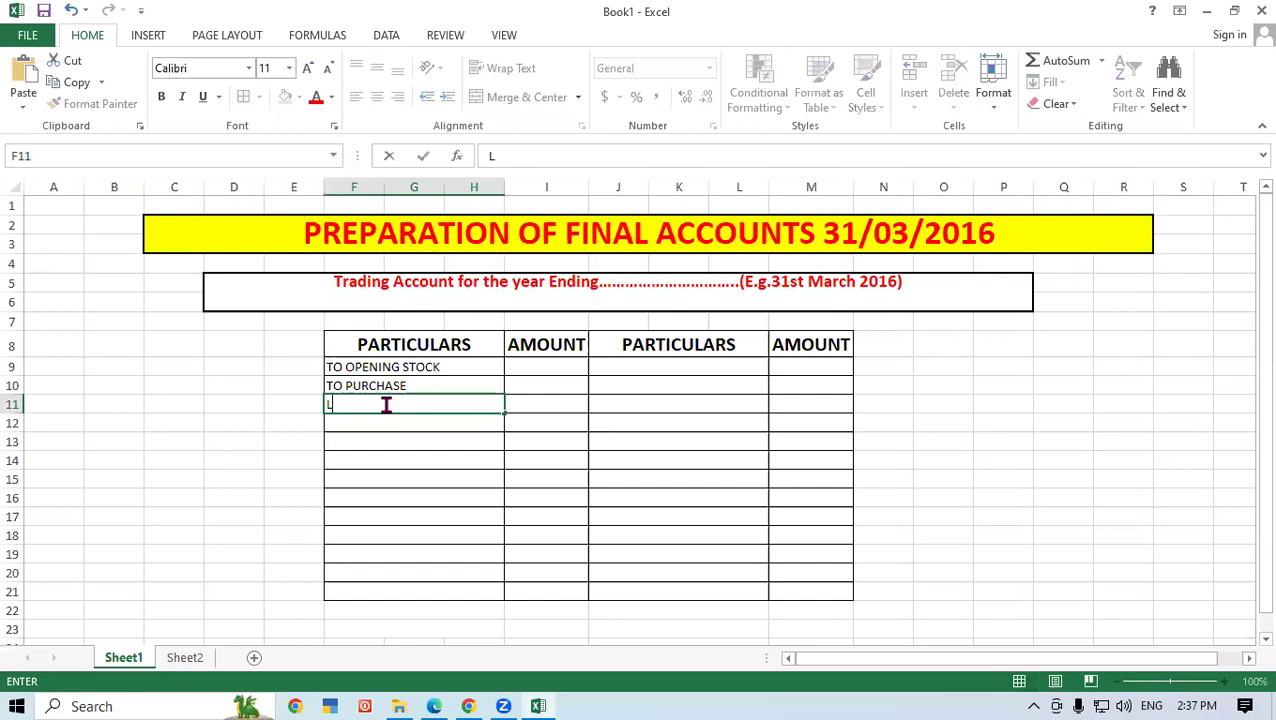
text(ESS: RET)
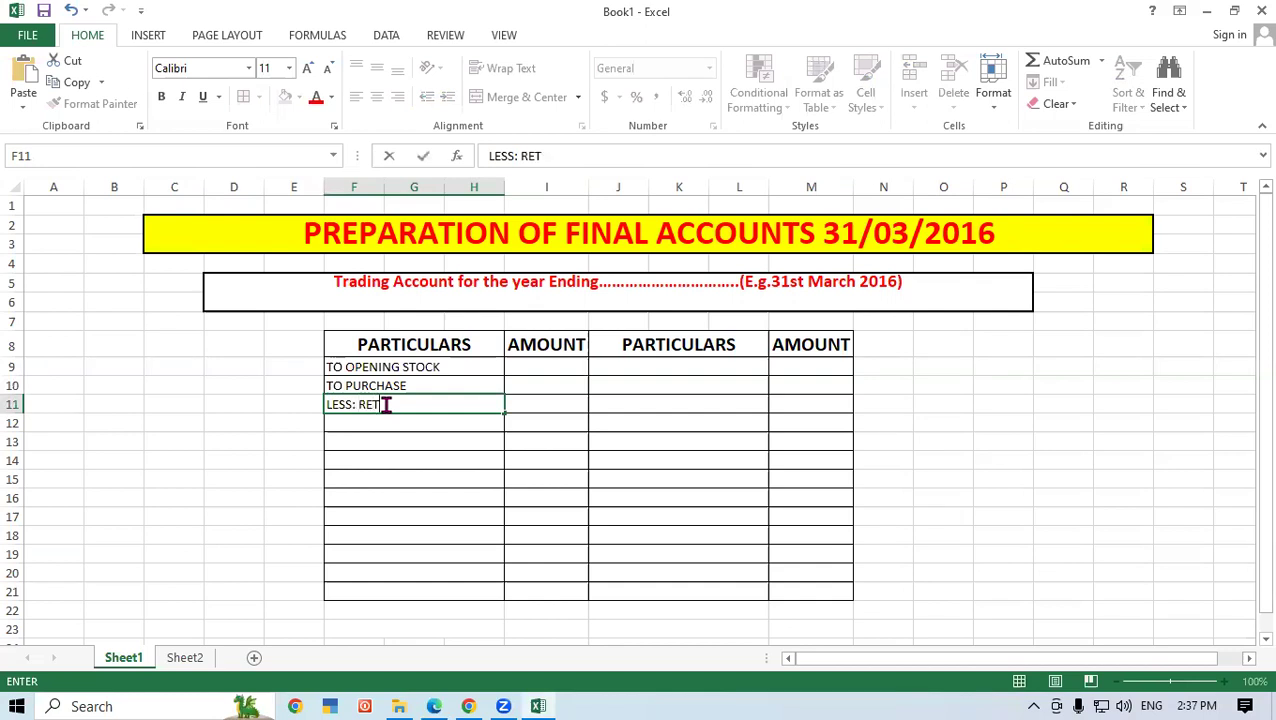
text(URN)
click(378, 425)
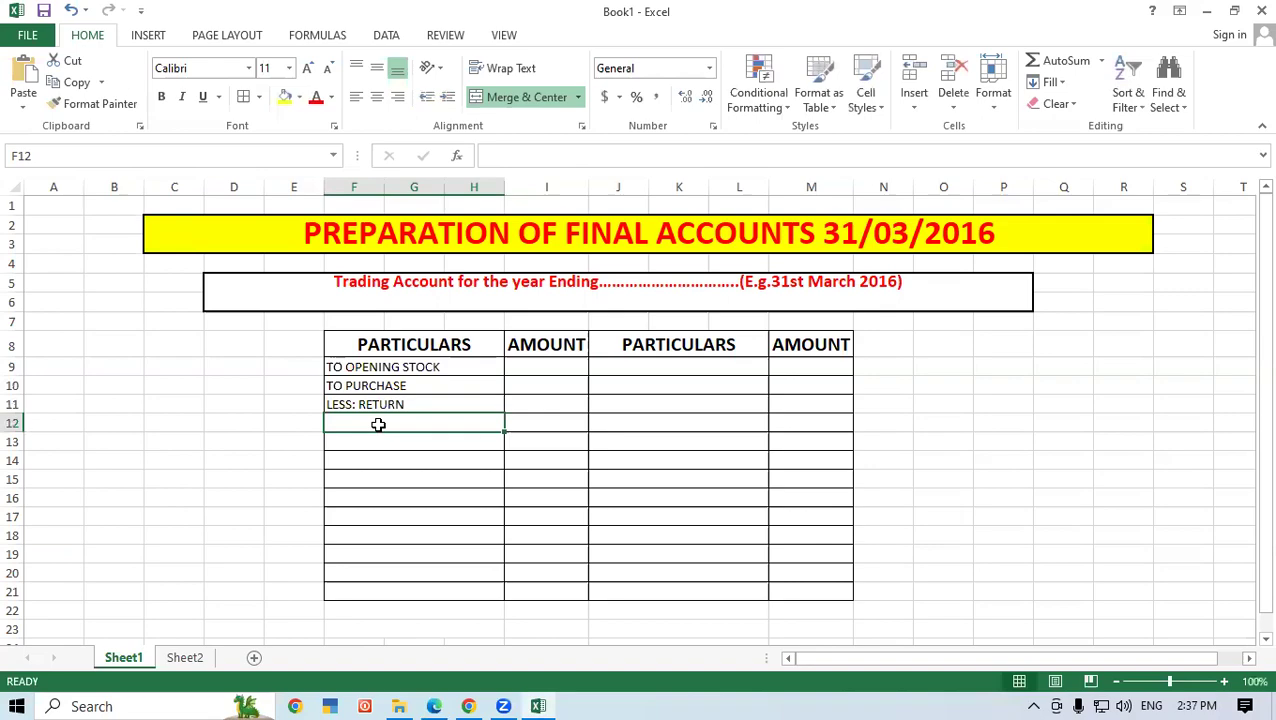
- Check the PDF format for the next debit item and enter TO DIRECT EXP(EX-WAGES,CARRIAGE CHARGE,FREITH ,ALL FACTORY EXP) in Excel cell F12
click(434, 706)
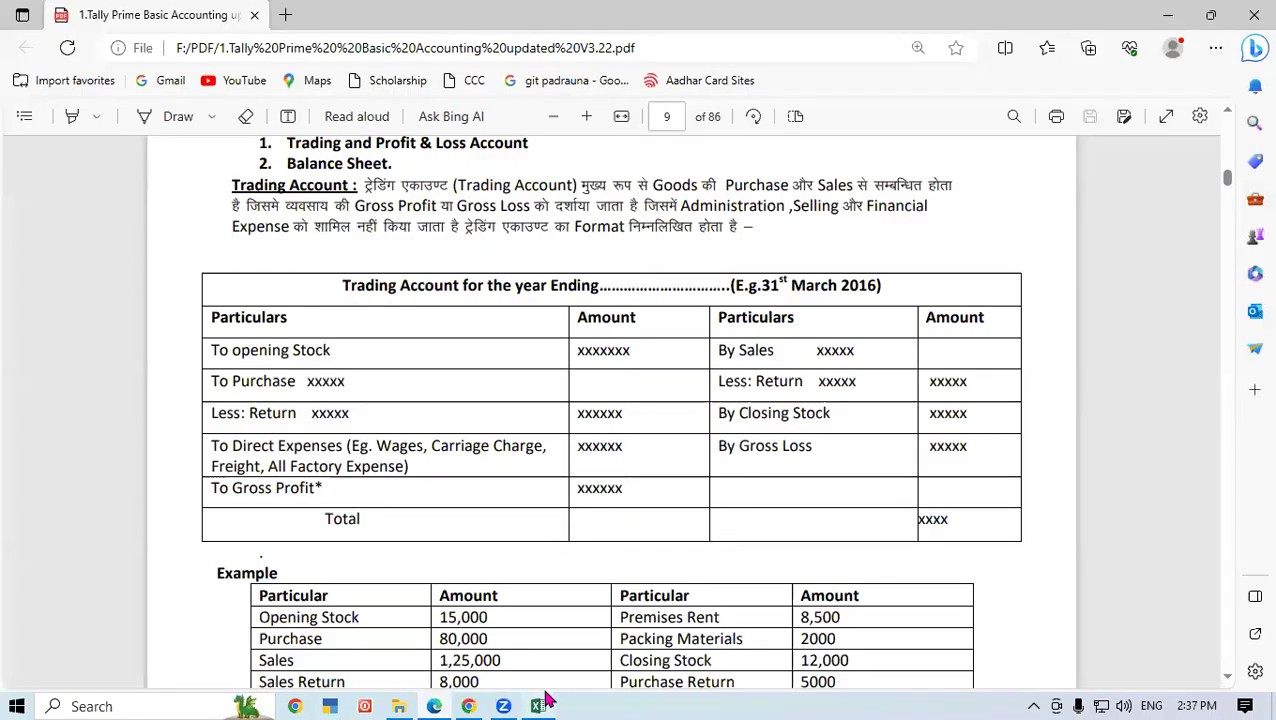
click(585, 592)
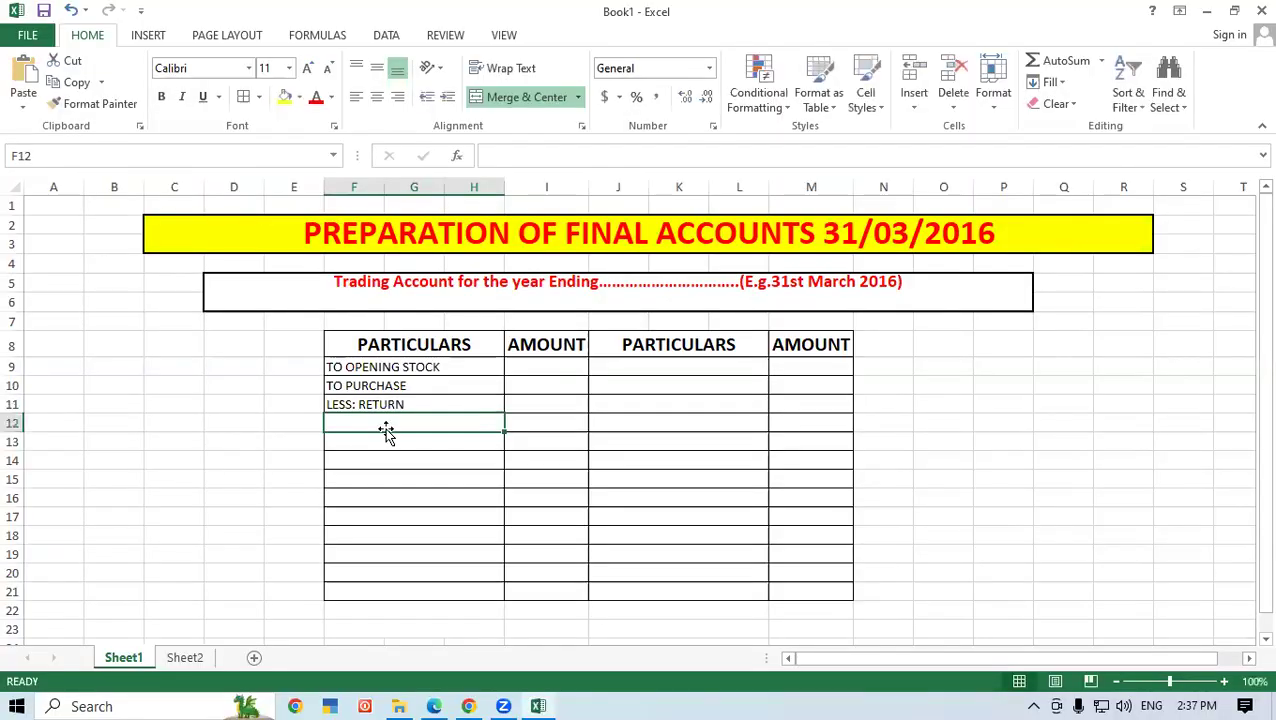
text(TO DIRECT EXP()
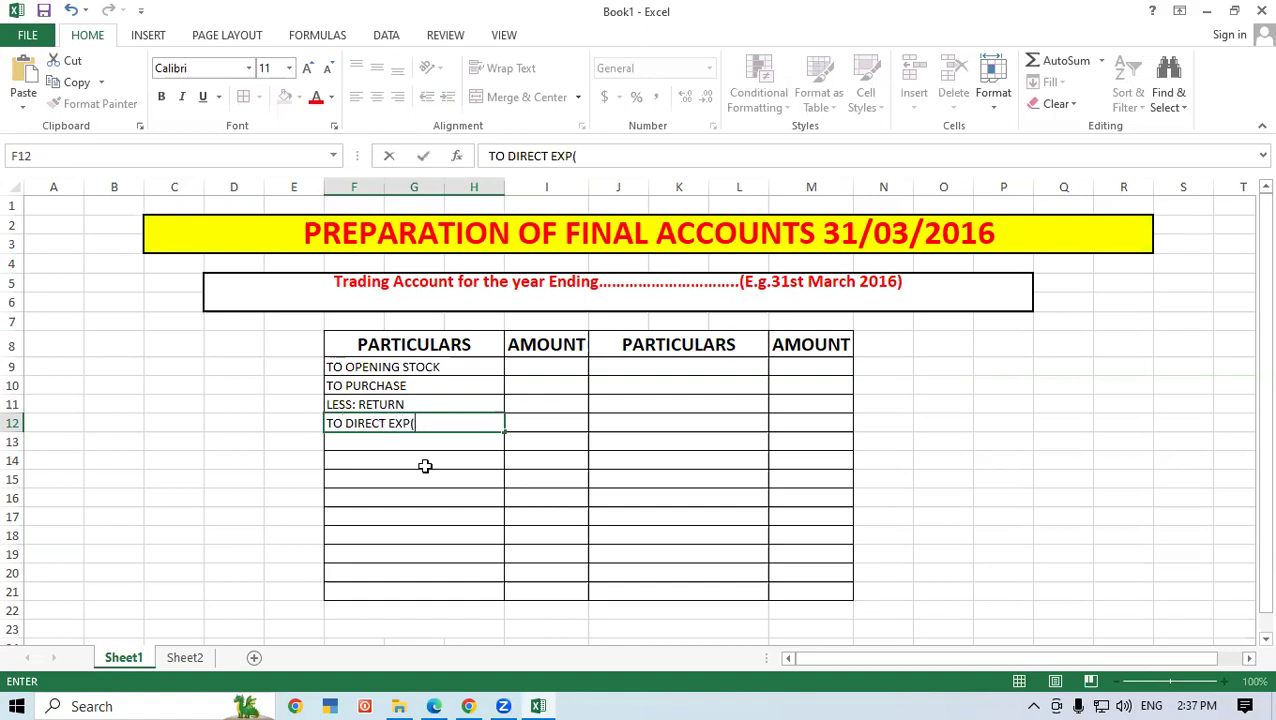
text(EX)
text(-WAG)
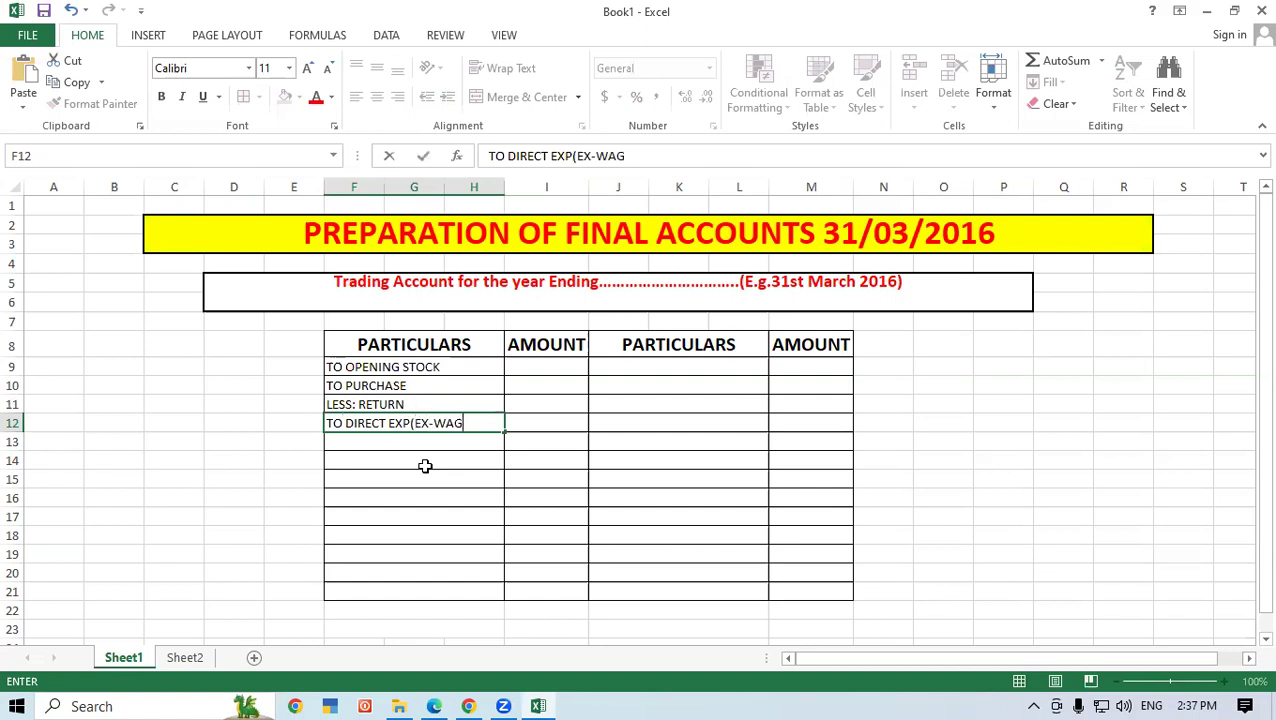
text(ES,CARRIAGE C)
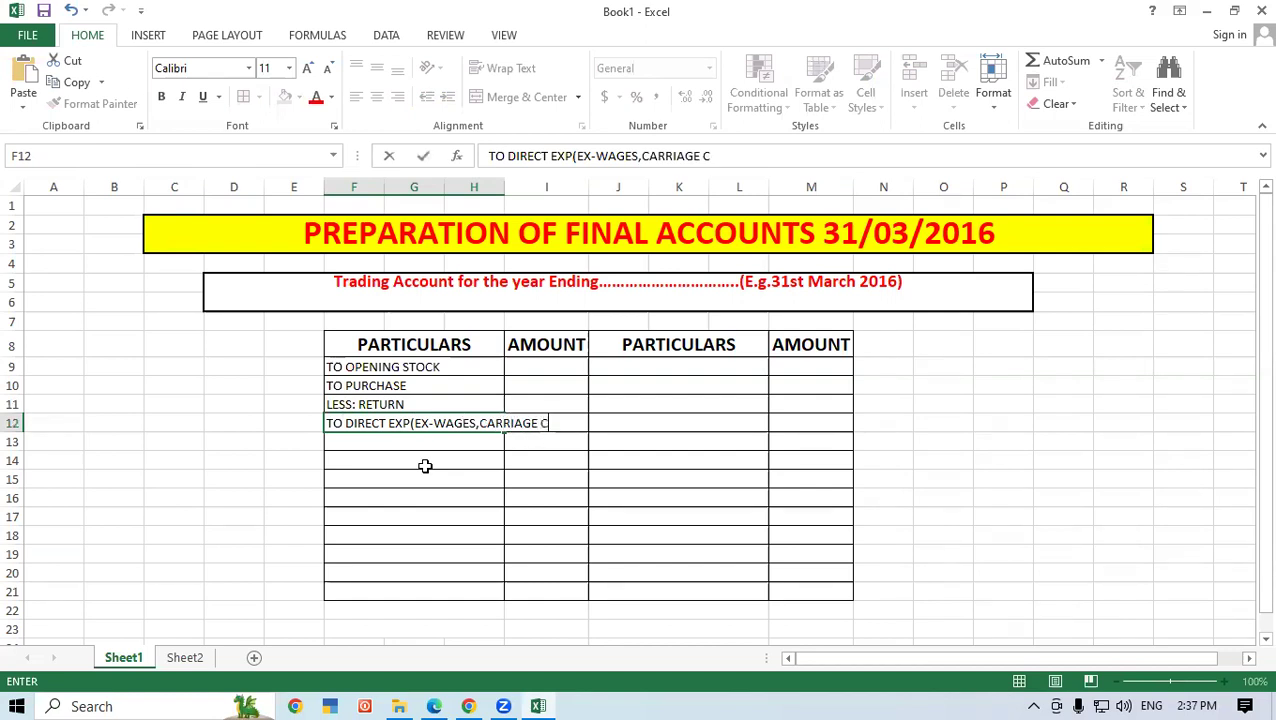
text(HARGE)
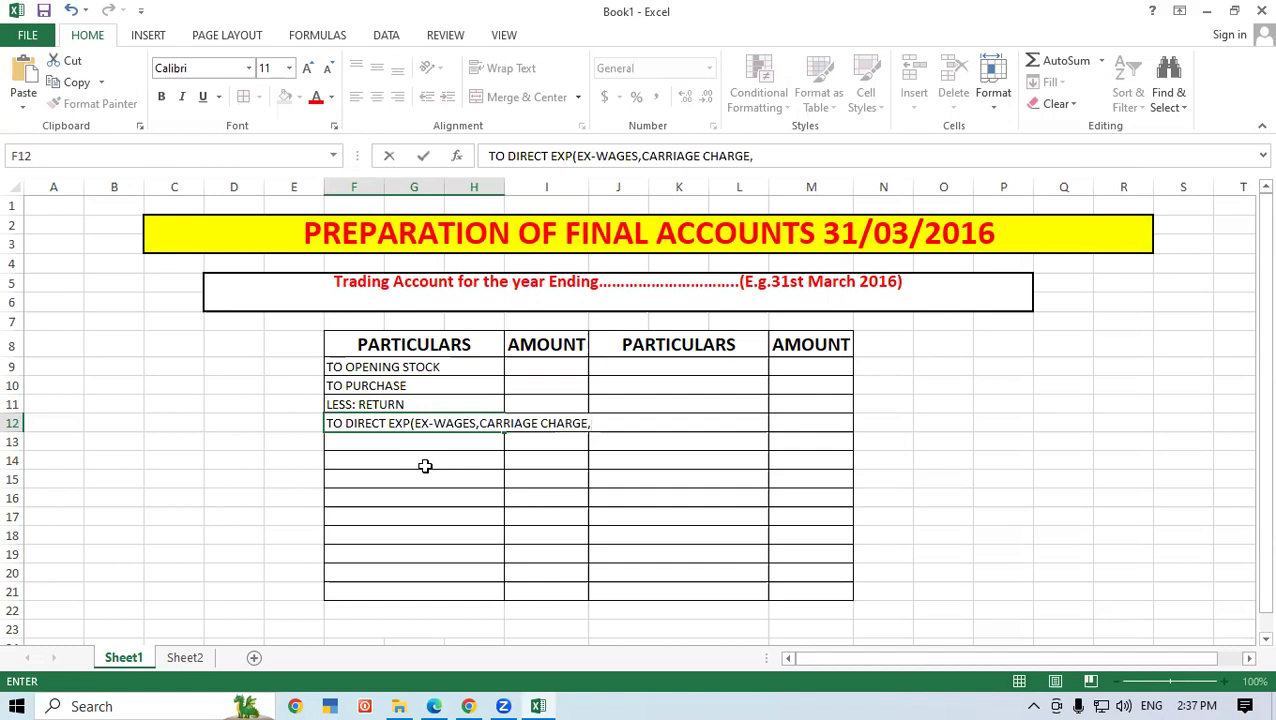
text(,FREITH)
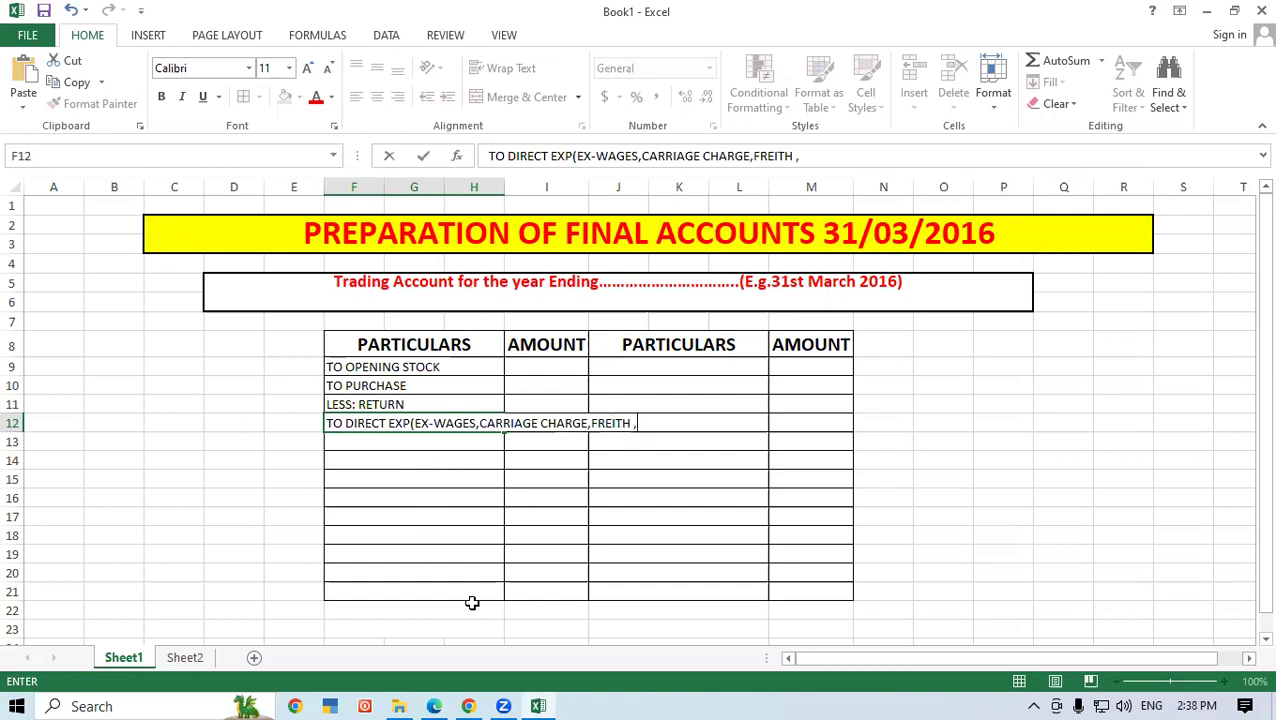
text(,ALL FACTO)
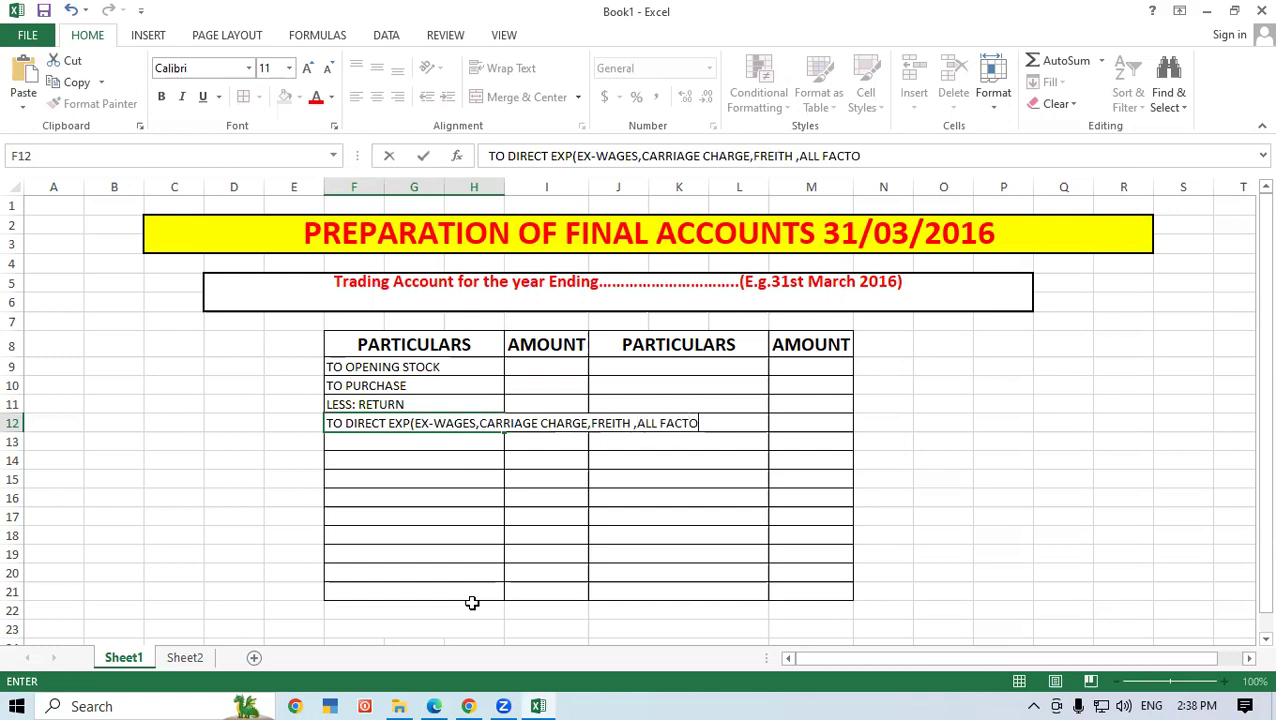
text(RY EXP))
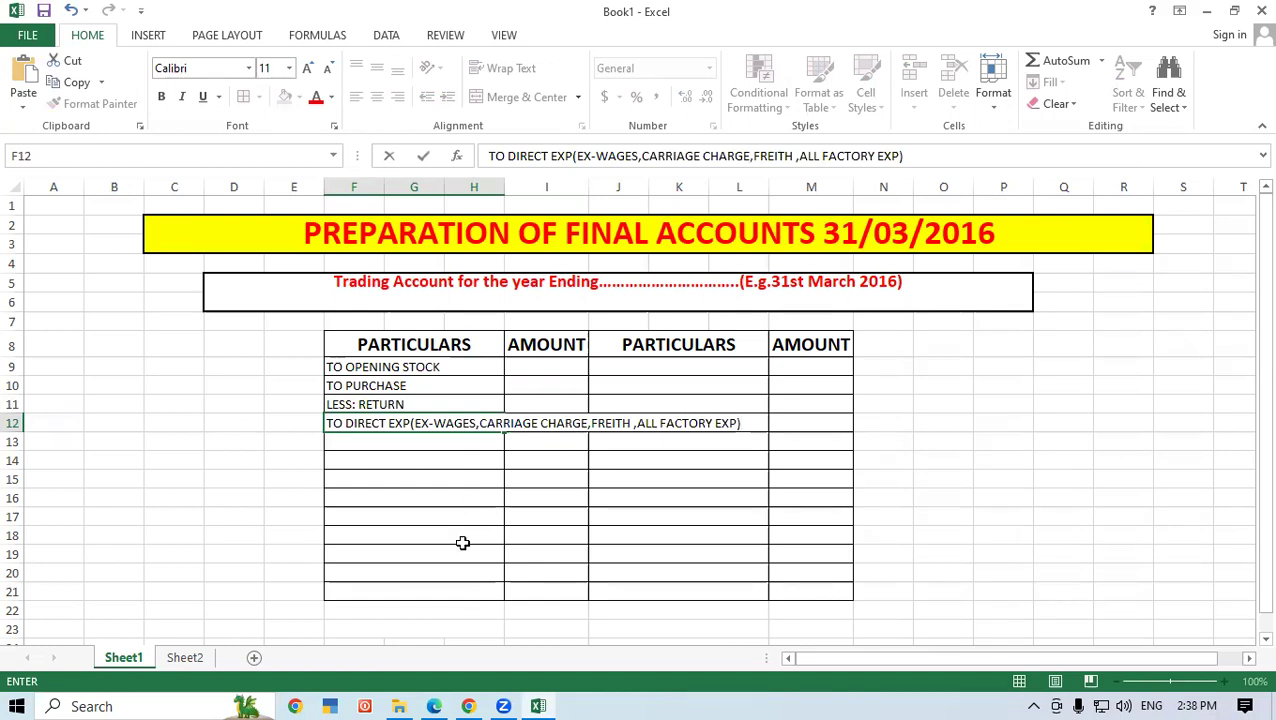
click(423, 487)
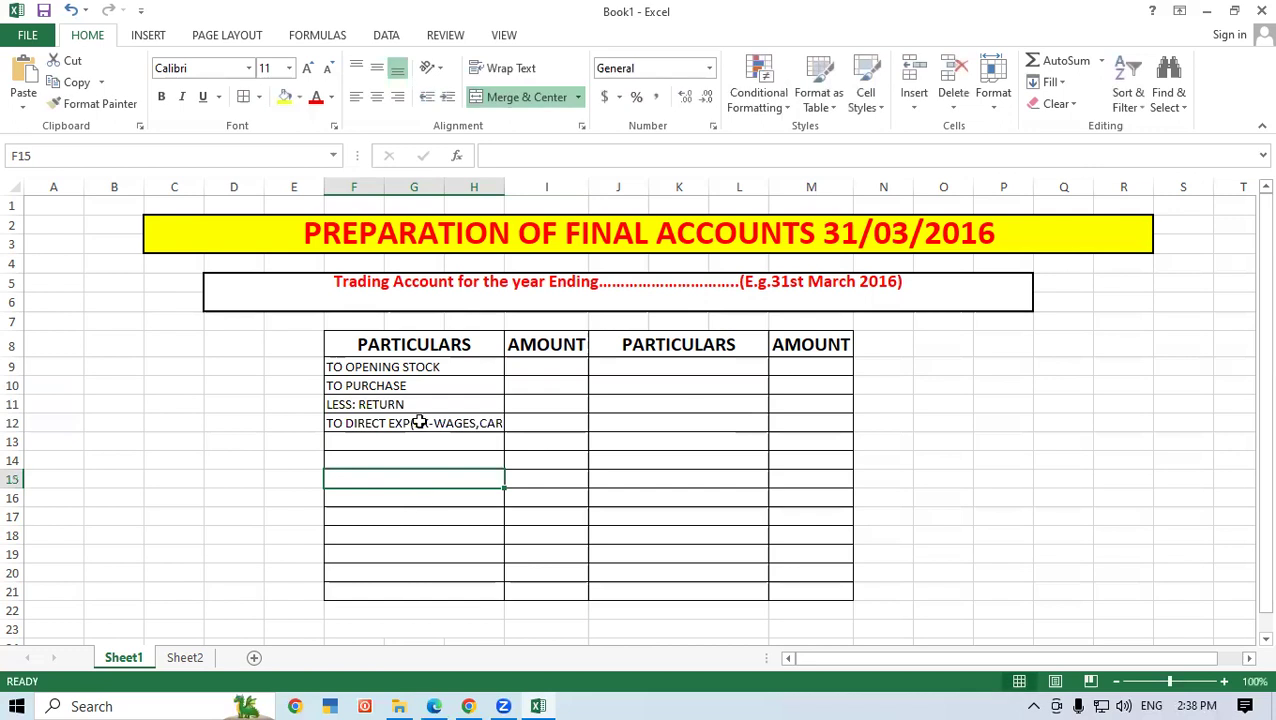
- Try wrapping the direct expenses text in cell F12 at the current column width, and undo it
click(418, 420)
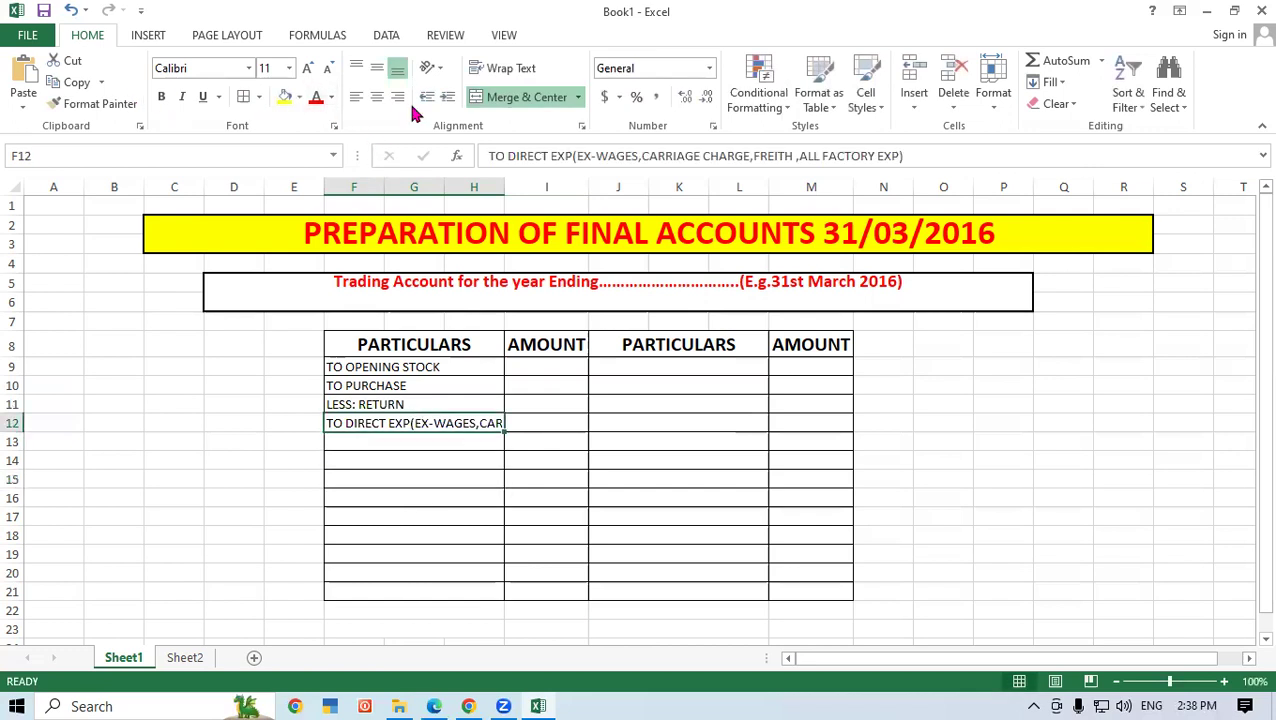
click(490, 67)
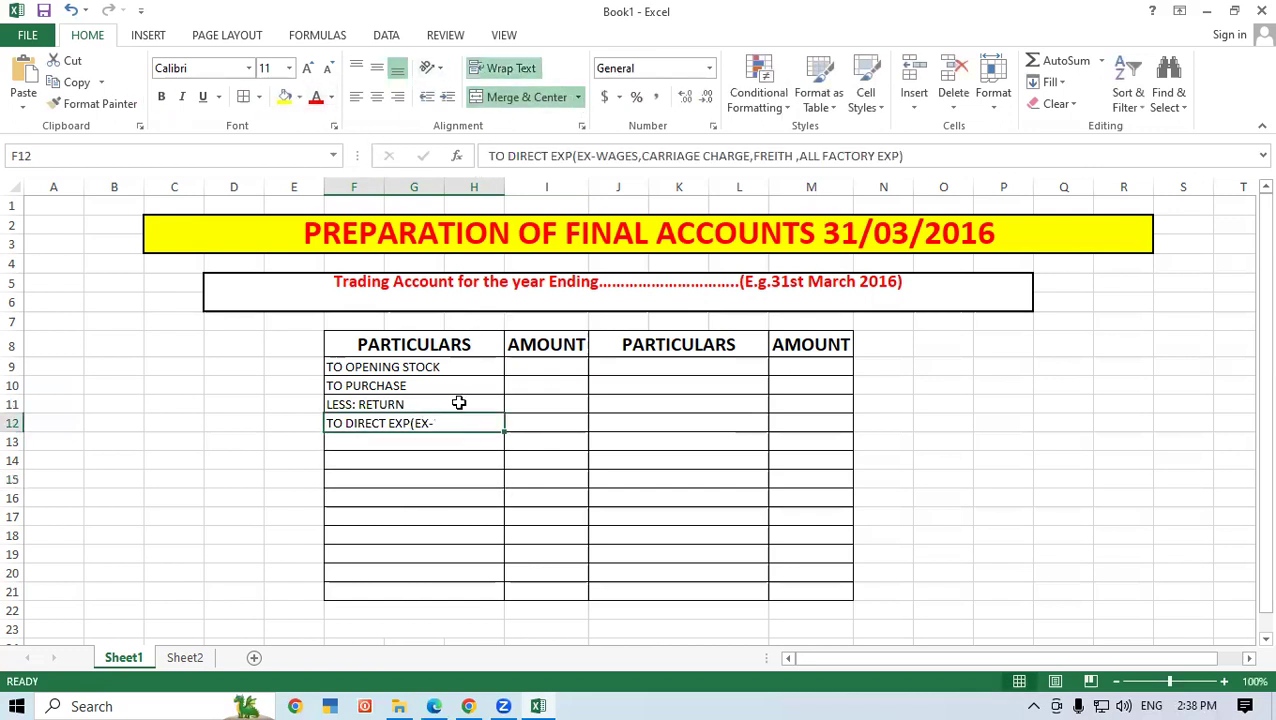
click(480, 441)
click(421, 420)
click(519, 458)
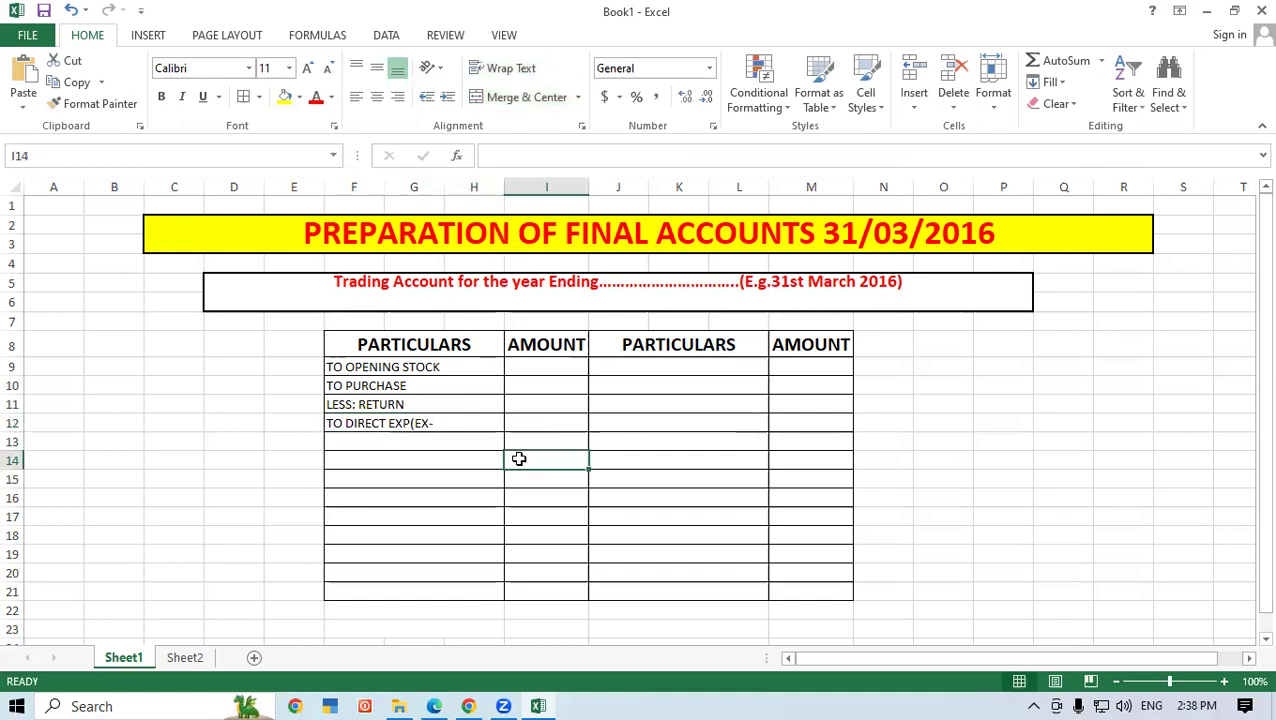
key(ctrl+z)
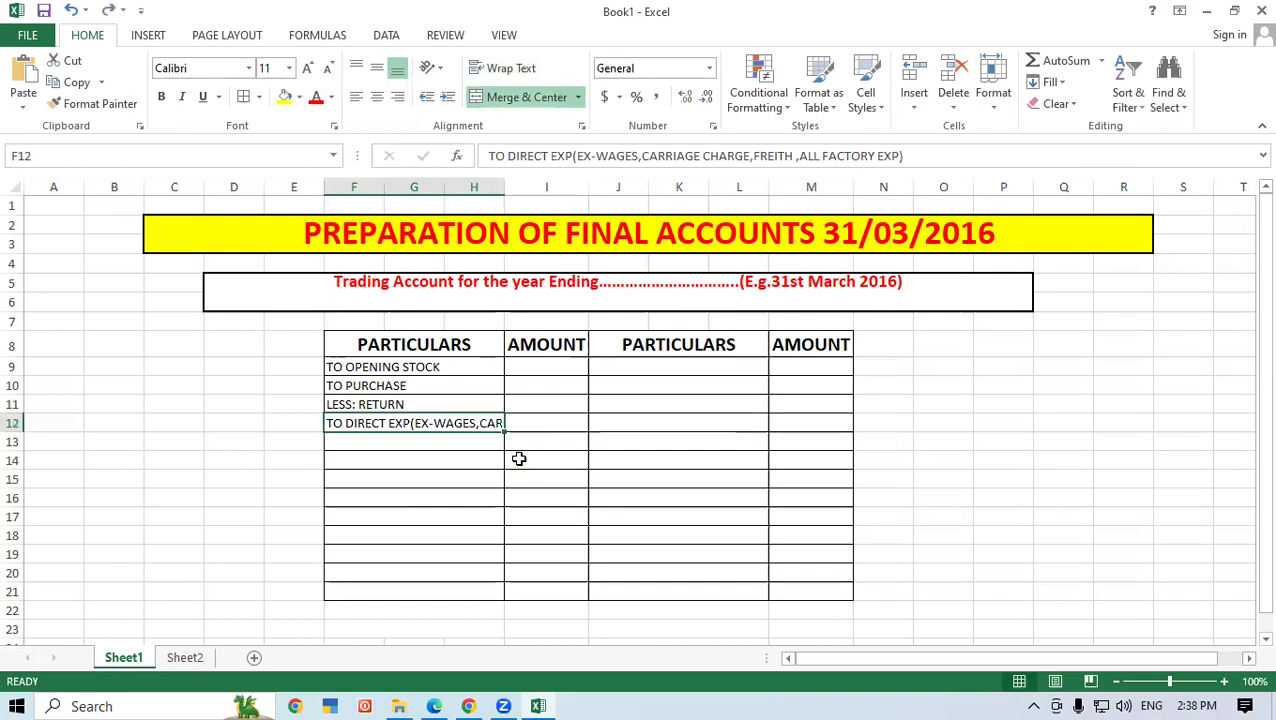
- Widen column H by about half a column more than its width and wrap the direct expenses text in cell F12
click(568, 482)
drag(504, 187, 597, 187)
double_click(513, 422)
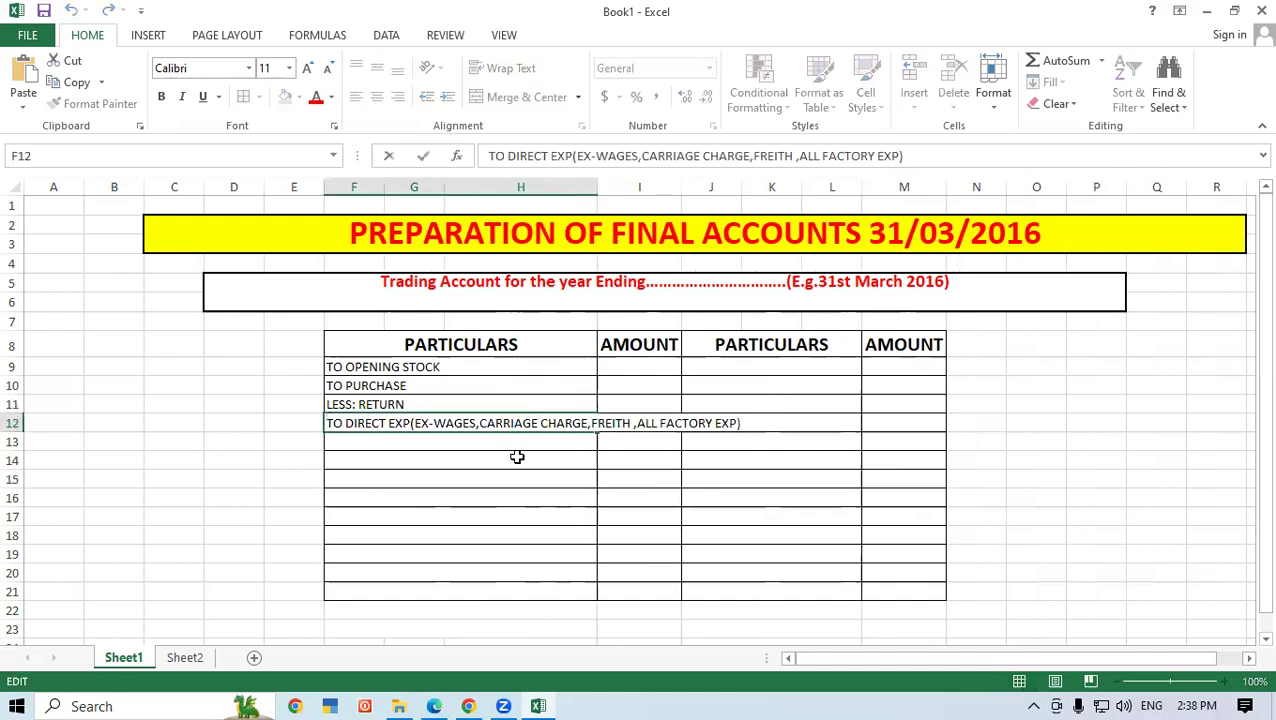
click(513, 452)
click(500, 425)
click(520, 78)
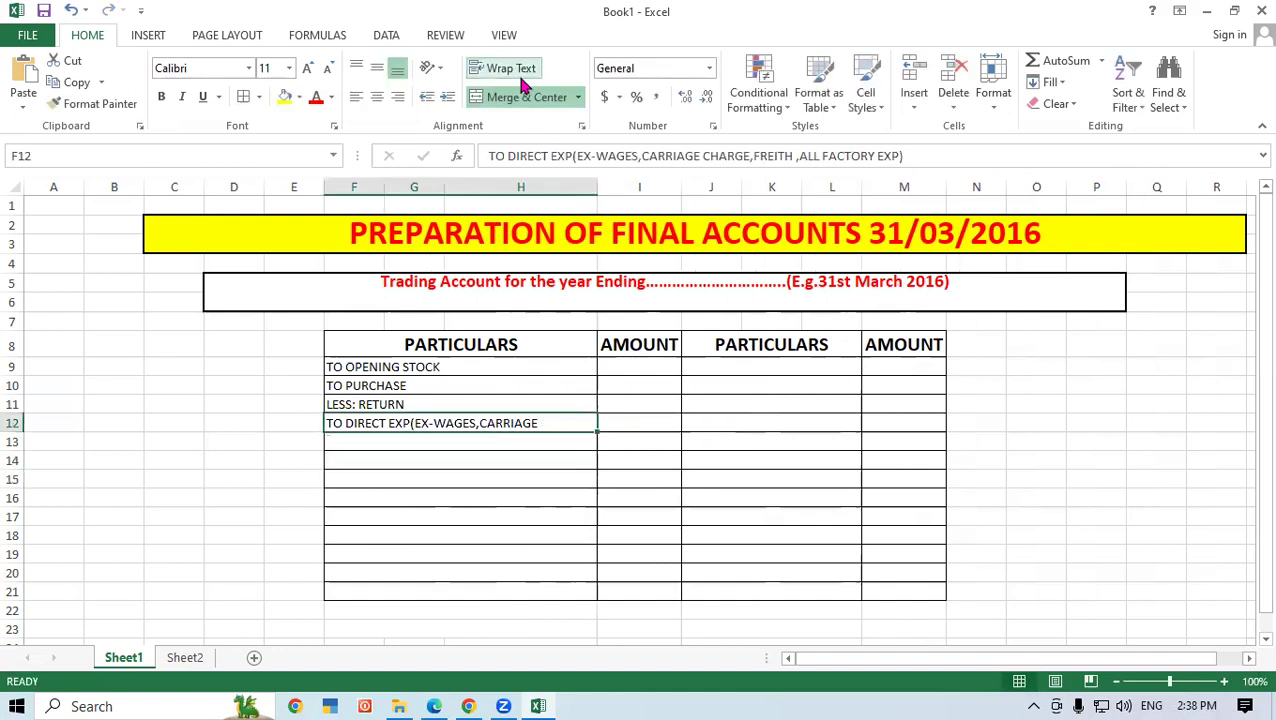
- Undo a trial fill of F12 down to row 14 and widen column H further for the direct expenses text
drag(597, 431, 604, 470)
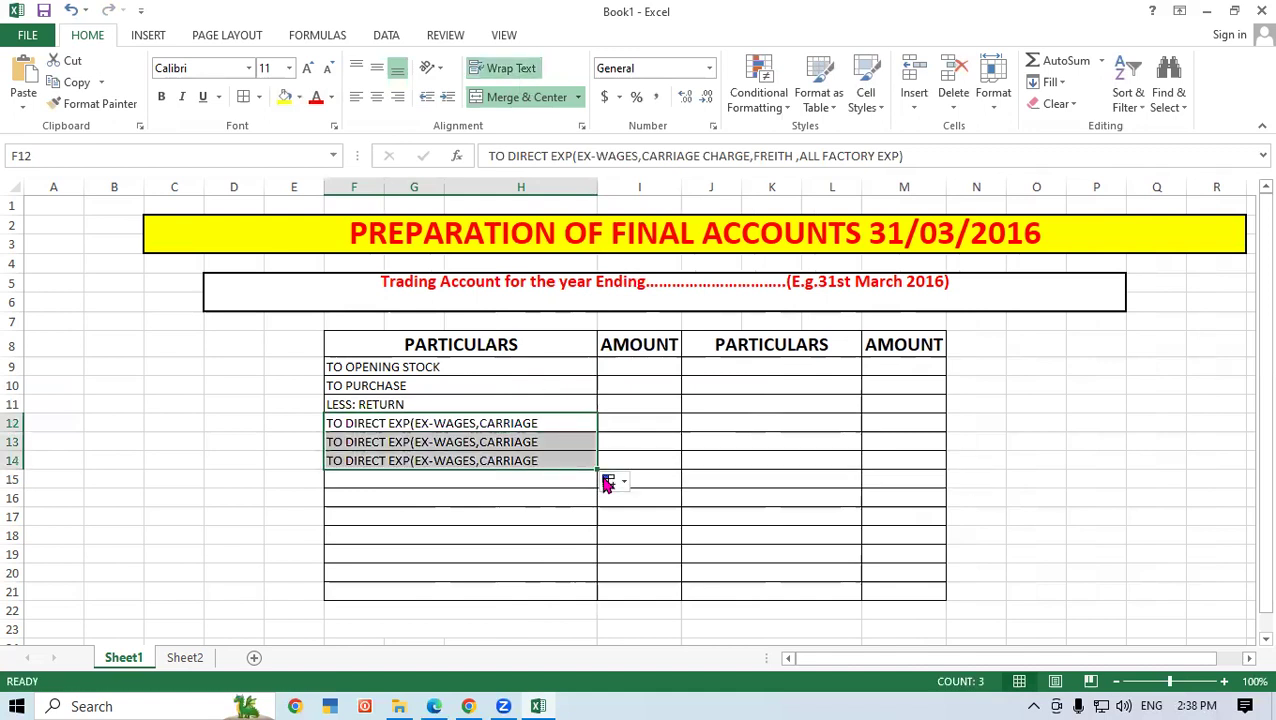
key(ctrl+z)
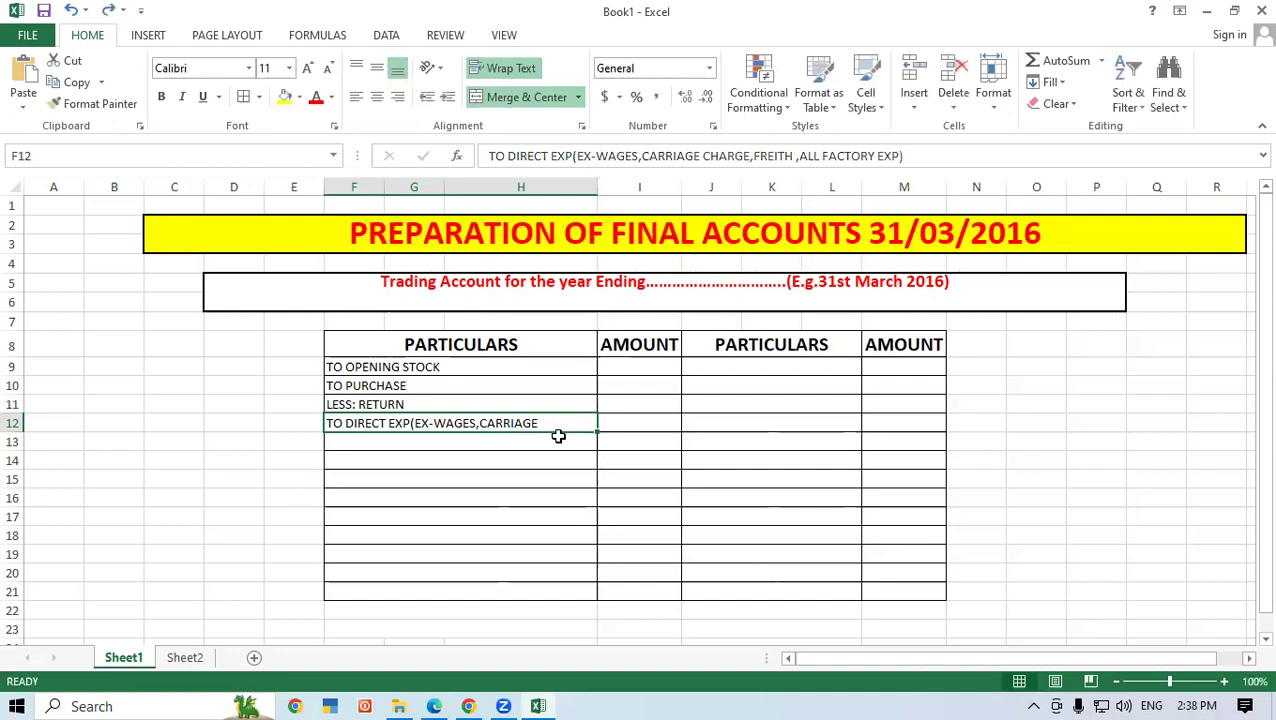
drag(541, 459, 617, 427)
click(521, 422)
drag(597, 186, 661, 207)
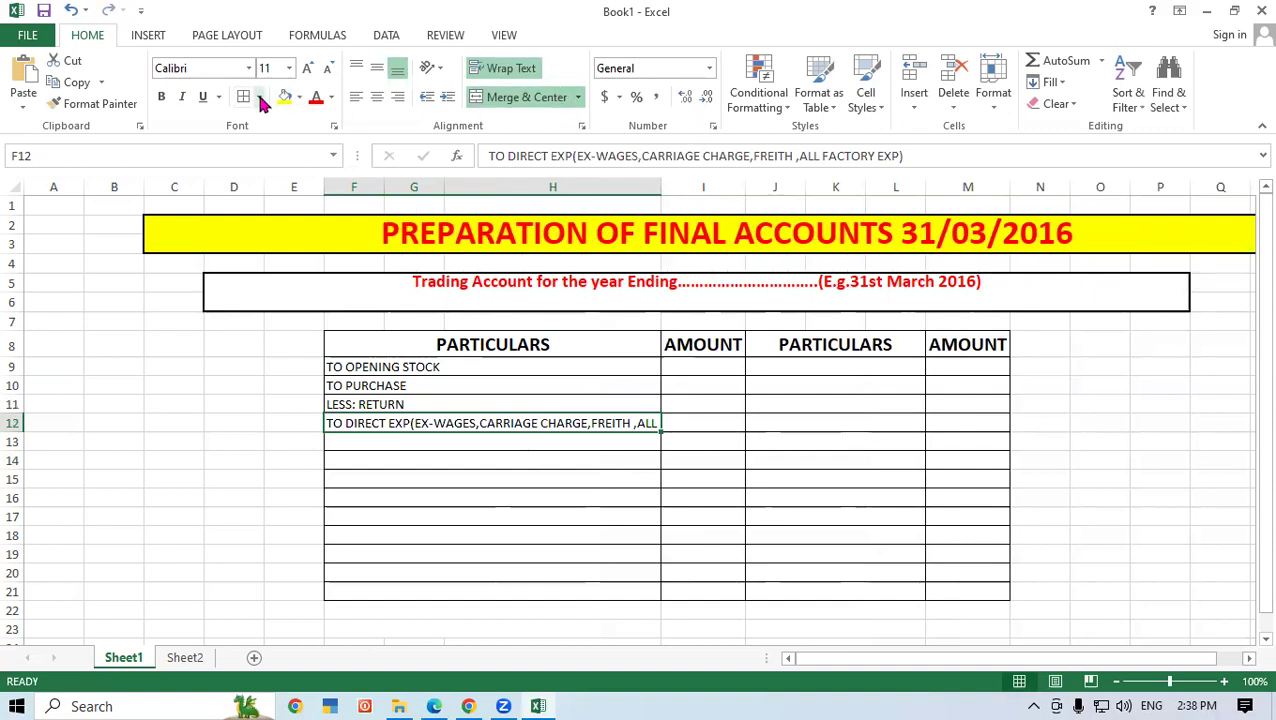
- Try unmerging F12:H12 and toggling text wrapping on F12, and undo these changes
click(578, 97)
click(552, 188)
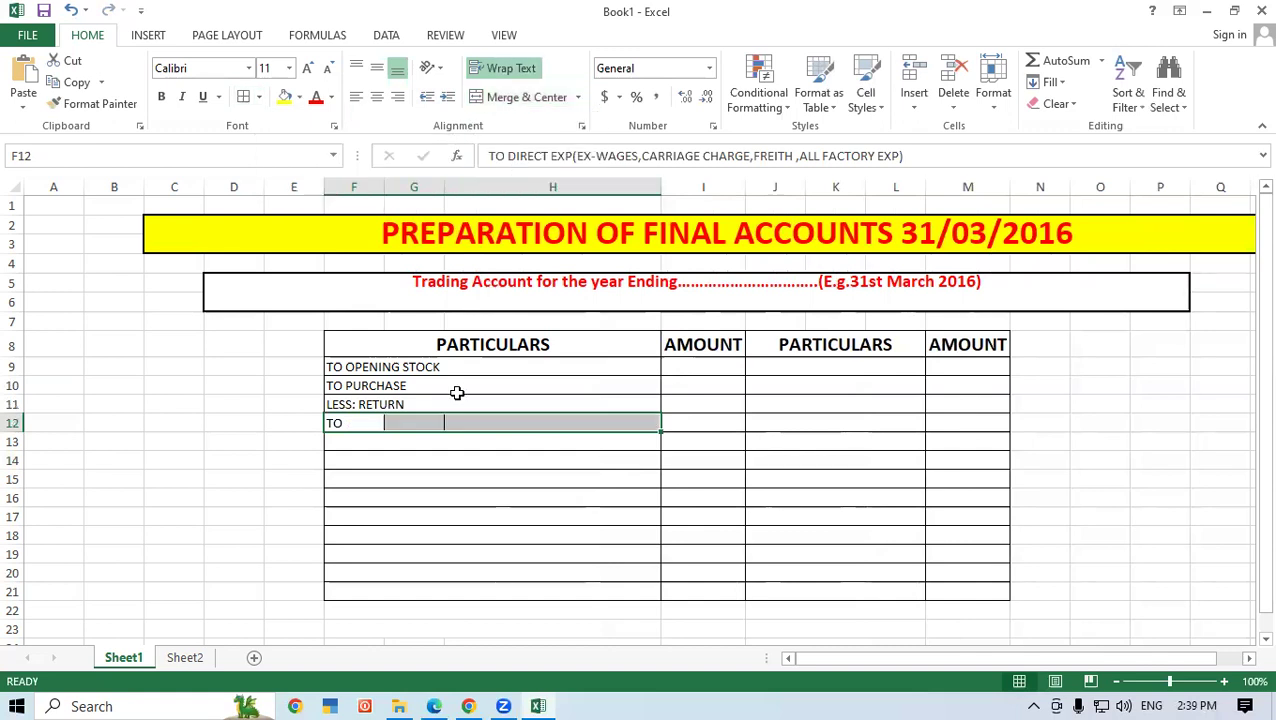
click(352, 422)
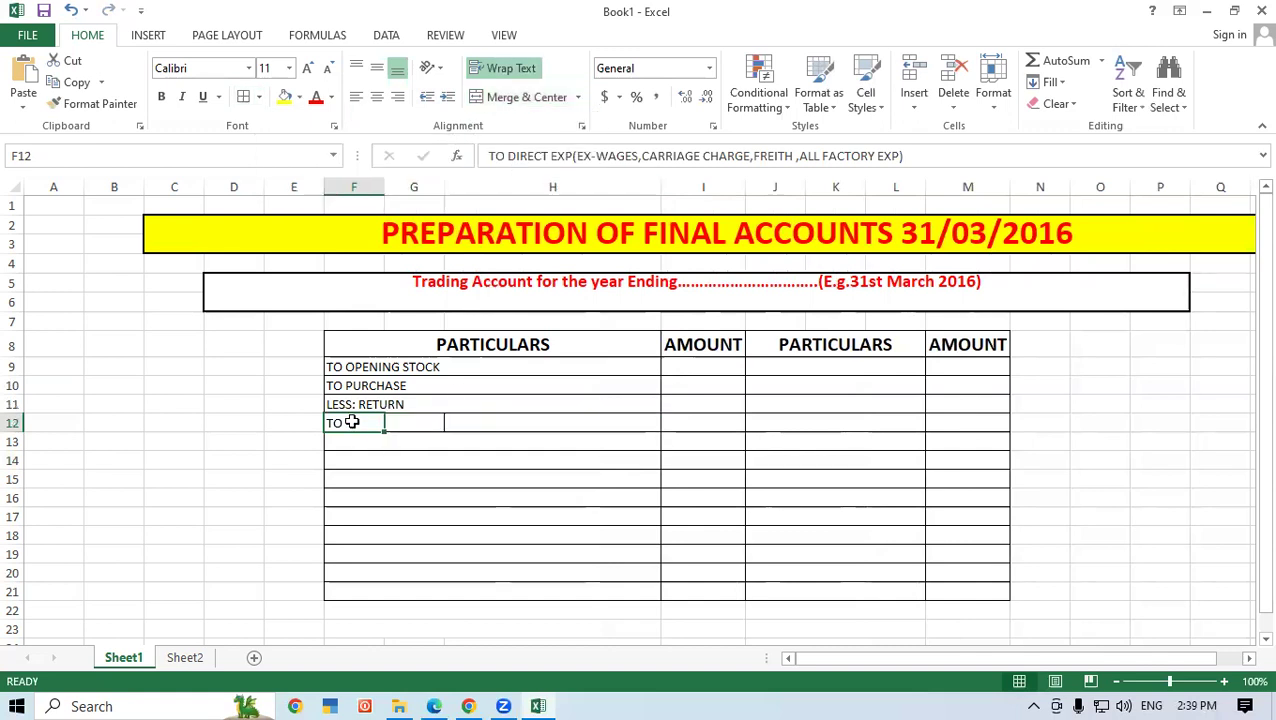
click(520, 72)
click(522, 72)
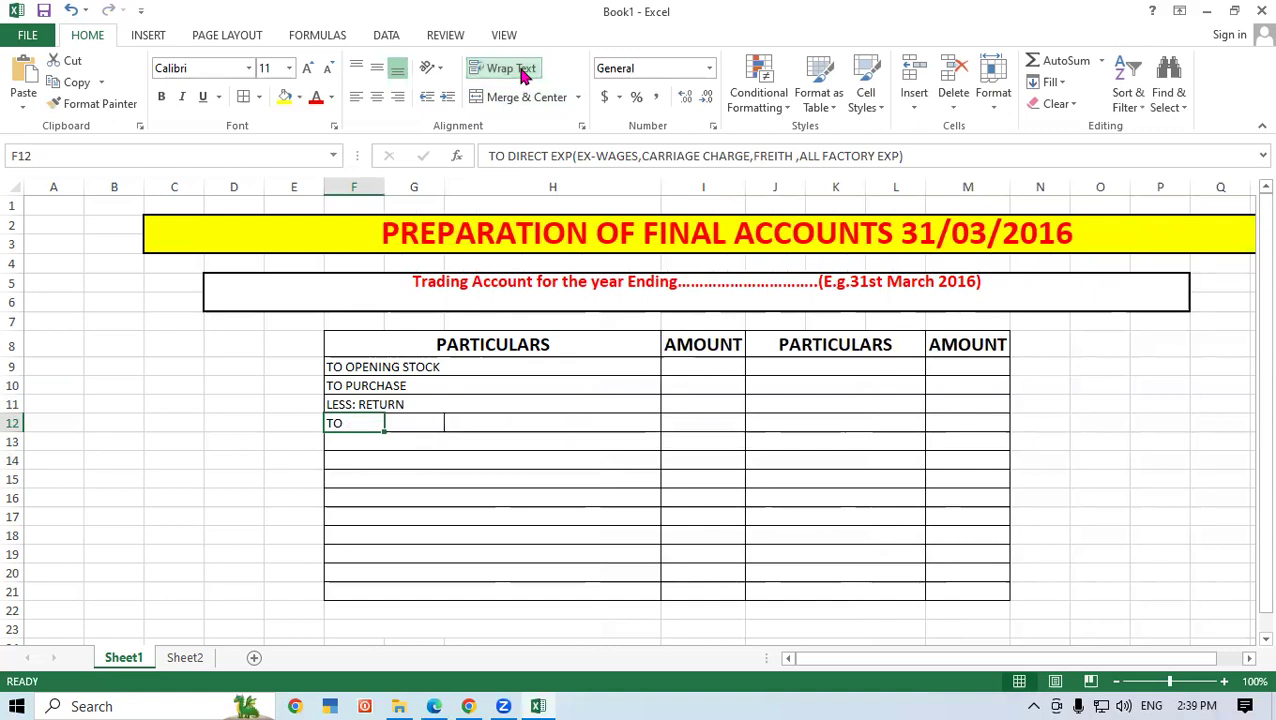
key(ctrl+z)
key(ctrl+z)
key(ctrl+z)
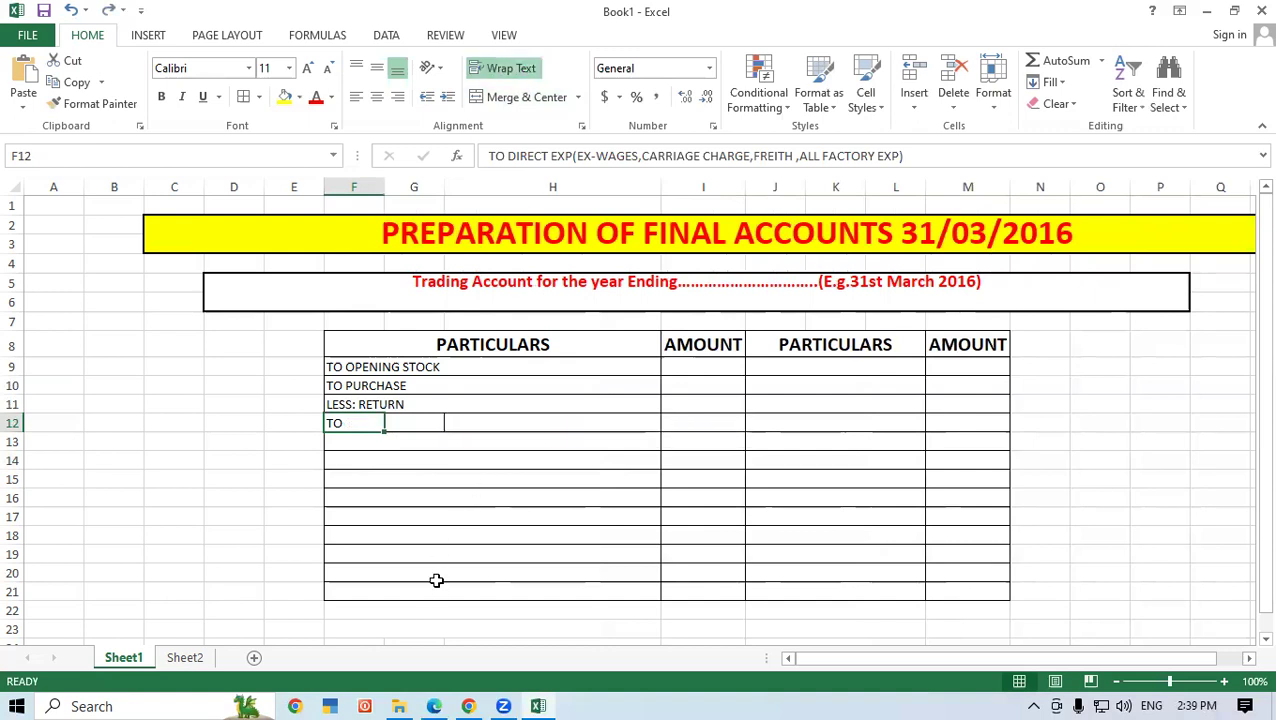
- Narrow column H slightly, keeping the direct expenses text readable up to FREITH
click(517, 457)
drag(665, 180, 639, 181)
click(834, 461)
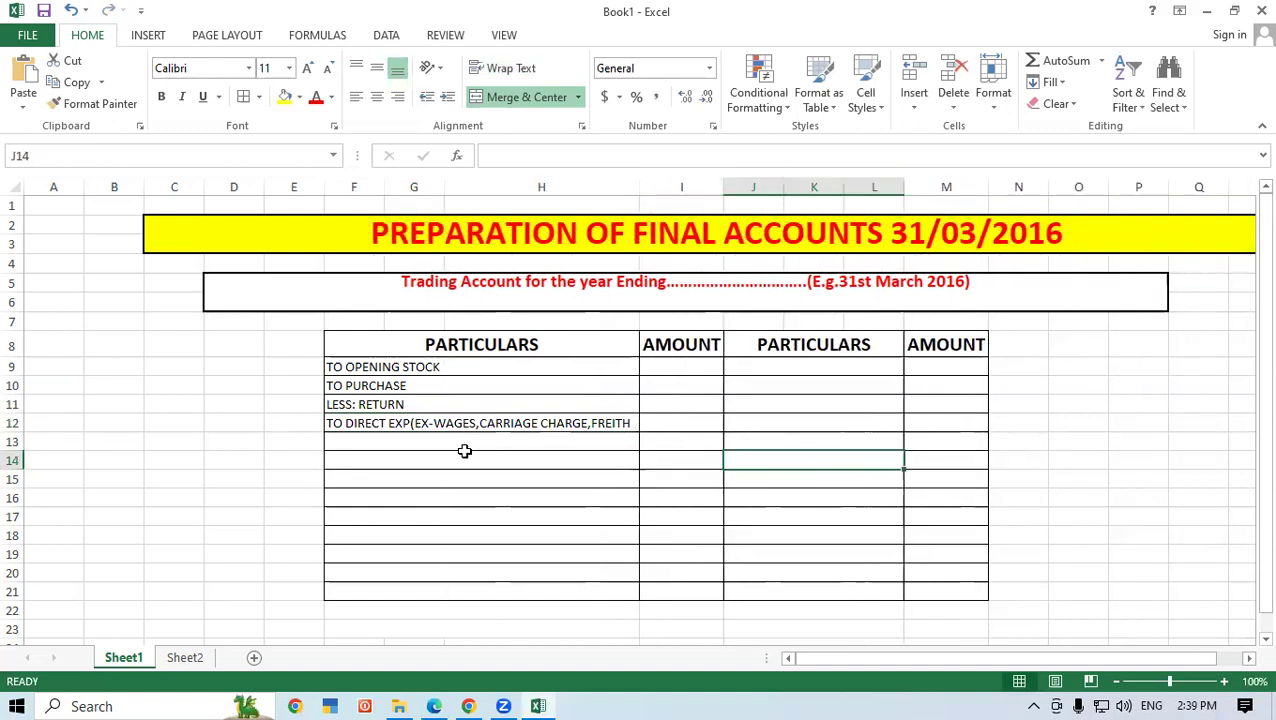
- Check the PDF format for the item after direct expenses and enter TO GROSS PROFIT in Excel cell F13
click(425, 458)
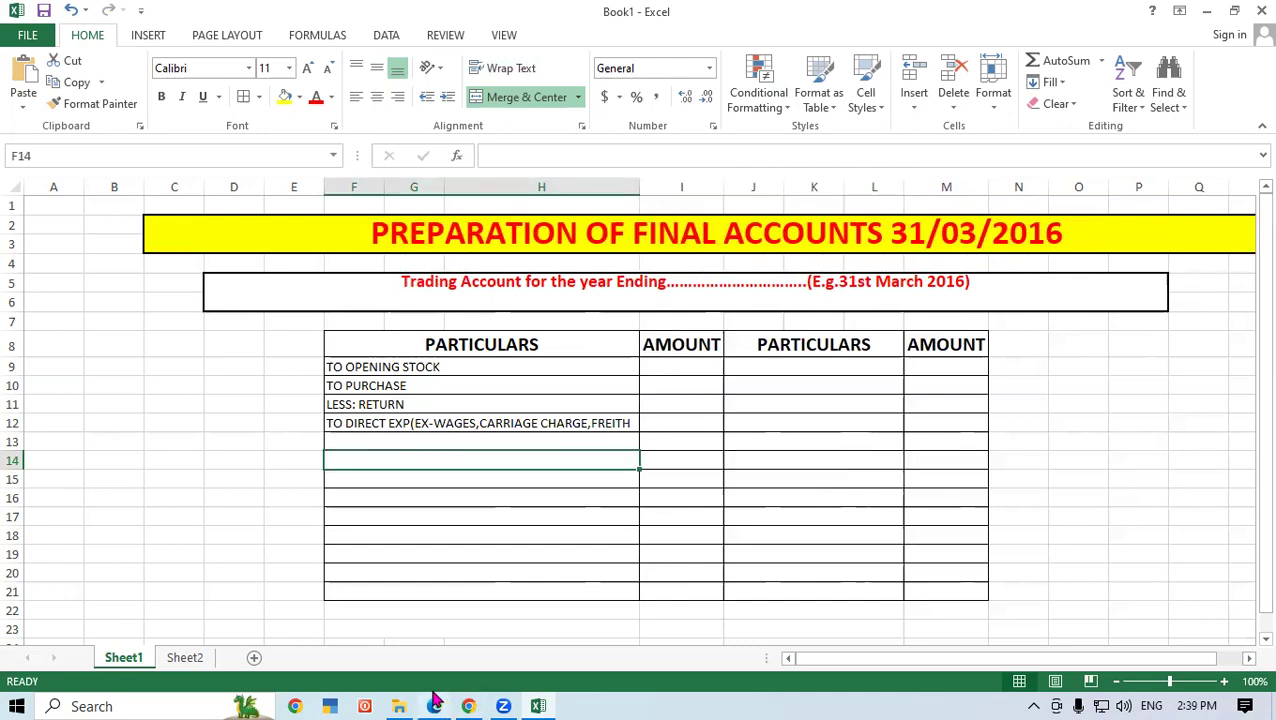
click(424, 630)
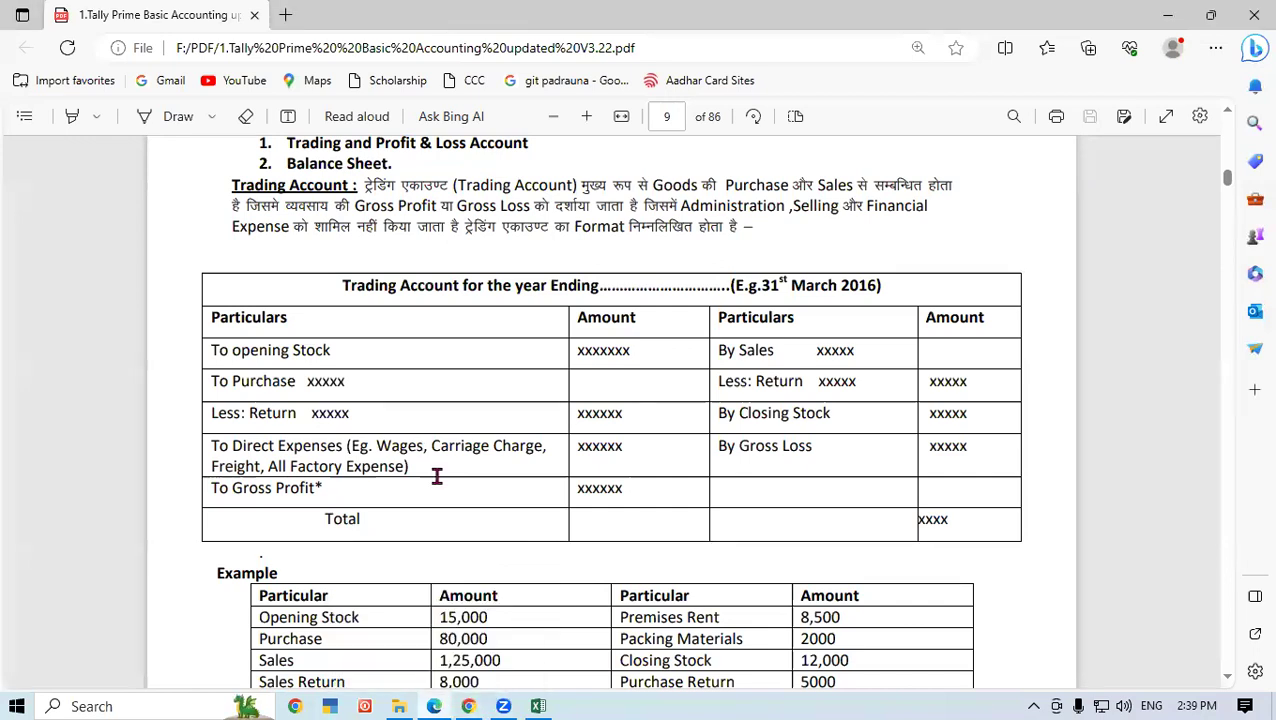
click(538, 706)
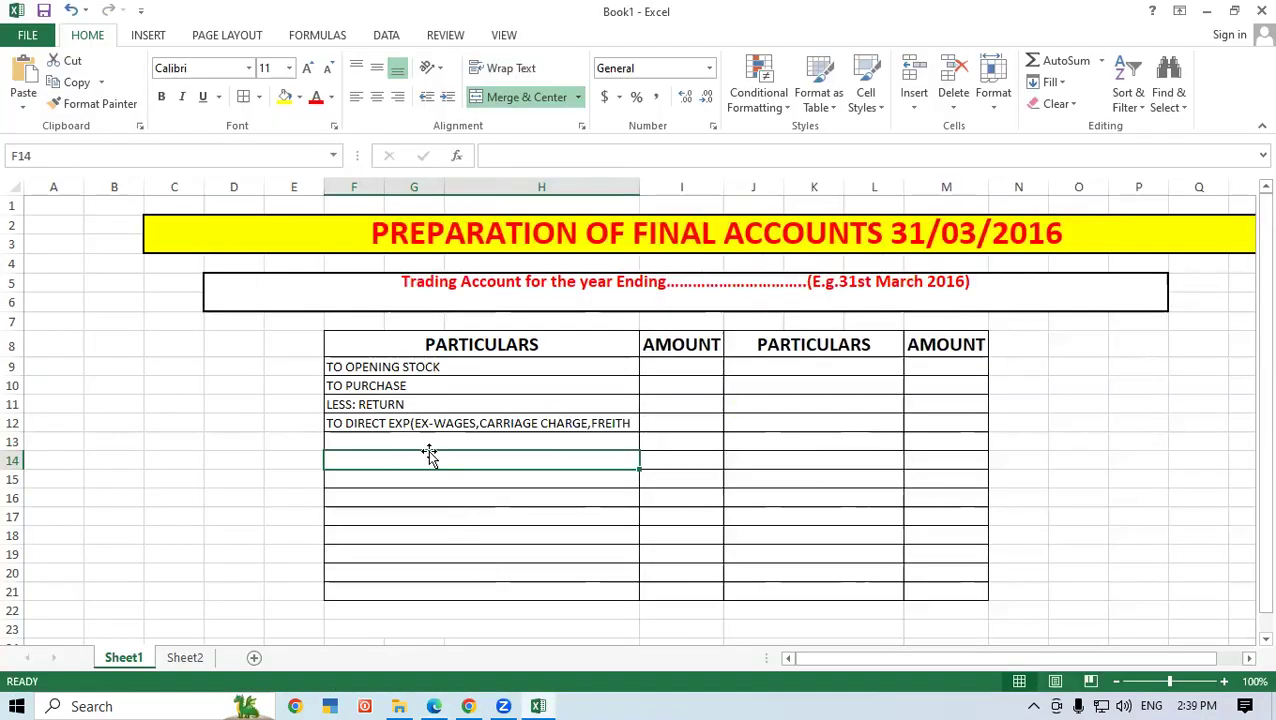
click(438, 441)
text(T)
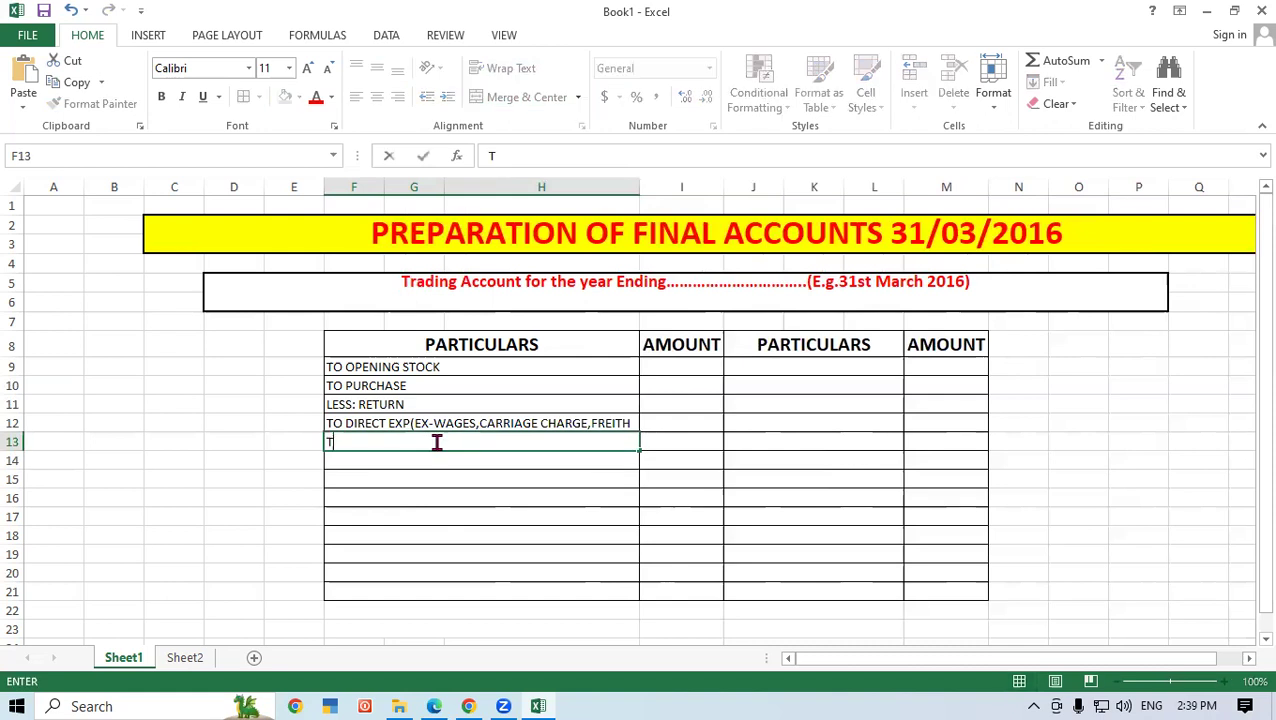
text(O GROSS)
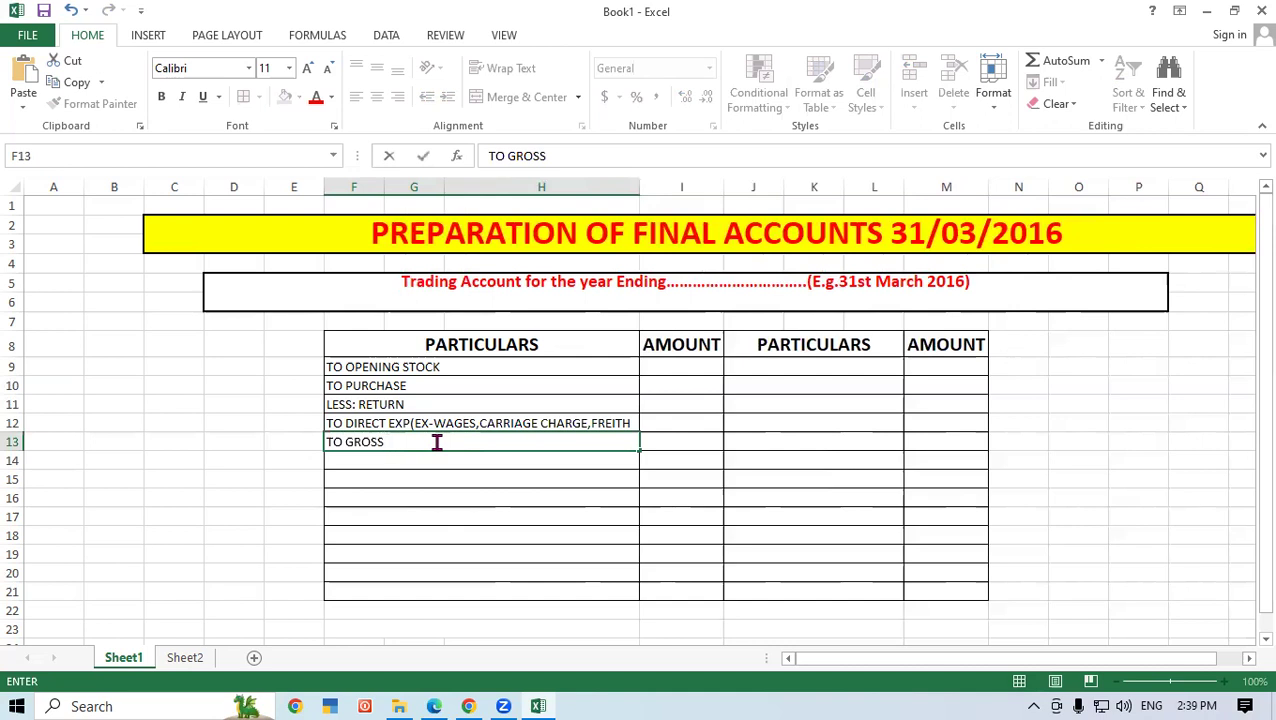
text(PROF)
text(IT)
- Enter TOTAL in cell F14, below the gross profit item
click(410, 462)
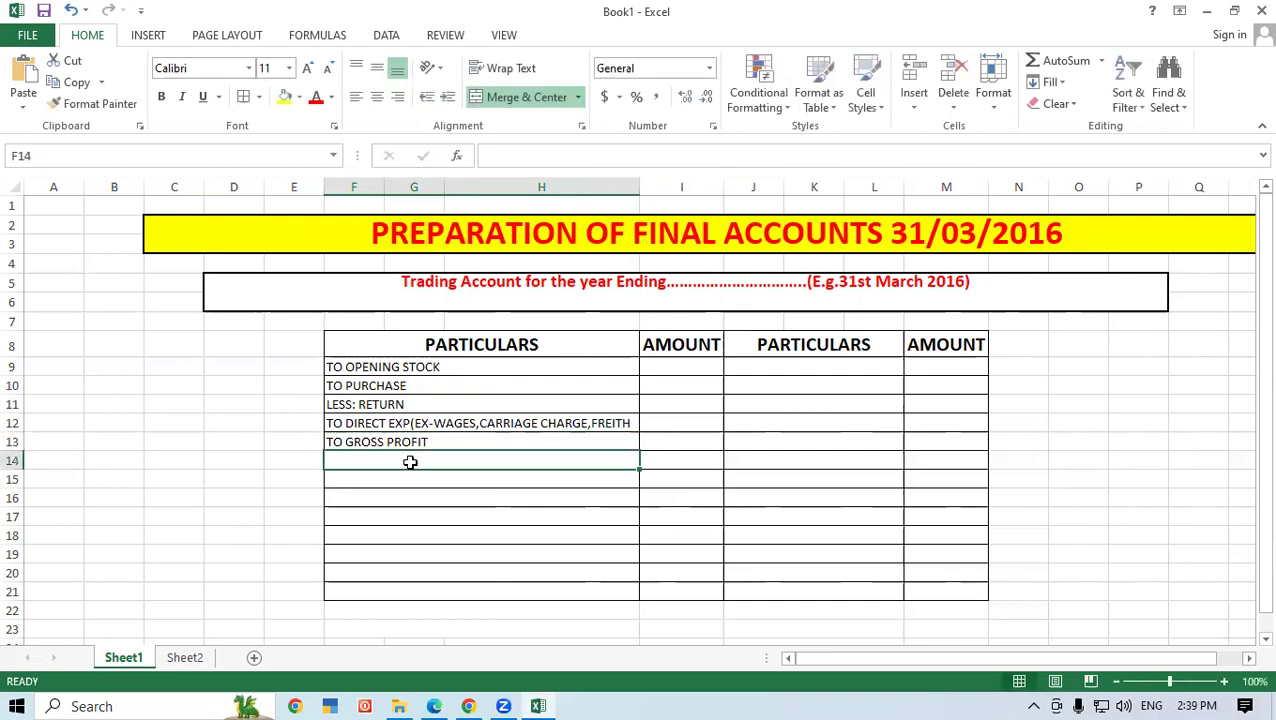
text(TOTAL)
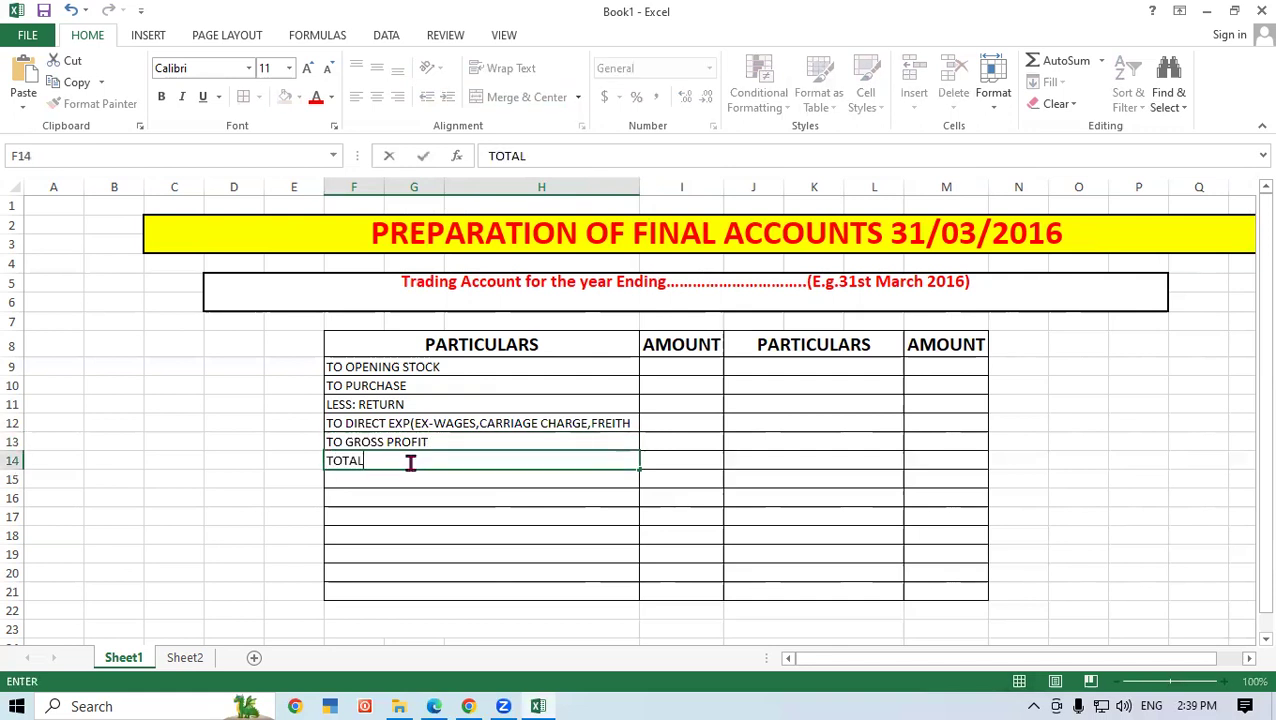
click(535, 510)
- Enter BY SALES in cell J9 as the first item of the credit-side particulars
click(800, 368)
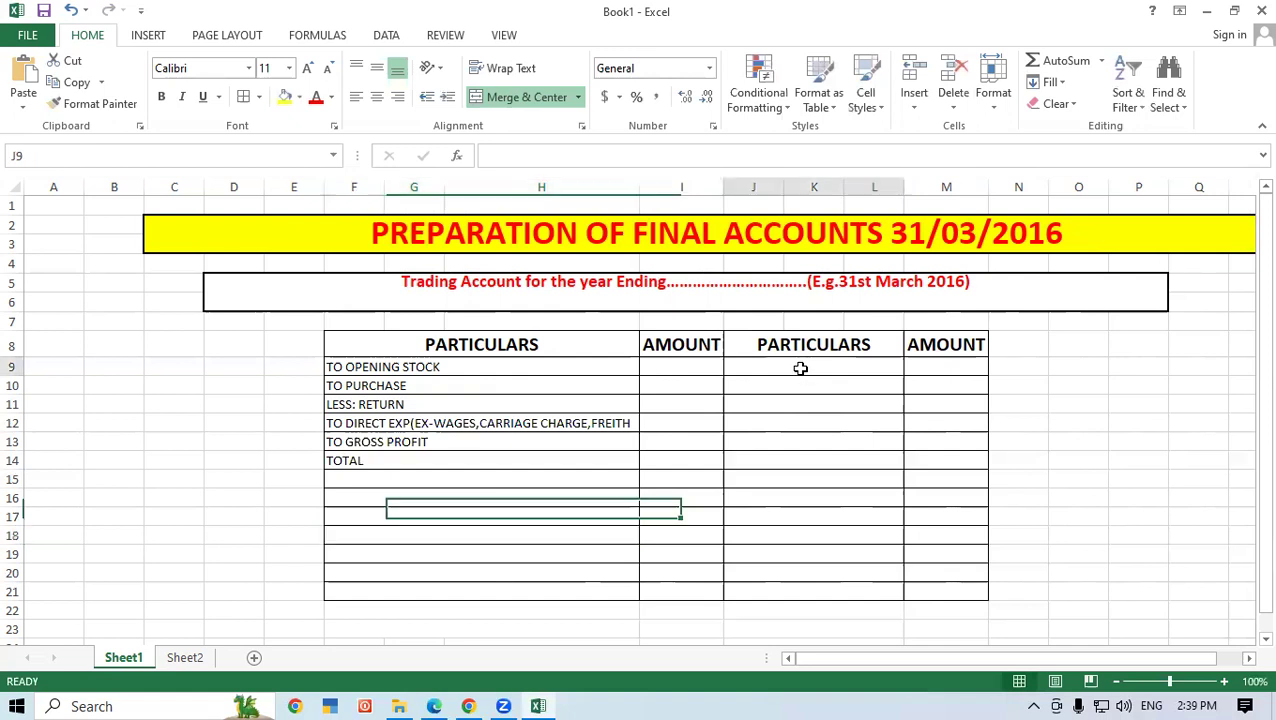
text(BY)
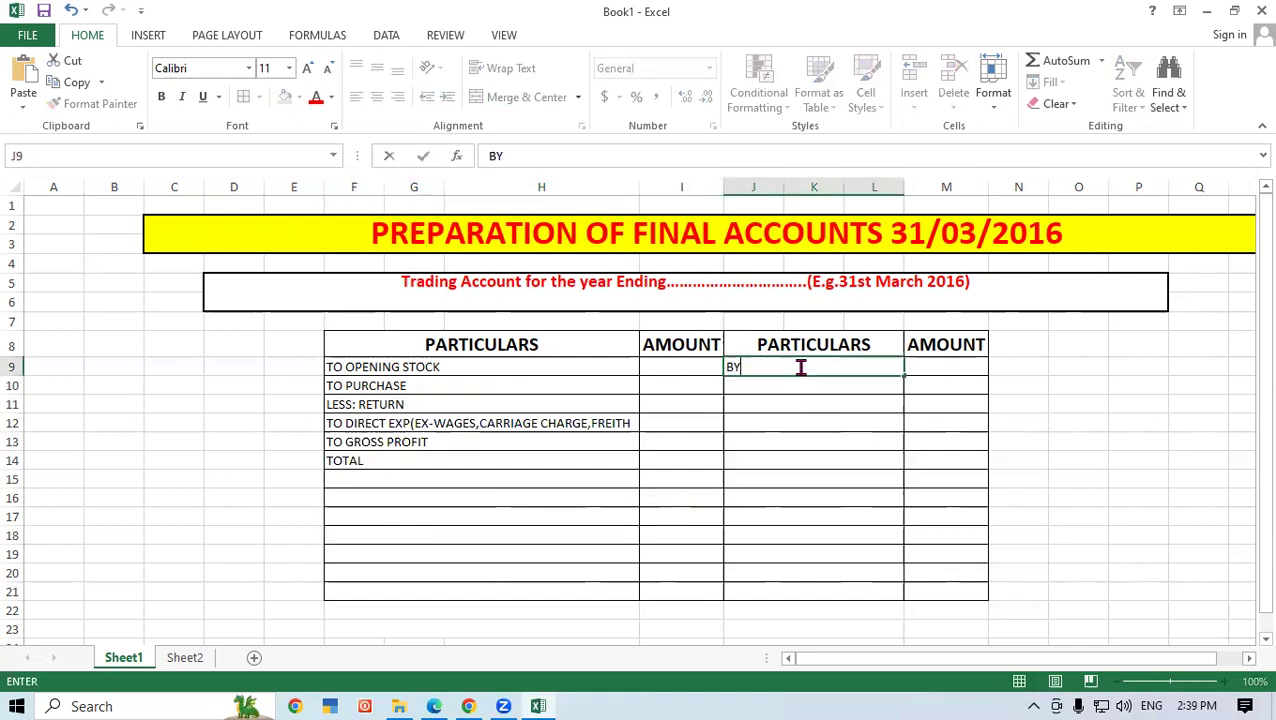
text( SALES)
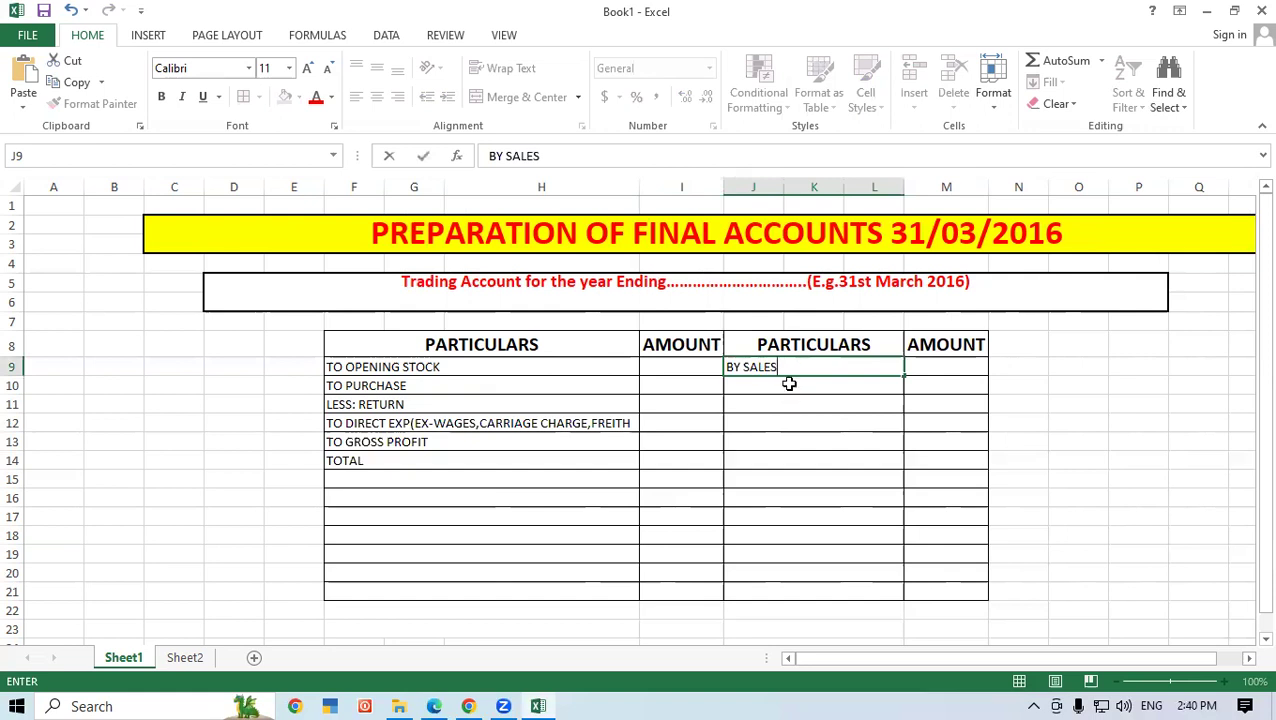
- Enter LESS: RETURN in cell J10 and CLOSING STOCK in cell J11 of the credit-side particulars
click(789, 383)
text(LESS)
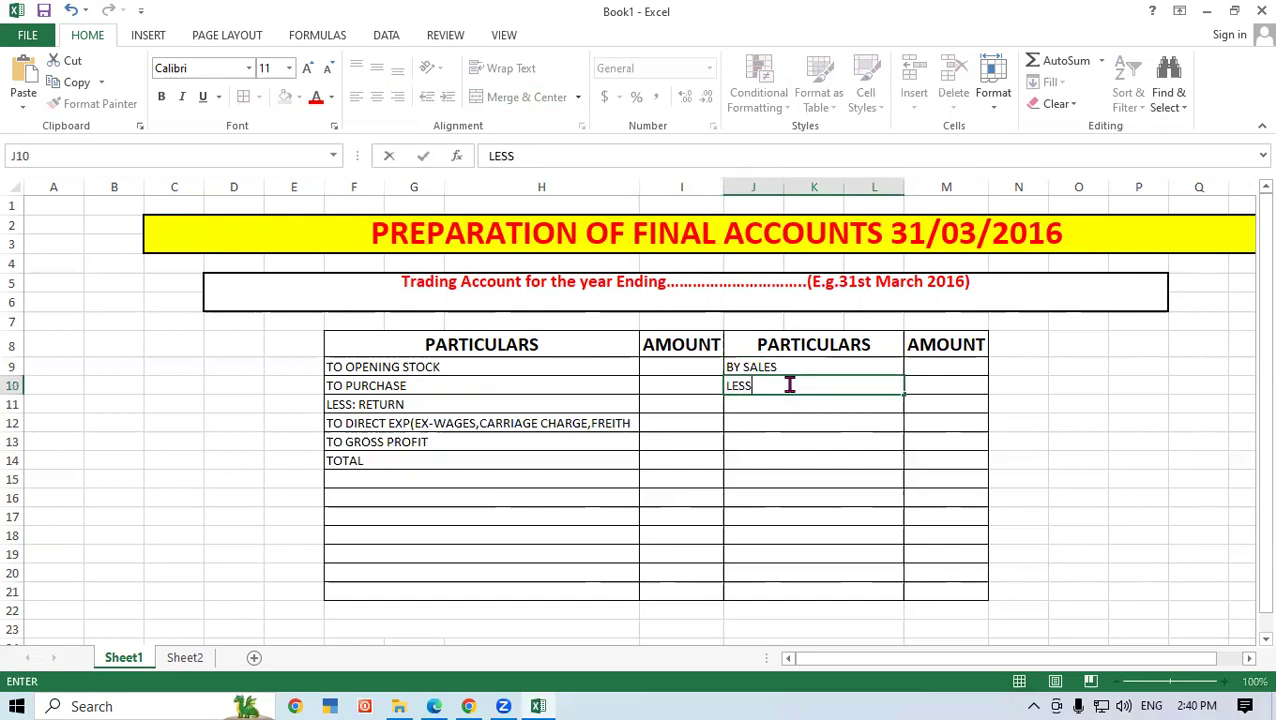
text(: RETURN)
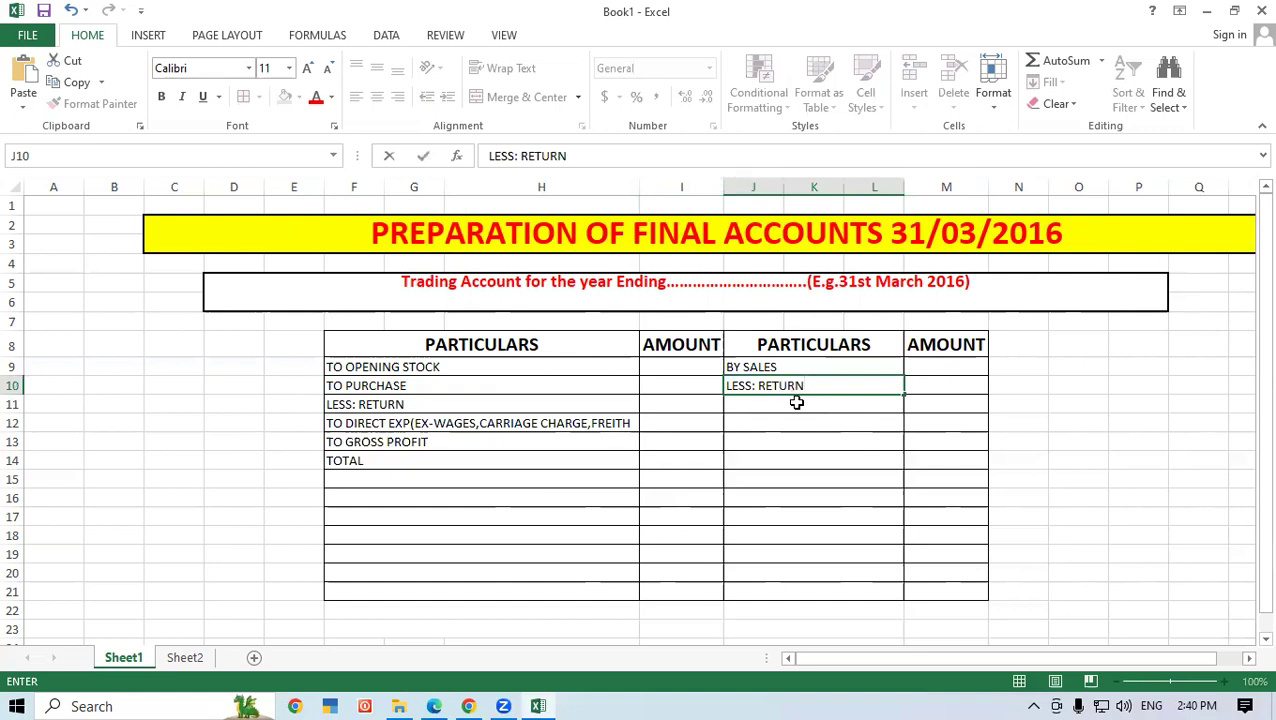
click(797, 408)
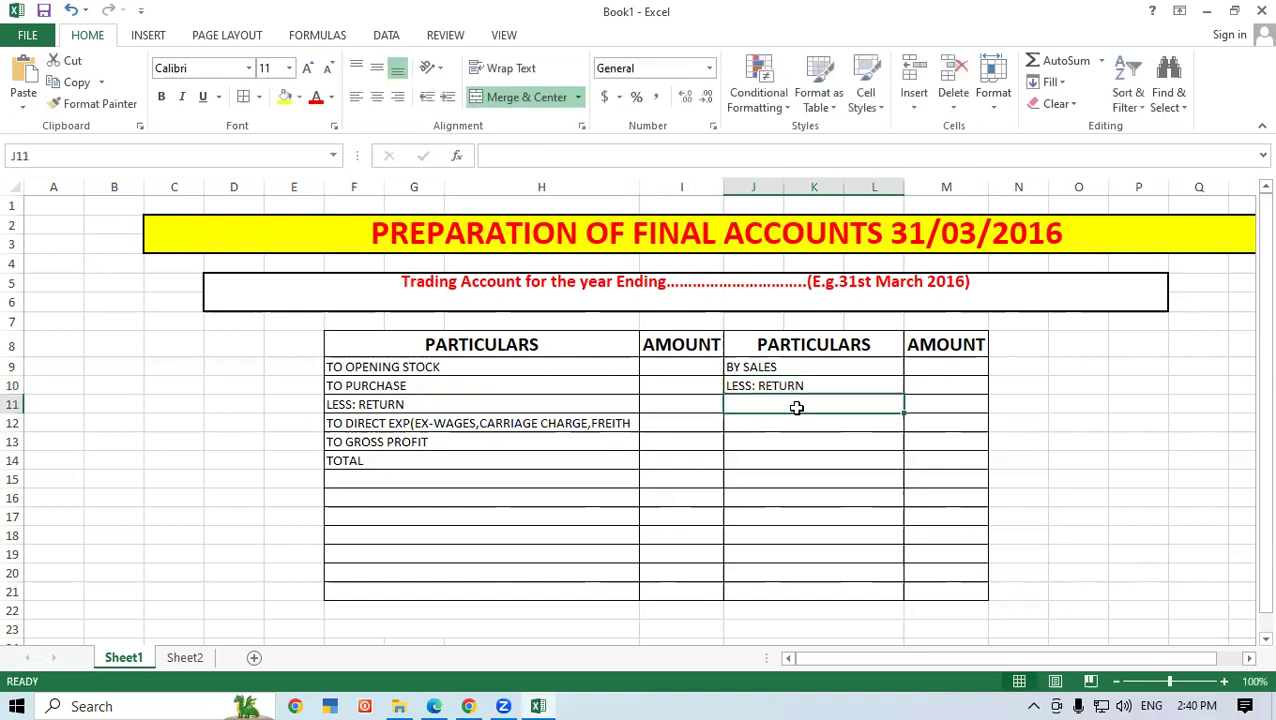
text(CLOS)
text(IN)
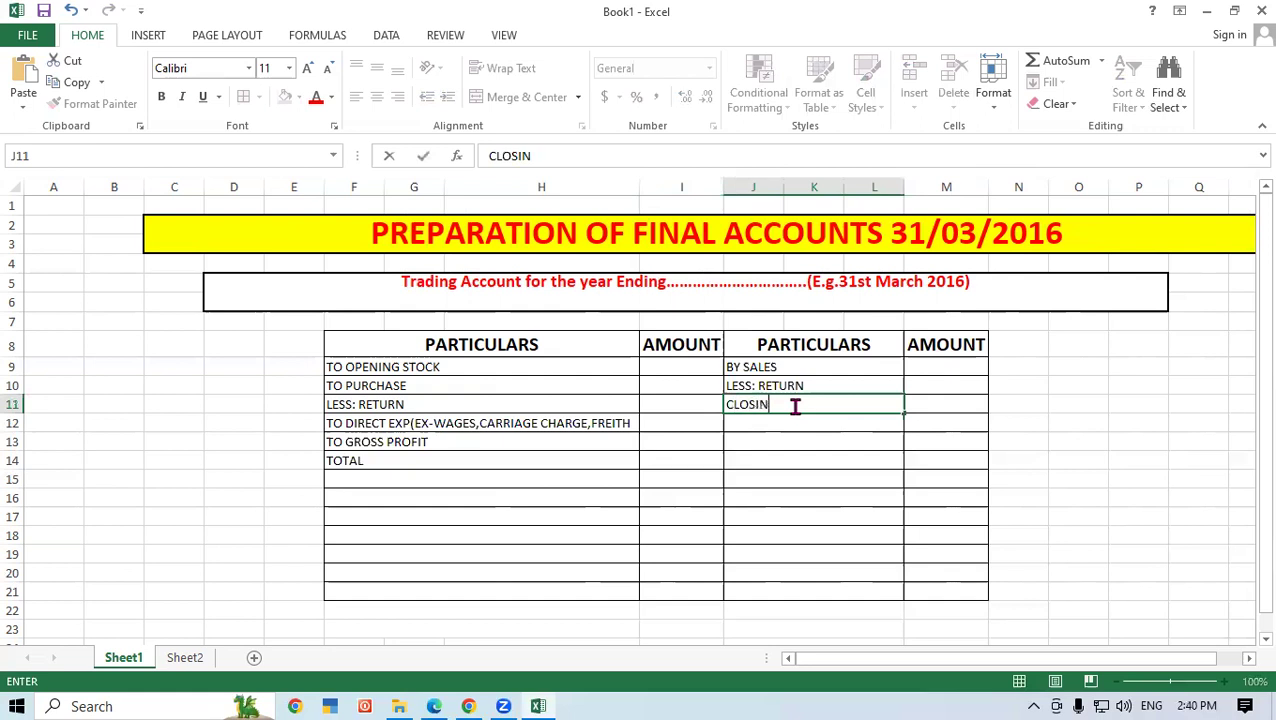
text(G STOCK)
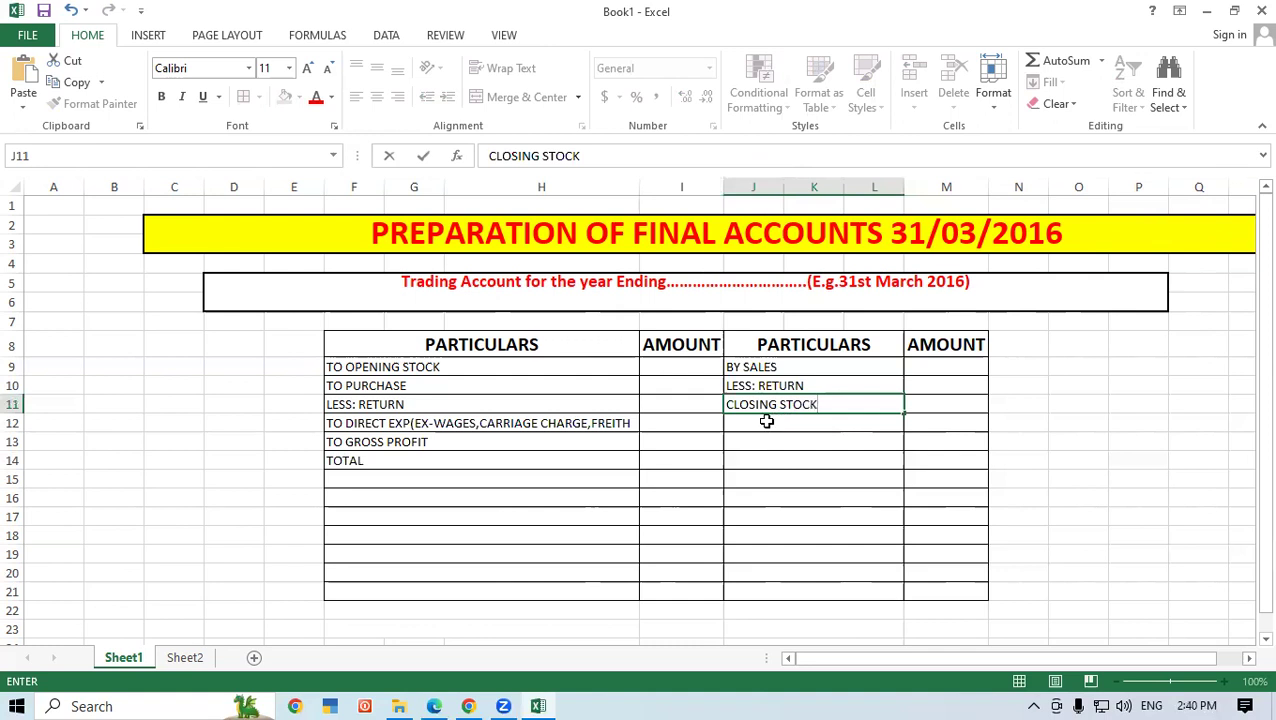
- Check the credit-side wording in the PDF format and prefix the closing stock item in Excel cell J11 with BY
click(766, 421)
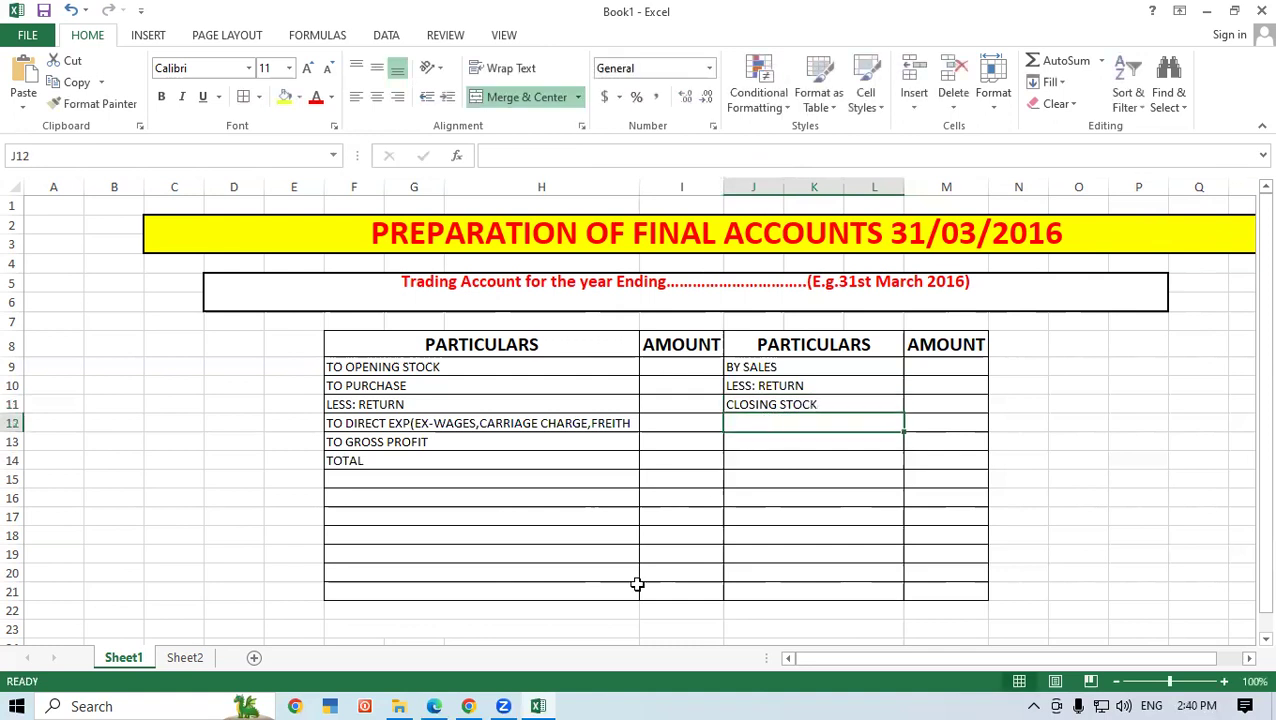
mouse_move(440, 698)
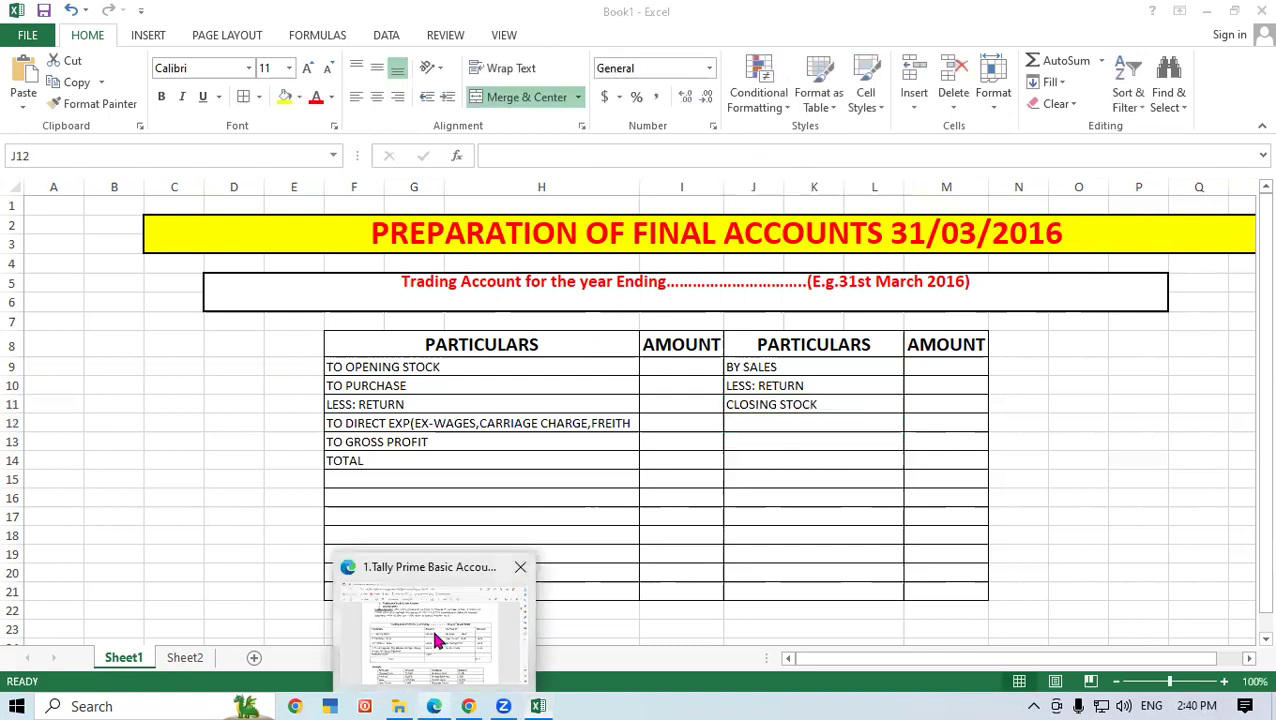
click(439, 639)
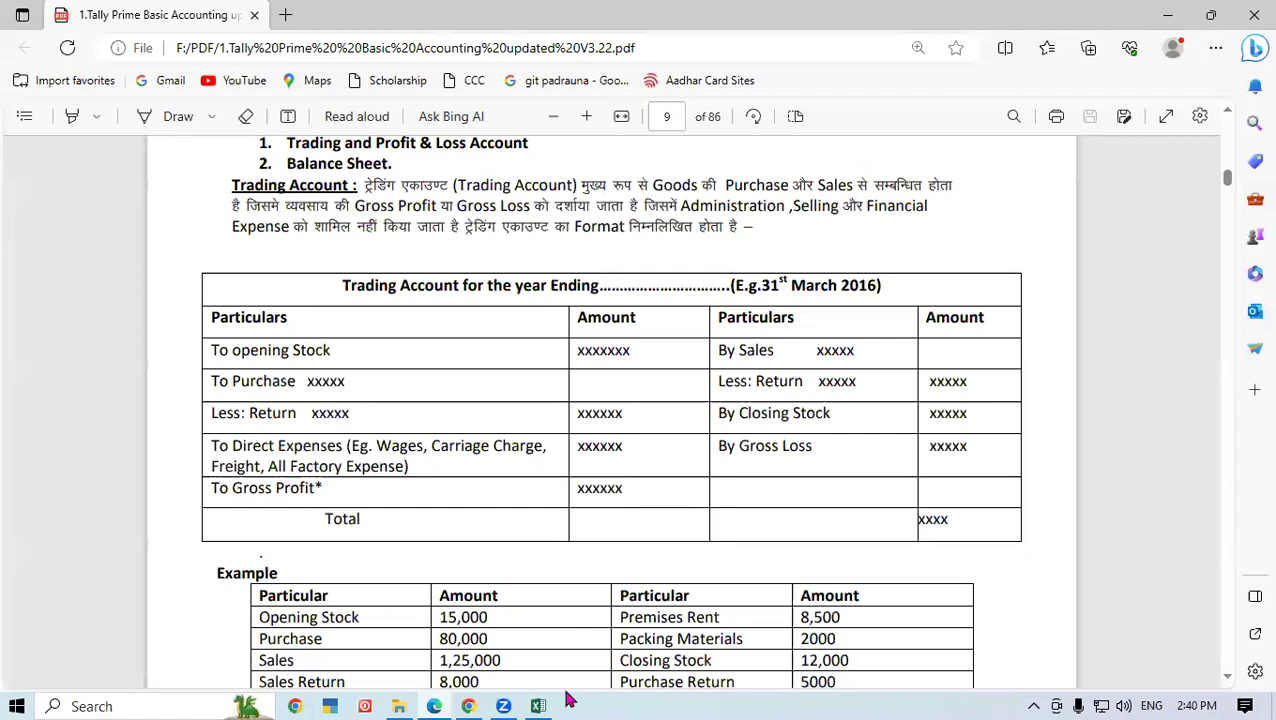
click(538, 706)
double_click(741, 404)
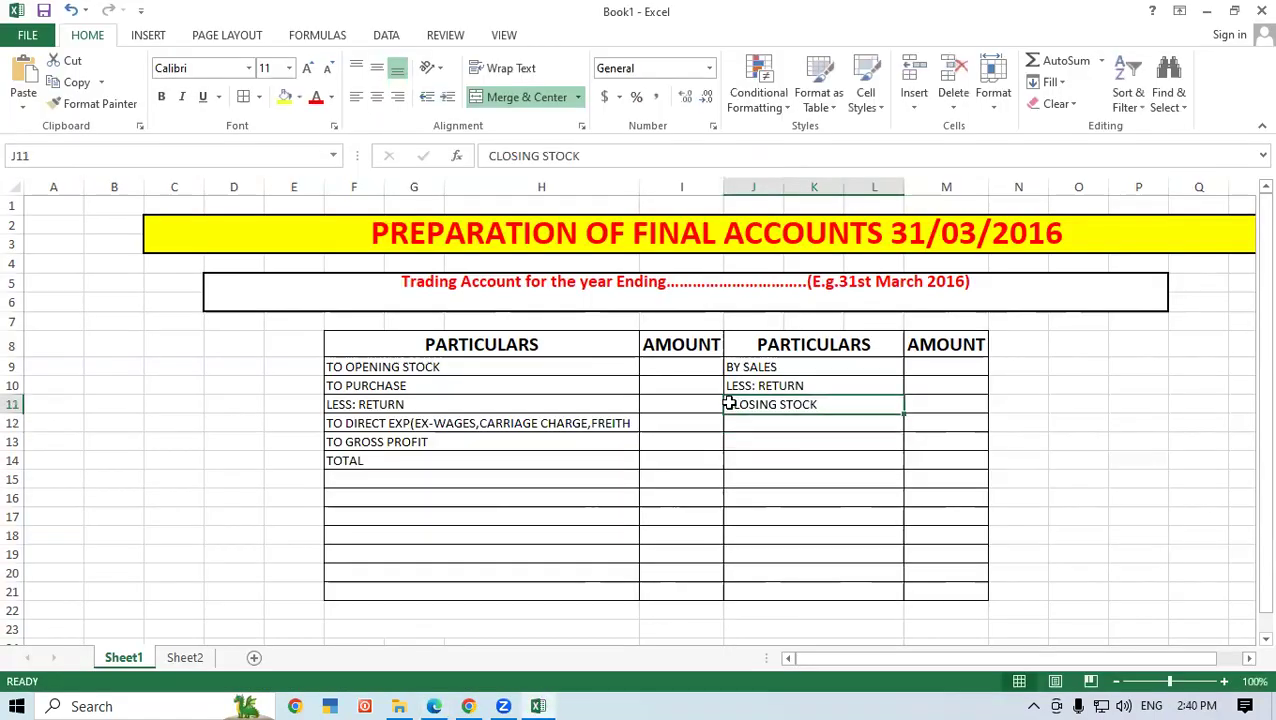
text(BY)
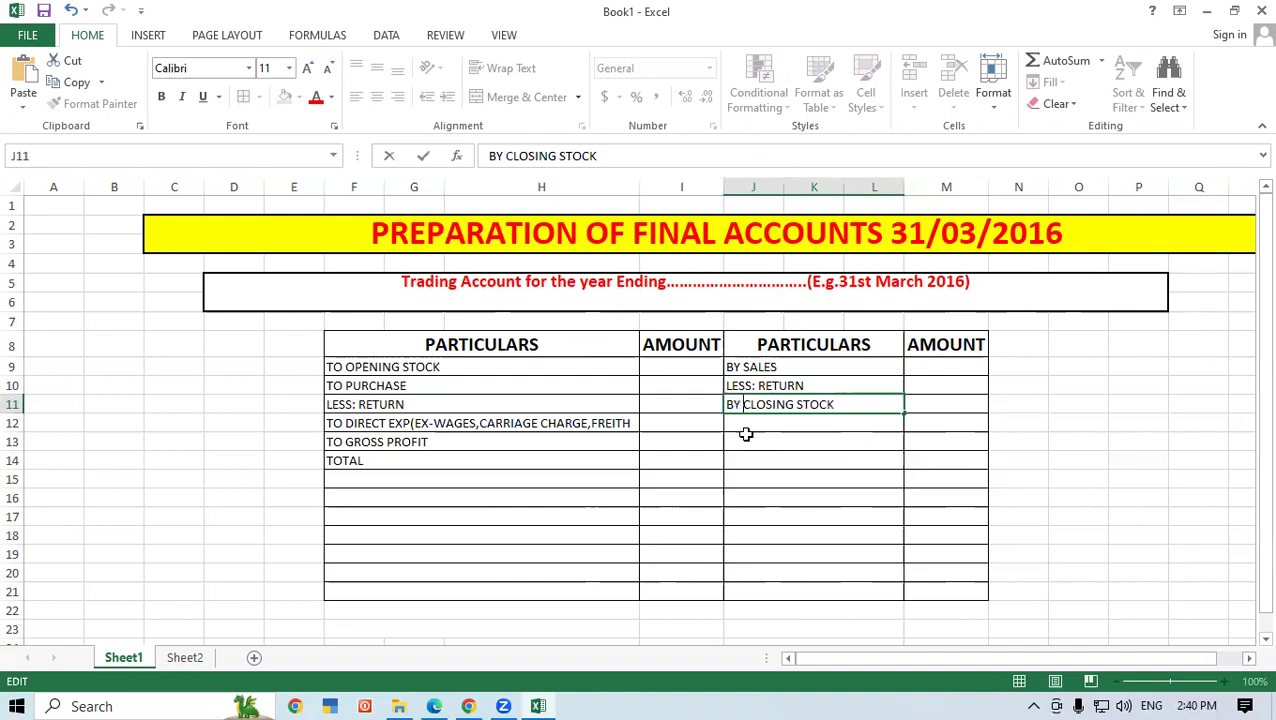
- Enter BY GROSS LOSS in cell J12, below the closing stock item
click(746, 423)
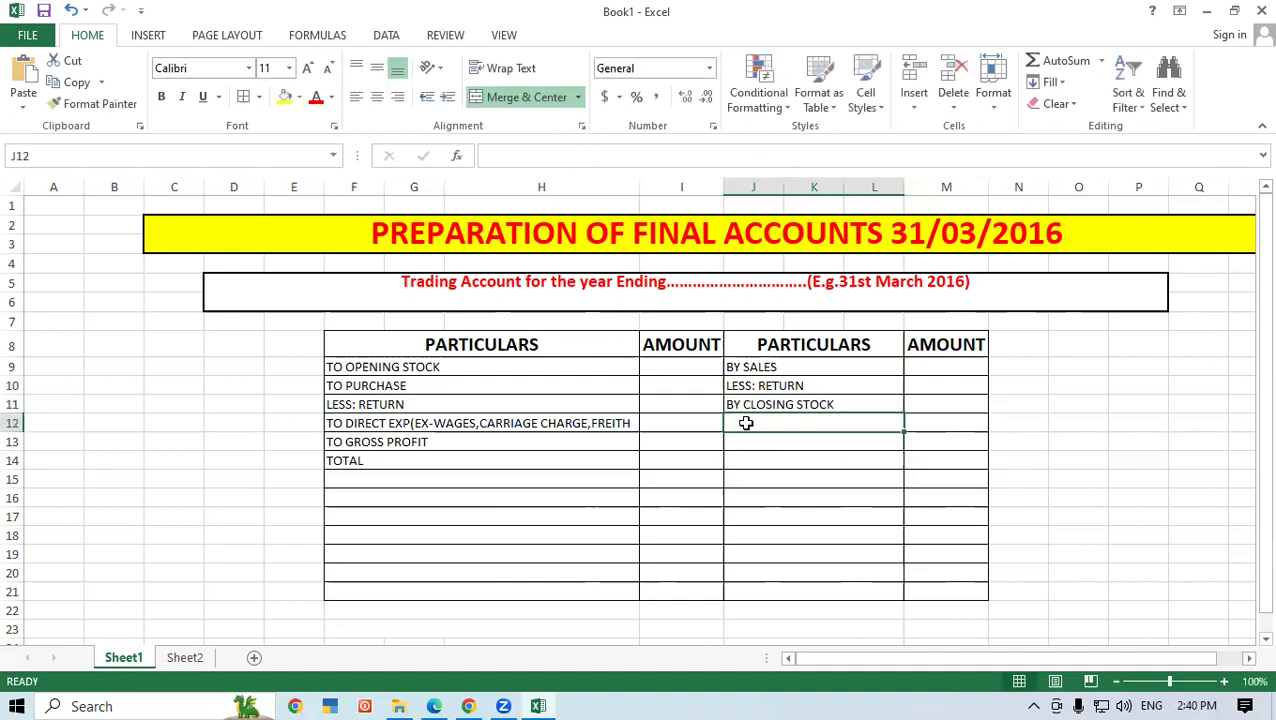
text(BY GROSS)
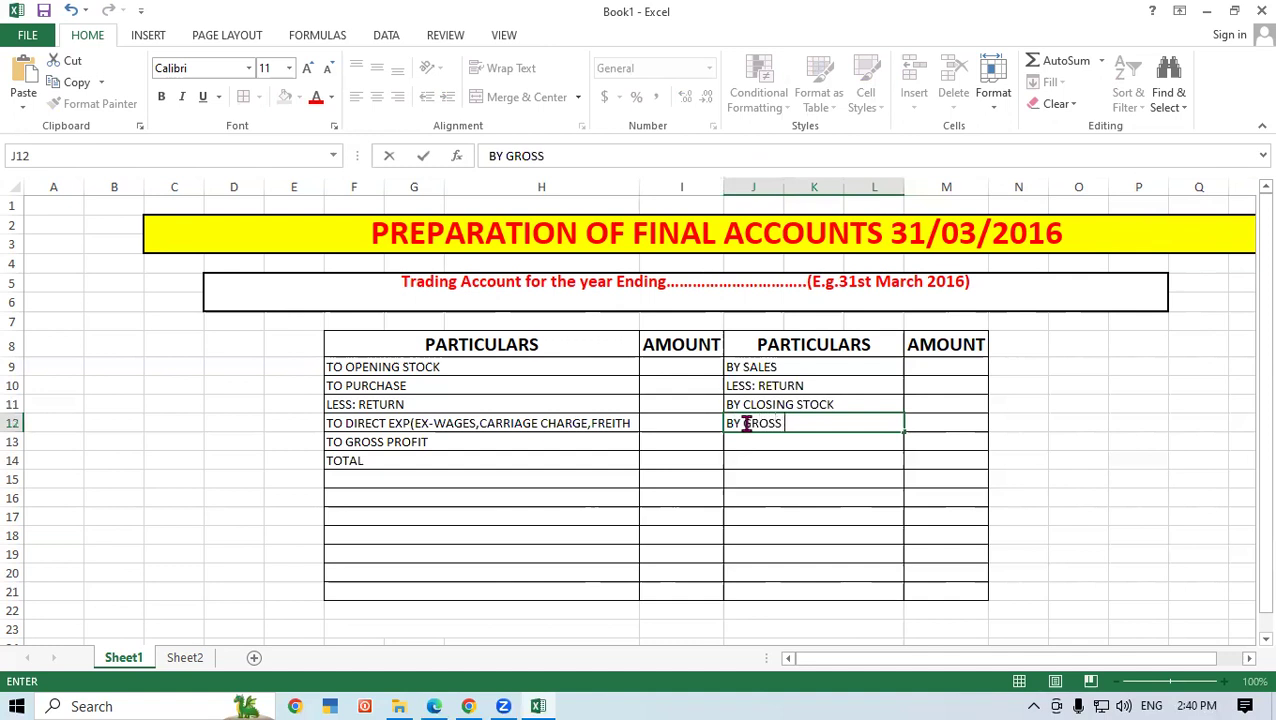
text( LOSS)
- Check the total row in the PDF format and enter TOTAL in Excel cell J14 of the credit side
click(766, 458)
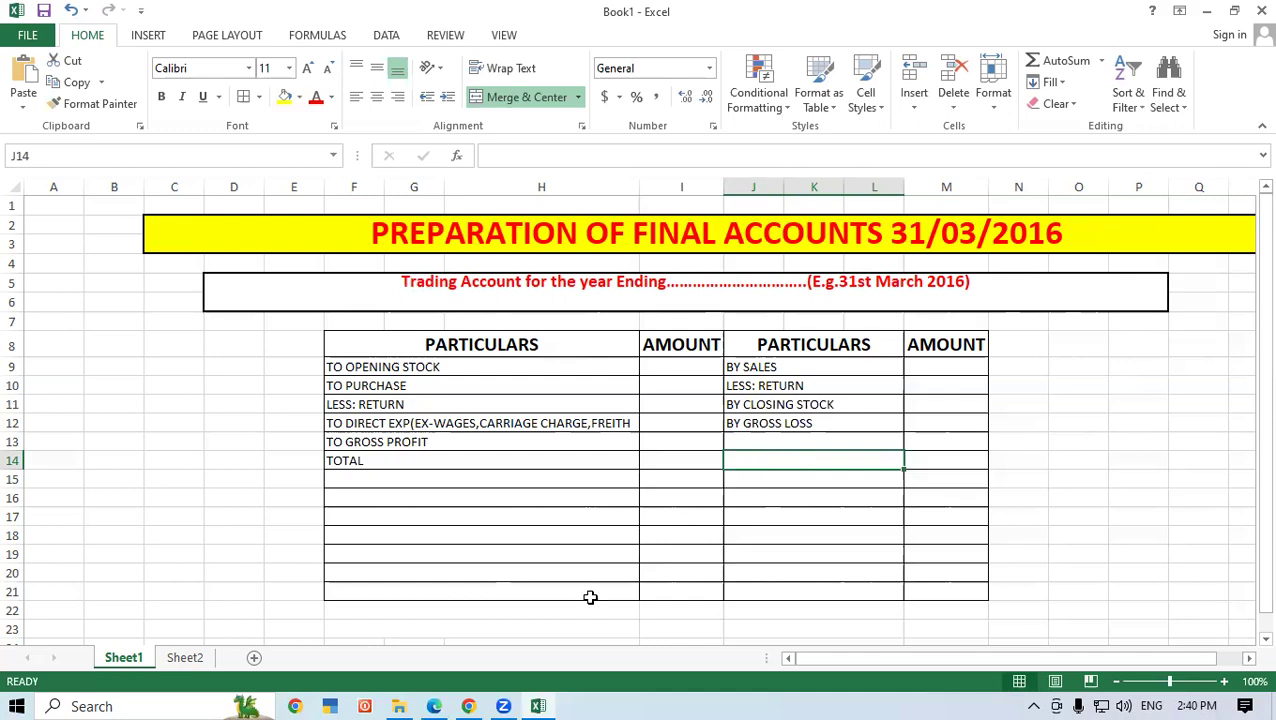
click(434, 706)
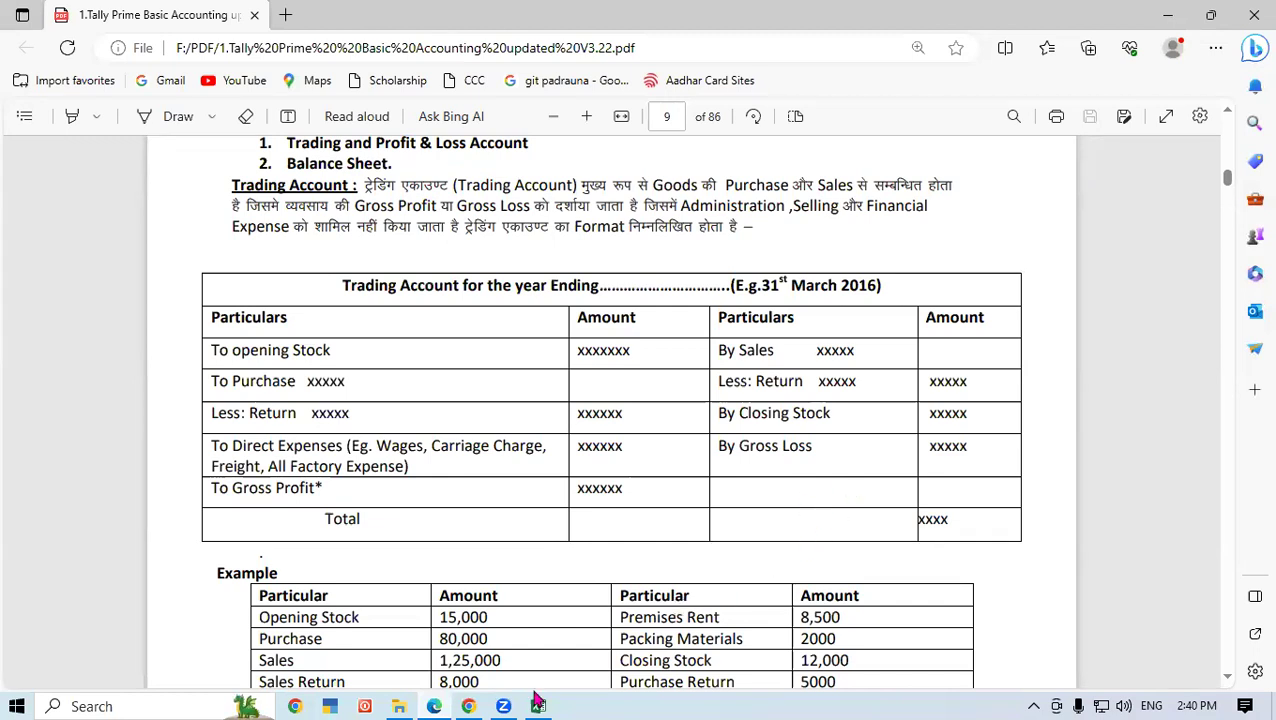
mouse_move(537, 702)
click(548, 645)
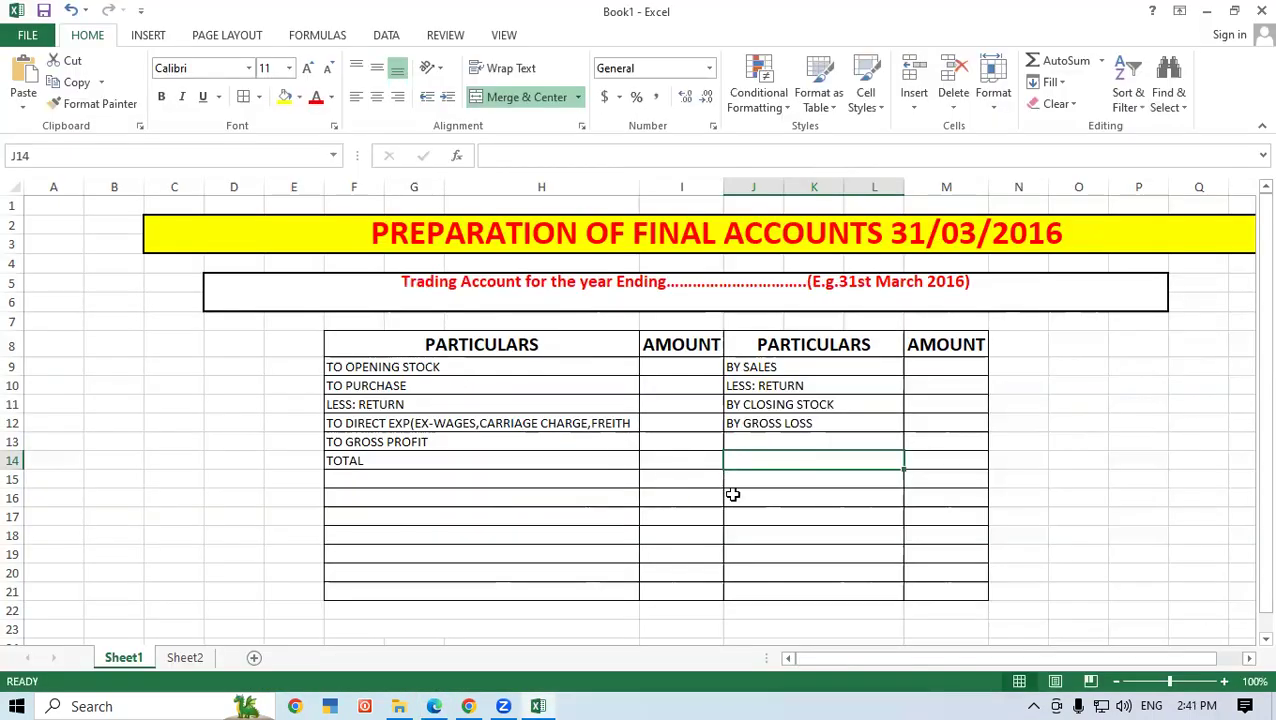
text(TO)
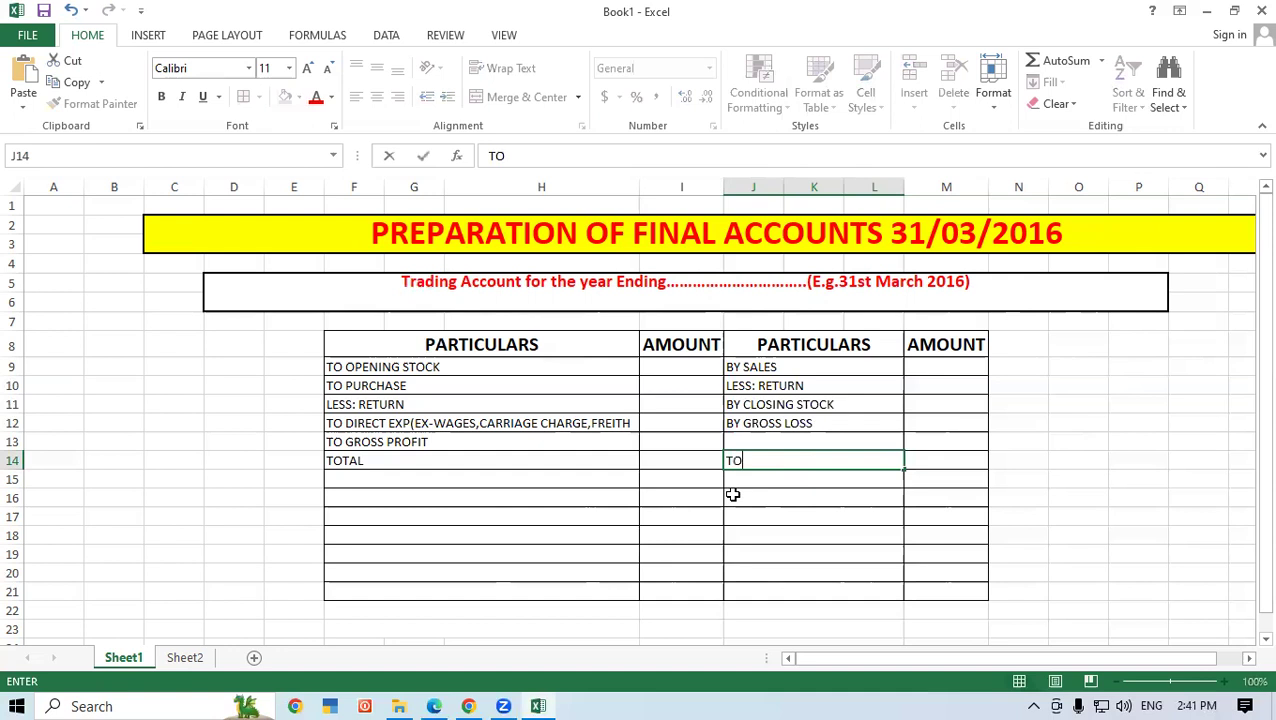
text(TAL)
click(738, 536)
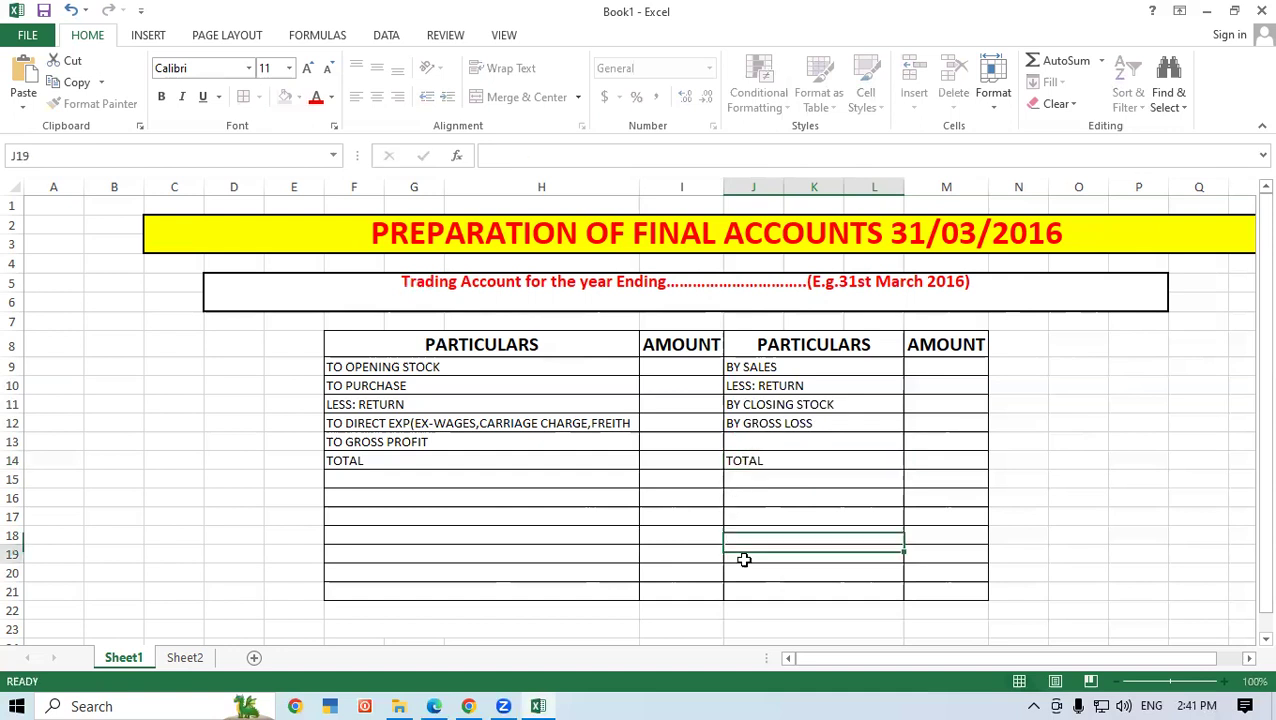
- Increase the font size of the Trading Account rows F9:M15 to 16
click(743, 555)
drag(463, 373, 794, 471)
click(794, 471)
click(743, 550)
drag(427, 366, 943, 473)
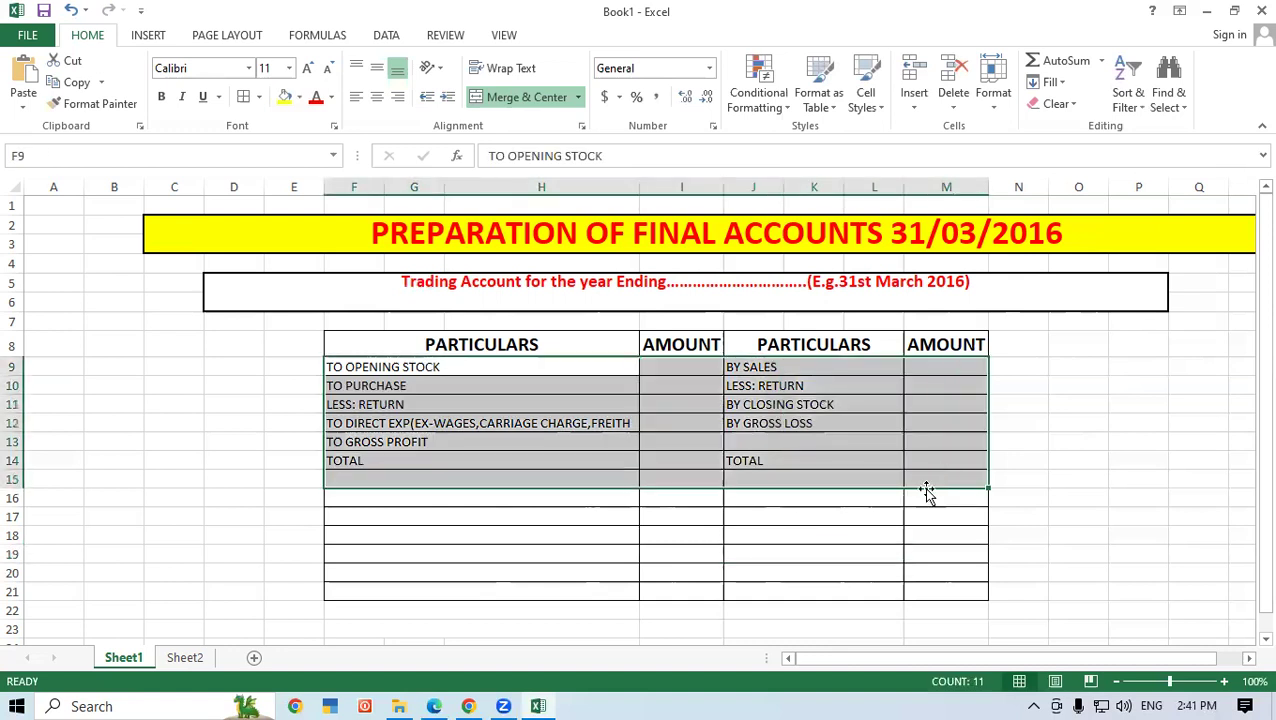
click(308, 68)
click(308, 68)
click(308, 68)
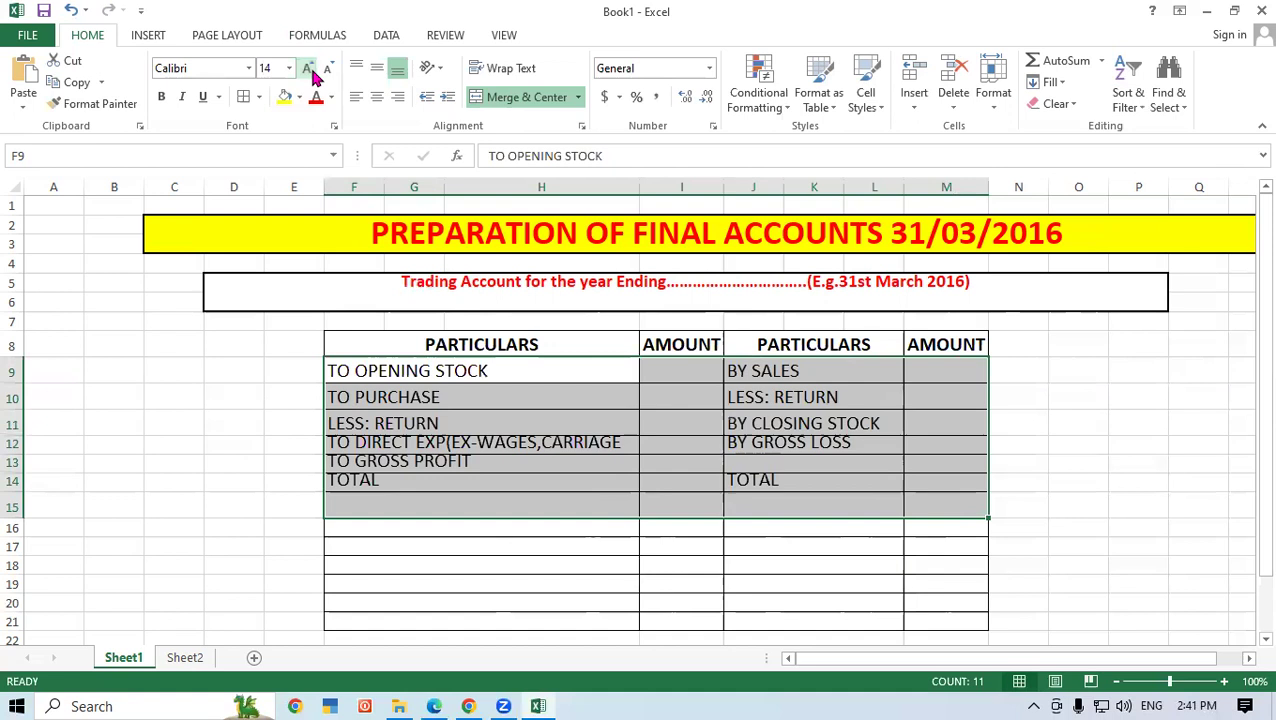
click(993, 503)
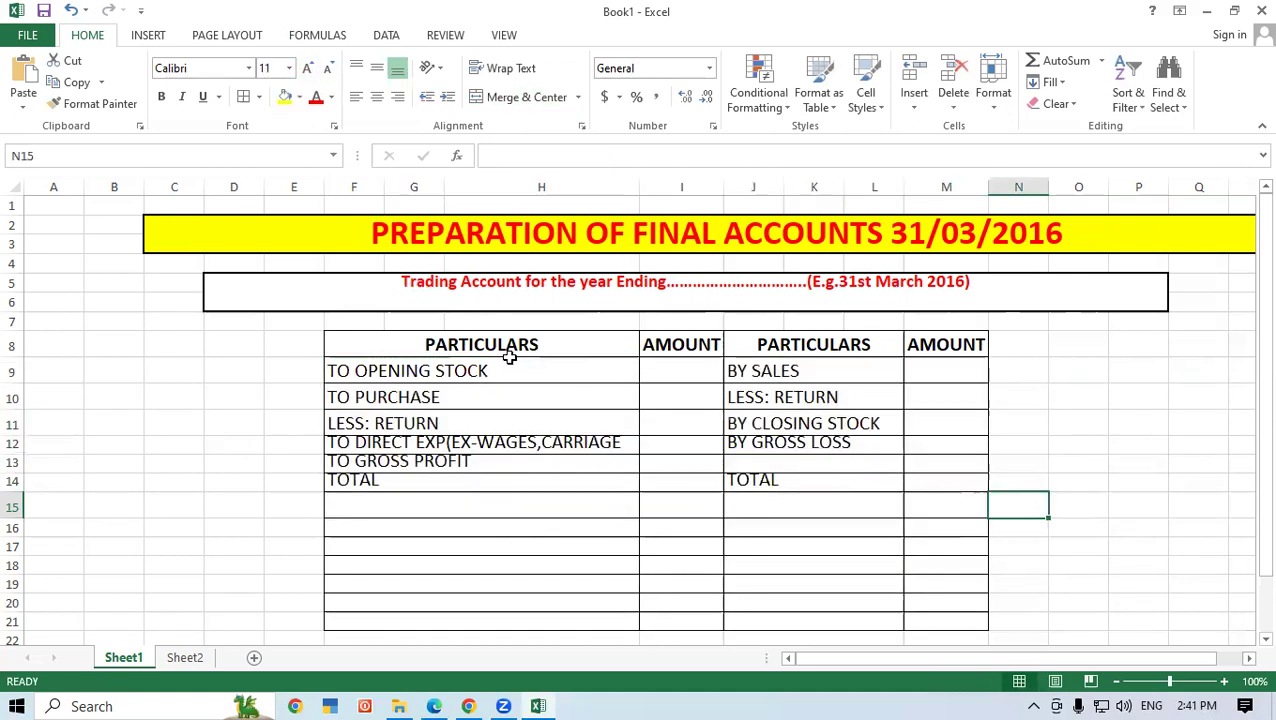
- Make the Trading Account entries in F9:M14 bold, from the opening stock row through the total row
drag(498, 367, 931, 484)
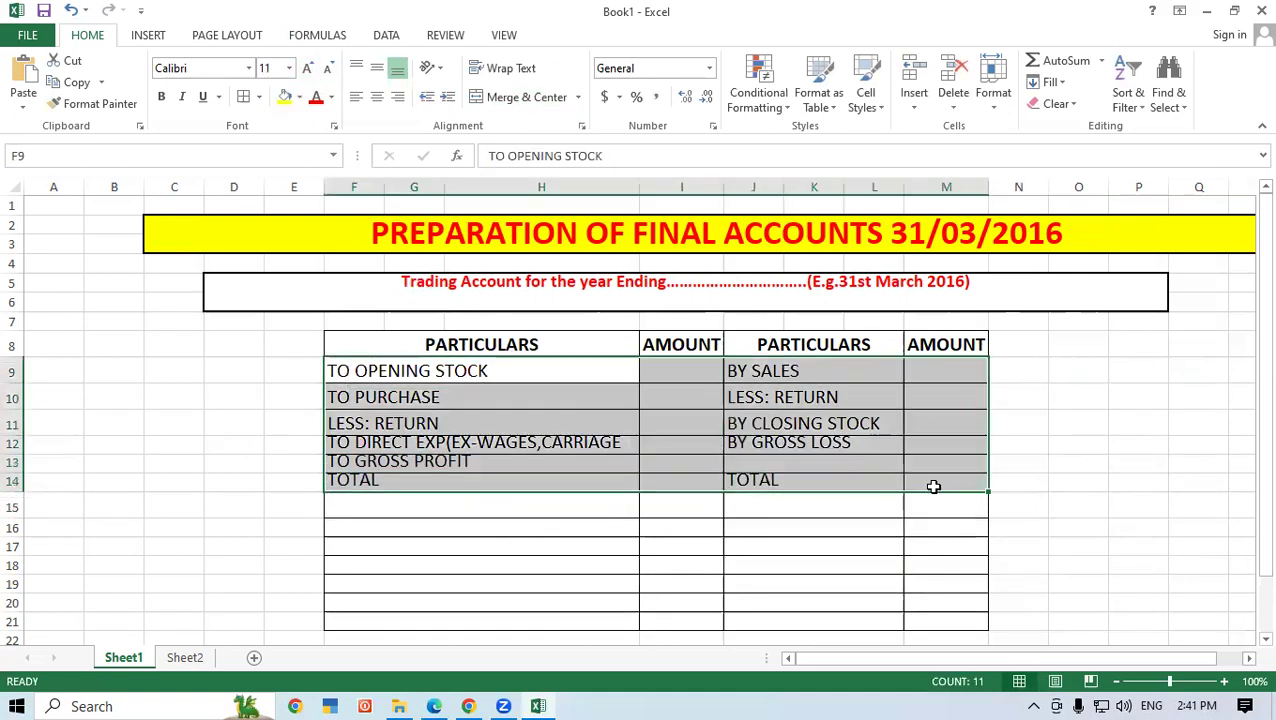
key(ctrl+b)
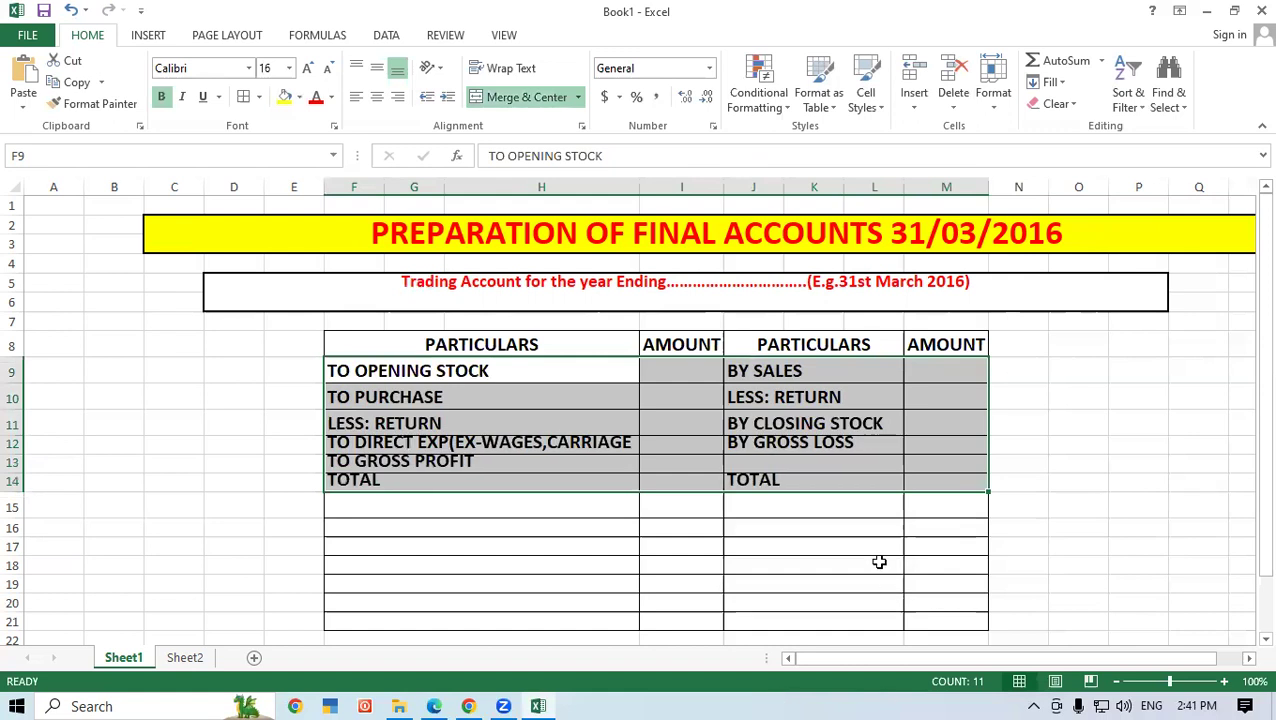
click(846, 504)
click(832, 445)
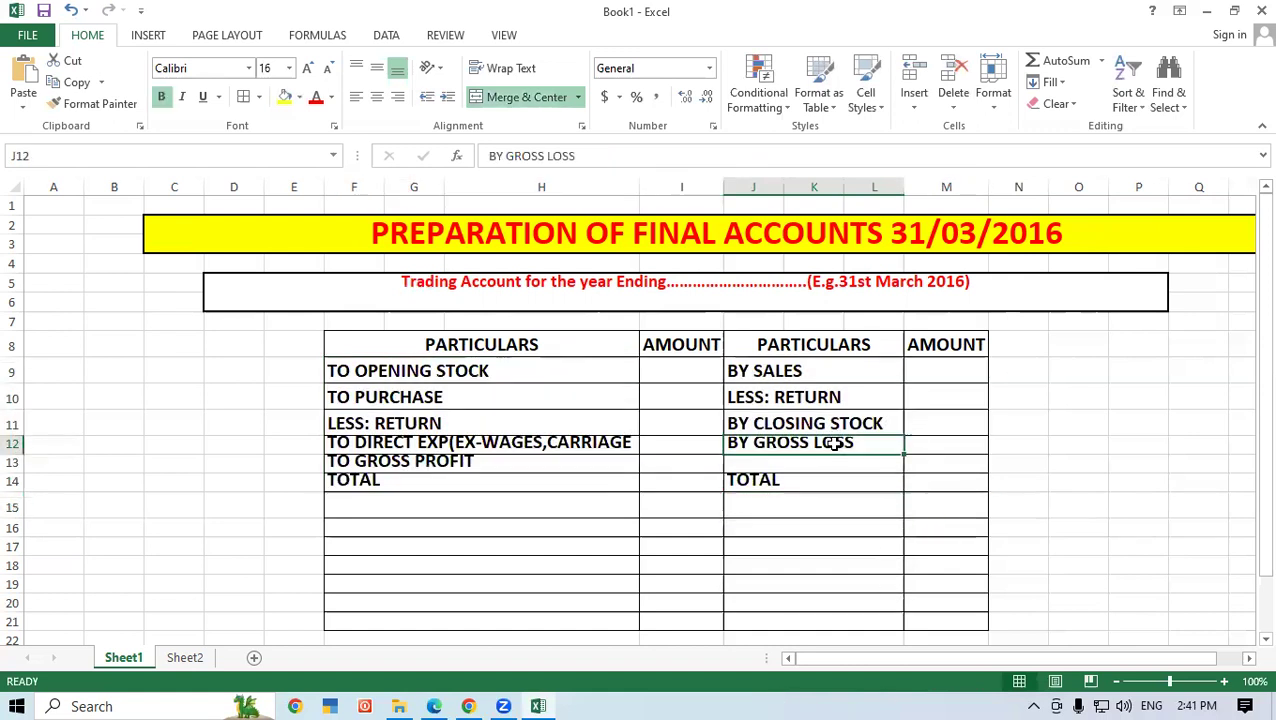
click(545, 518)
- Fill the PARTICULARS and AMOUNT header cells F8:M8 with yellow
drag(541, 340, 916, 336)
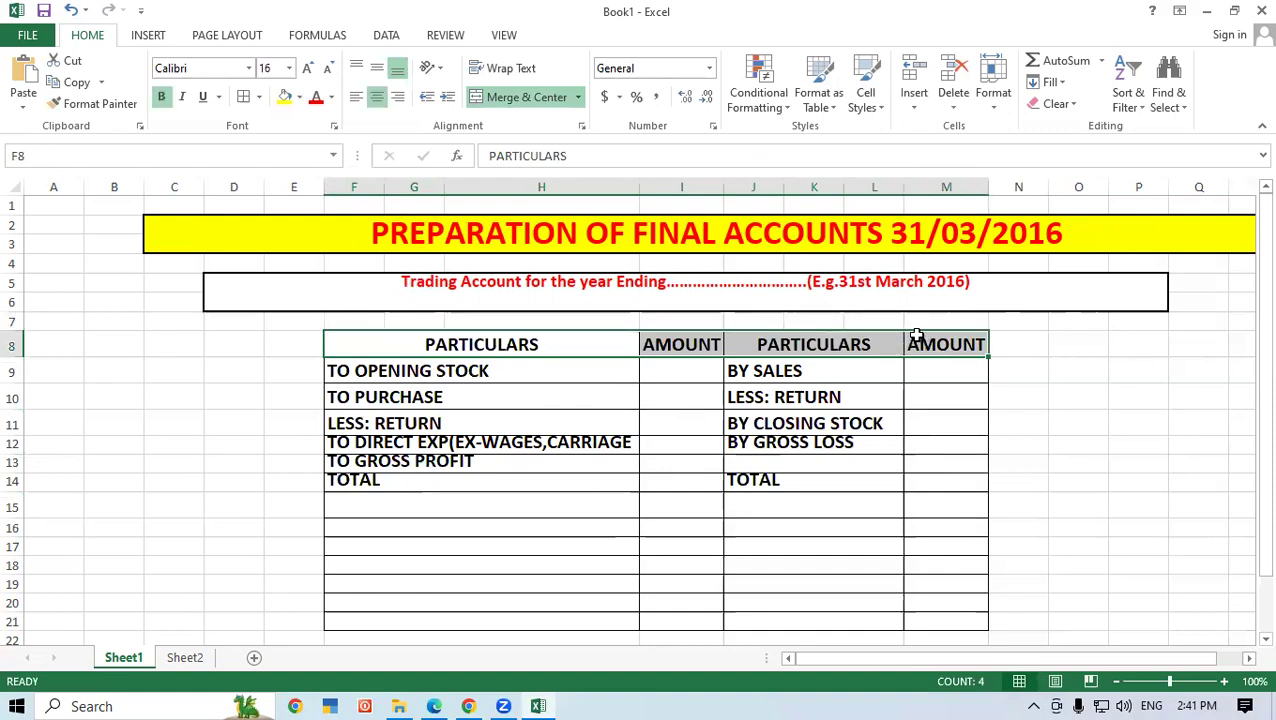
click(285, 96)
click(565, 505)
click(928, 543)
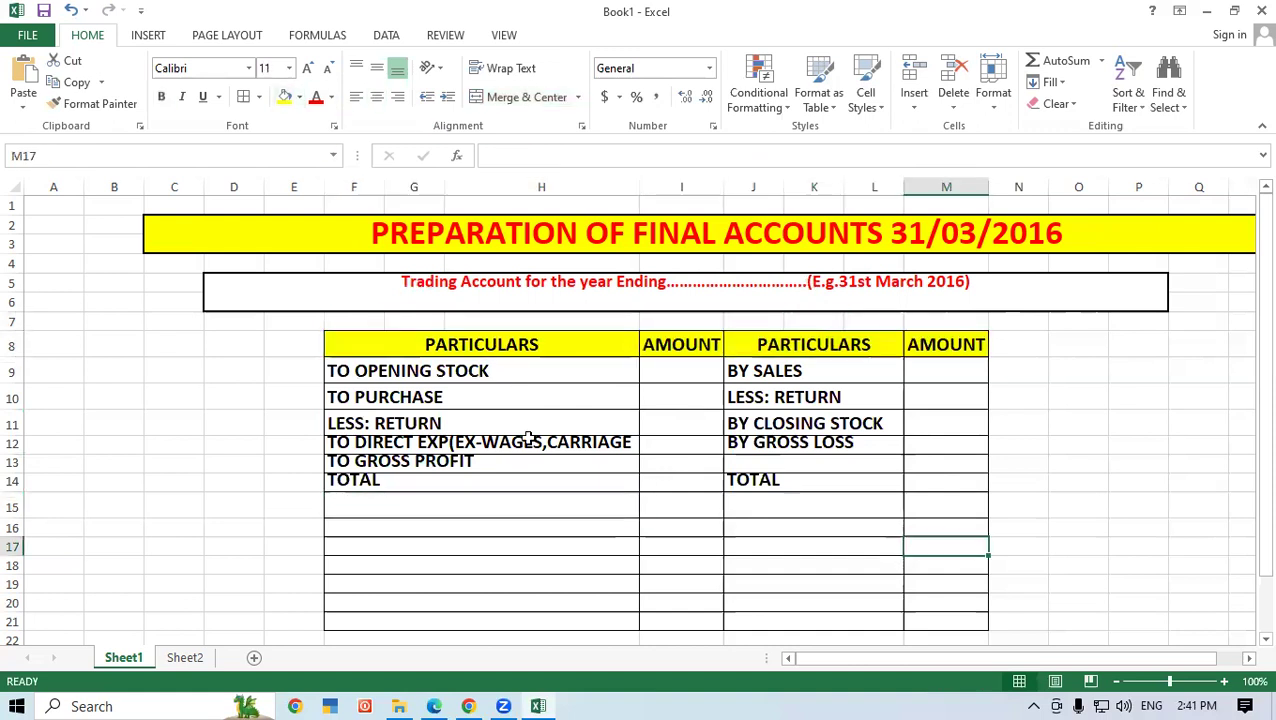
- Try centre alignment on the credit-side particulars J9:J14, and set them to left alignment
click(501, 374)
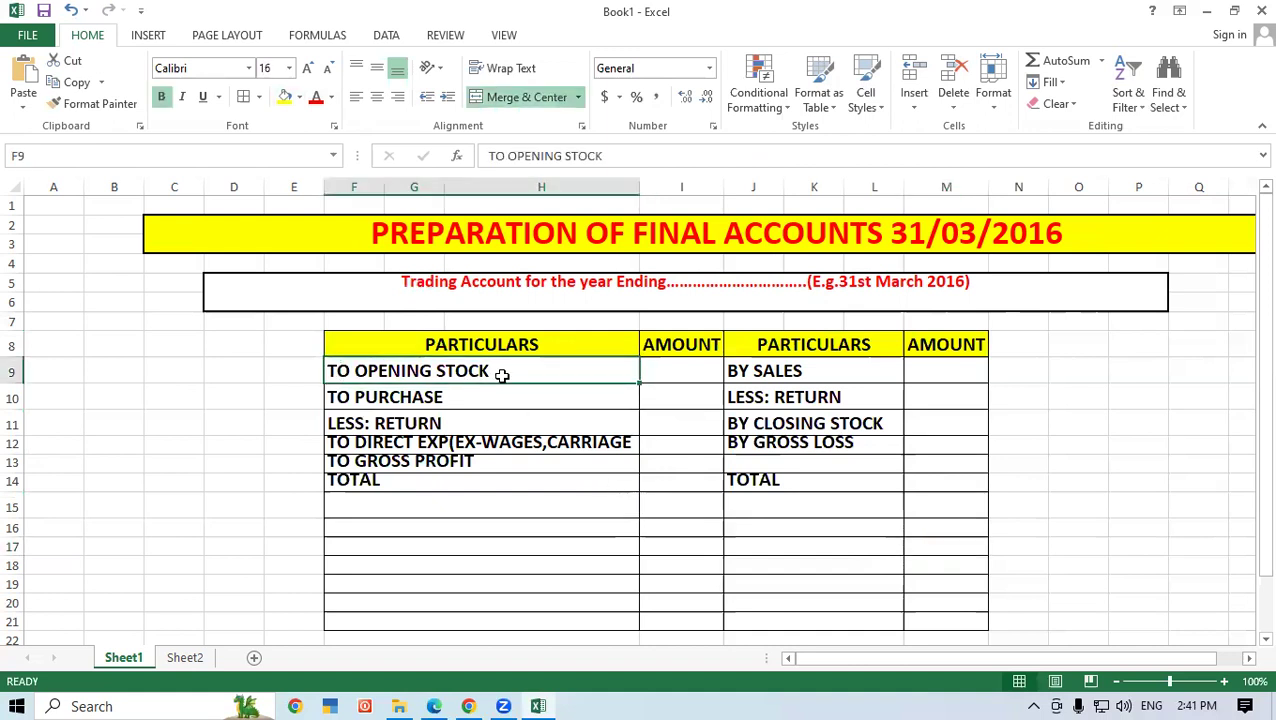
drag(767, 372, 808, 482)
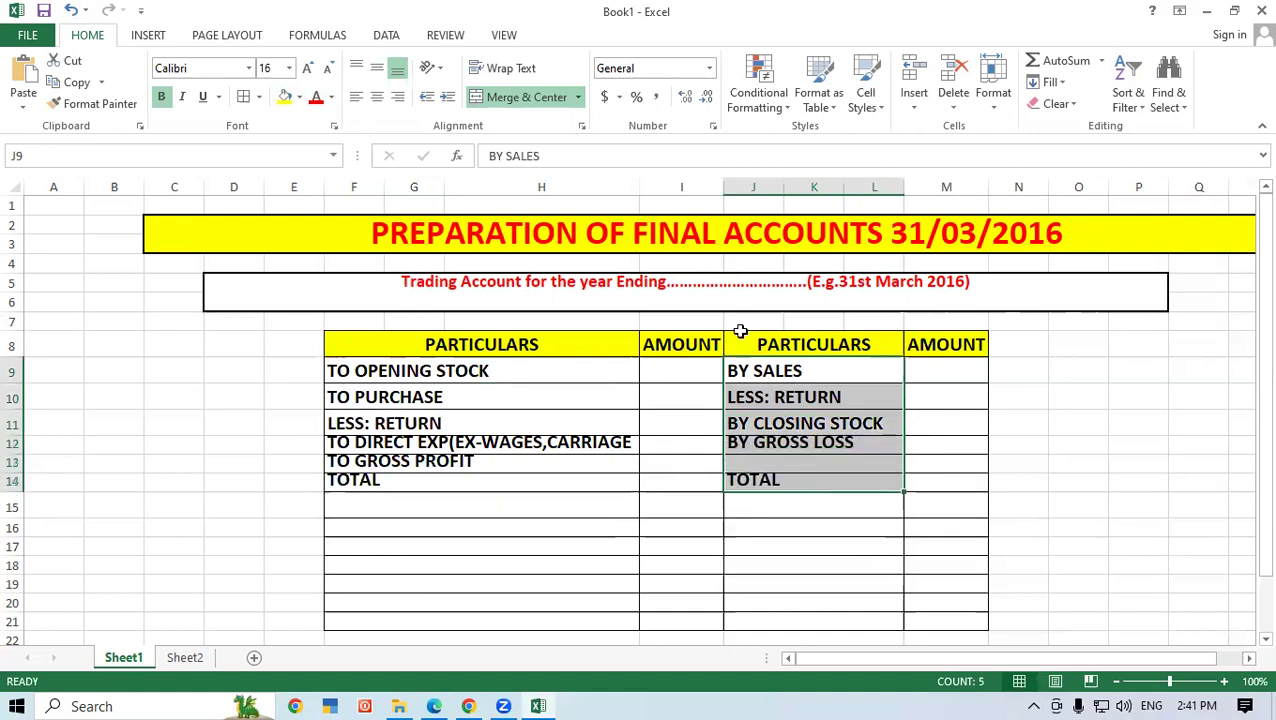
click(385, 97)
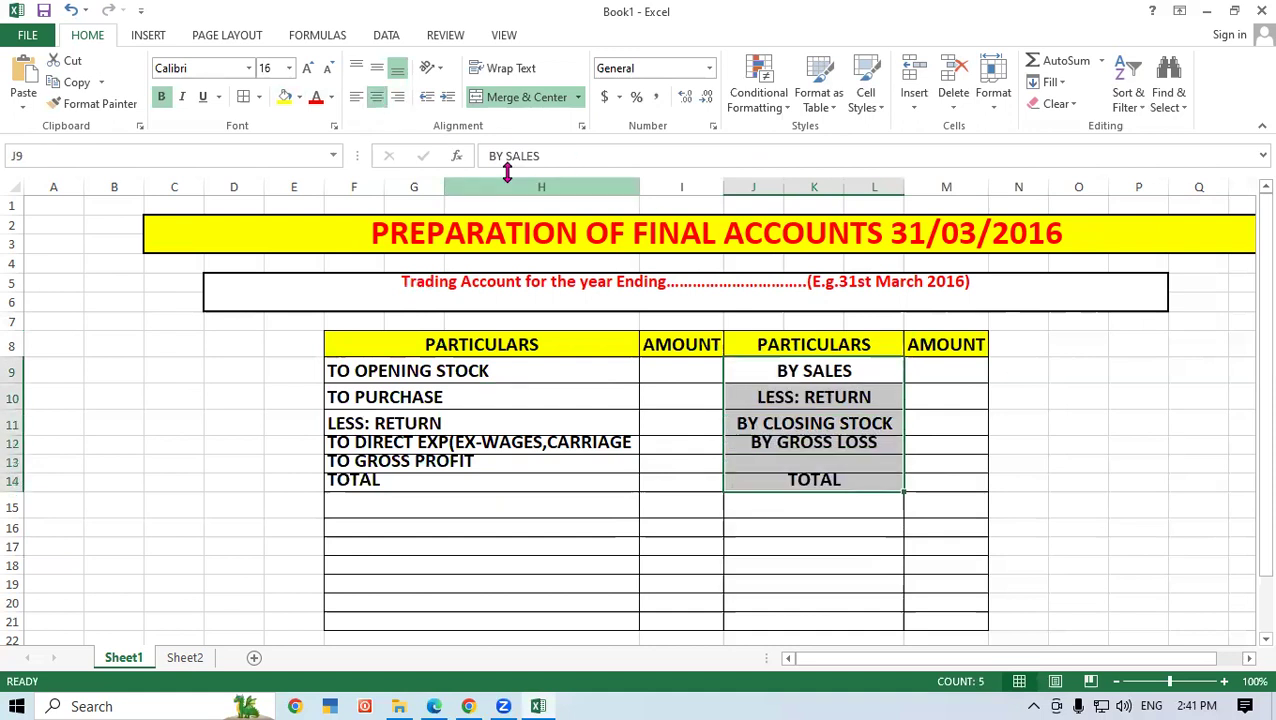
click(356, 97)
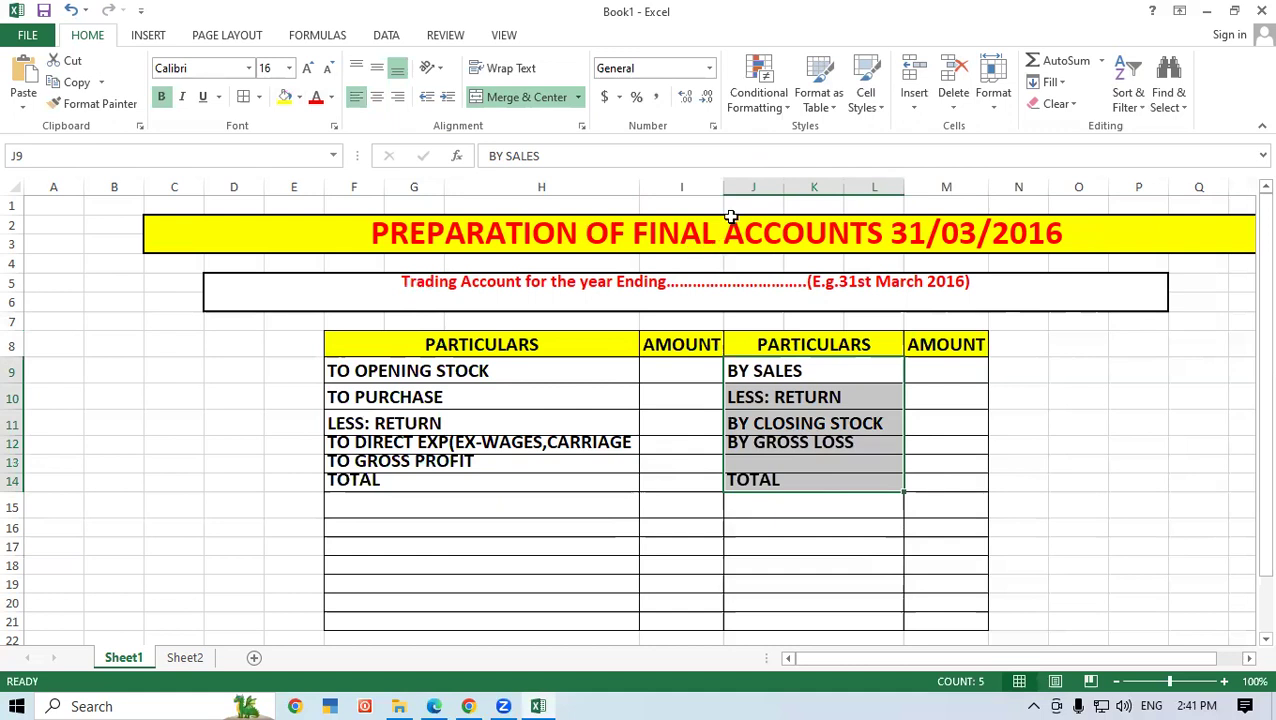
- Widen column I, the debit-side AMOUNT column, and enter 20000 in I9 as the opening stock amount
drag(724, 183, 755, 190)
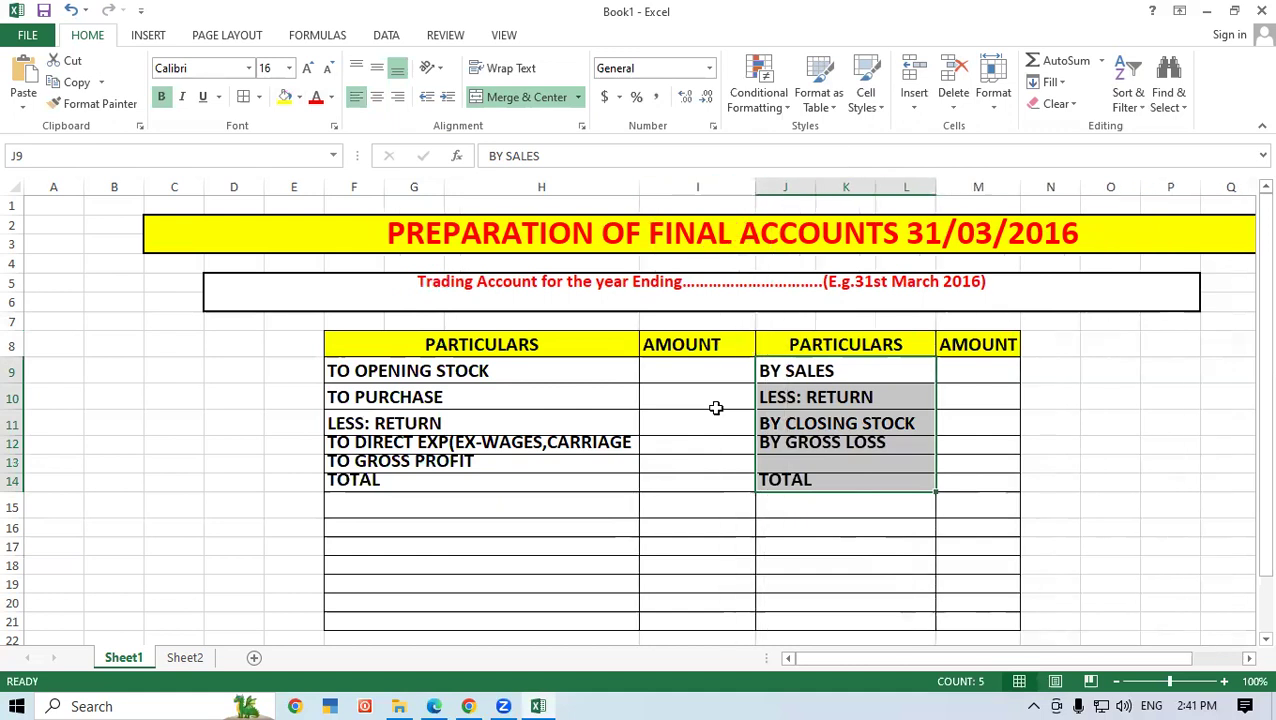
click(674, 477)
click(667, 368)
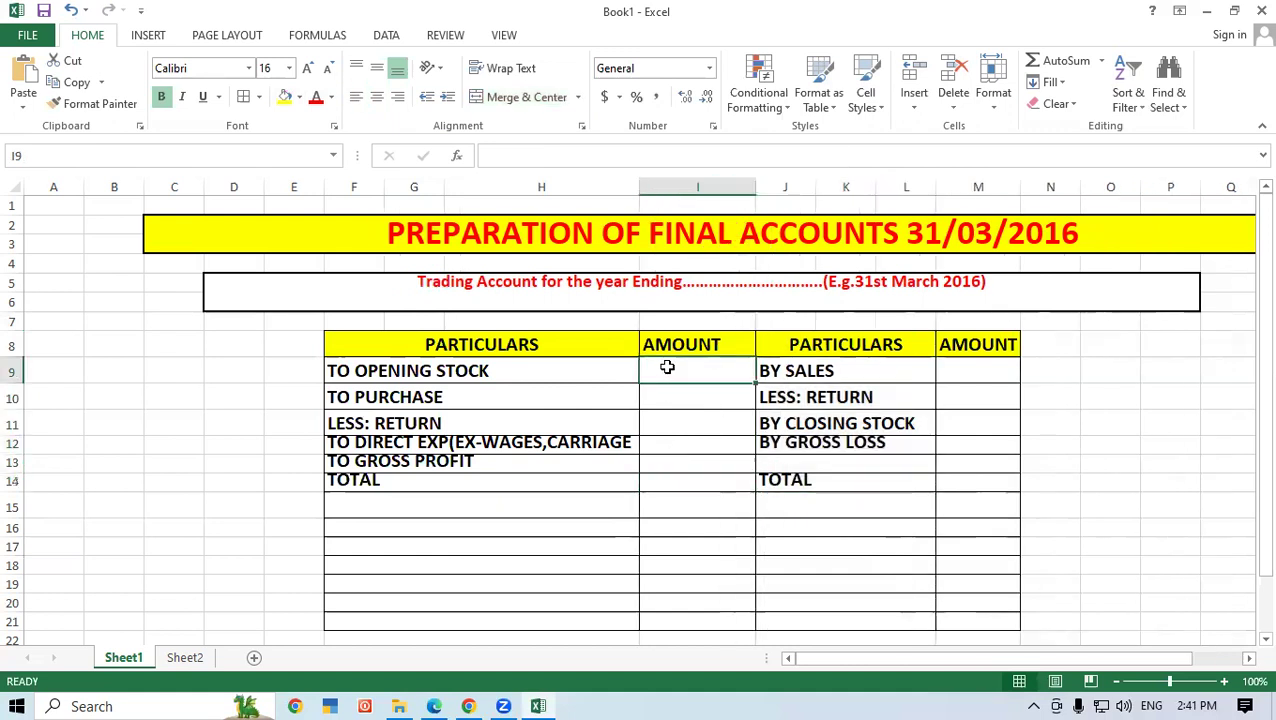
text(20000)
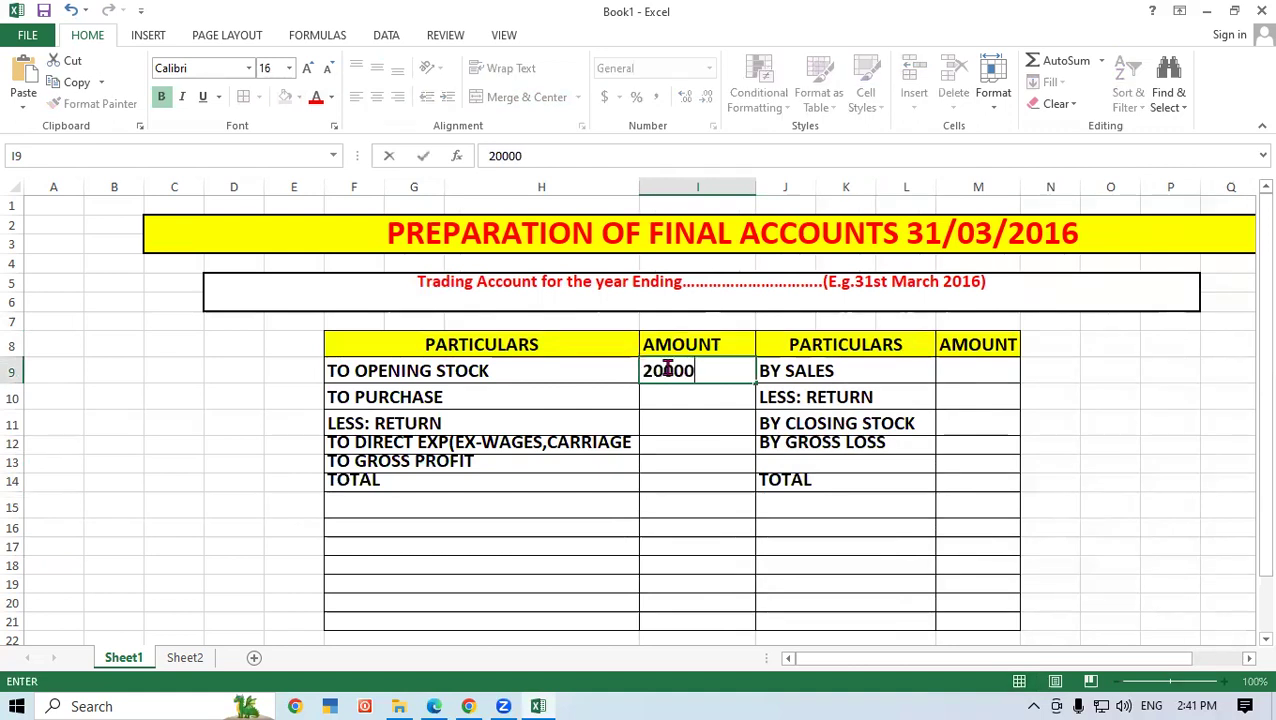
click(683, 491)
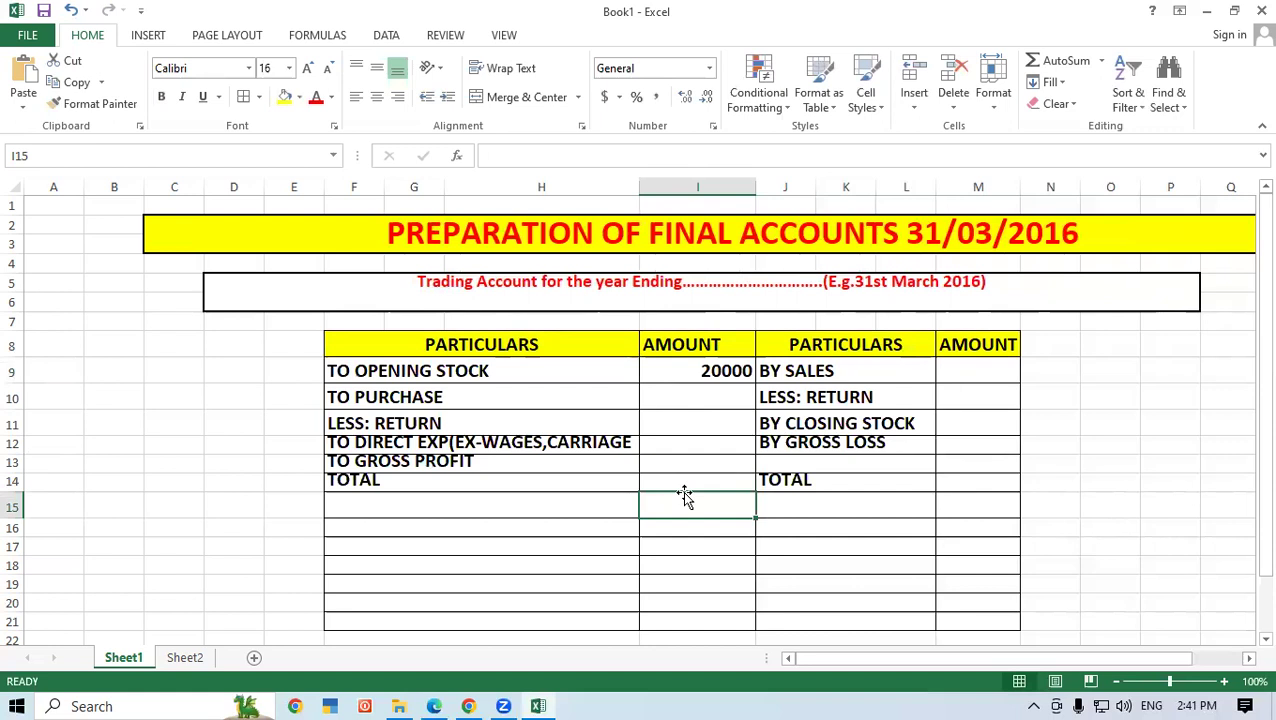
- Add the amount 10000 after the TO PURCHASE text in cell F10
double_click(519, 397)
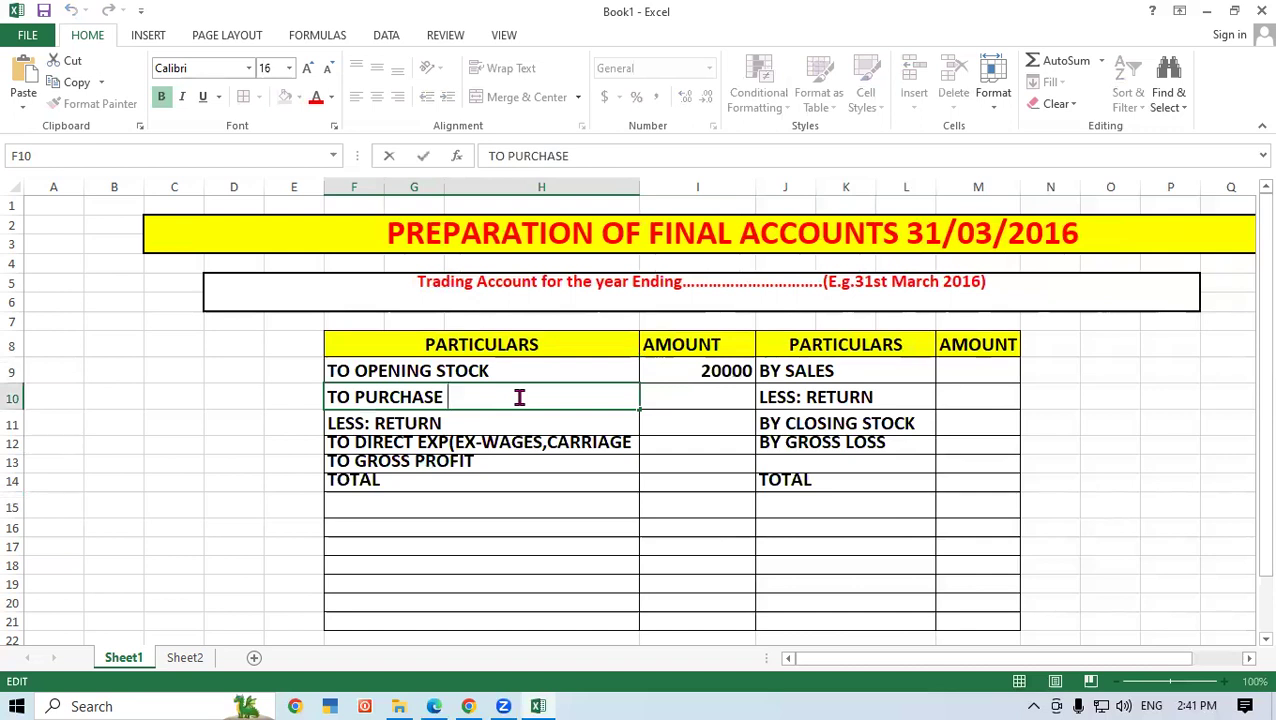
text(10000)
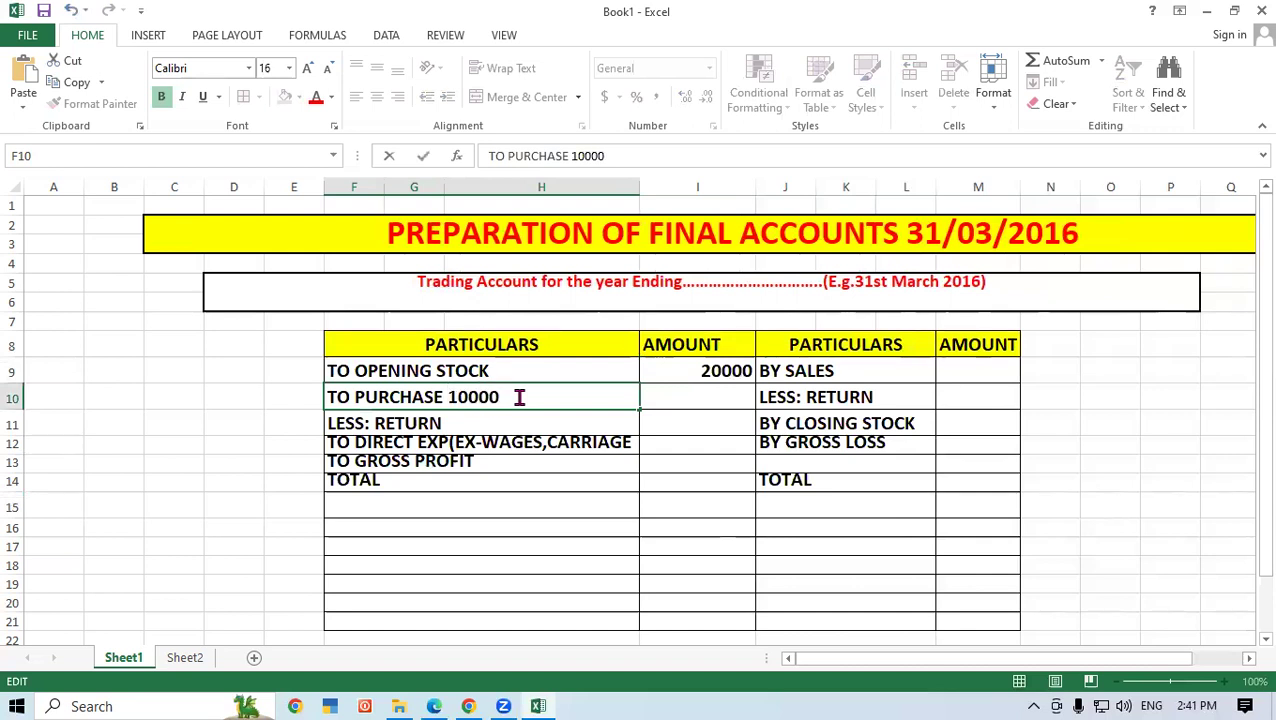
- Add the amount 2000 after the debit-side LESS: RETURN text in cell F11
double_click(472, 421)
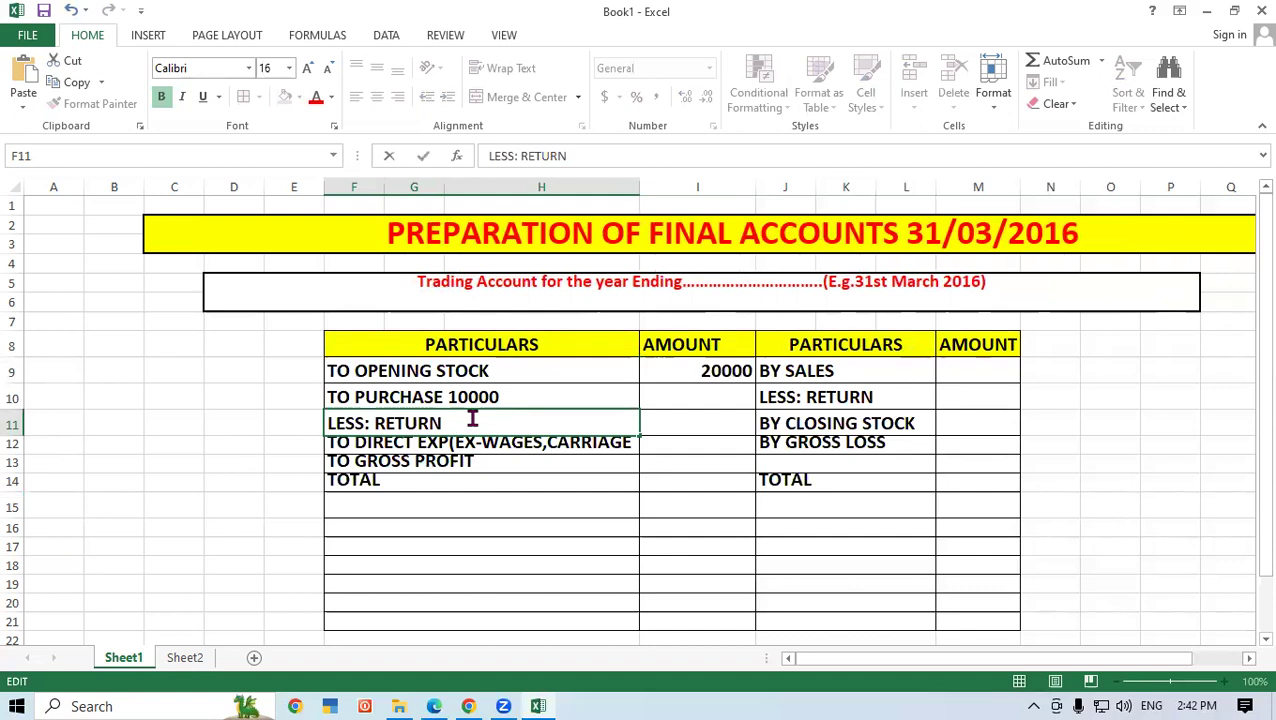
text(2000)
click(507, 522)
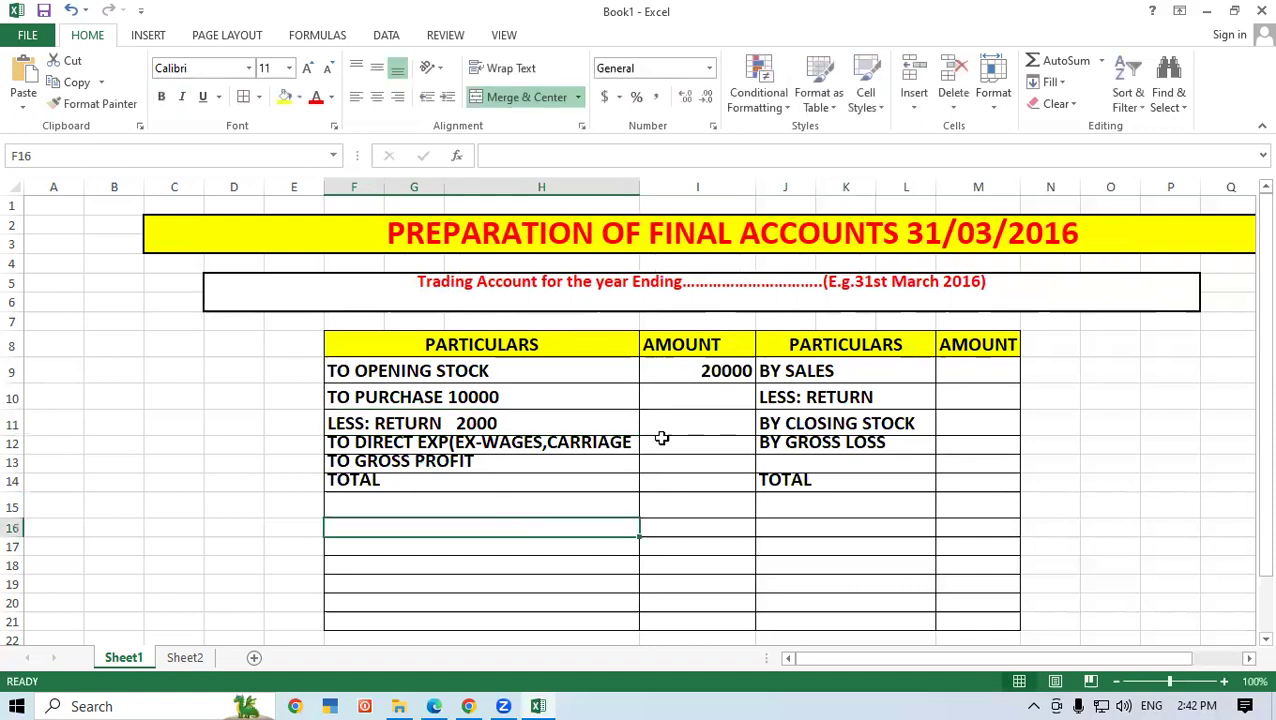
- Enter 8000 in I11 as the net purchase amount after deducting the return
click(667, 426)
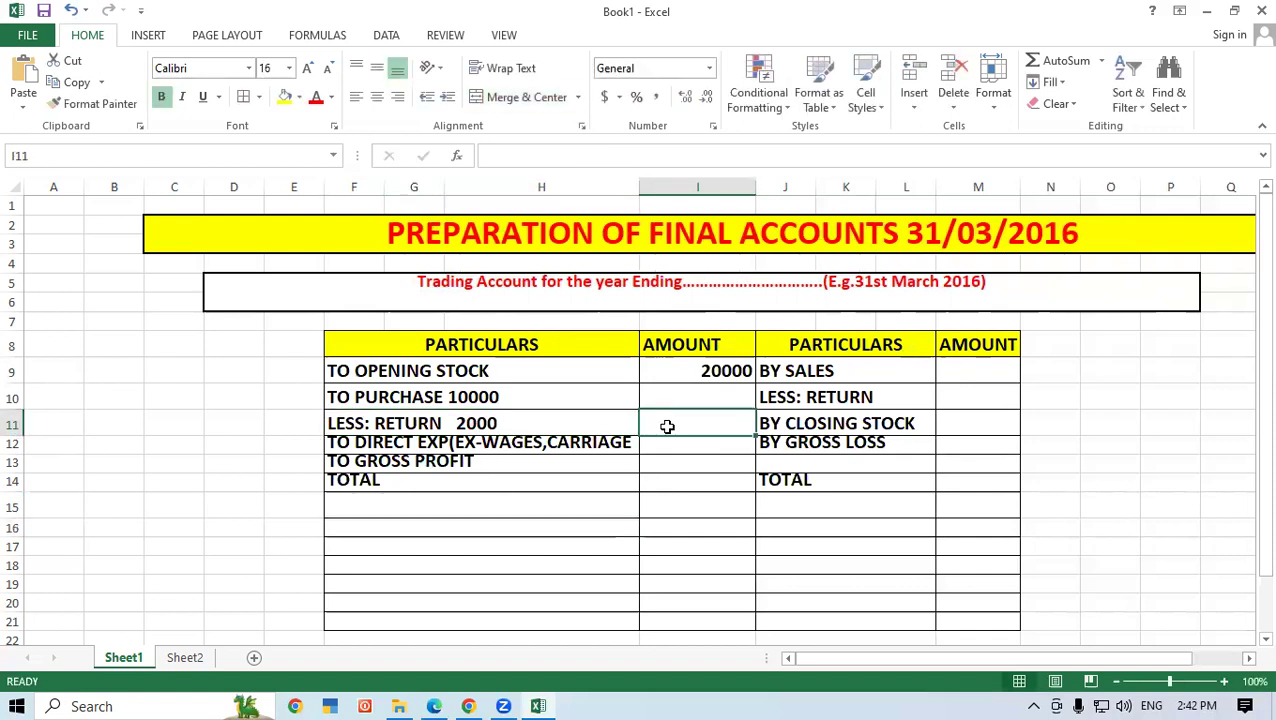
click(477, 397)
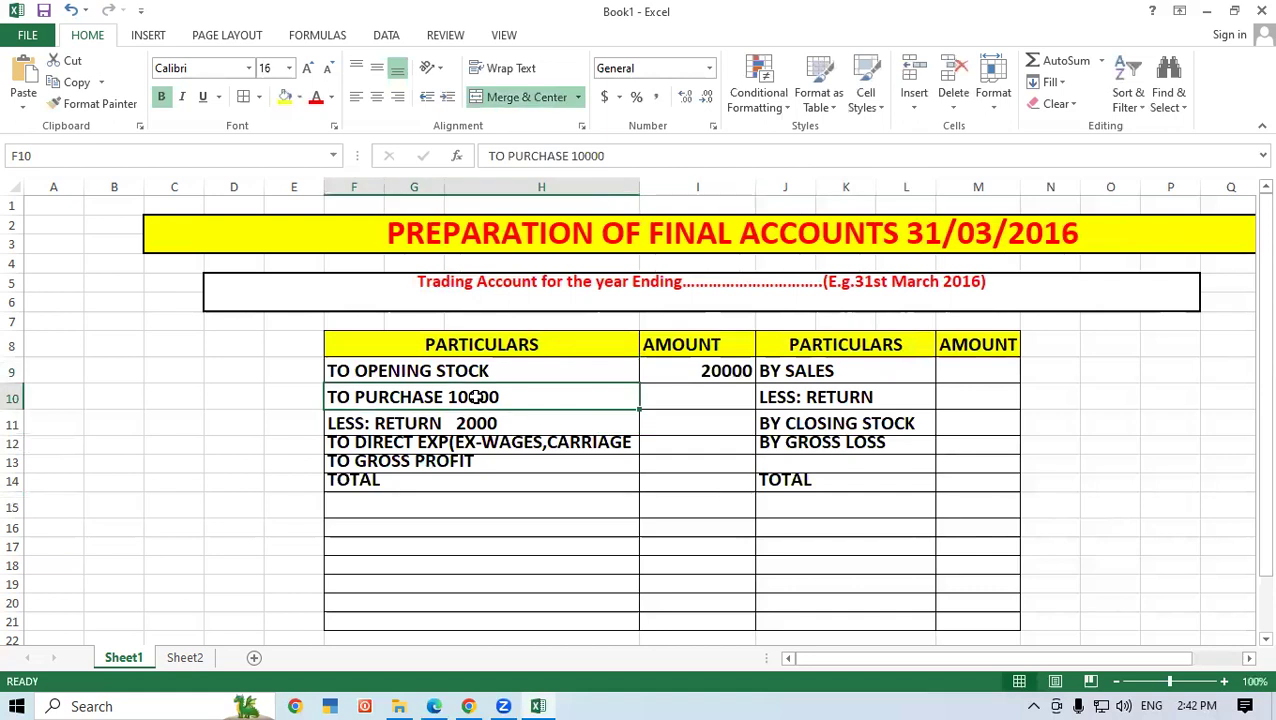
click(490, 424)
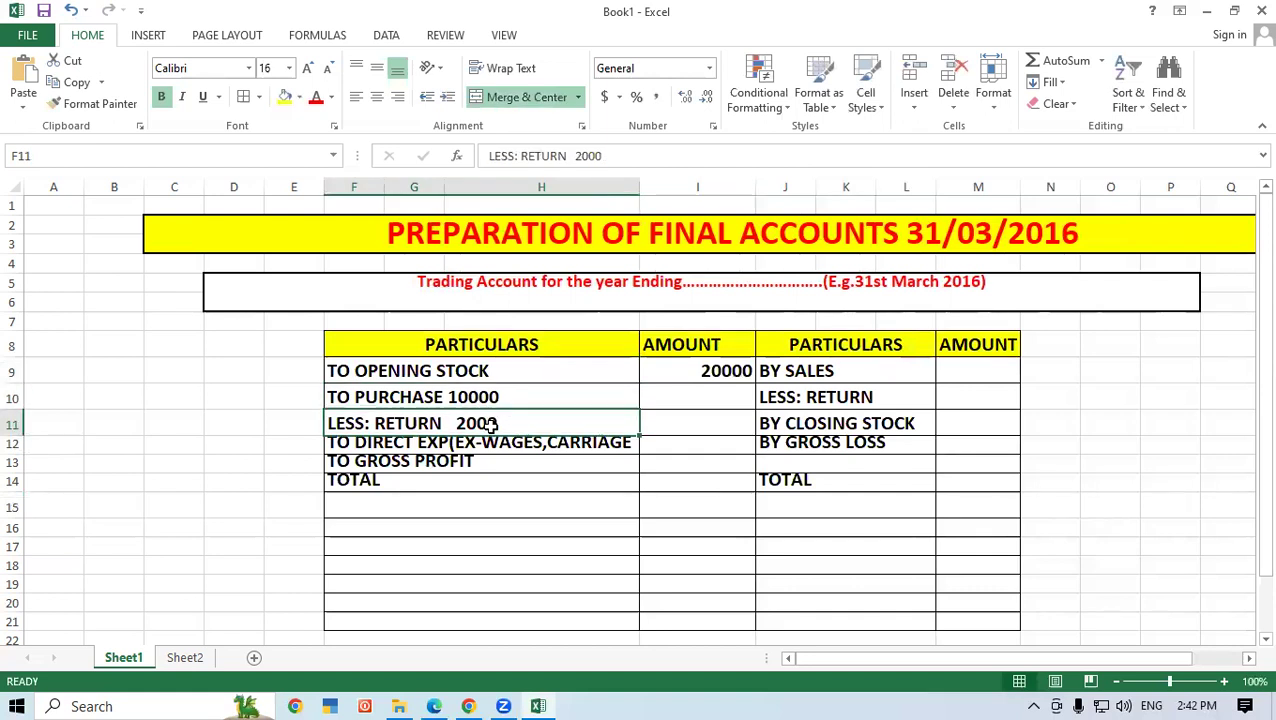
click(727, 422)
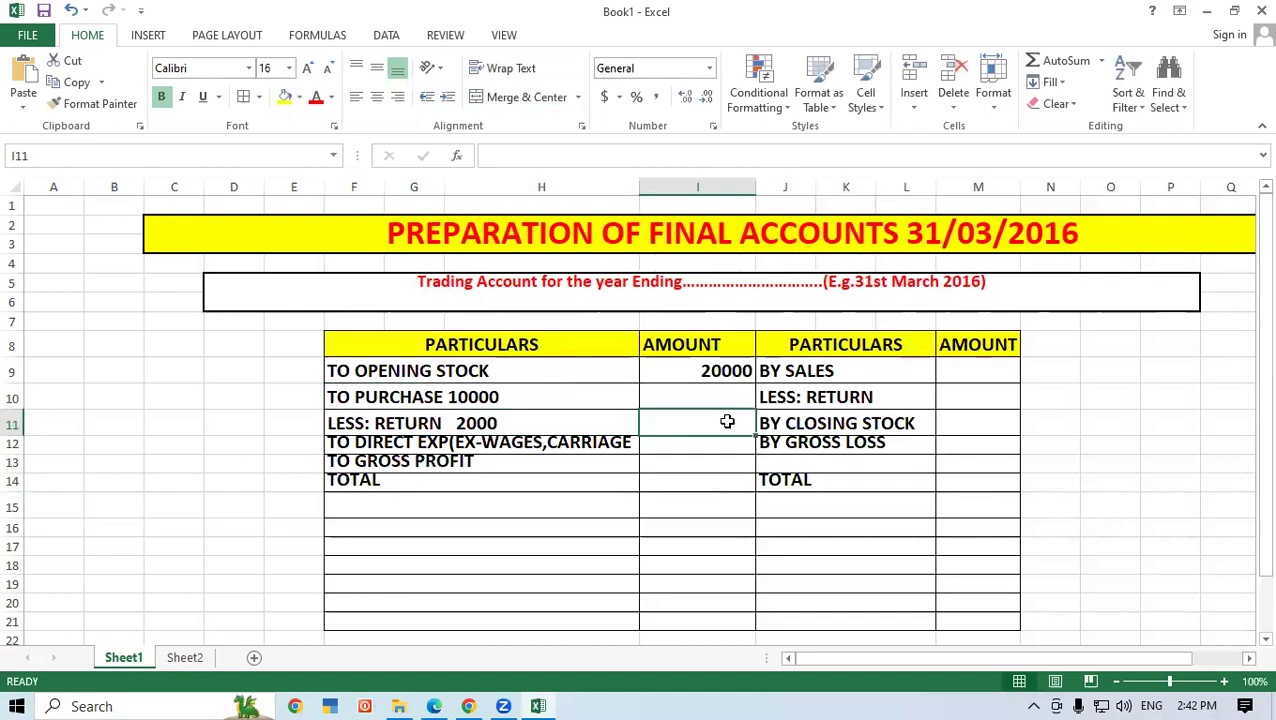
text(8000)
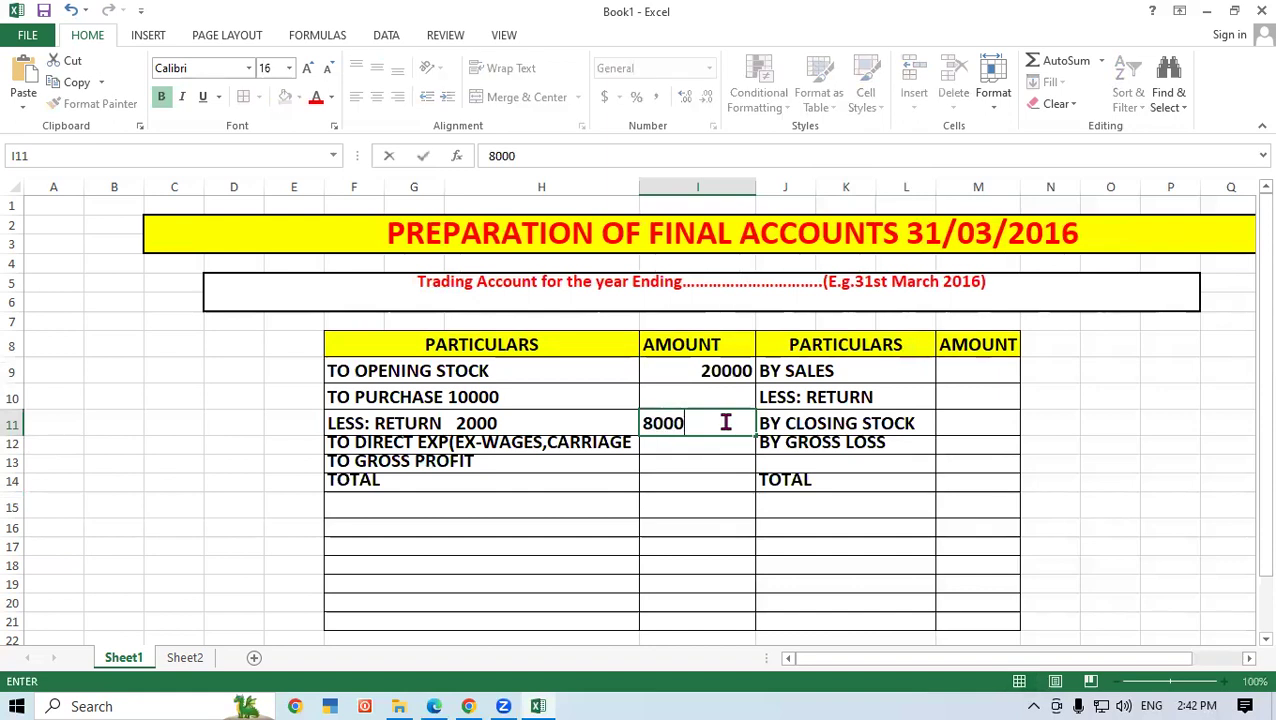
click(683, 510)
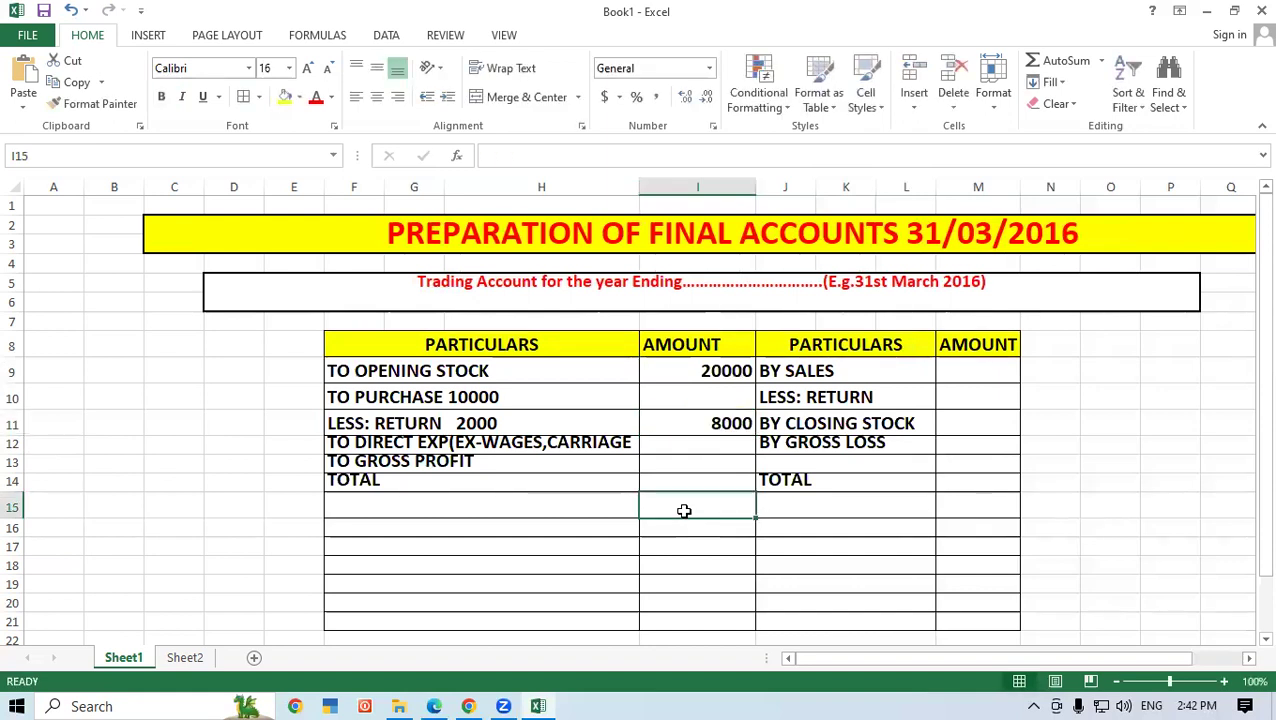
- Enter 12000 in I12 as the direct expenses amount
click(431, 449)
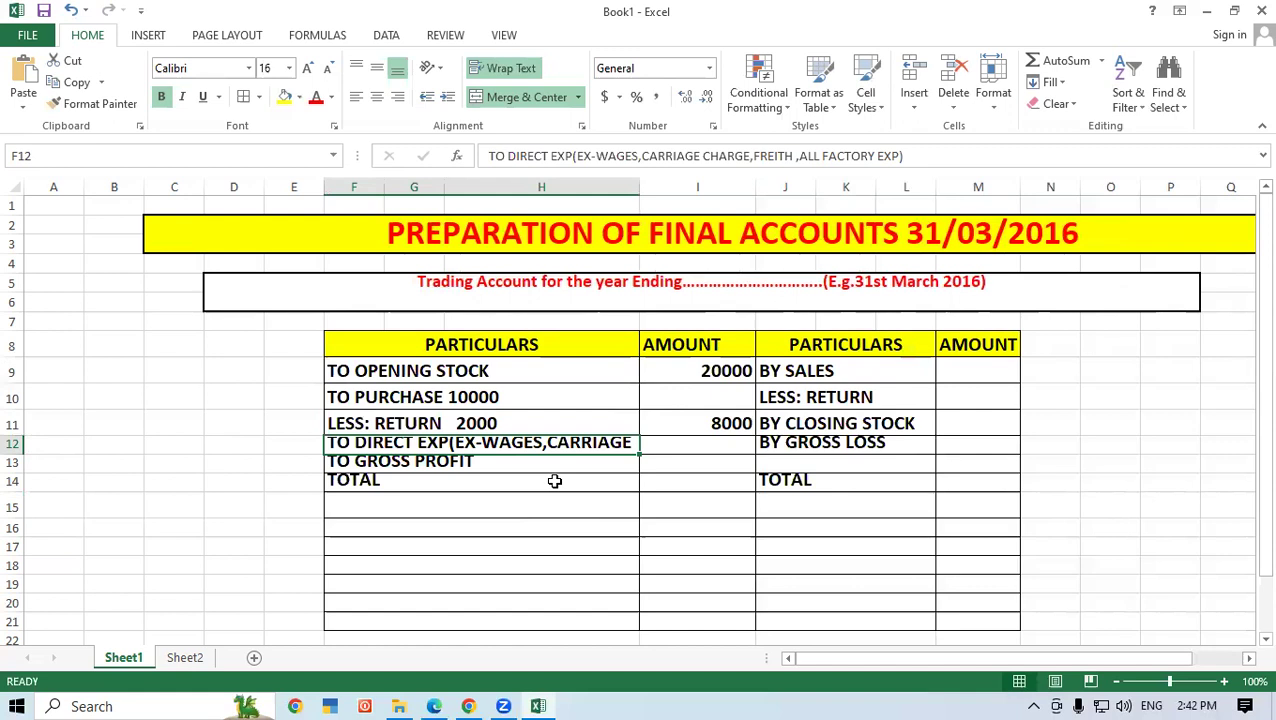
click(686, 442)
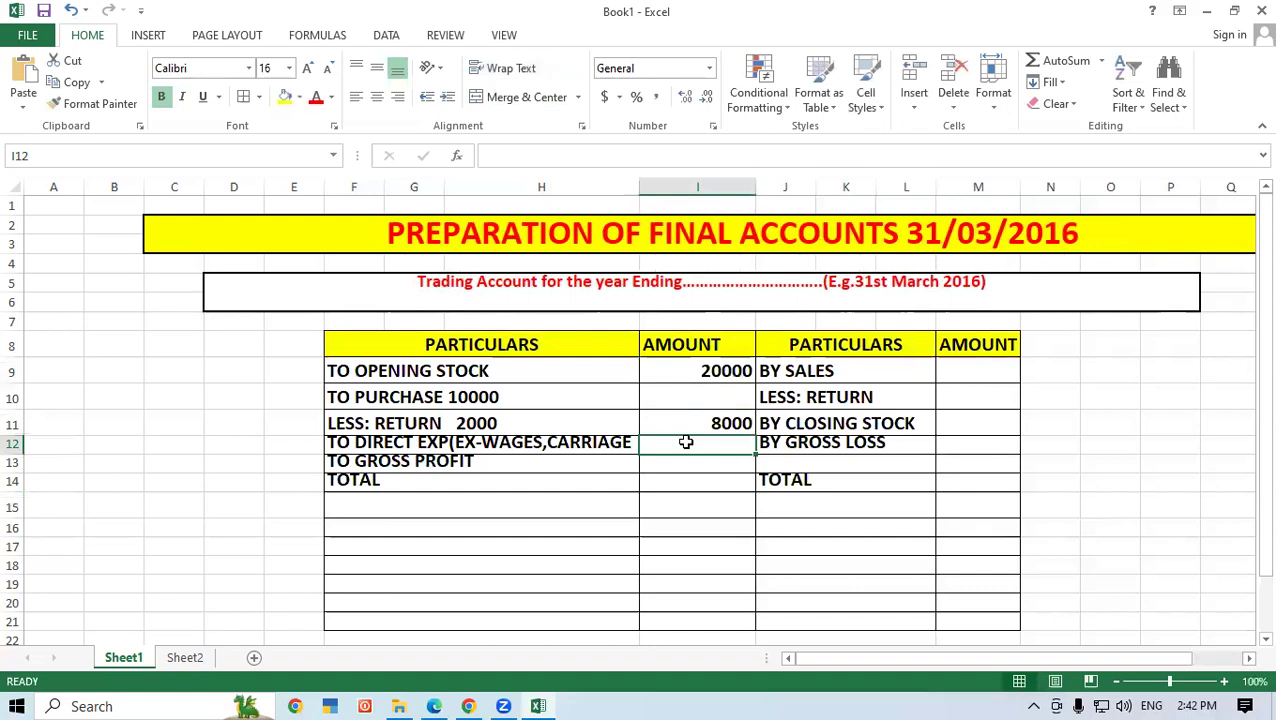
text(1)
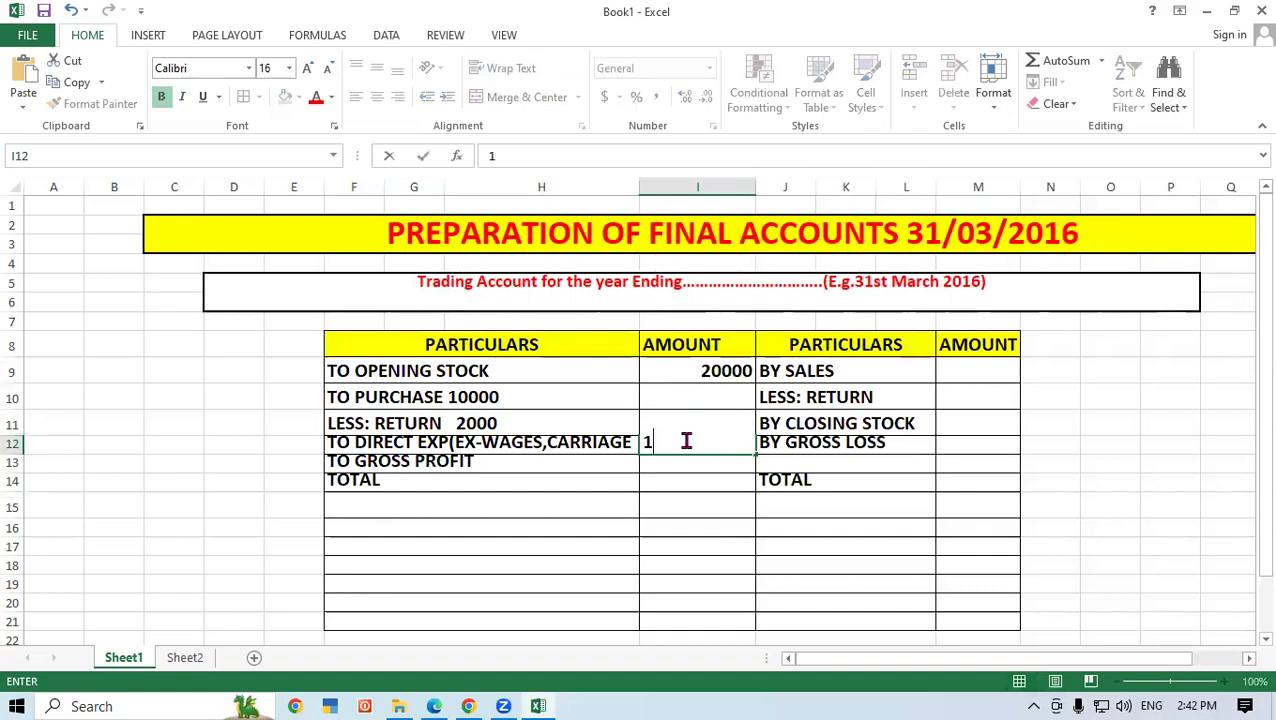
text(2000)
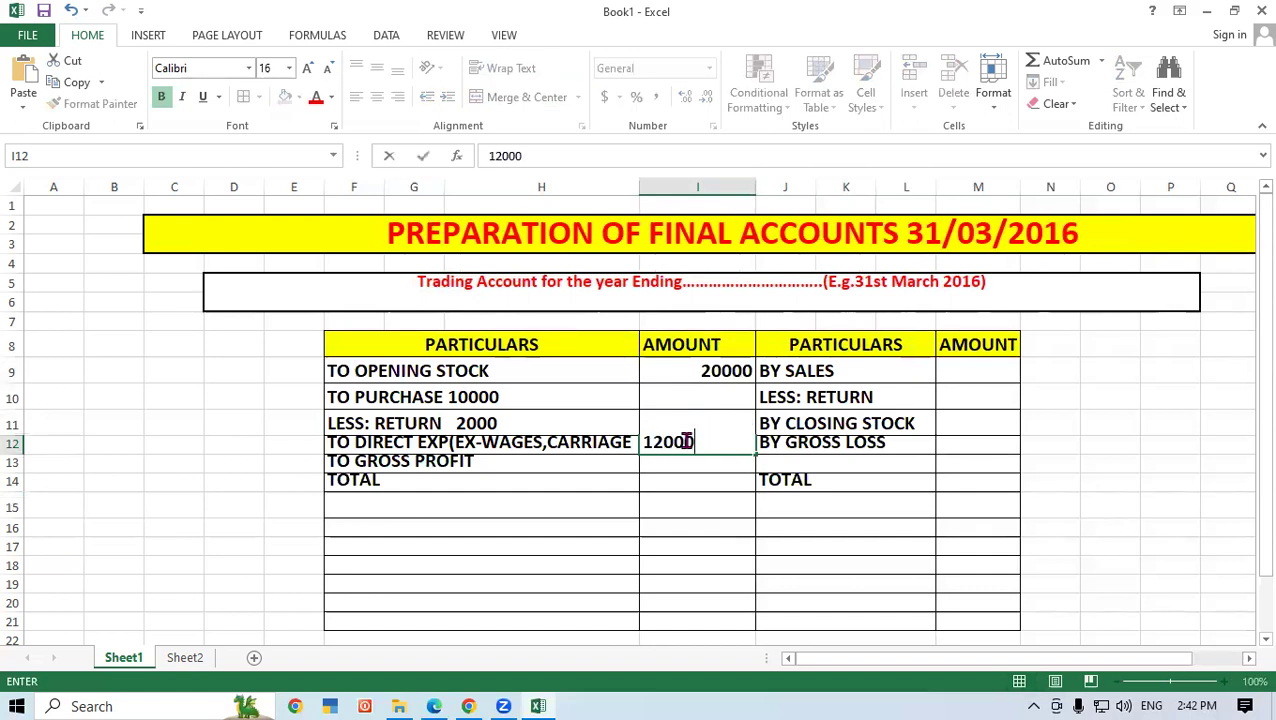
click(684, 535)
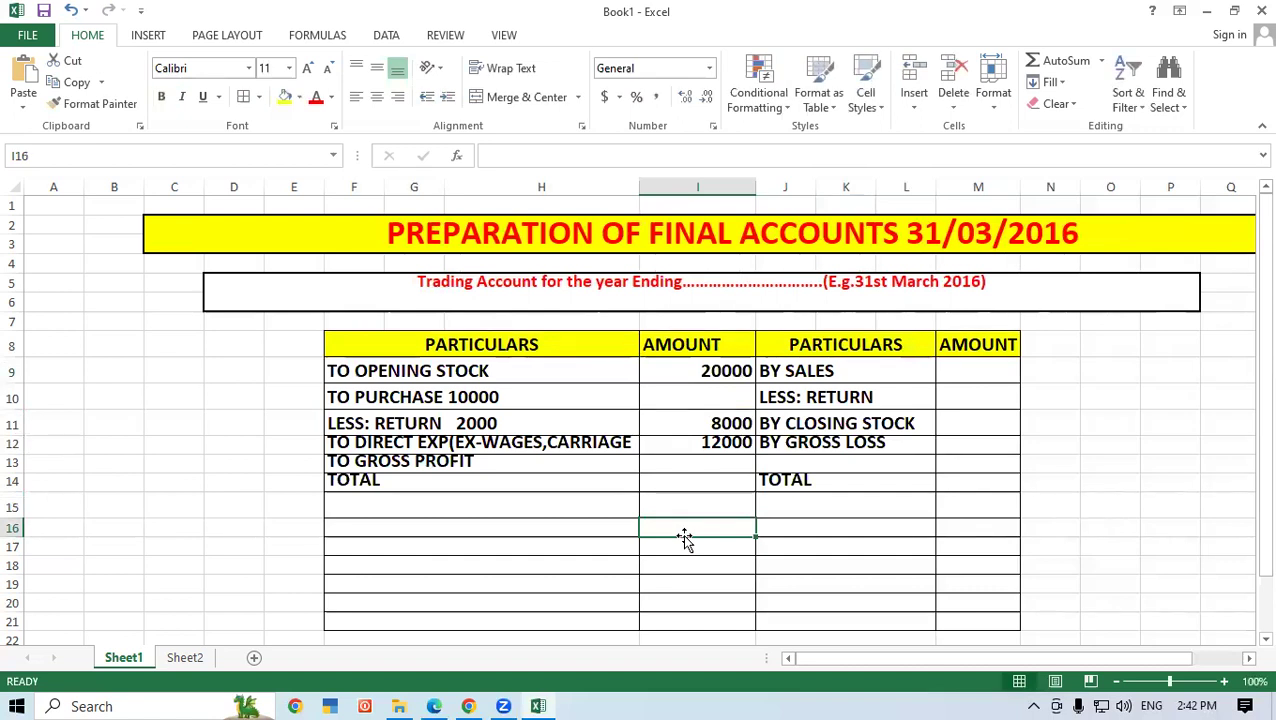
click(706, 483)
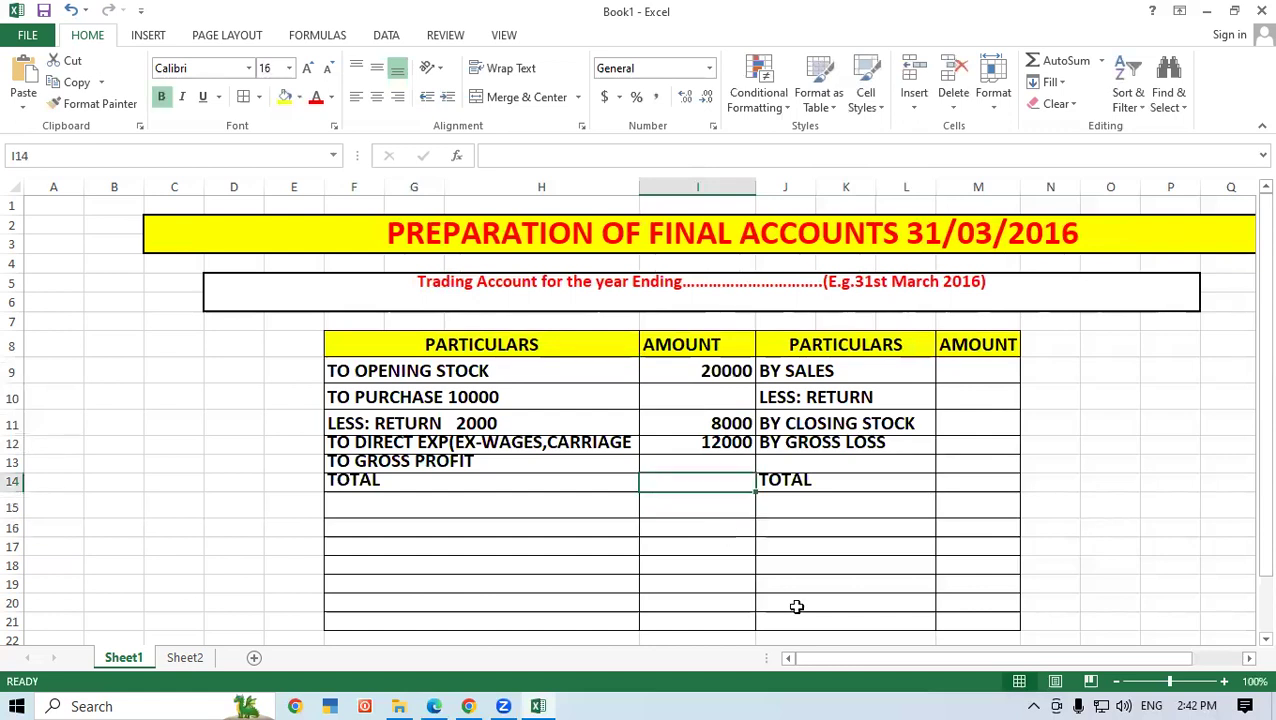
text(=SU)
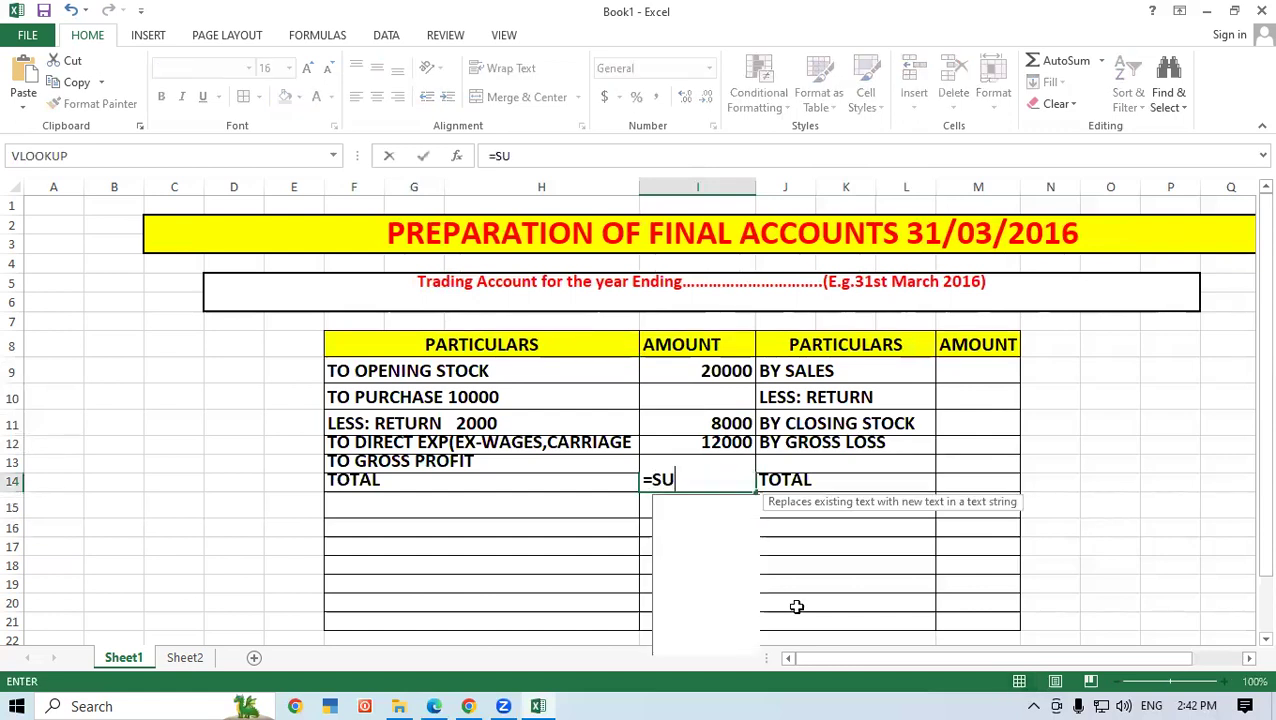
text(M()
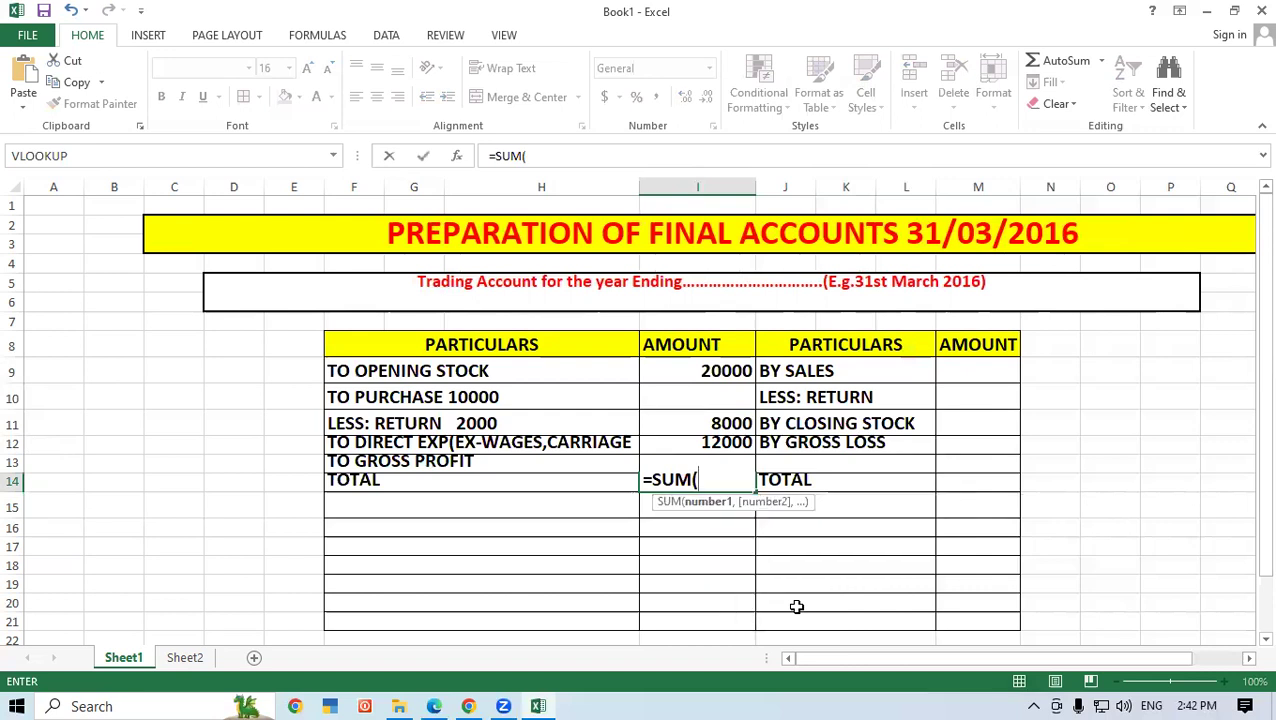
drag(727, 371, 737, 445)
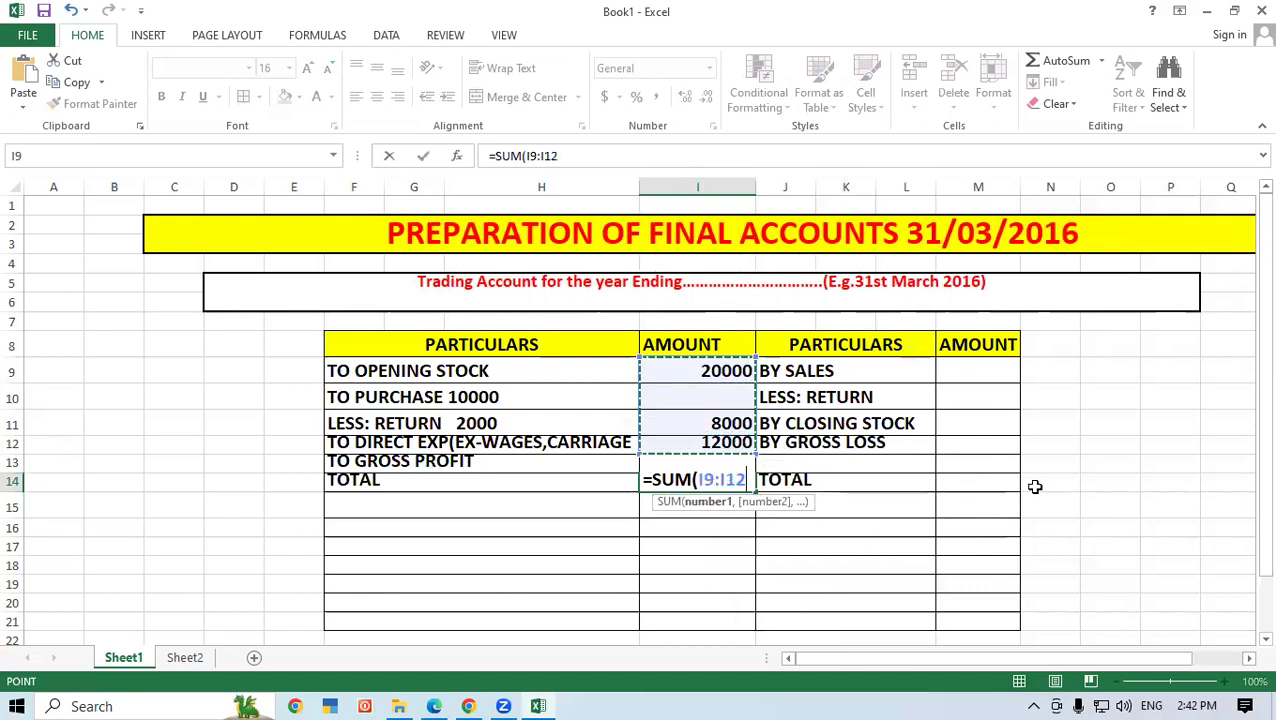
text())
key(BackSpace)
key(BackSpace)
key(BackSpace)
key(BackSpace)
key(BackSpace)
key(BackSpace)
key(BackSpace)
key(BackSpace)
key(BackSpace)
key(BackSpace)
key(BackSpace)
key(BackSpace)
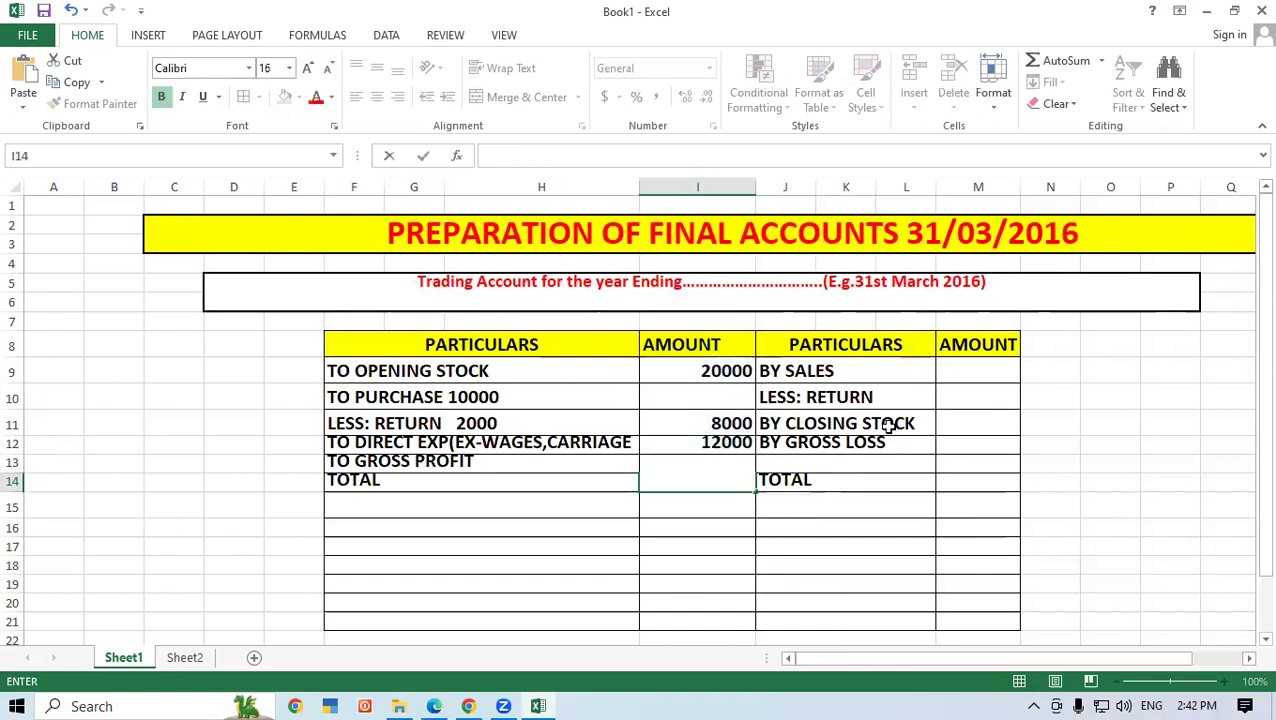
click(556, 537)
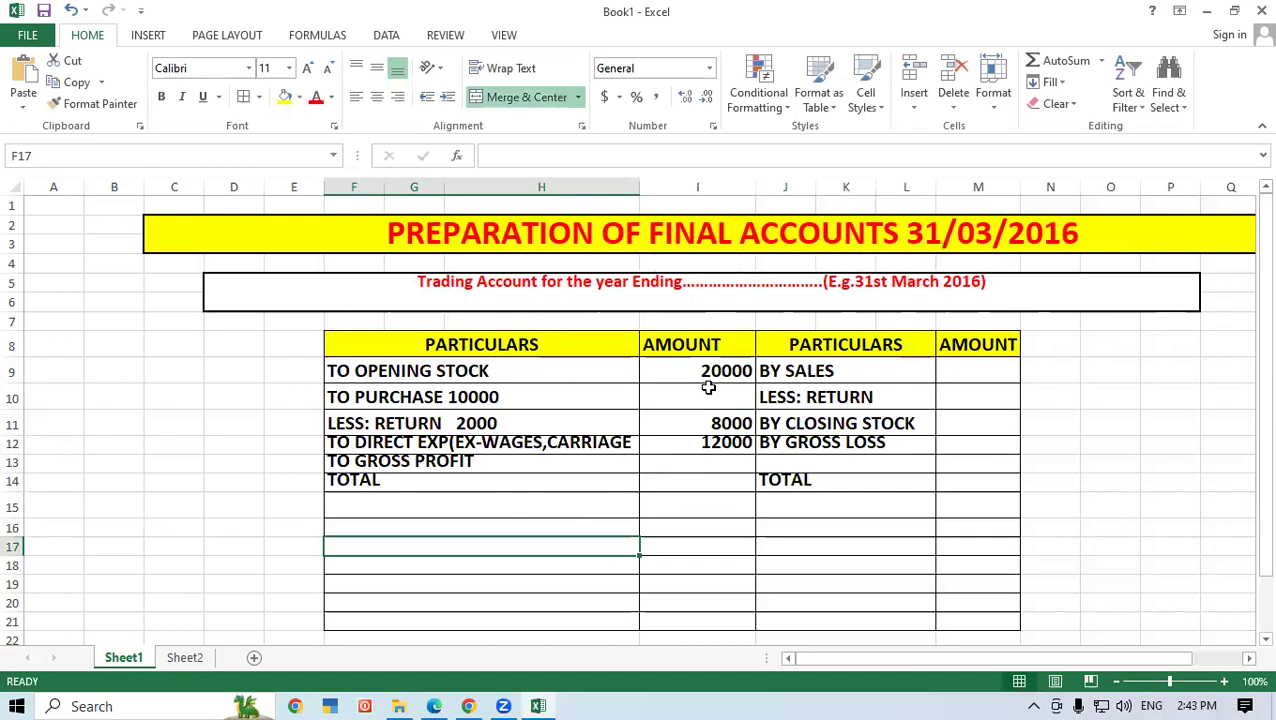
- Check the Trading Account format in the PDF and add the amount 20000 after the BY SALES text in cell J9
click(855, 366)
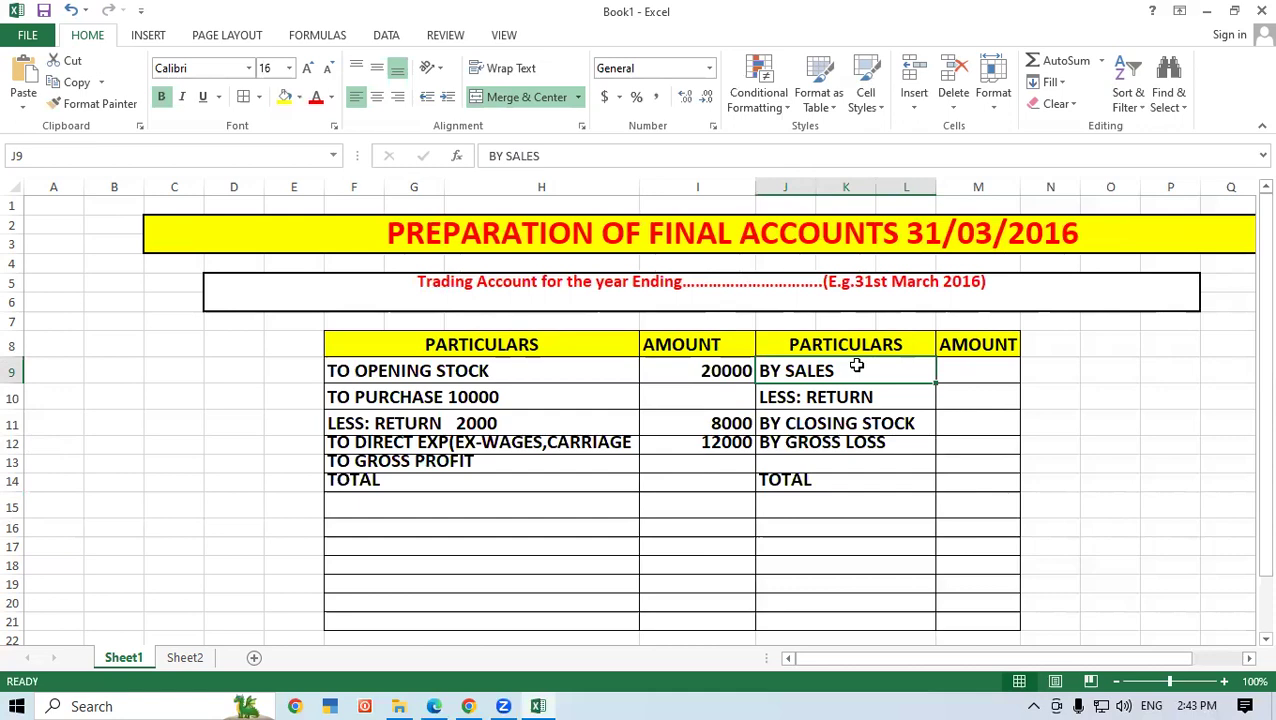
click(434, 704)
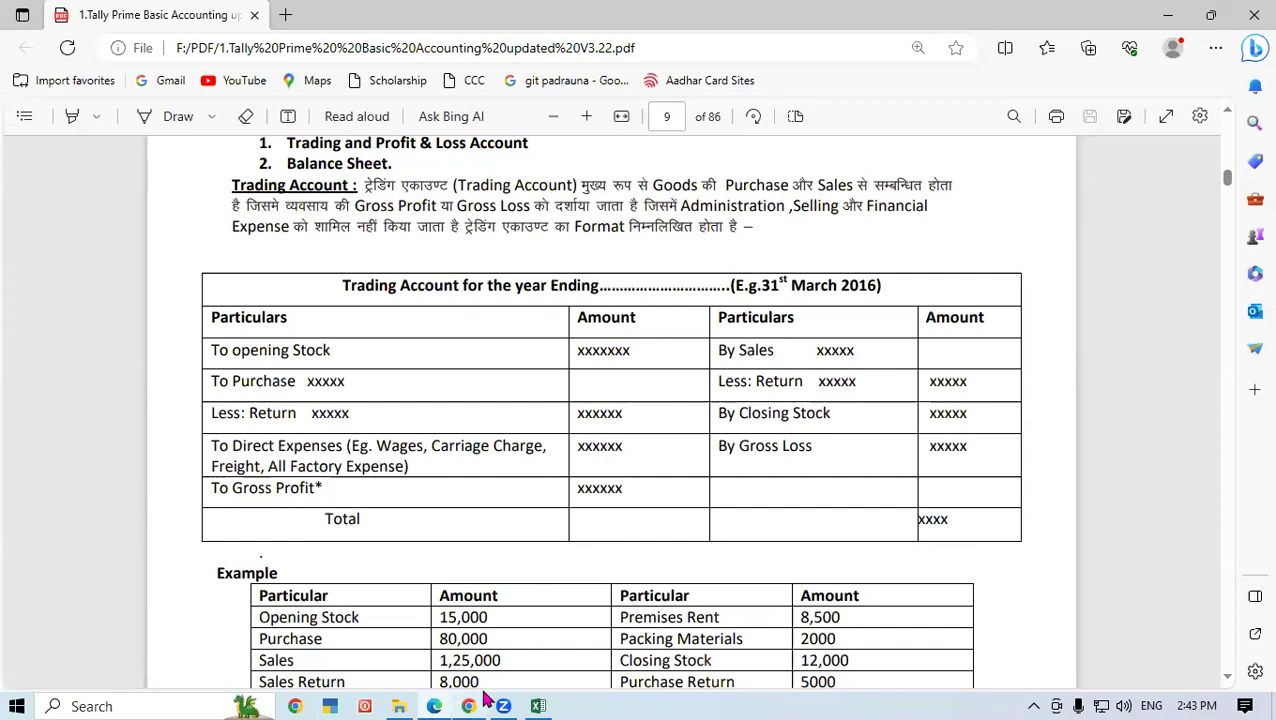
mouse_move(540, 704)
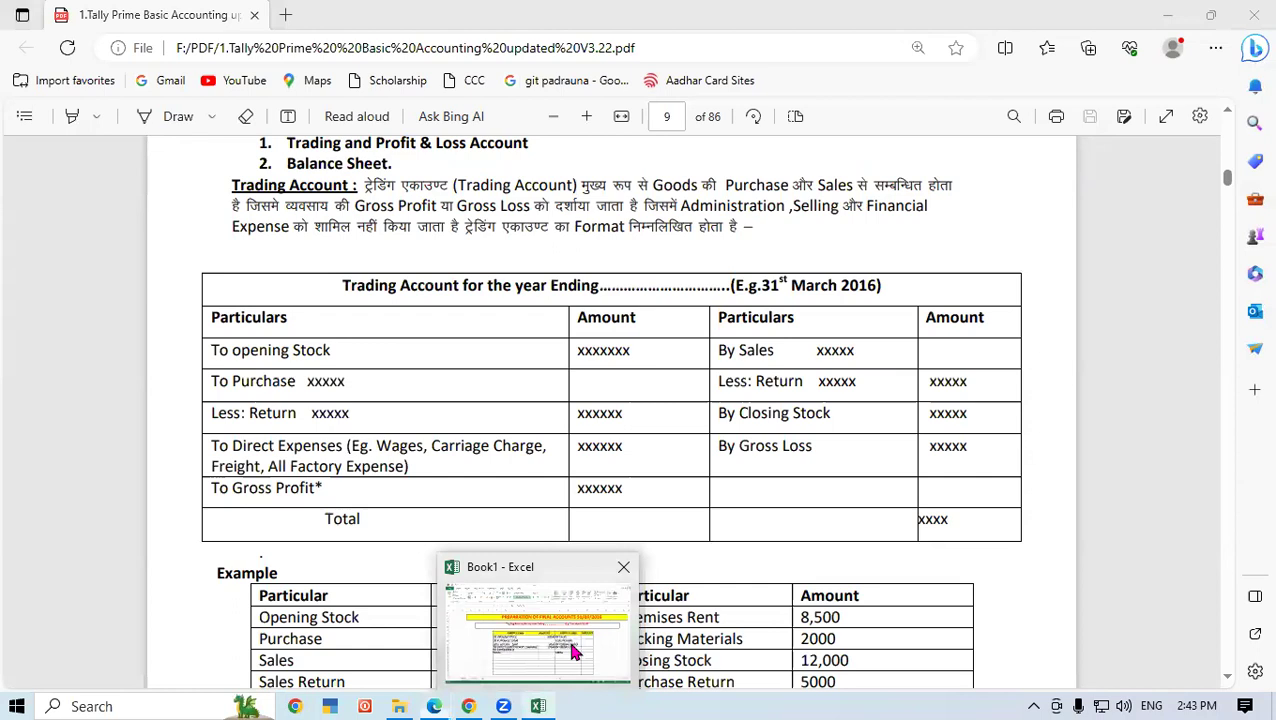
click(575, 652)
double_click(886, 368)
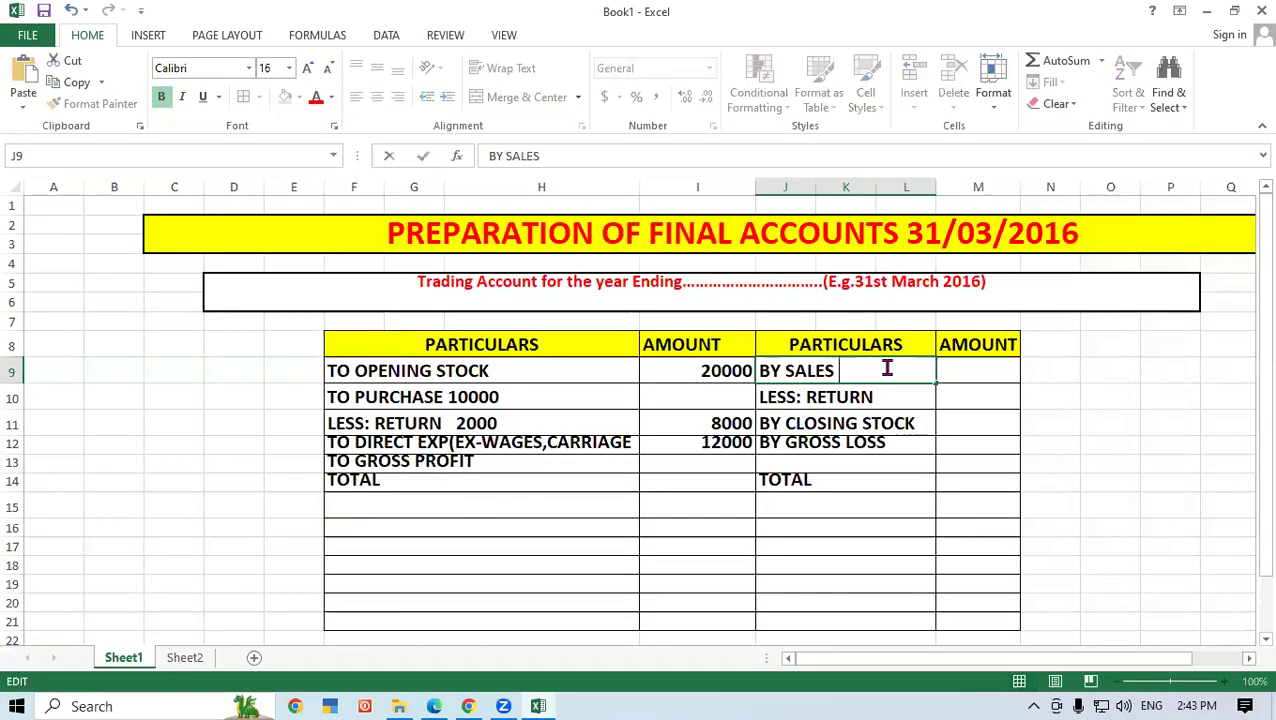
text(20000)
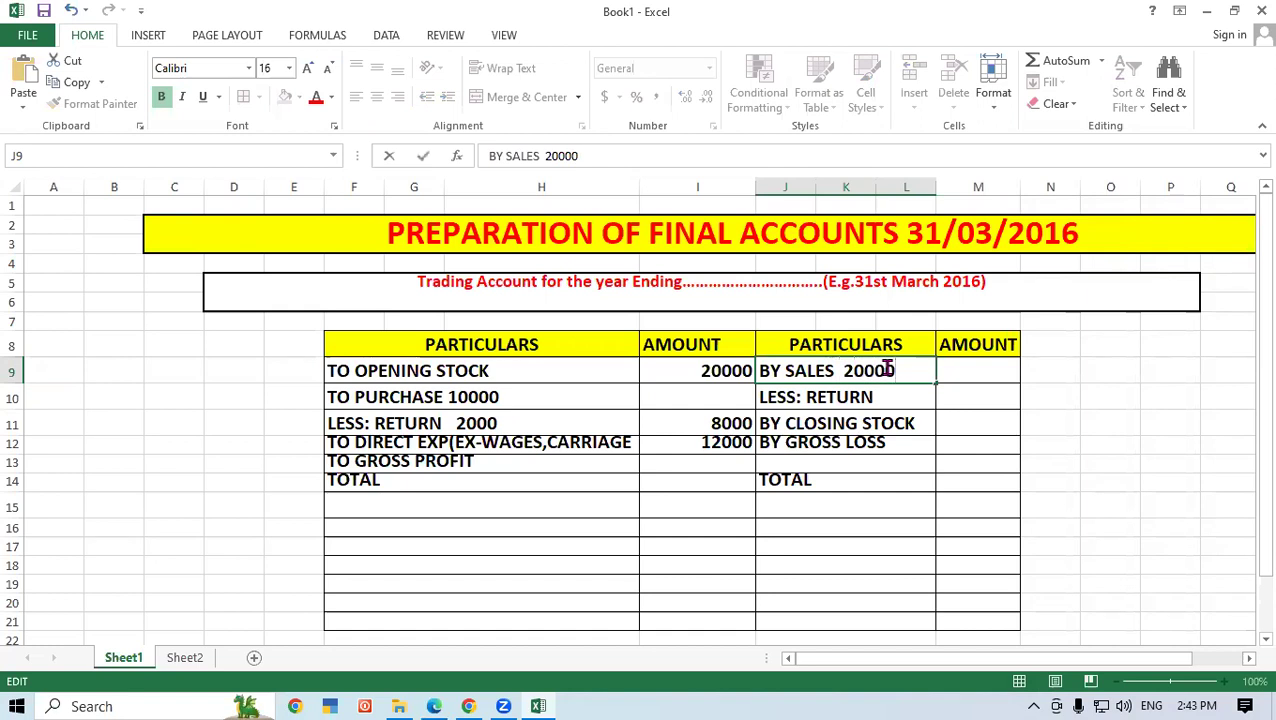
click(915, 442)
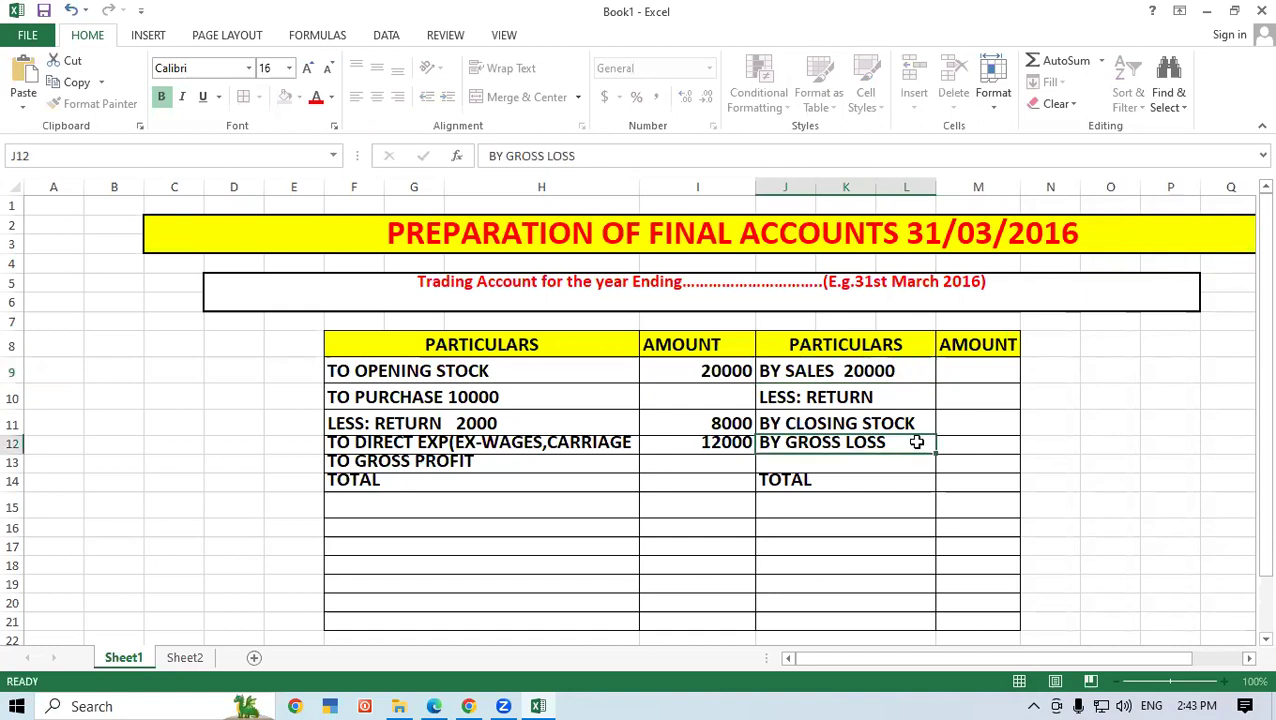
- Add the amount 5000 after the credit-side LESS: RETURN text in cell J10
double_click(909, 394)
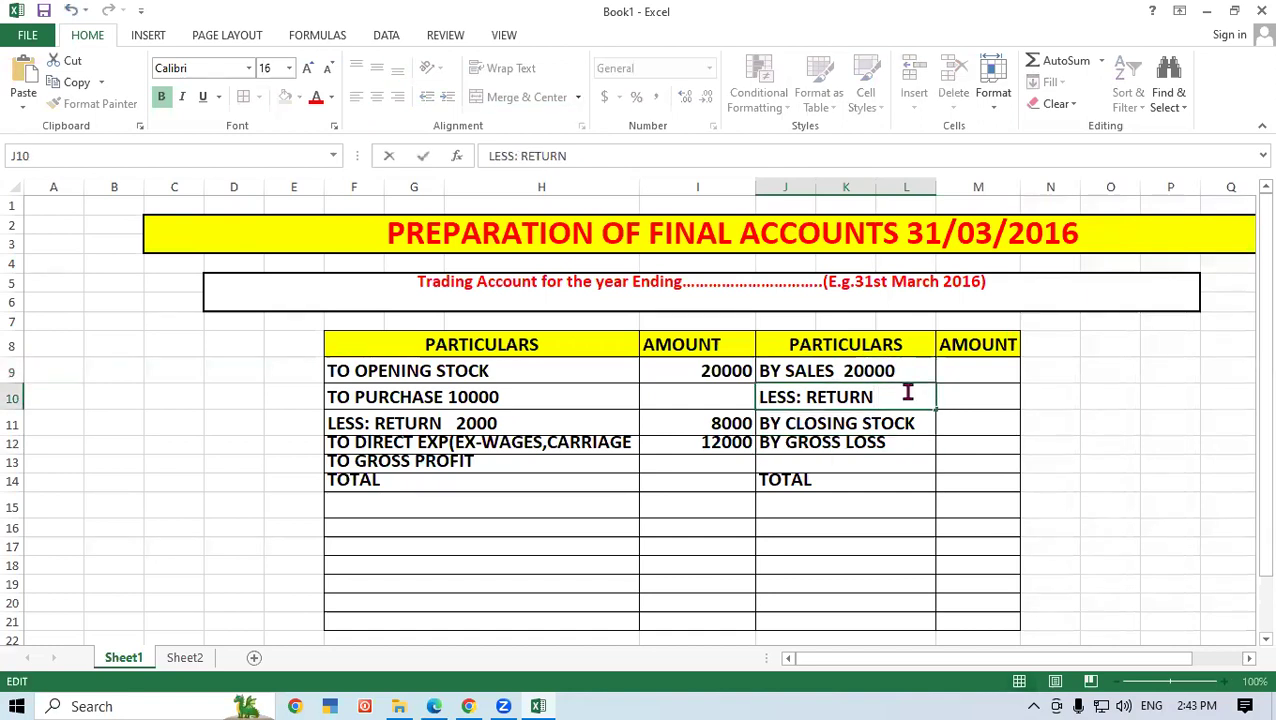
text(5)
text(000)
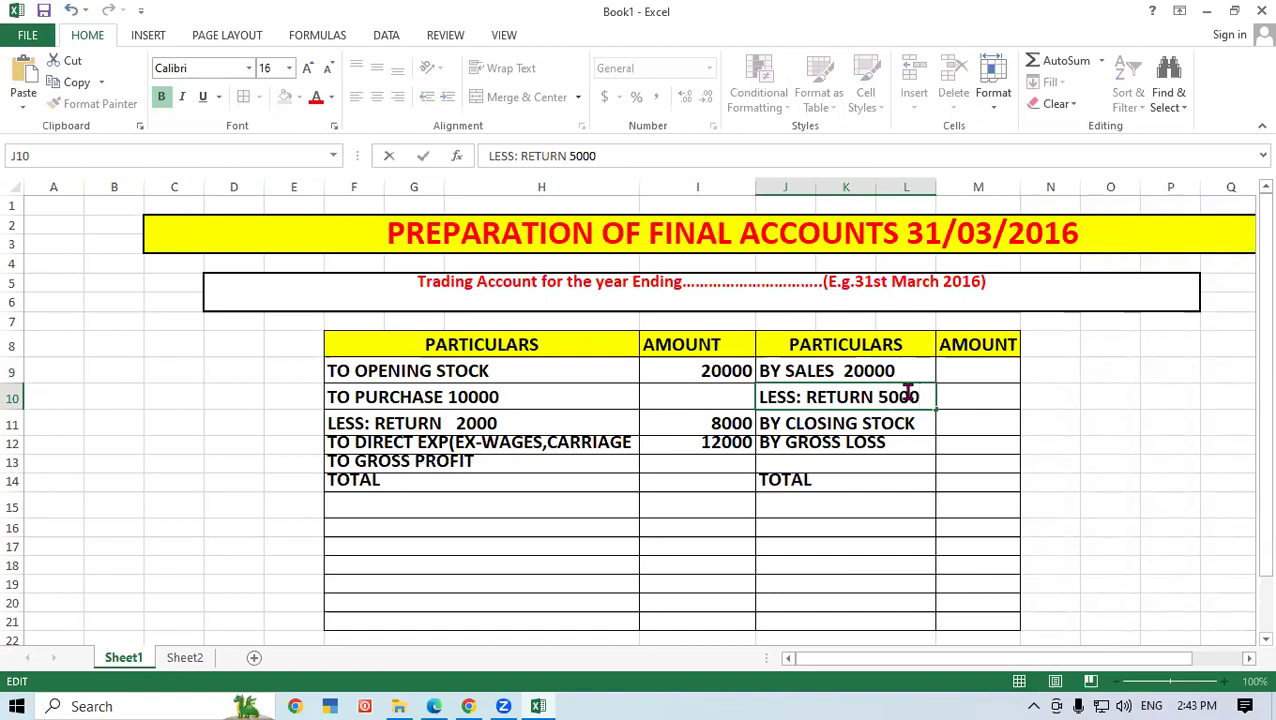
click(916, 511)
- Enter 15000 in M10 as the net sales amount after deducting the return
click(986, 397)
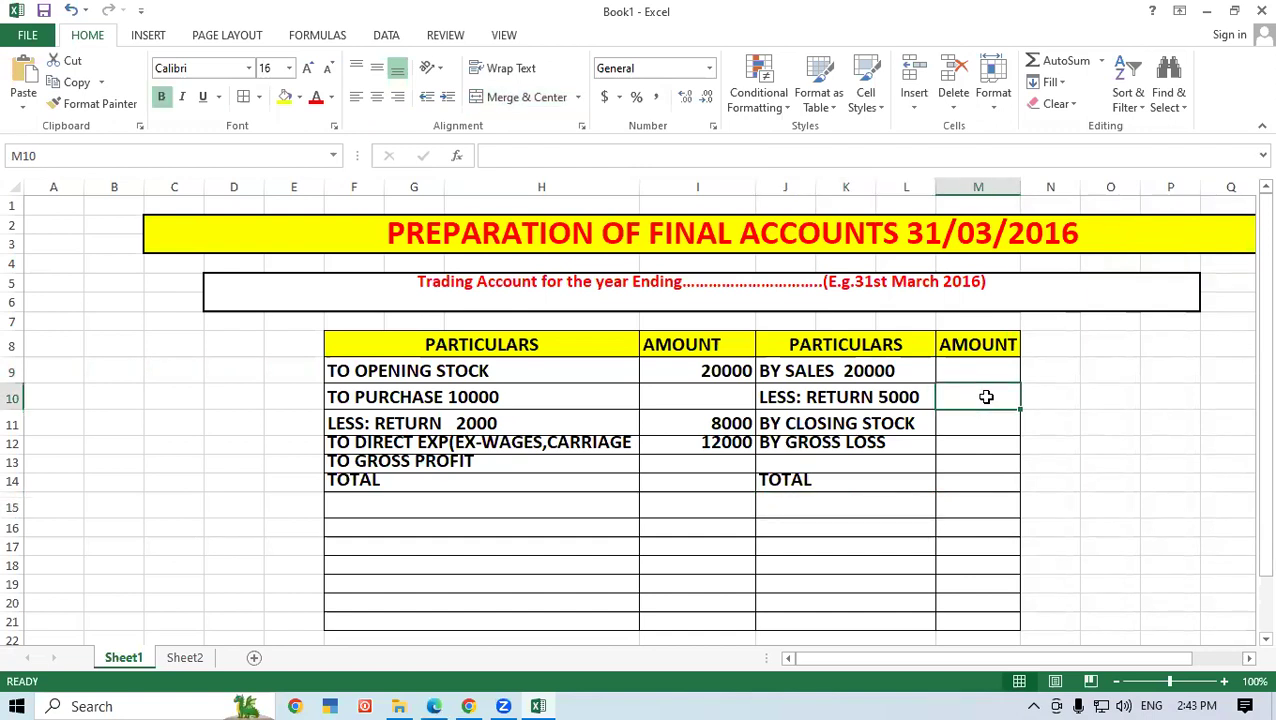
text(15000)
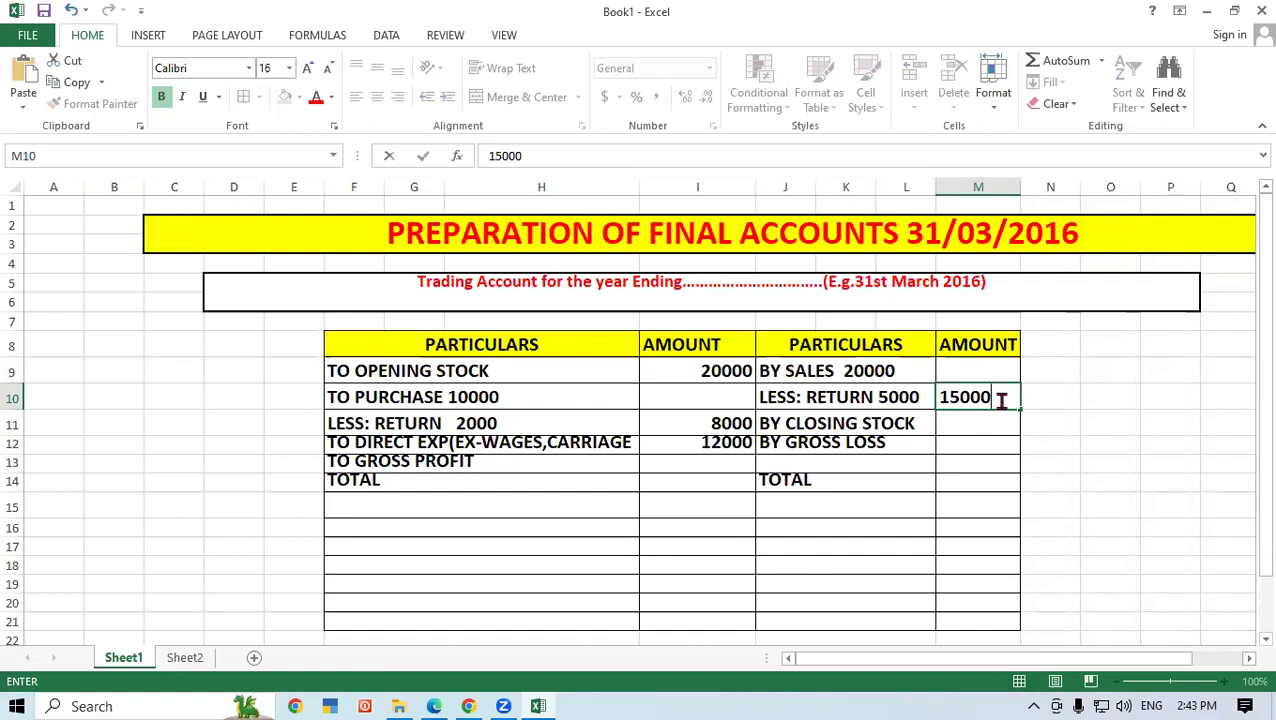
click(939, 496)
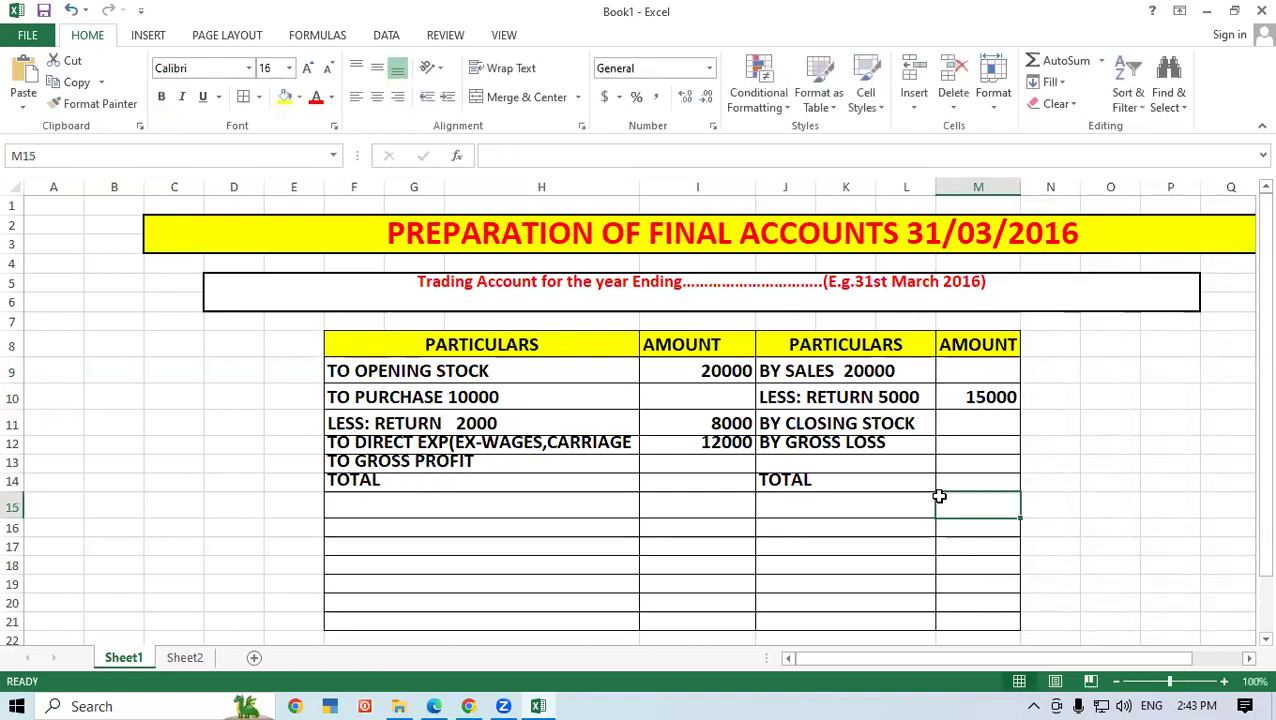
- Enter 1000 in M11 as the closing stock amount
click(815, 424)
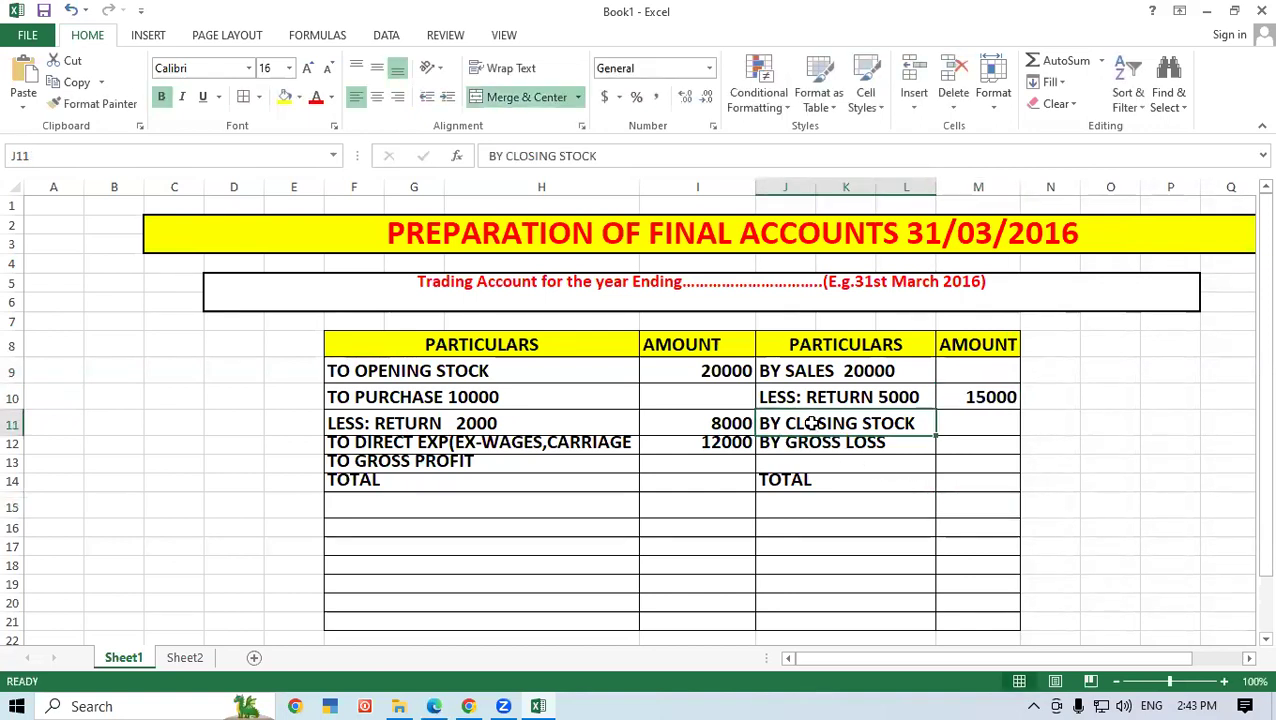
click(703, 372)
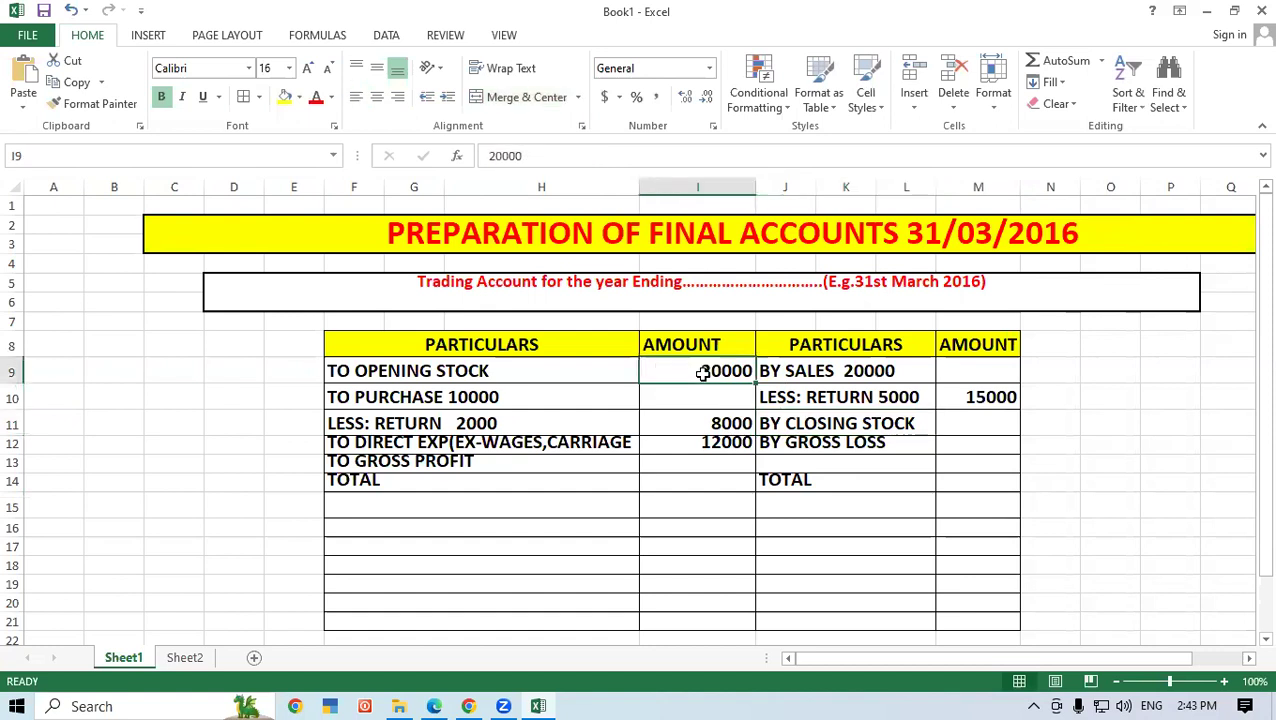
click(842, 424)
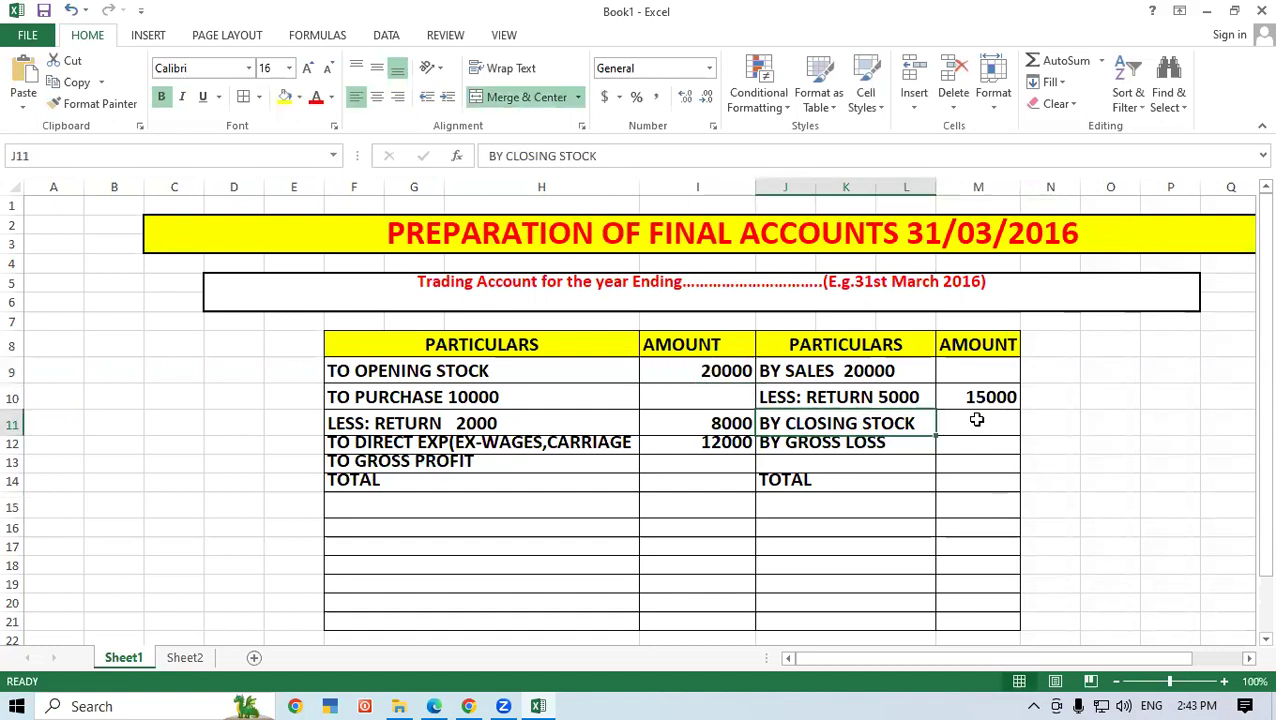
click(977, 420)
text(1000)
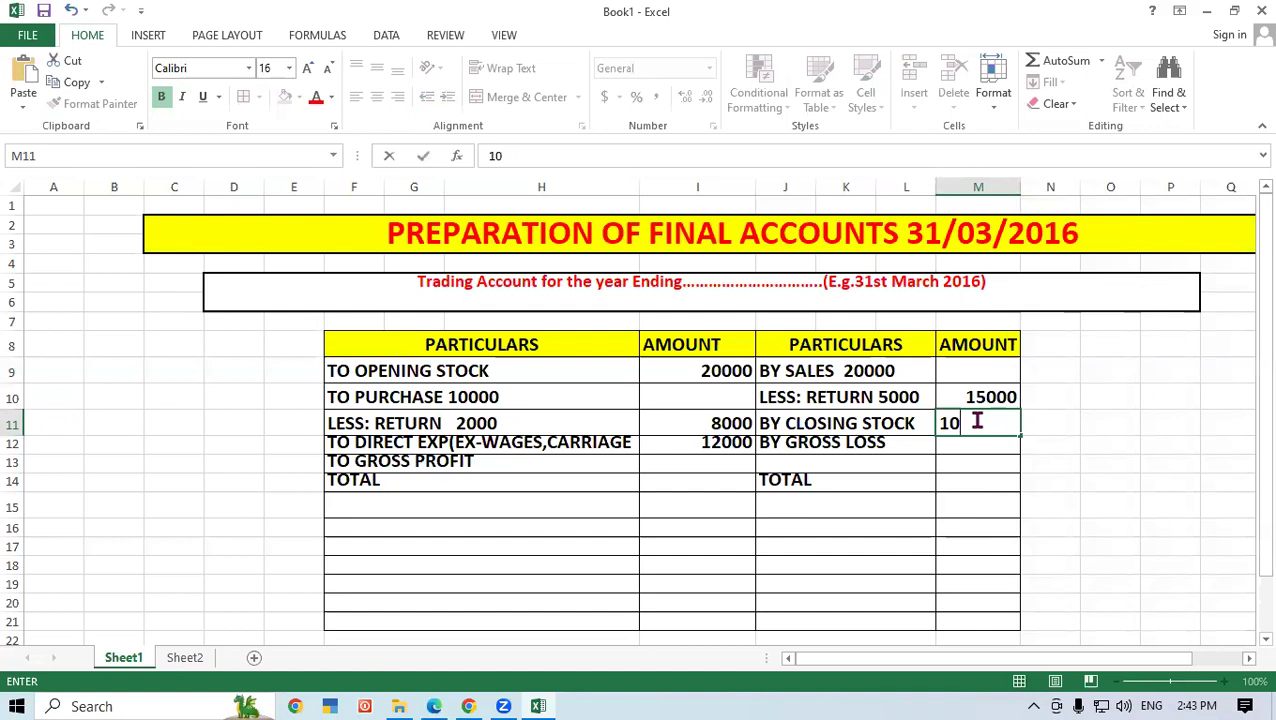
click(992, 500)
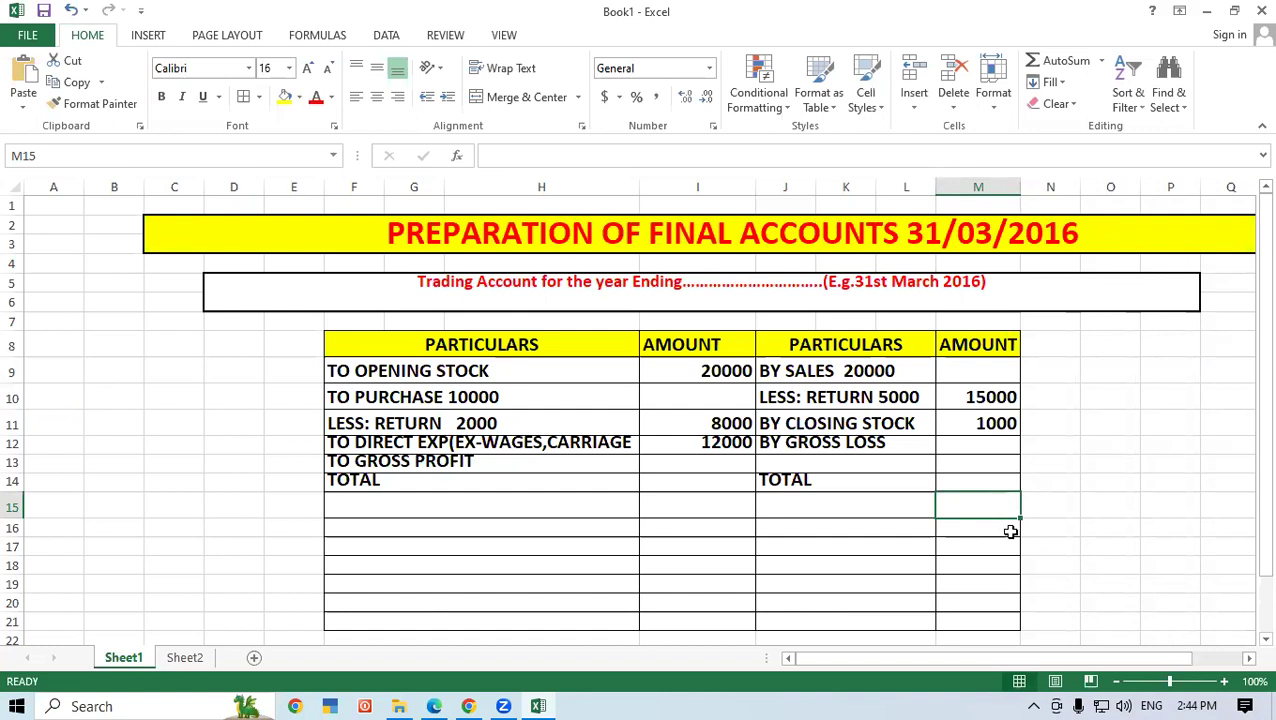
- Enter 16000 in M14 as the credit-side total of the Trading Account
click(971, 480)
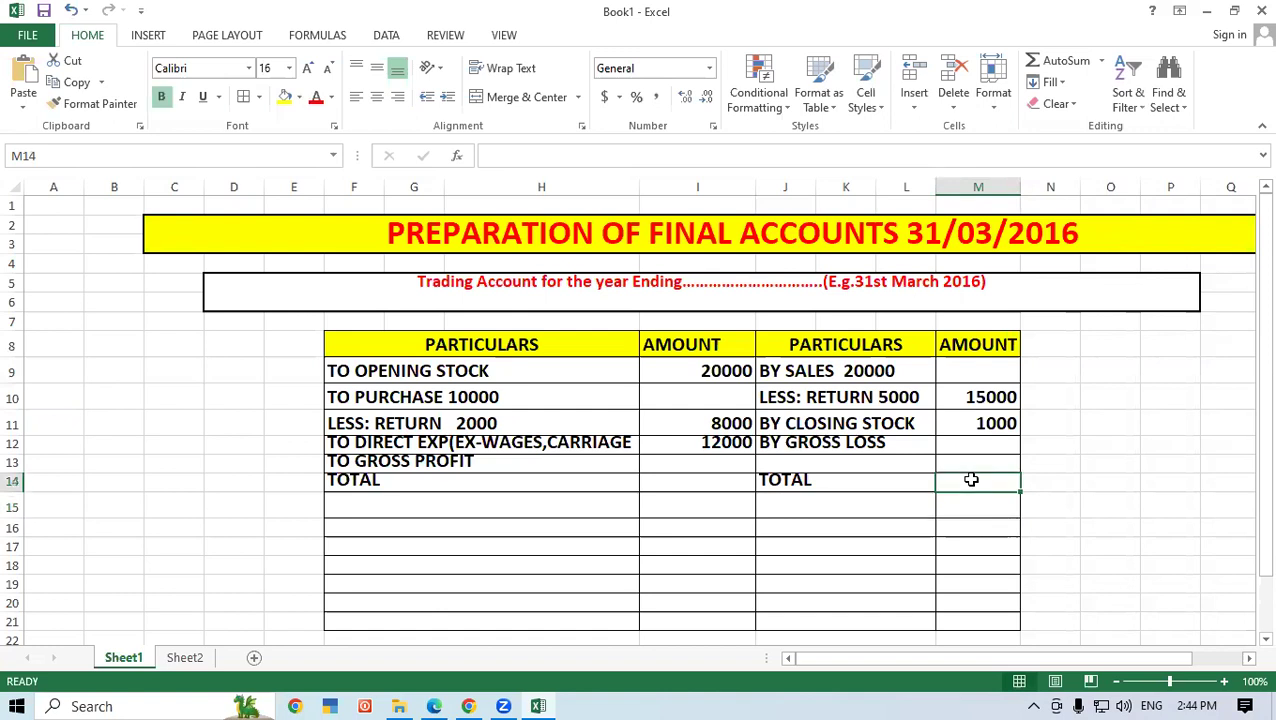
click(712, 484)
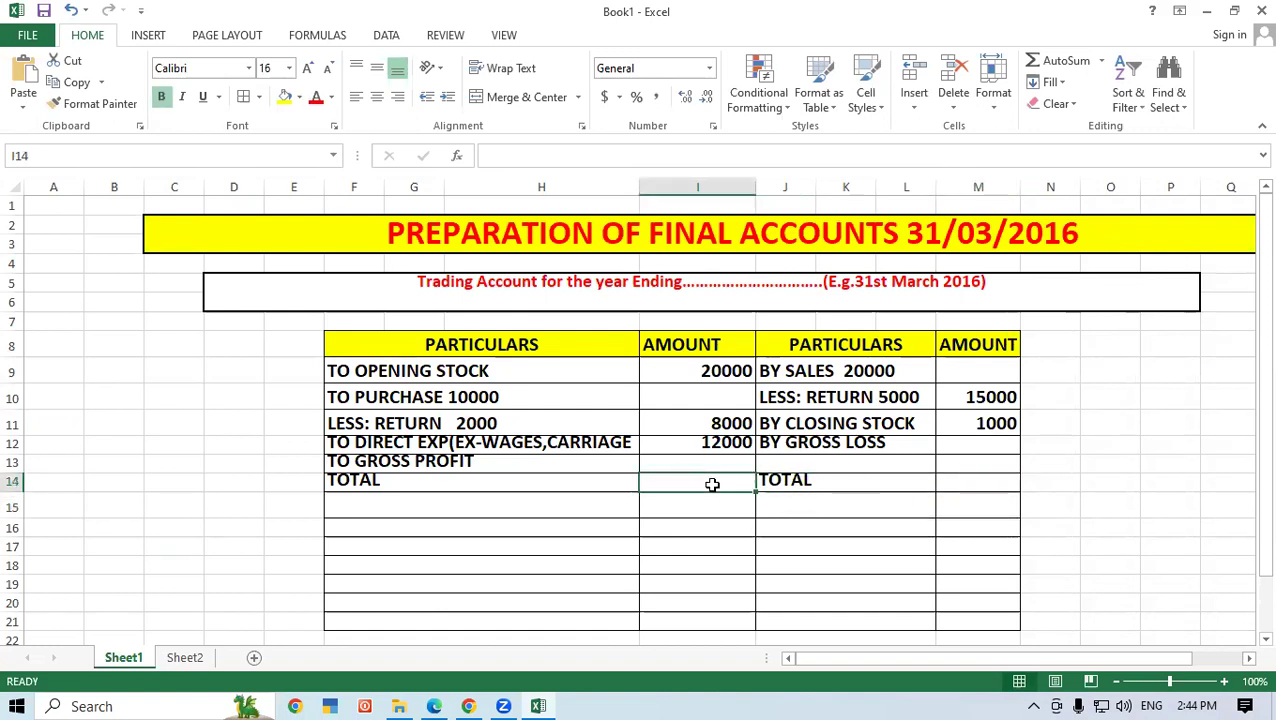
click(977, 397)
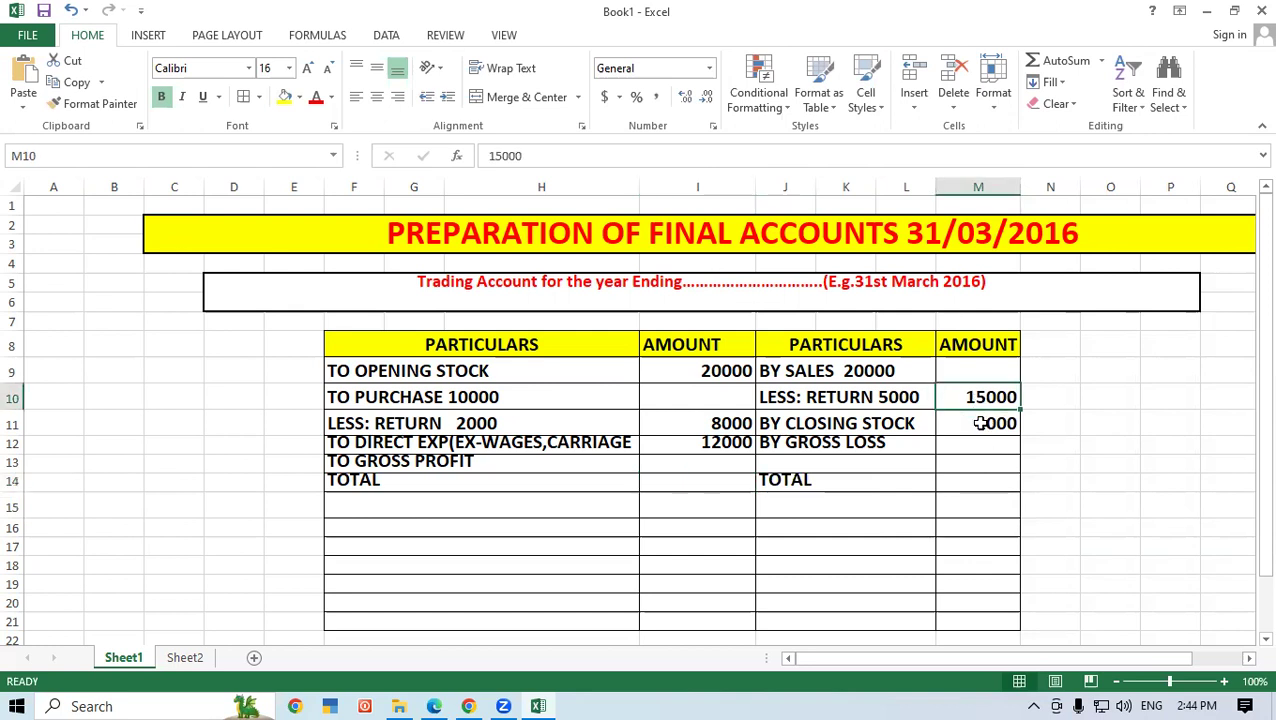
click(980, 423)
click(955, 480)
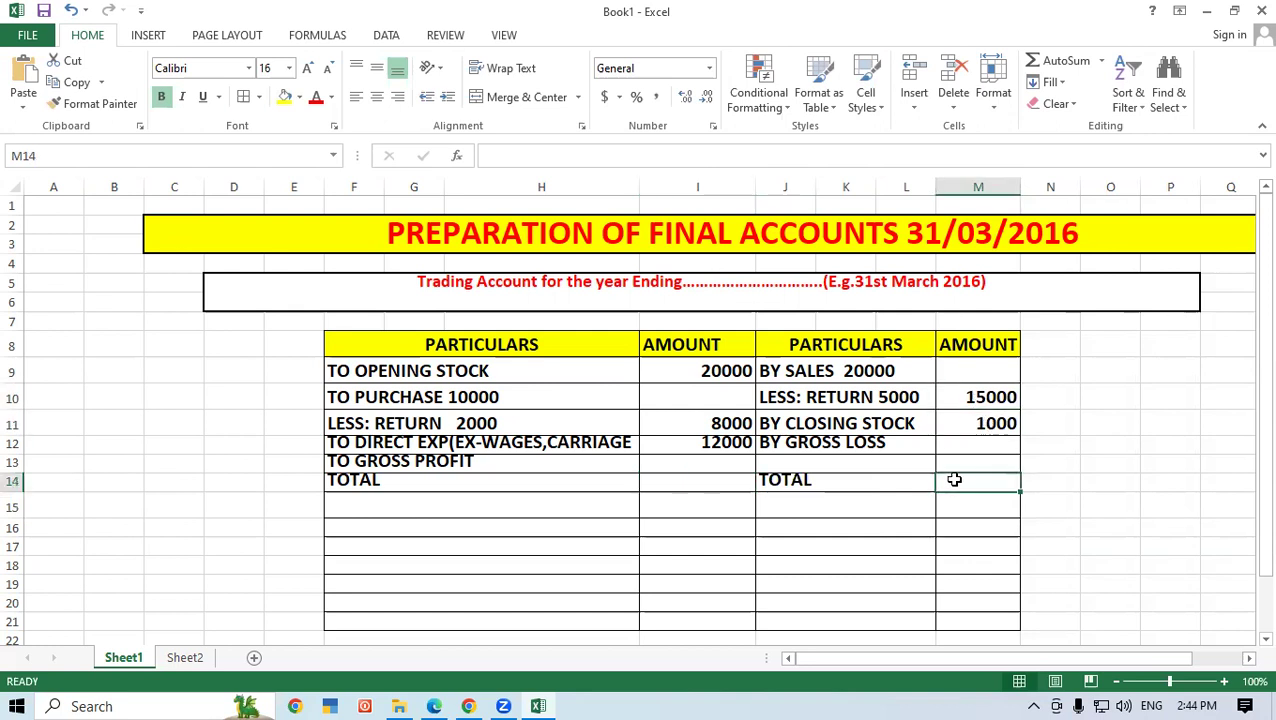
text(16000)
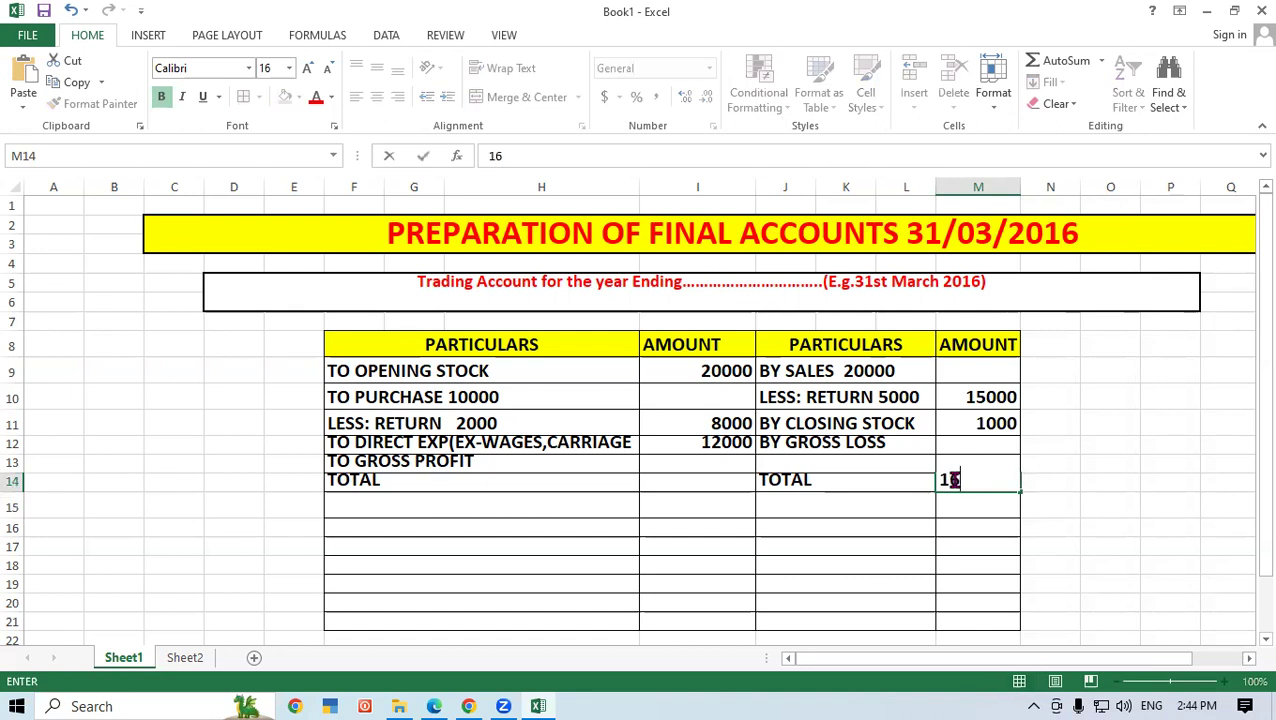
click(833, 541)
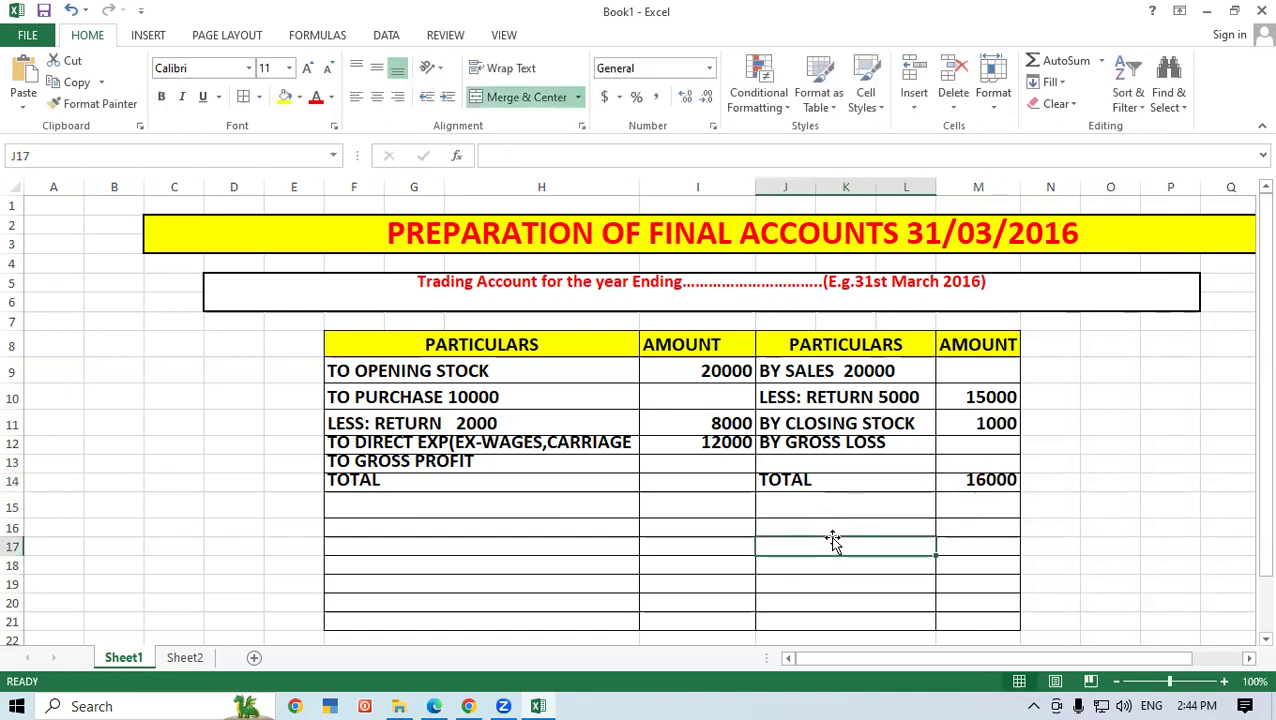
- Enter 40000 in I14 as the debit-side total of the Trading Account
click(736, 483)
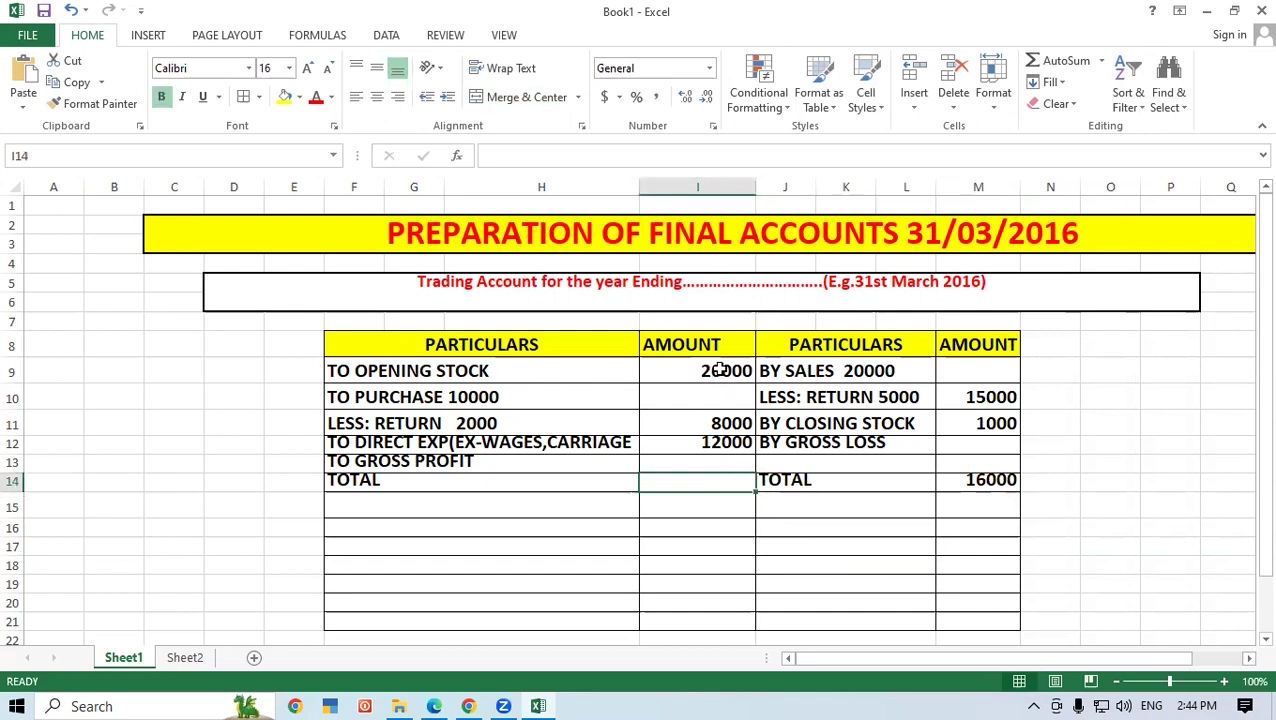
click(720, 371)
click(699, 426)
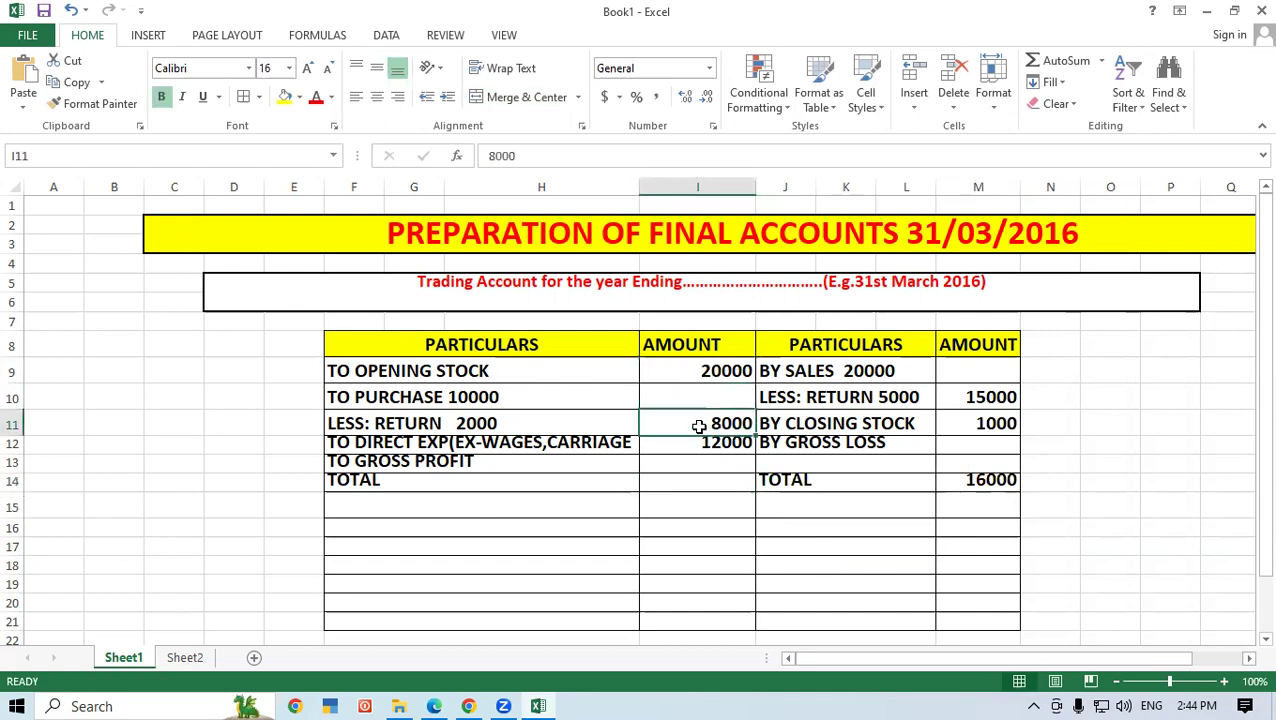
click(686, 481)
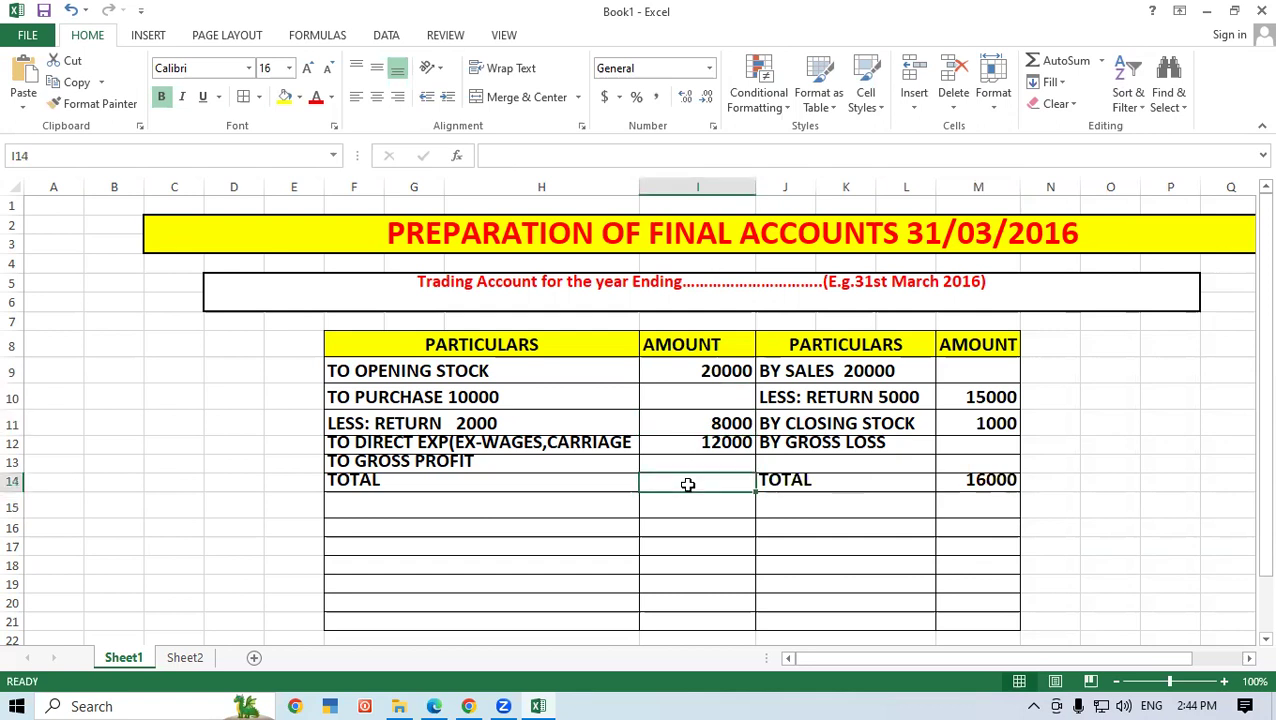
text(40000)
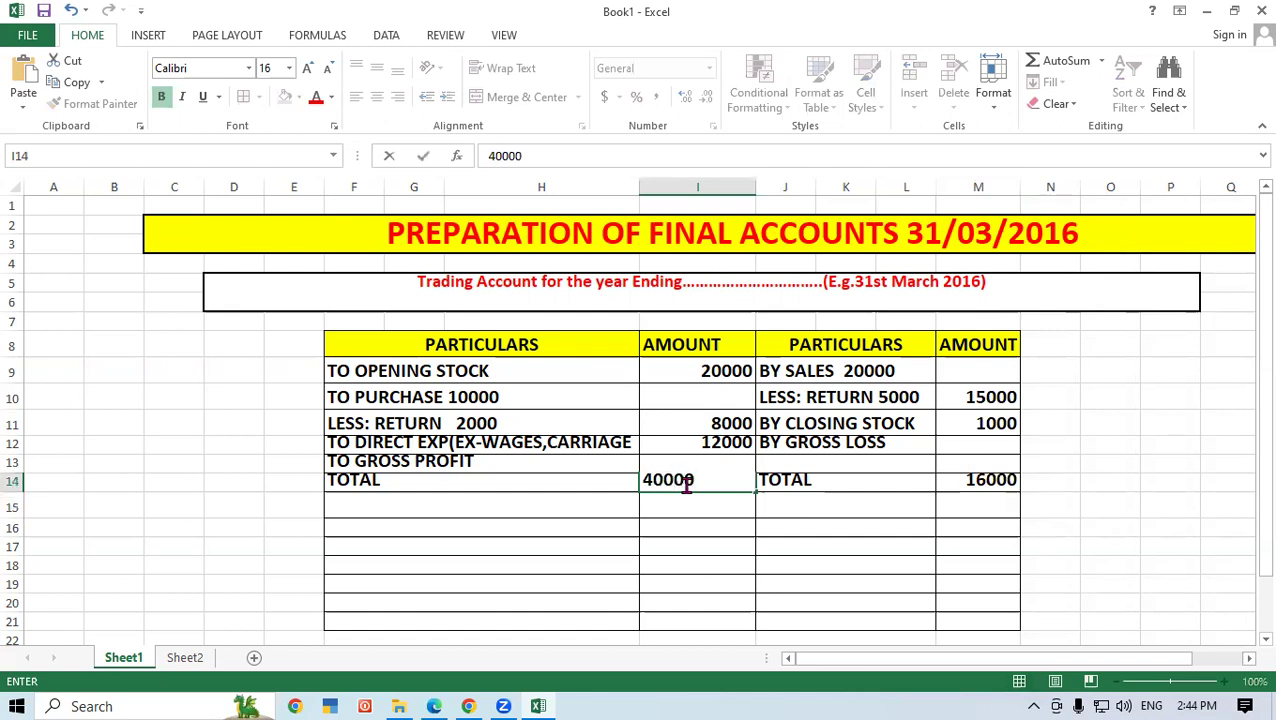
click(855, 535)
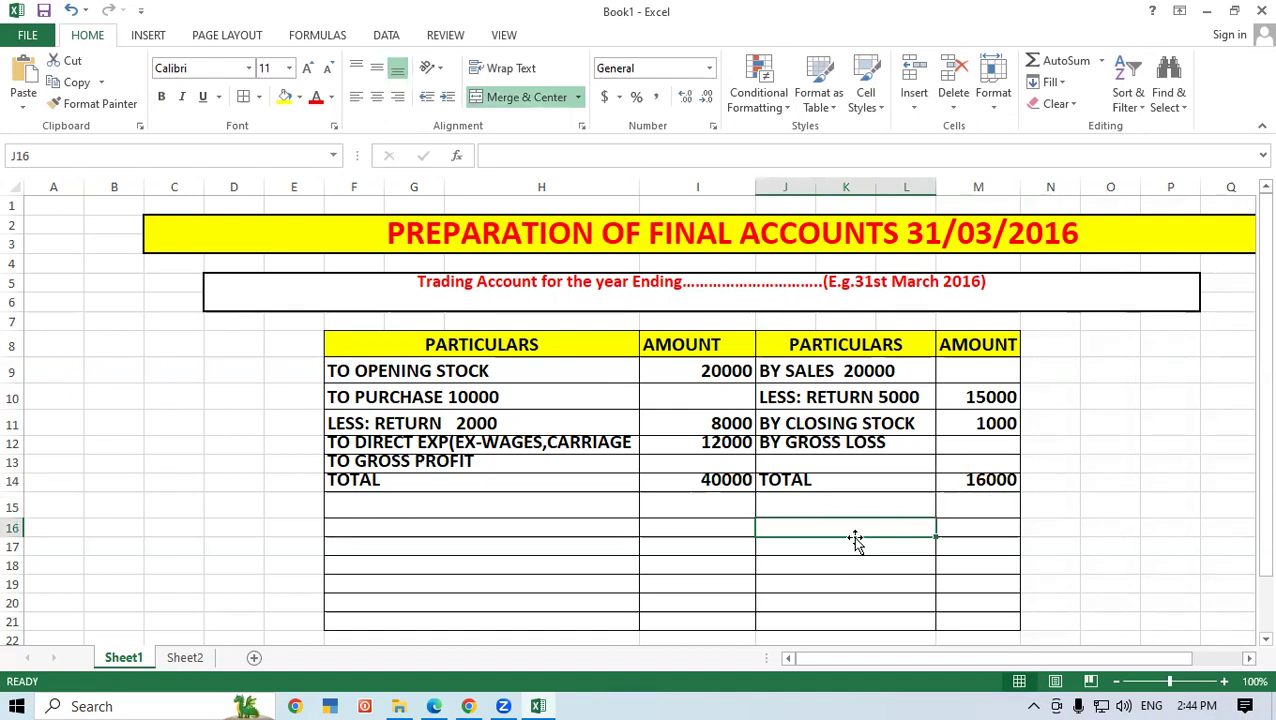
click(712, 535)
click(900, 529)
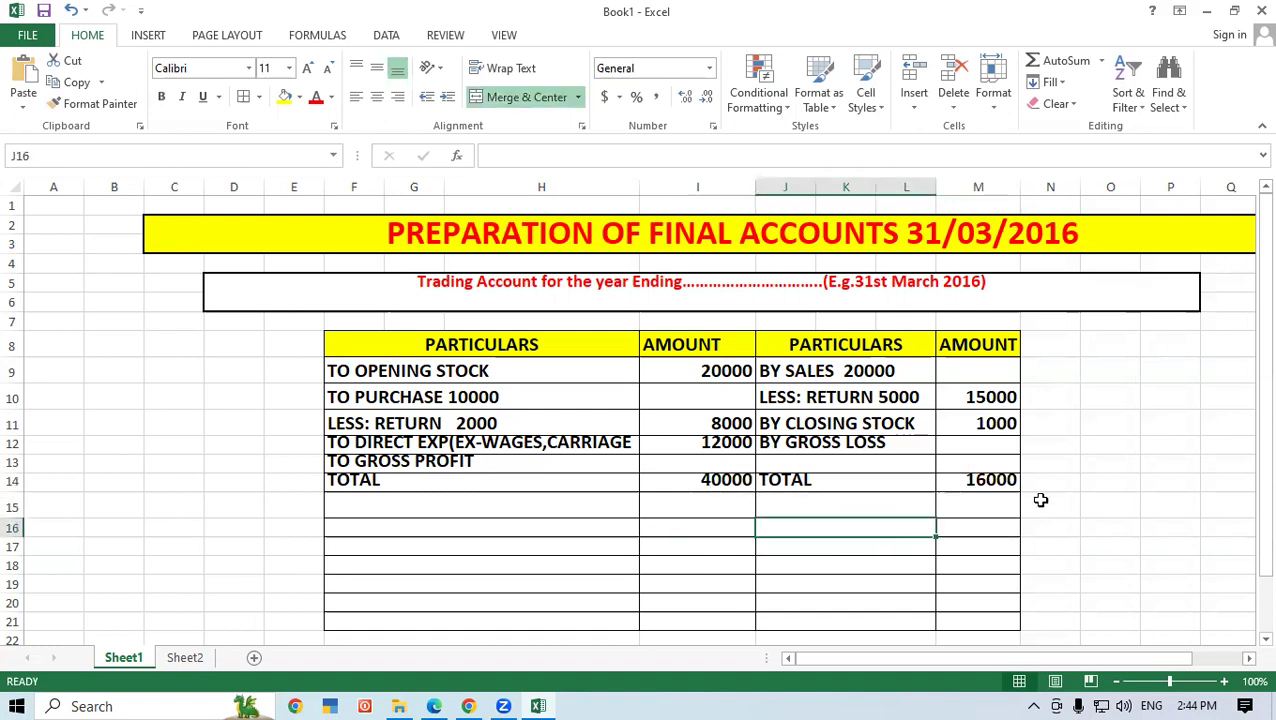
click(989, 481)
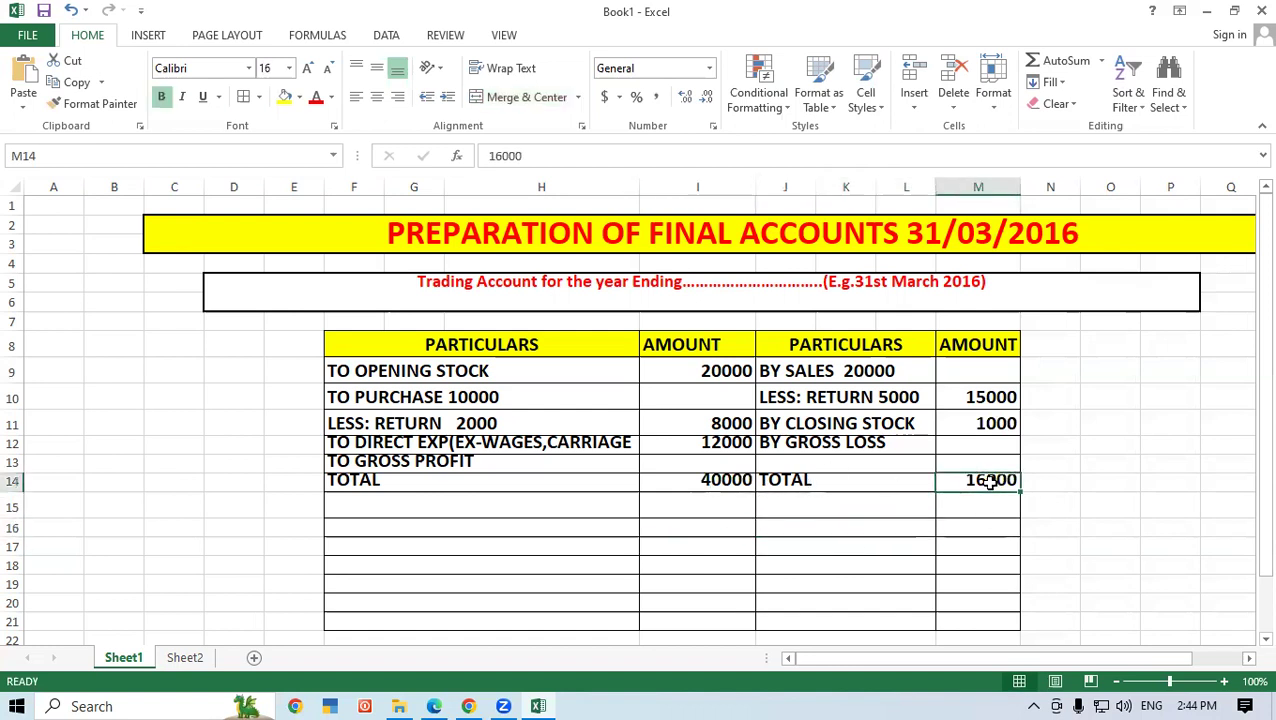
click(710, 465)
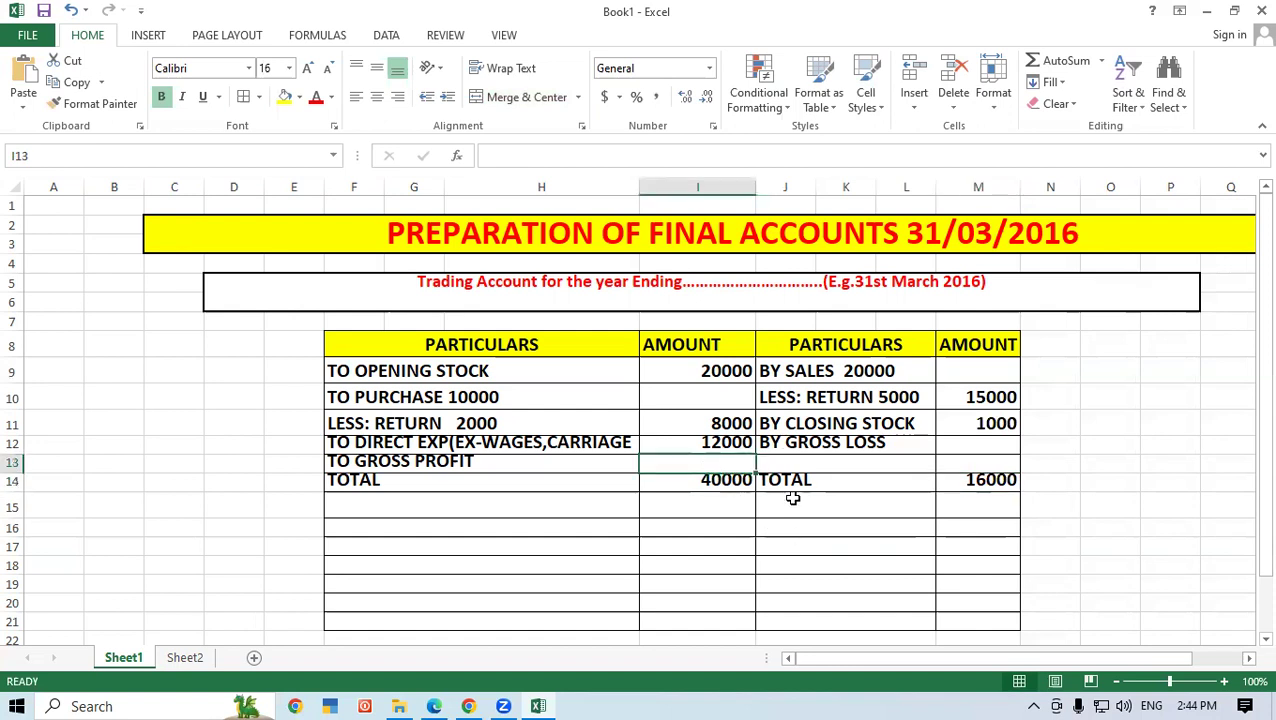
click(997, 478)
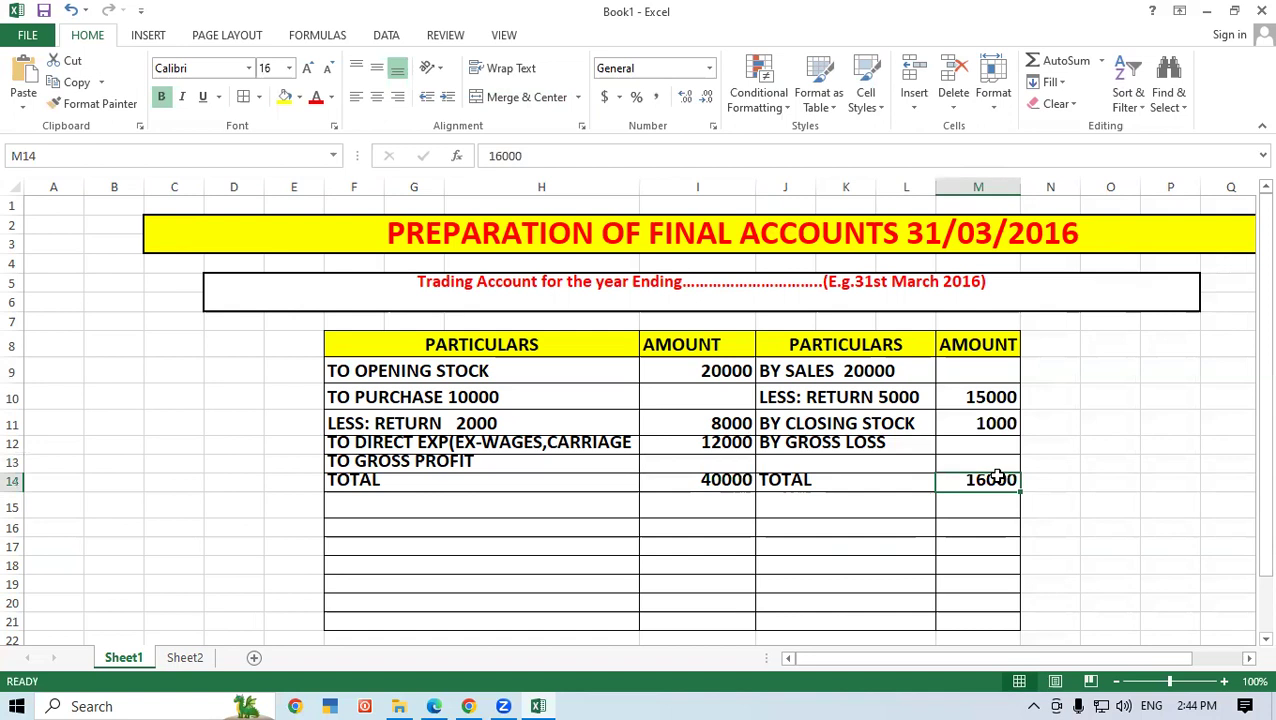
click(1105, 347)
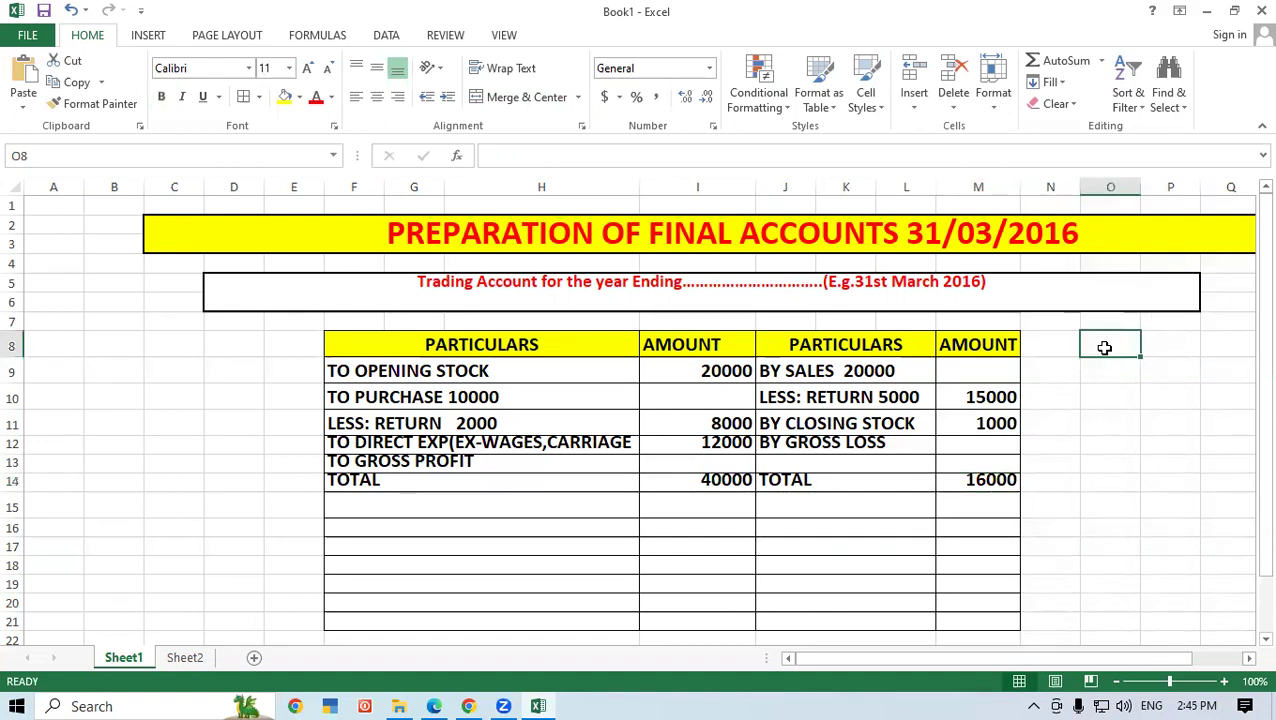
text(=40000)
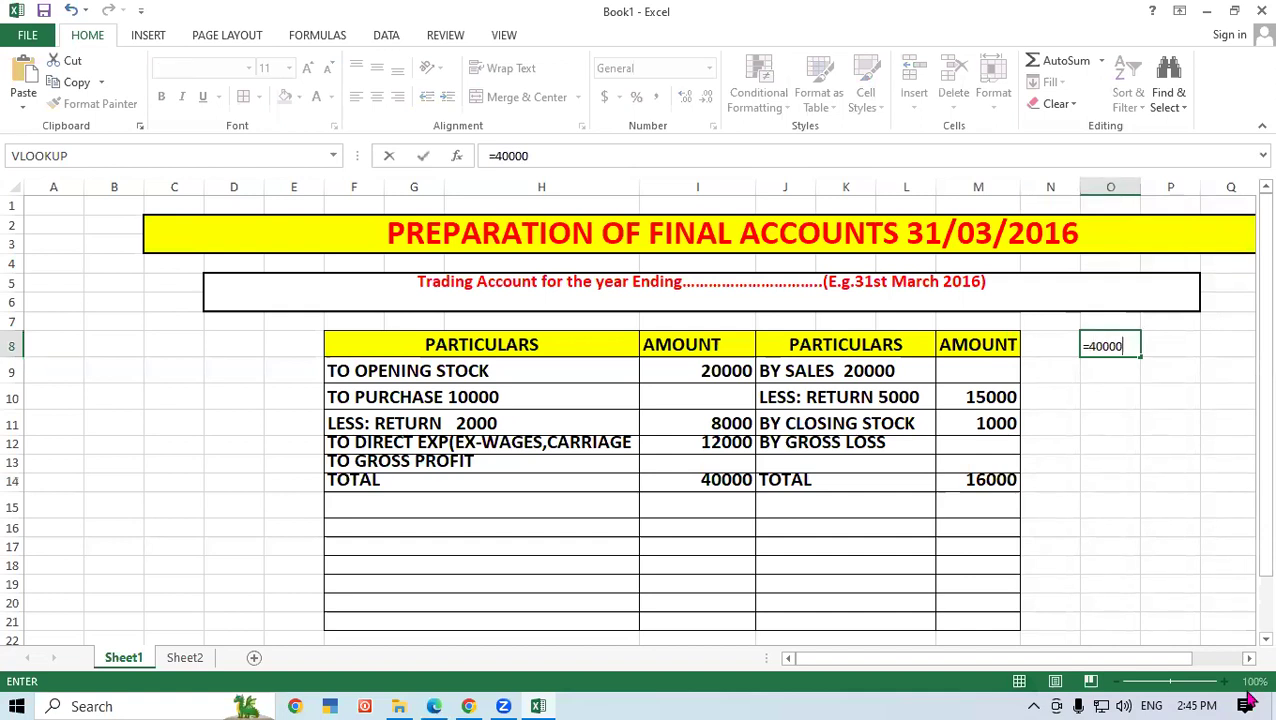
text(-16000)
key(Return)
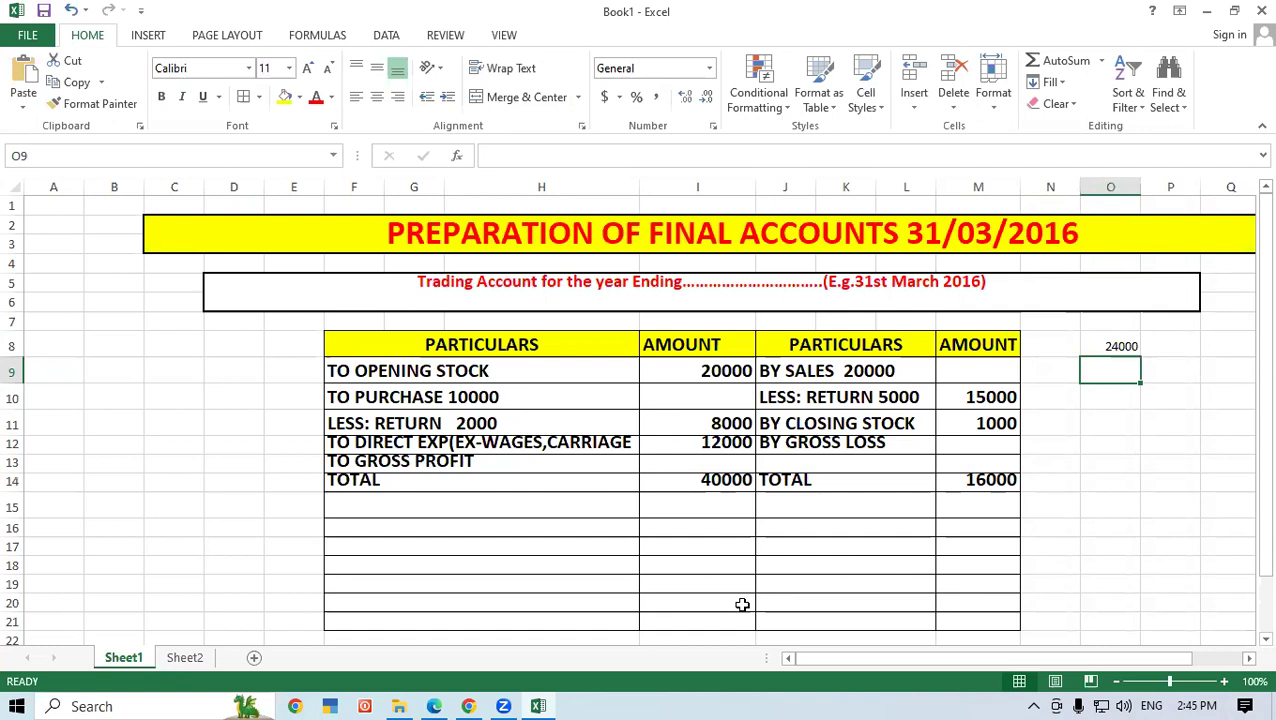
- Enter the calculated difference 24000 in M12 as the gross loss amount
click(1112, 342)
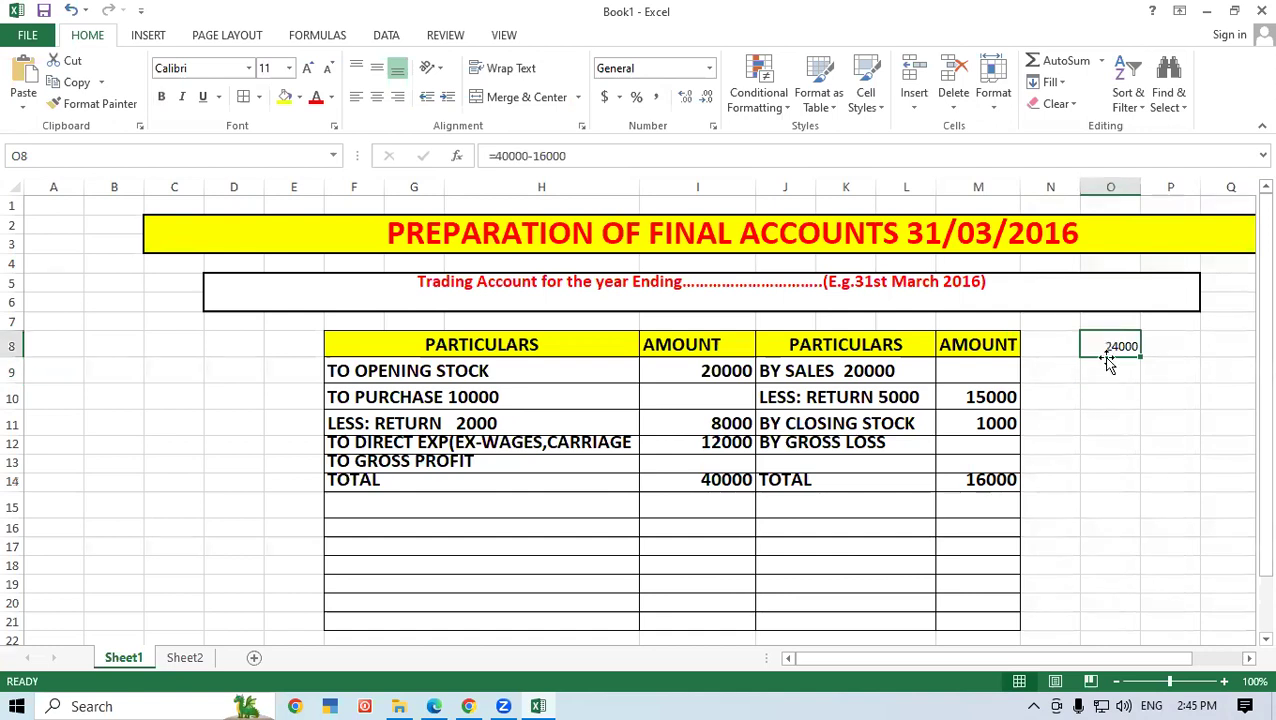
click(818, 438)
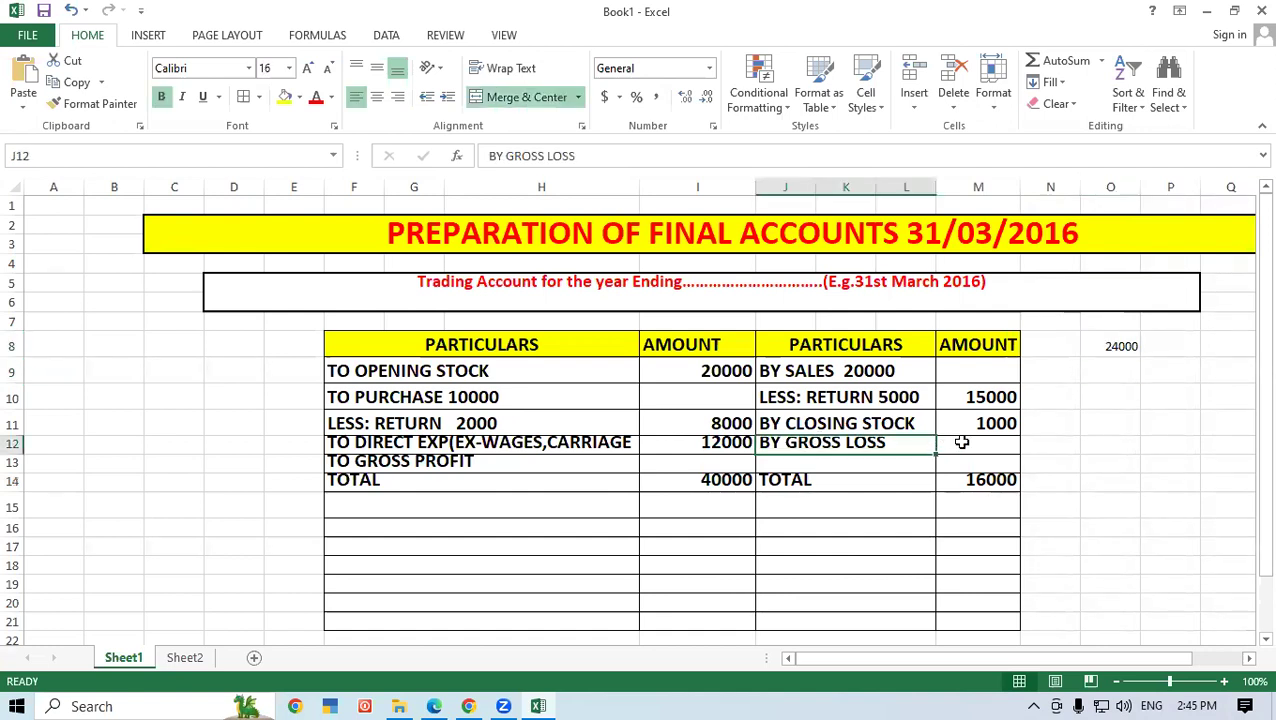
click(962, 441)
text(24000)
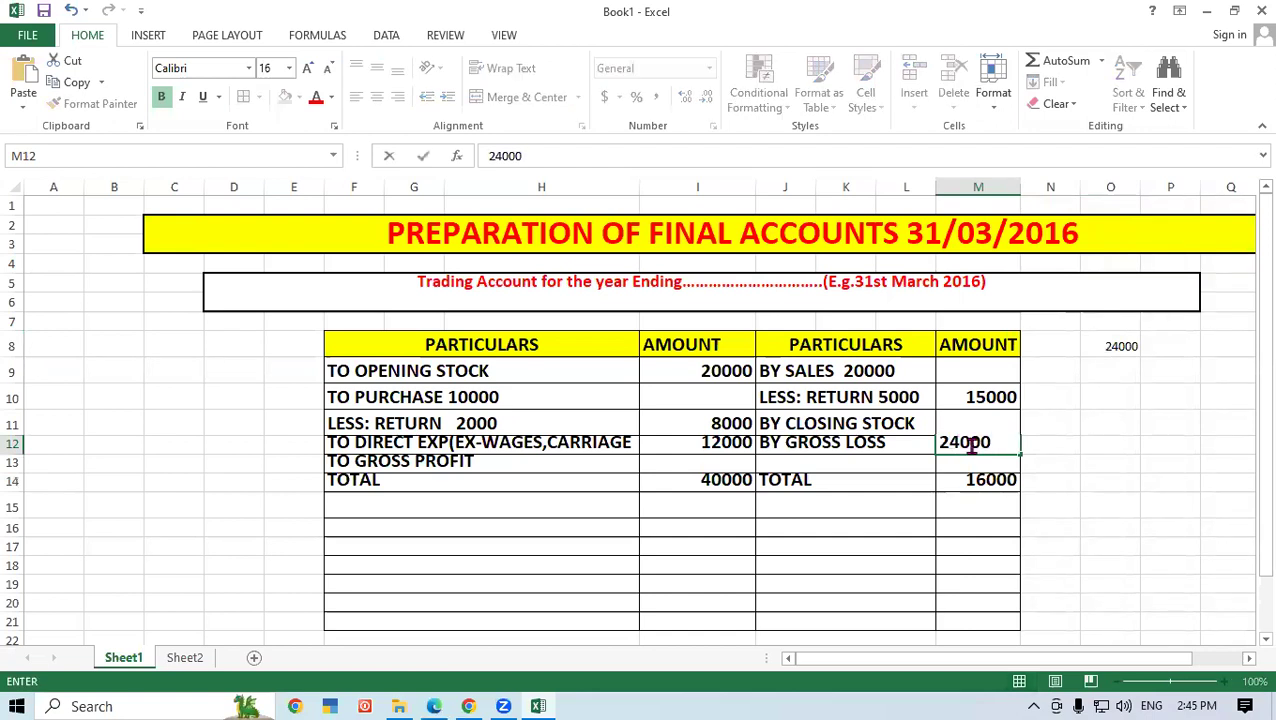
click(1092, 497)
- Set the font colour of the gross loss amount in M12 to red
click(985, 442)
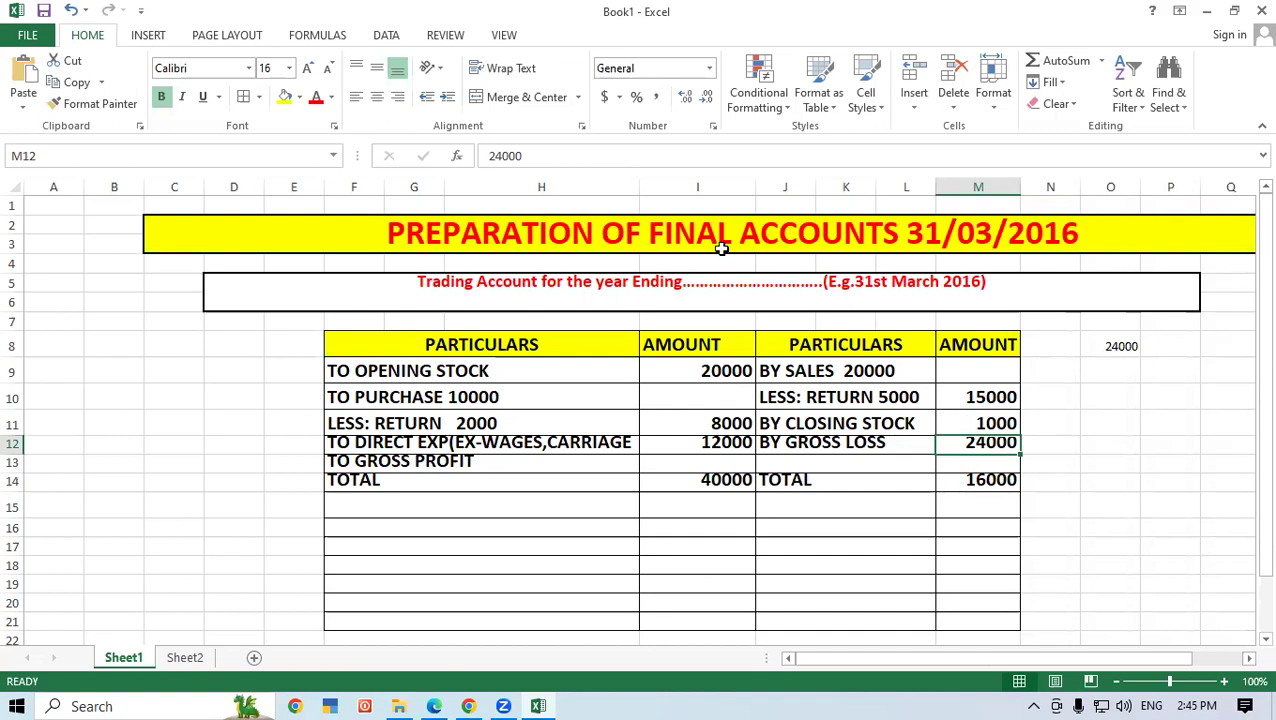
click(316, 97)
click(1074, 497)
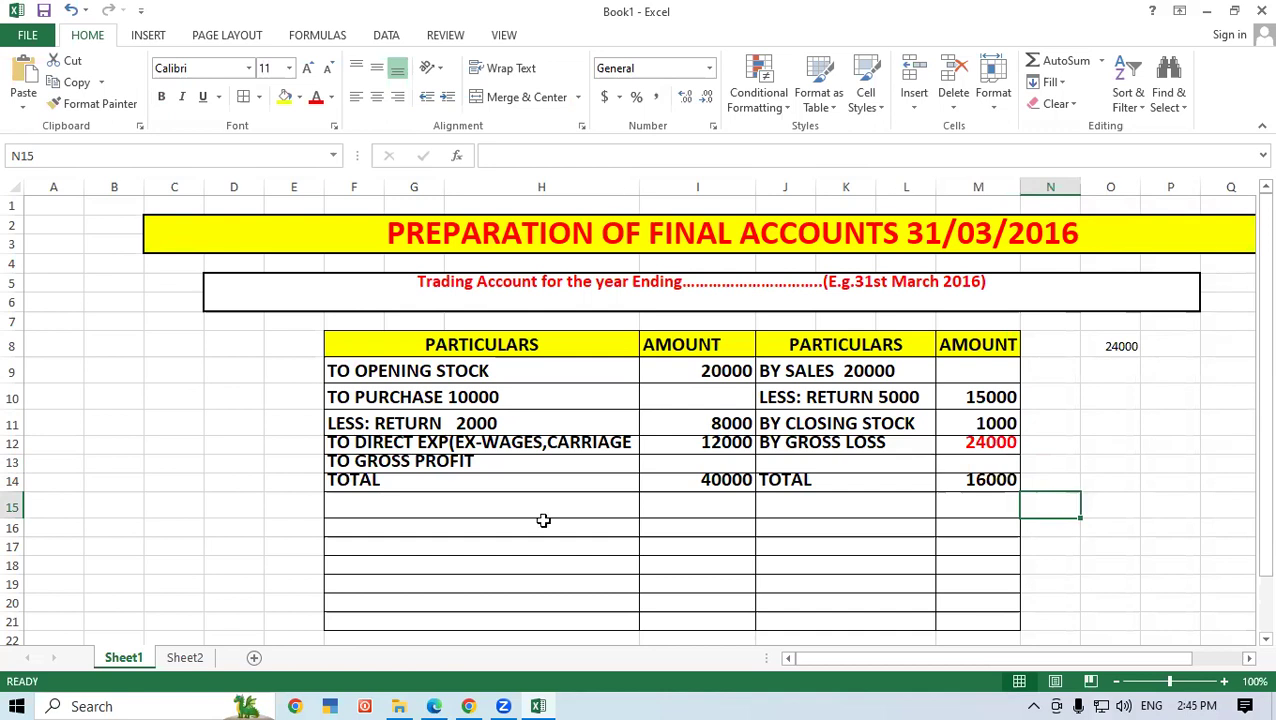
- Review the sheet's debit amounts and sales entry against the Trading Account format and its To Gross Profit row in the PDF
drag(700, 370, 720, 485)
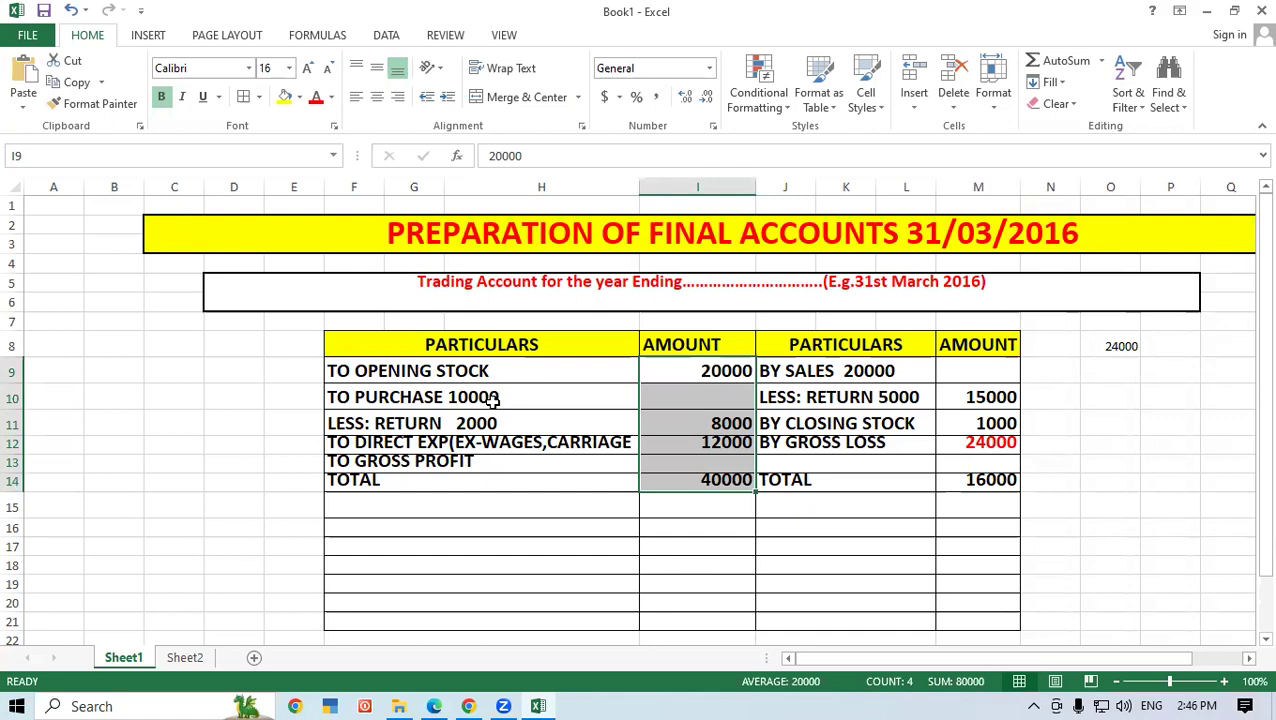
click(728, 541)
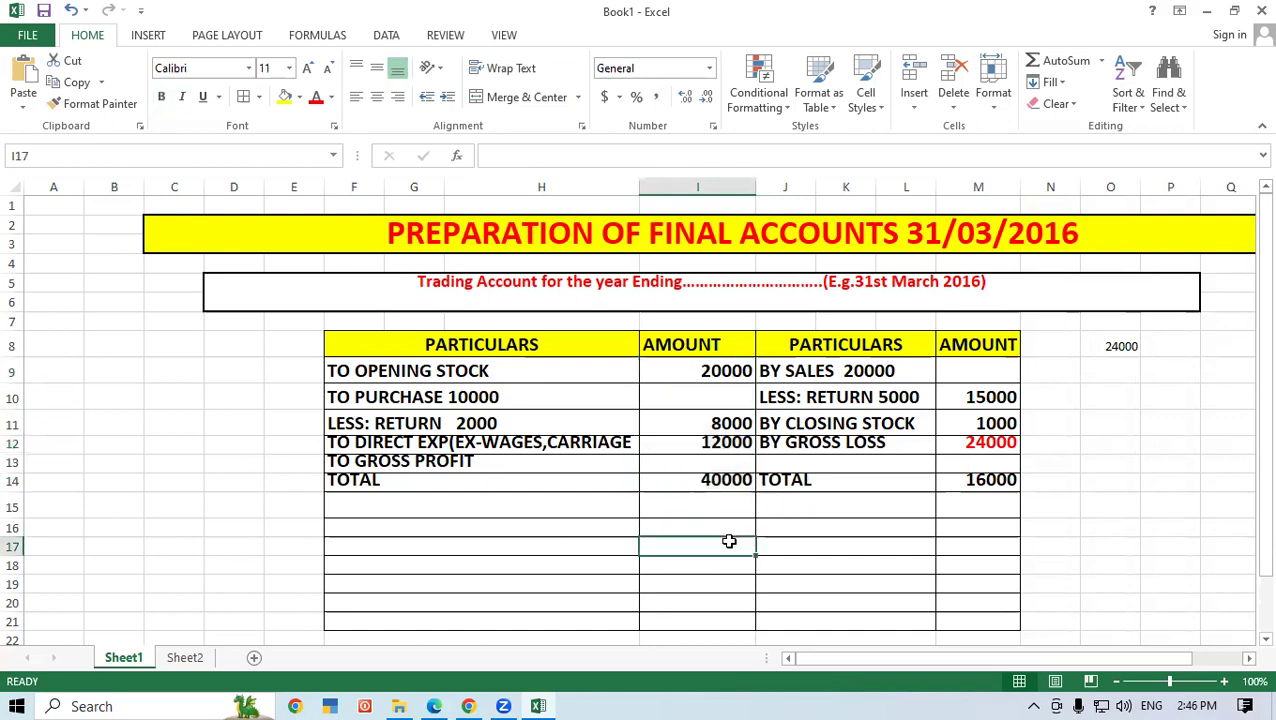
click(860, 500)
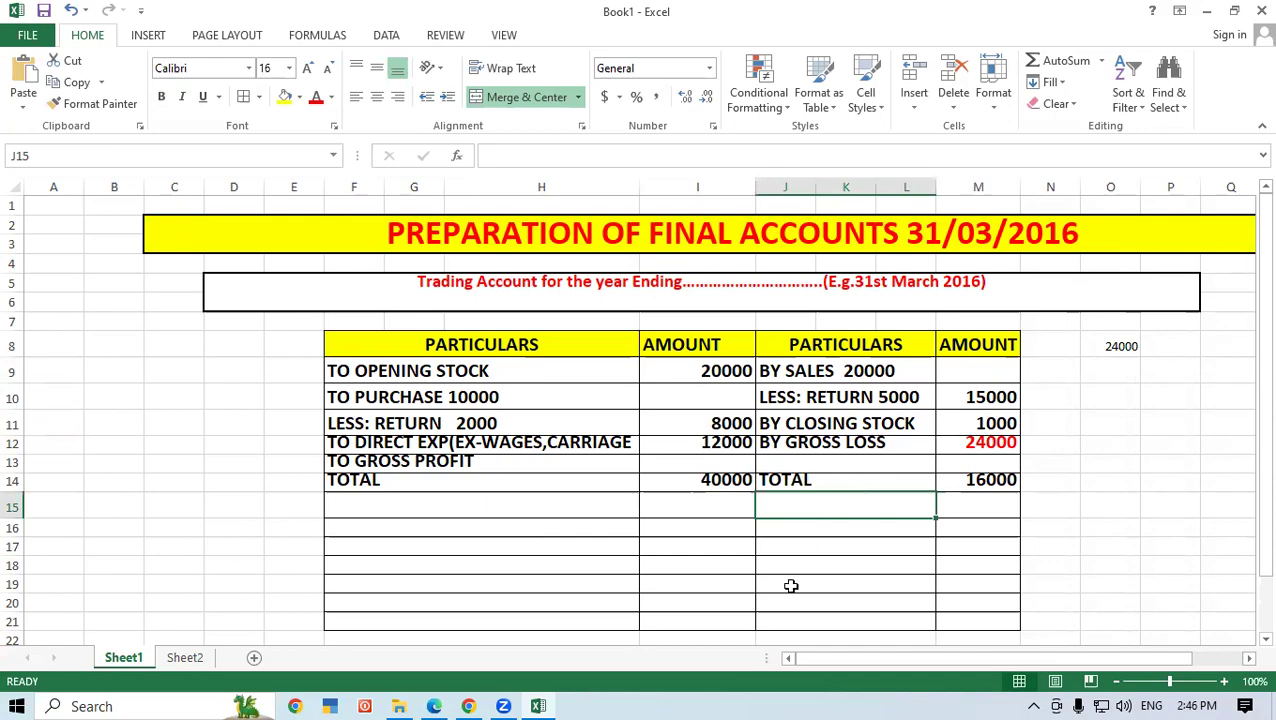
click(434, 706)
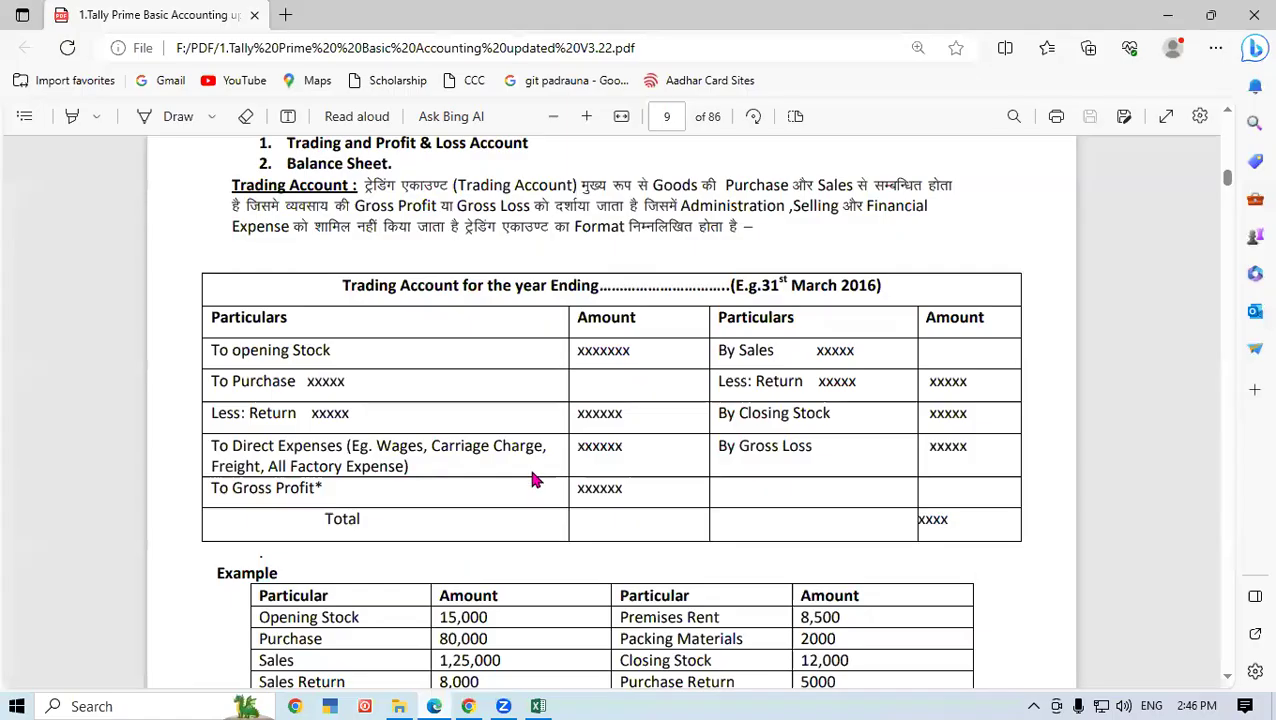
scroll(533, 480, down, 1)
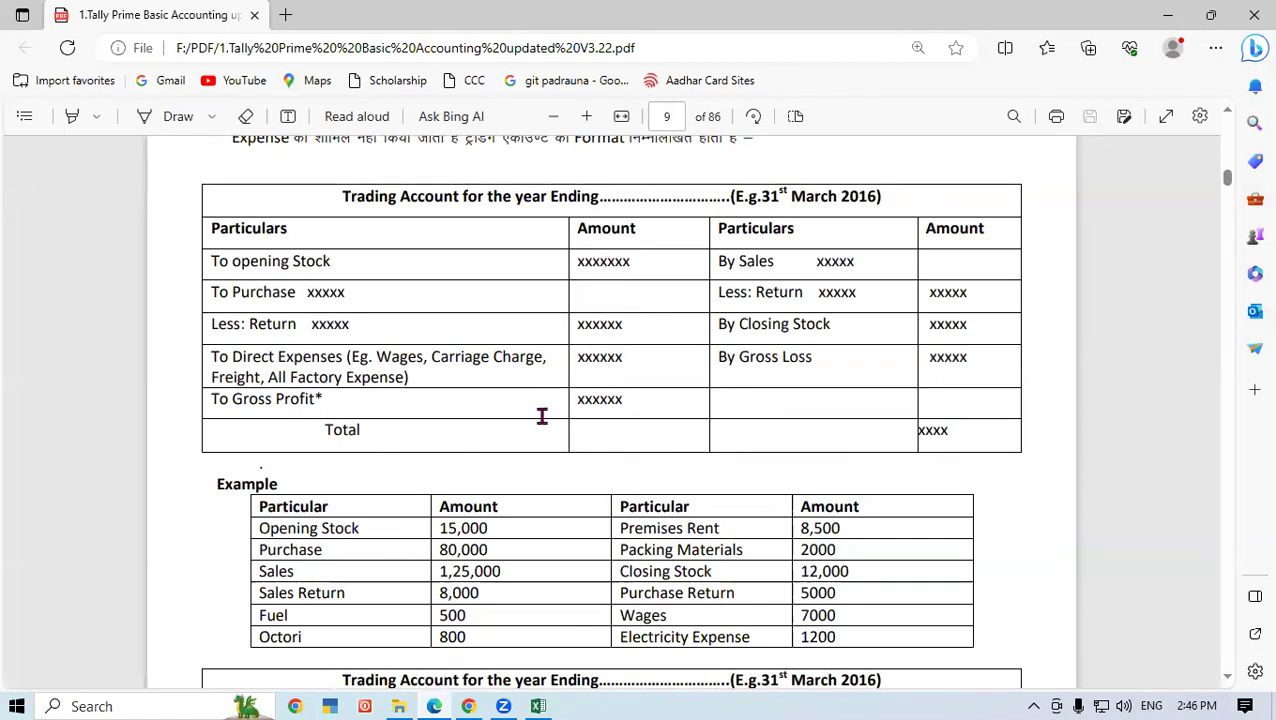
drag(219, 399, 322, 399)
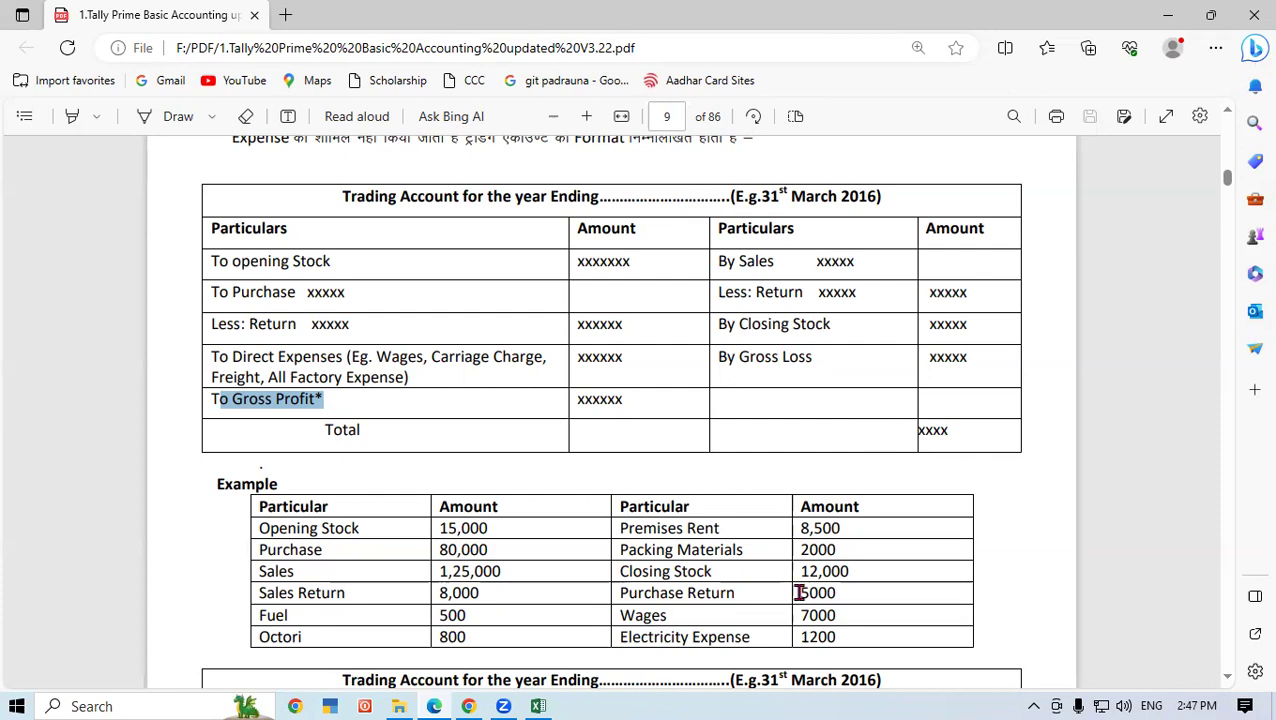
mouse_move(538, 705)
click(565, 641)
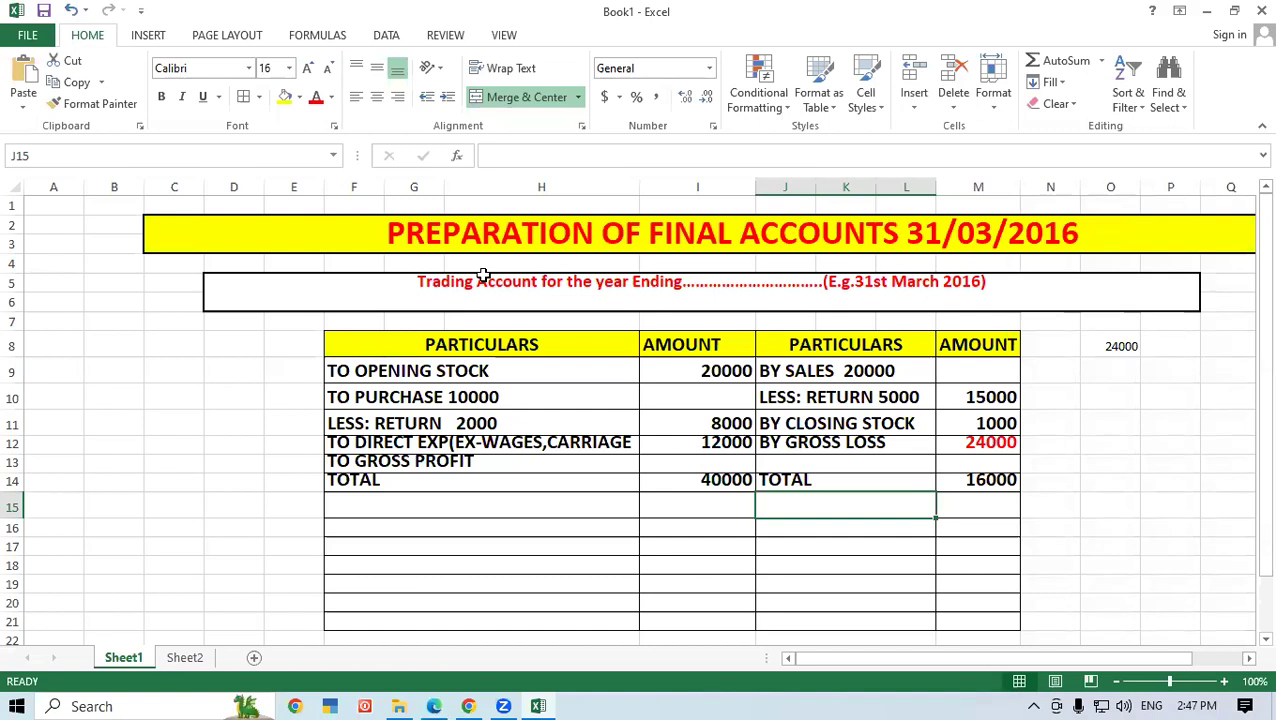
click(699, 366)
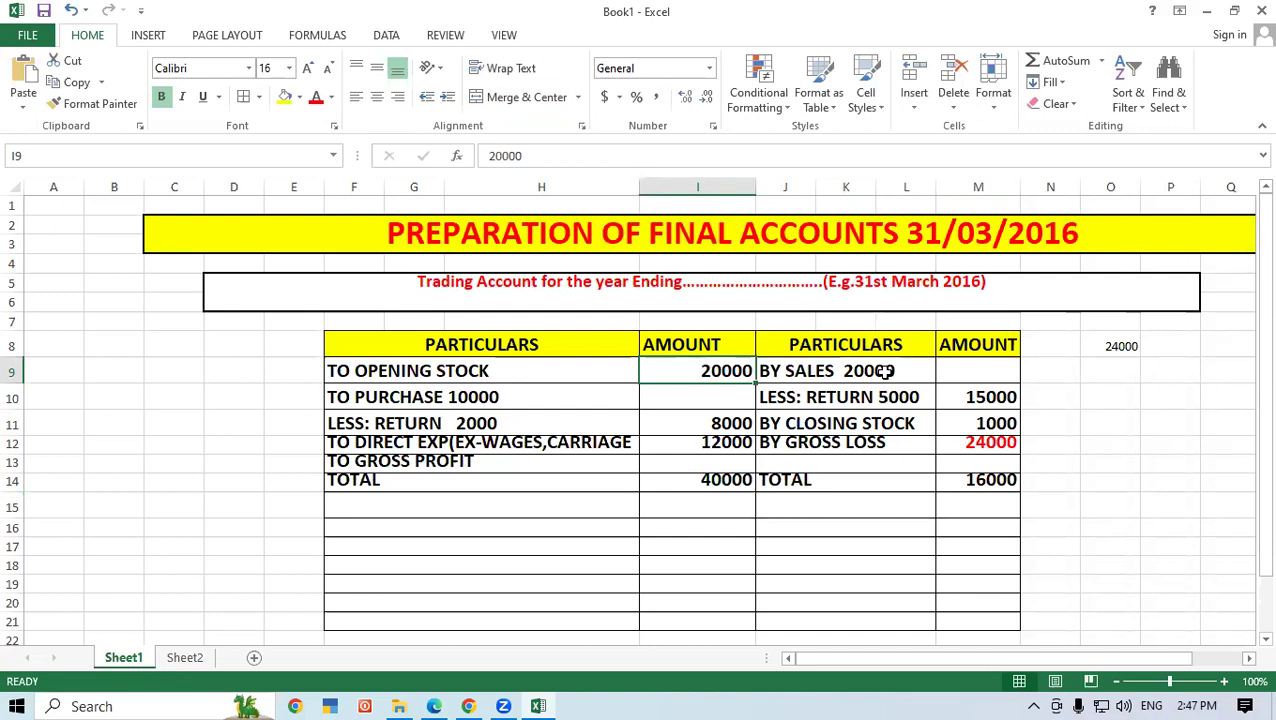
click(885, 371)
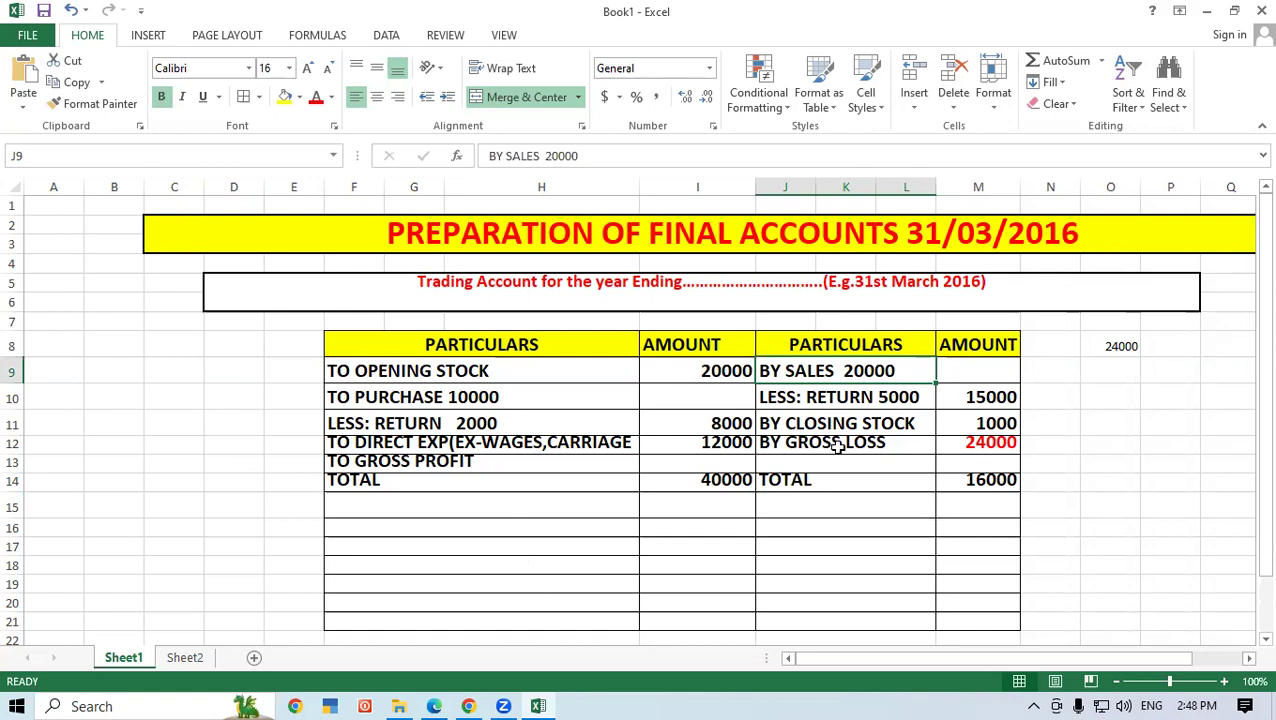
- Apply the red font colour to the BY GROSS LOSS label and its amount in row 12
drag(838, 446, 944, 444)
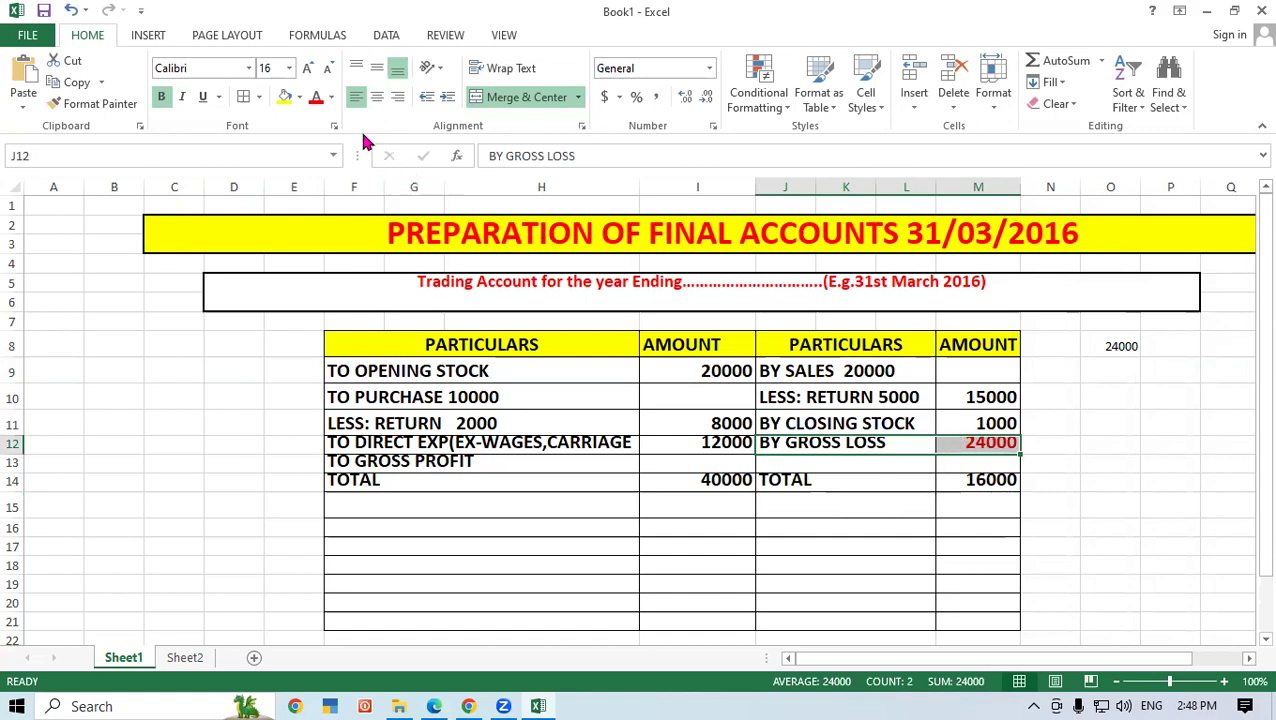
click(320, 99)
click(845, 563)
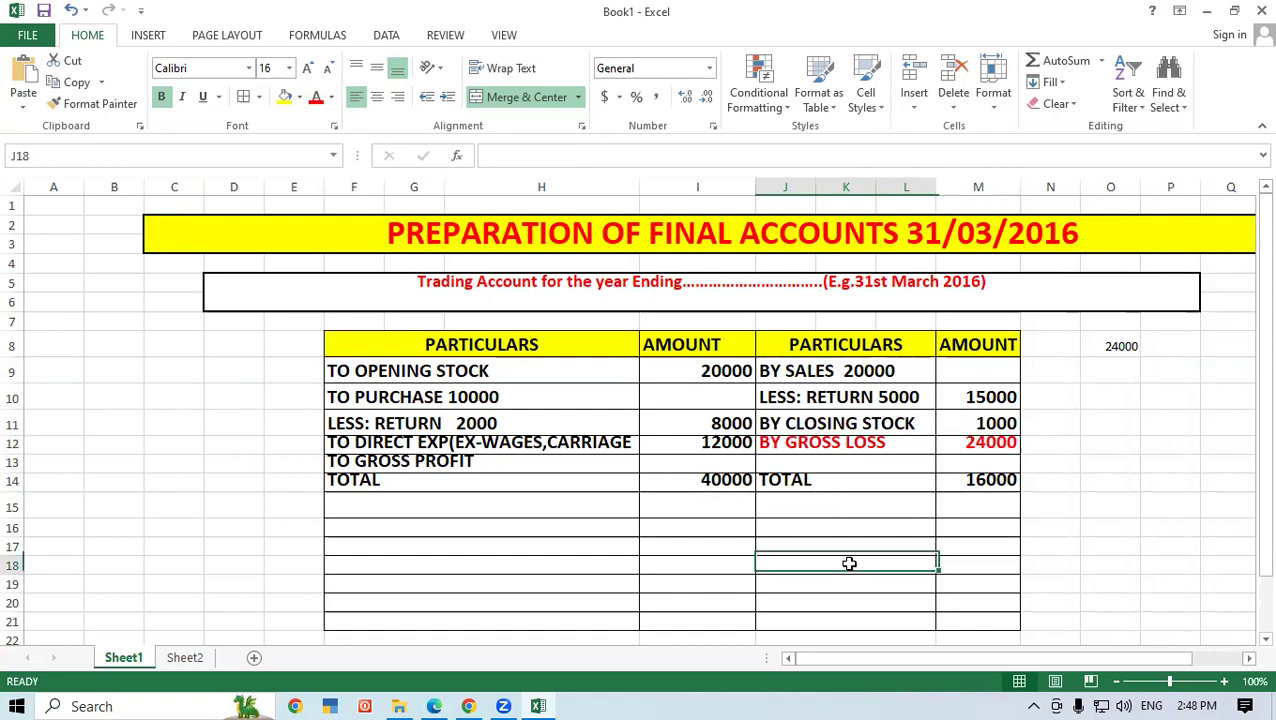
- Examine the Trading Account example's particulars and amounts in the PDF, then return to the Excel sheet
click(832, 442)
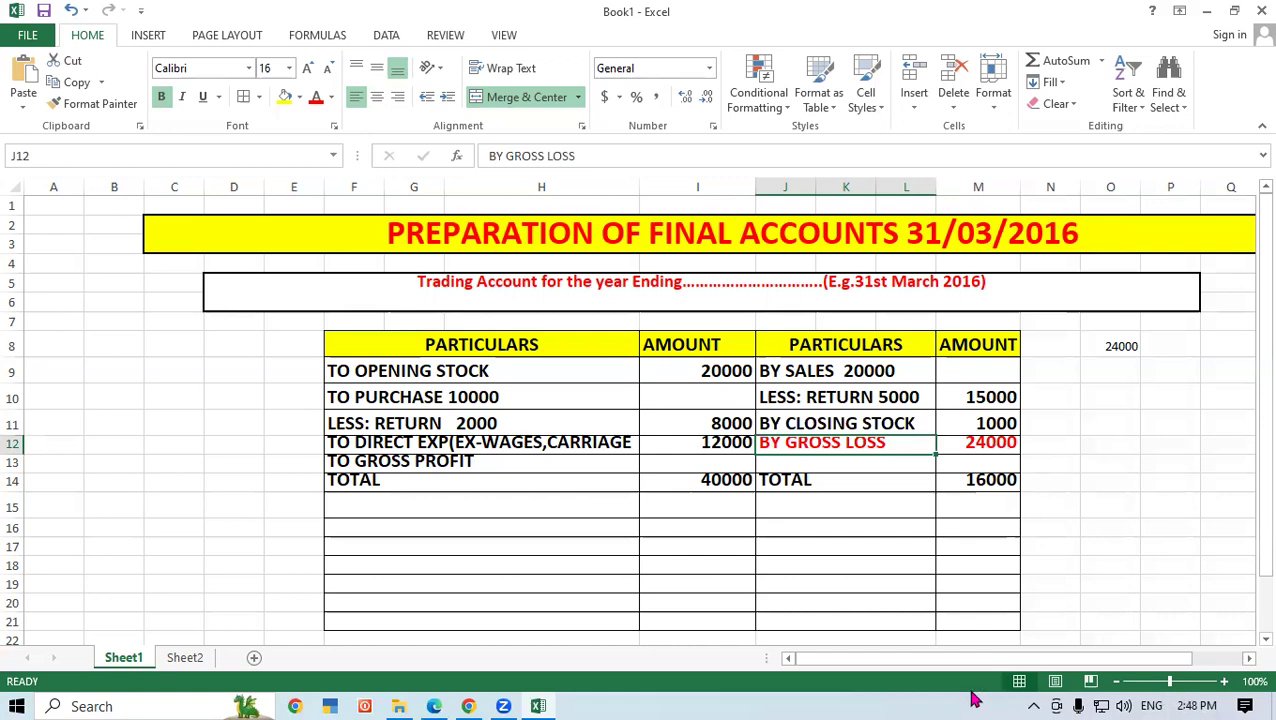
click(420, 700)
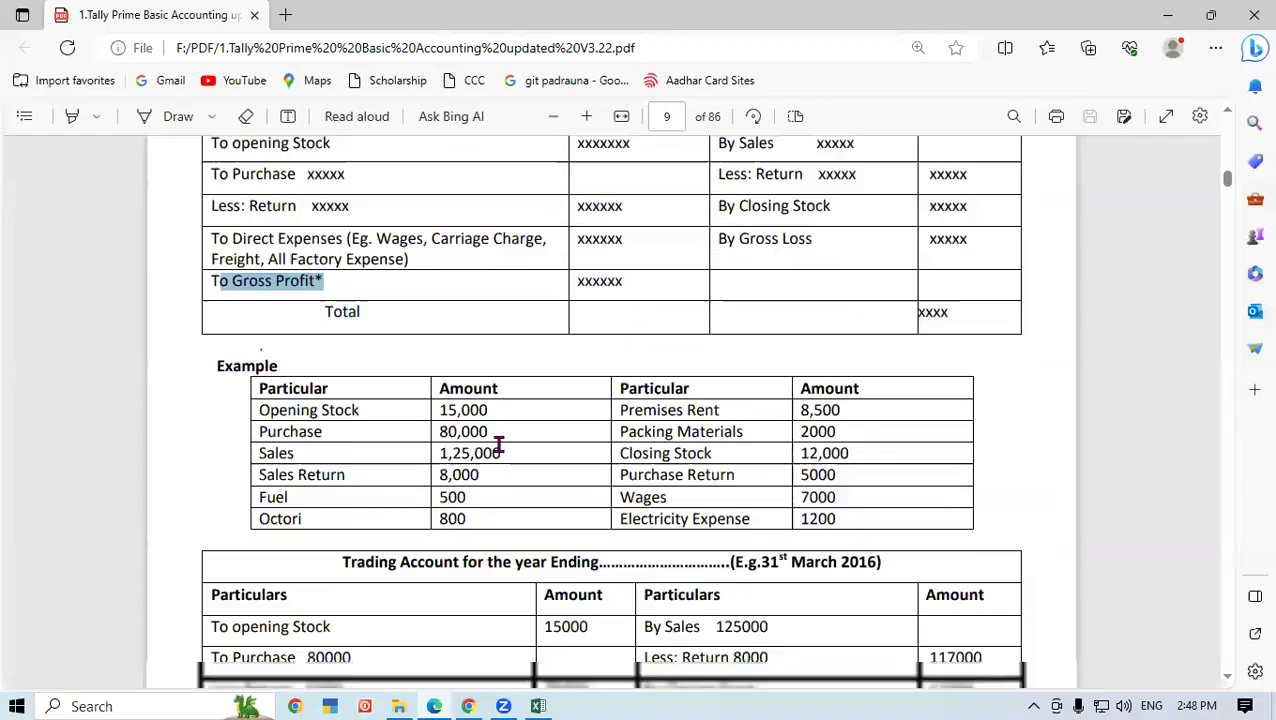
drag(256, 344, 800, 445)
click(1045, 476)
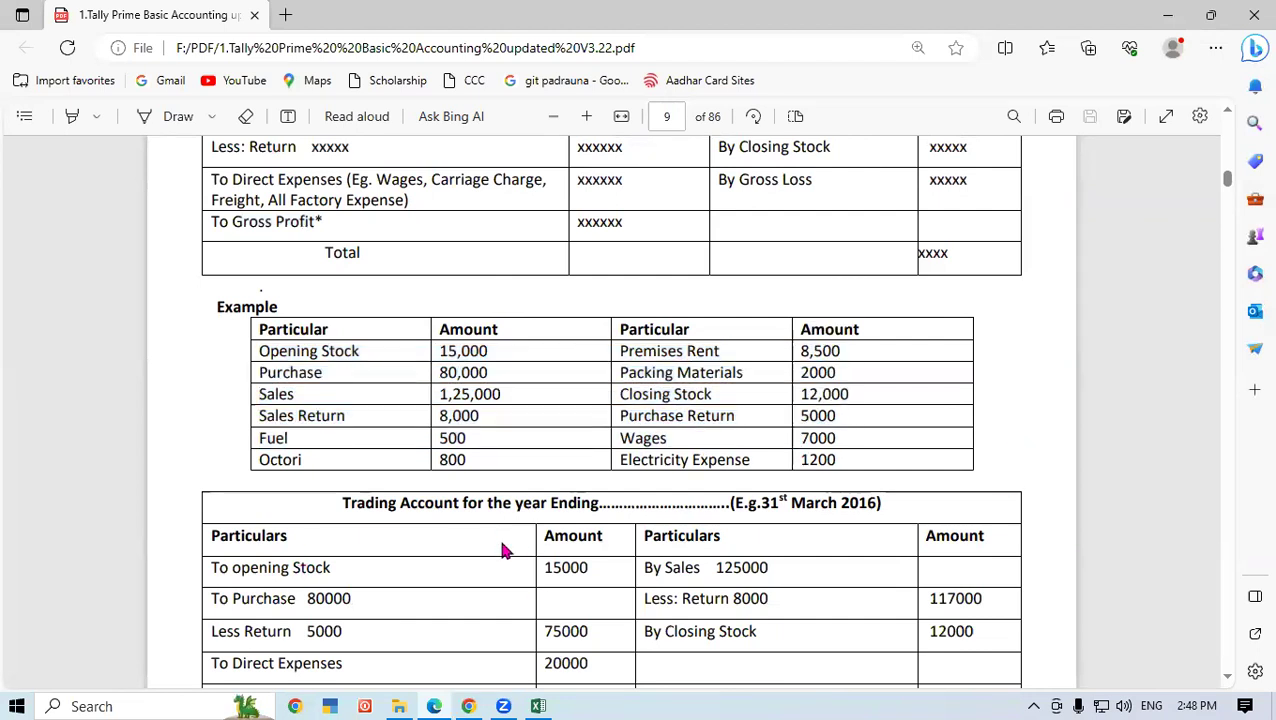
drag(263, 347, 330, 356)
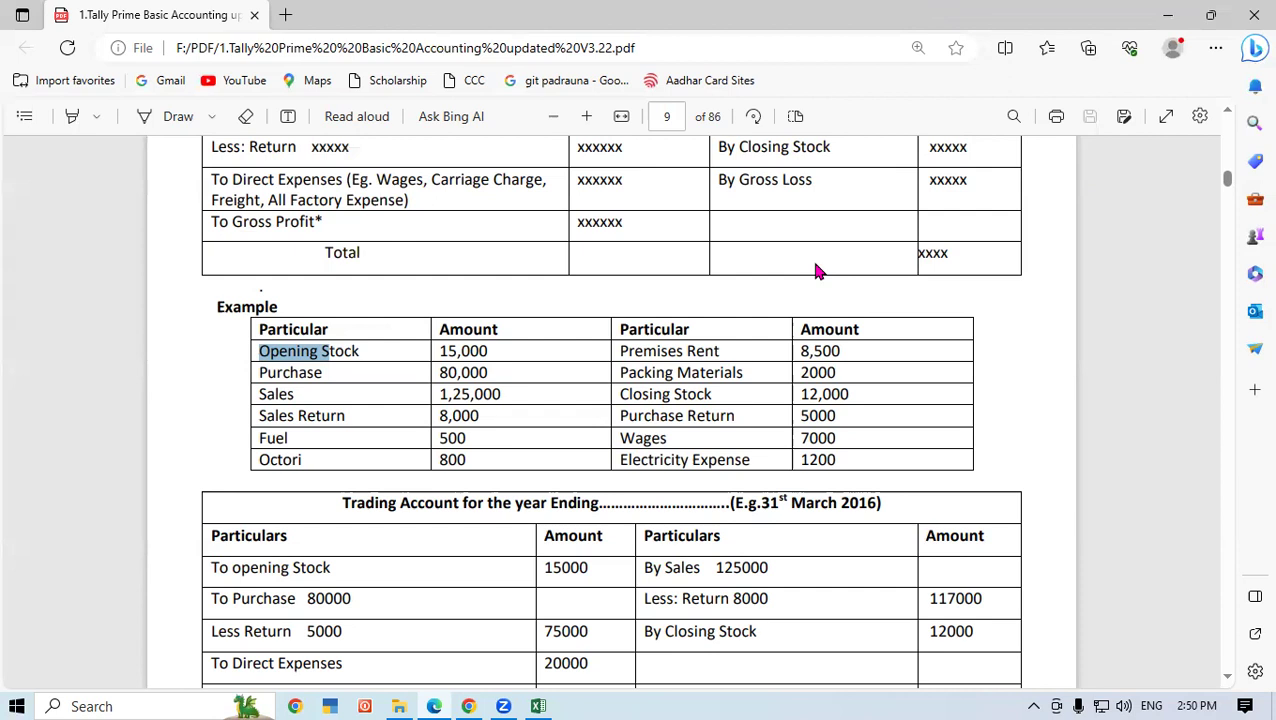
click(538, 705)
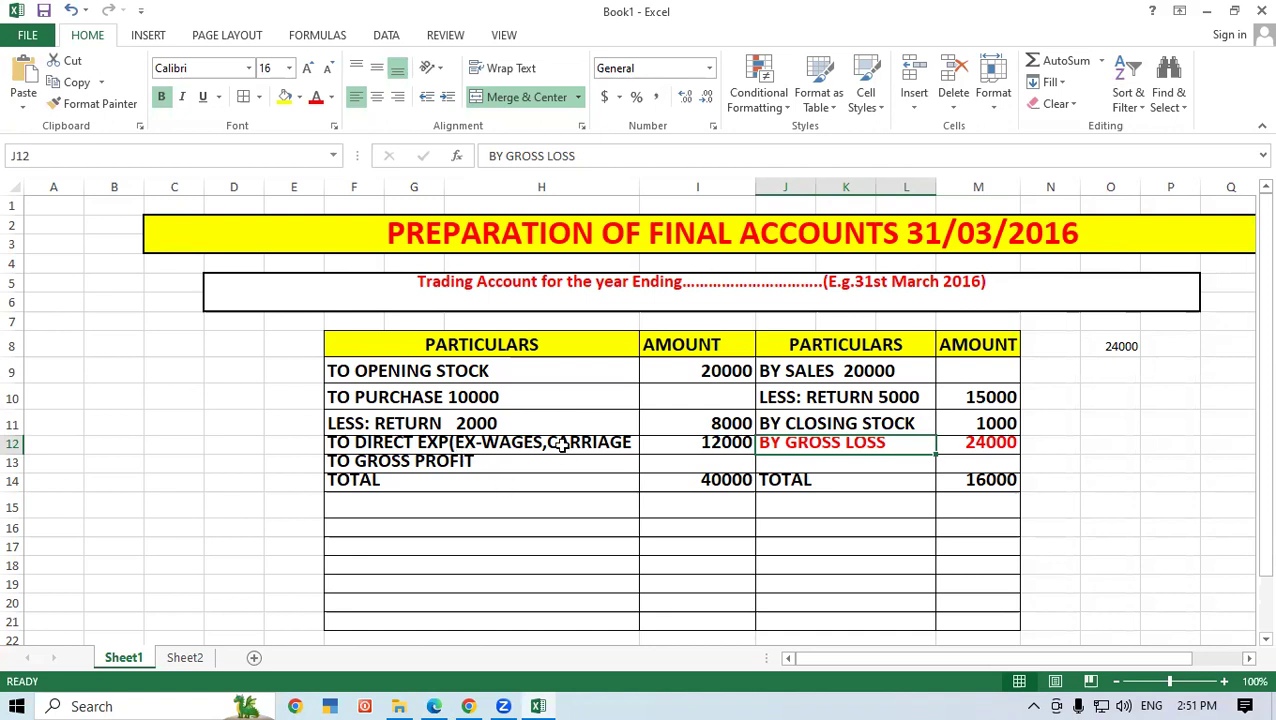
click(828, 563)
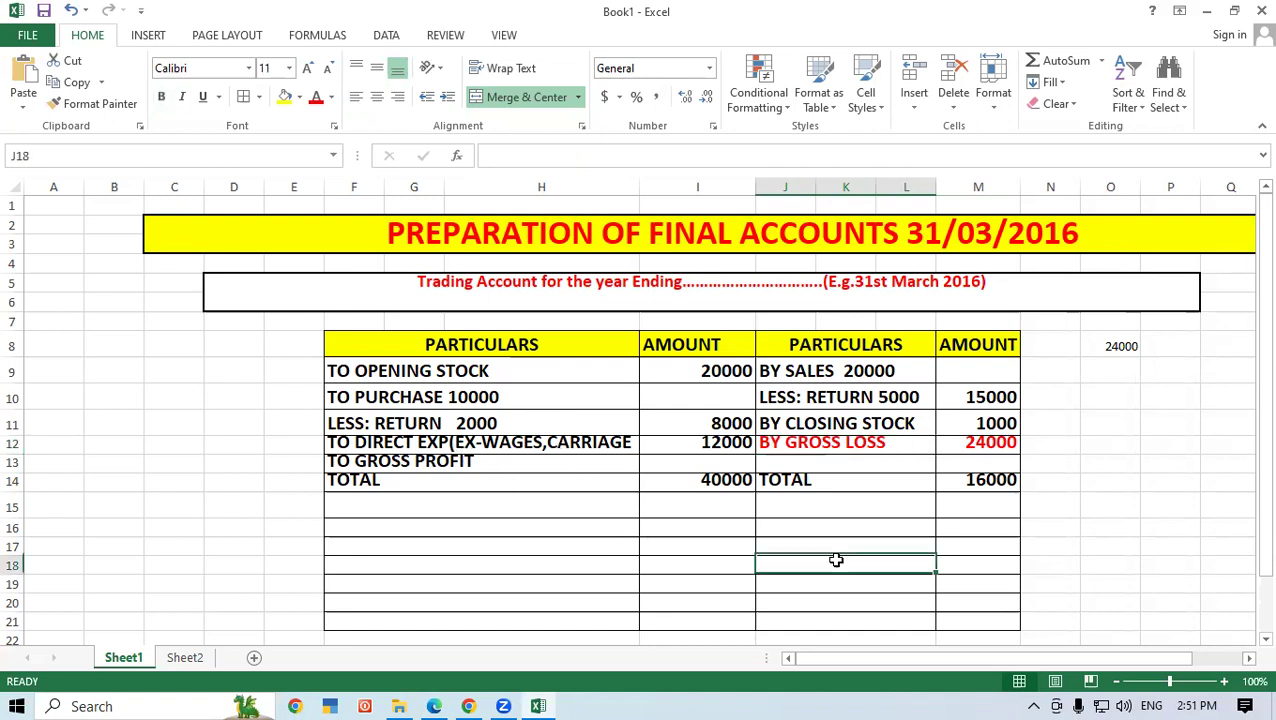